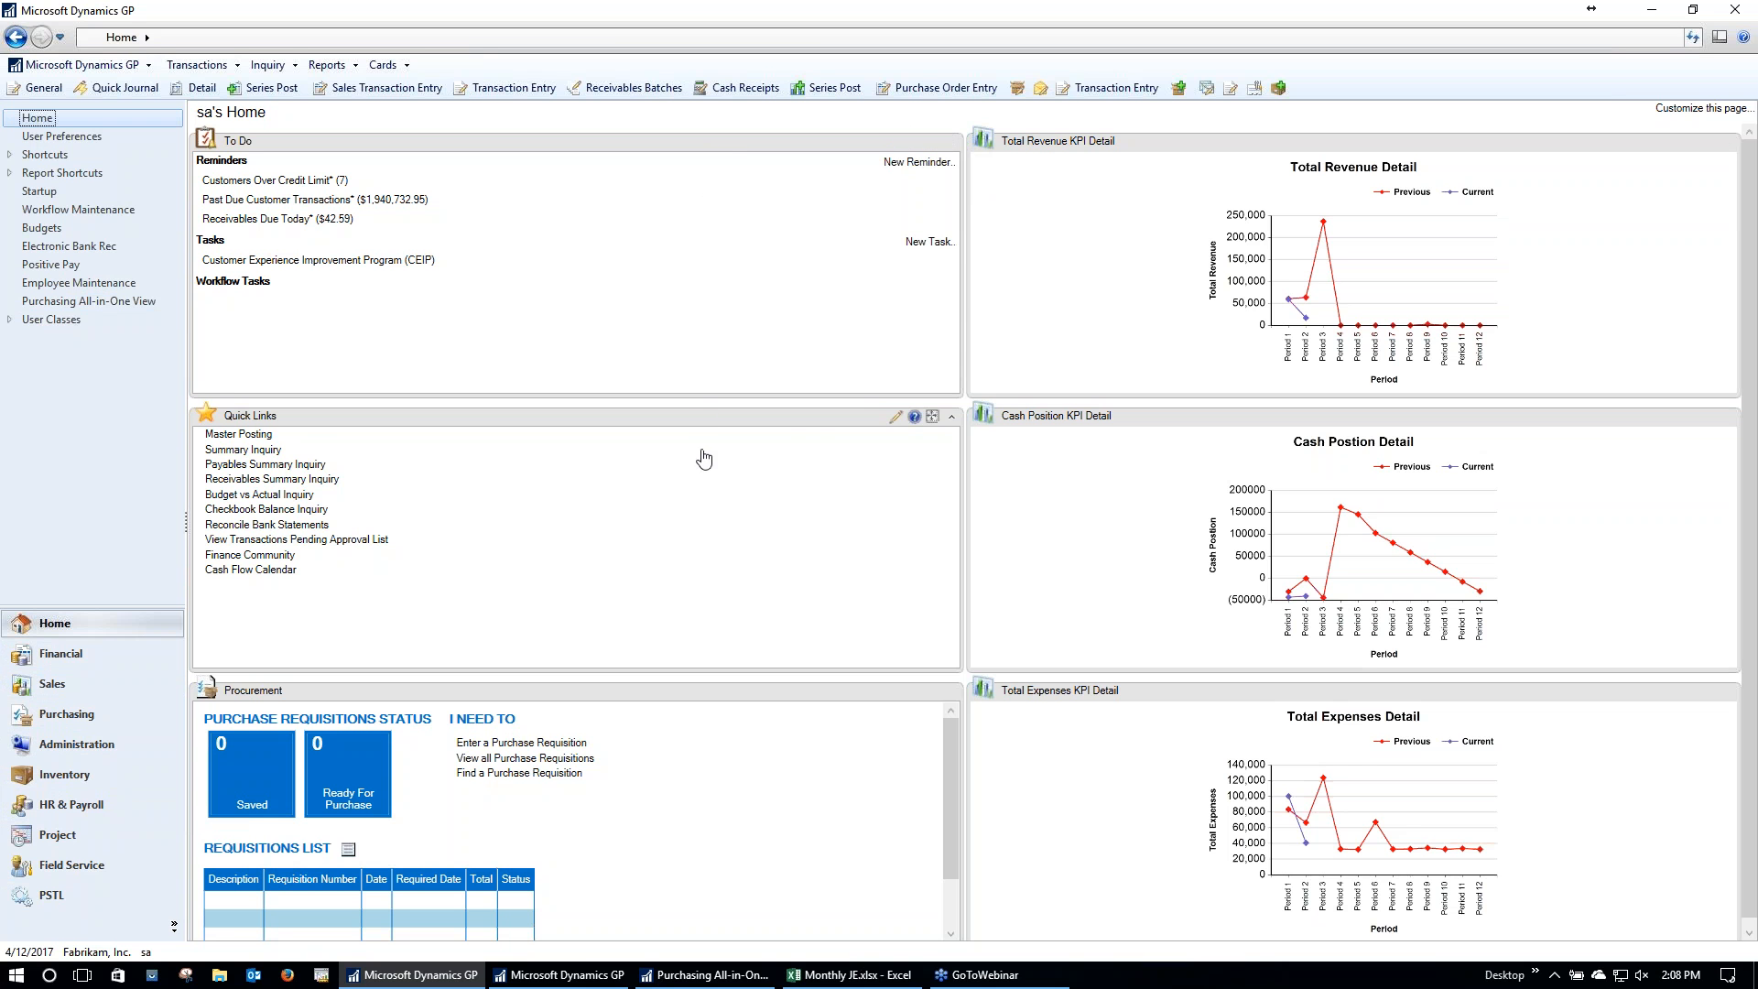
Step: View the Cash Flow Calendar from the home page quick links and close it
mouse_move(789, 417)
mouse_down()
mouse_move(1295, 443)
mouse_move(723, 430)
mouse_move(805, 410)
mouse_up()
click(251, 569)
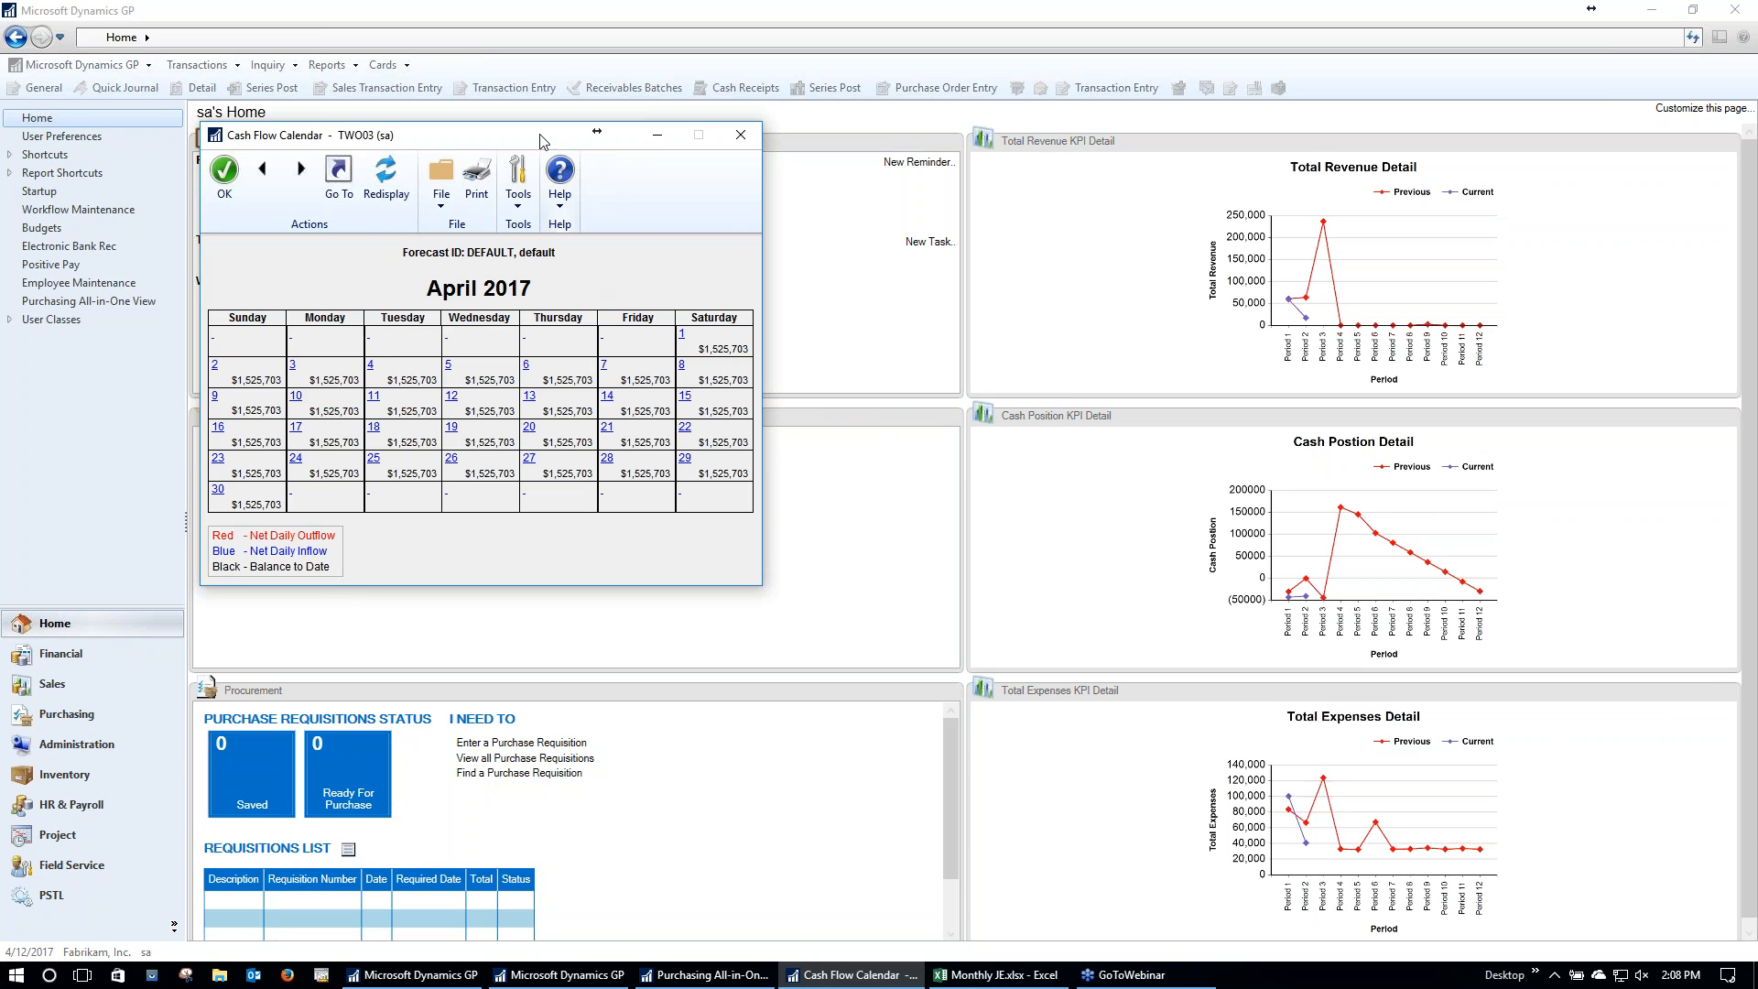
click(741, 134)
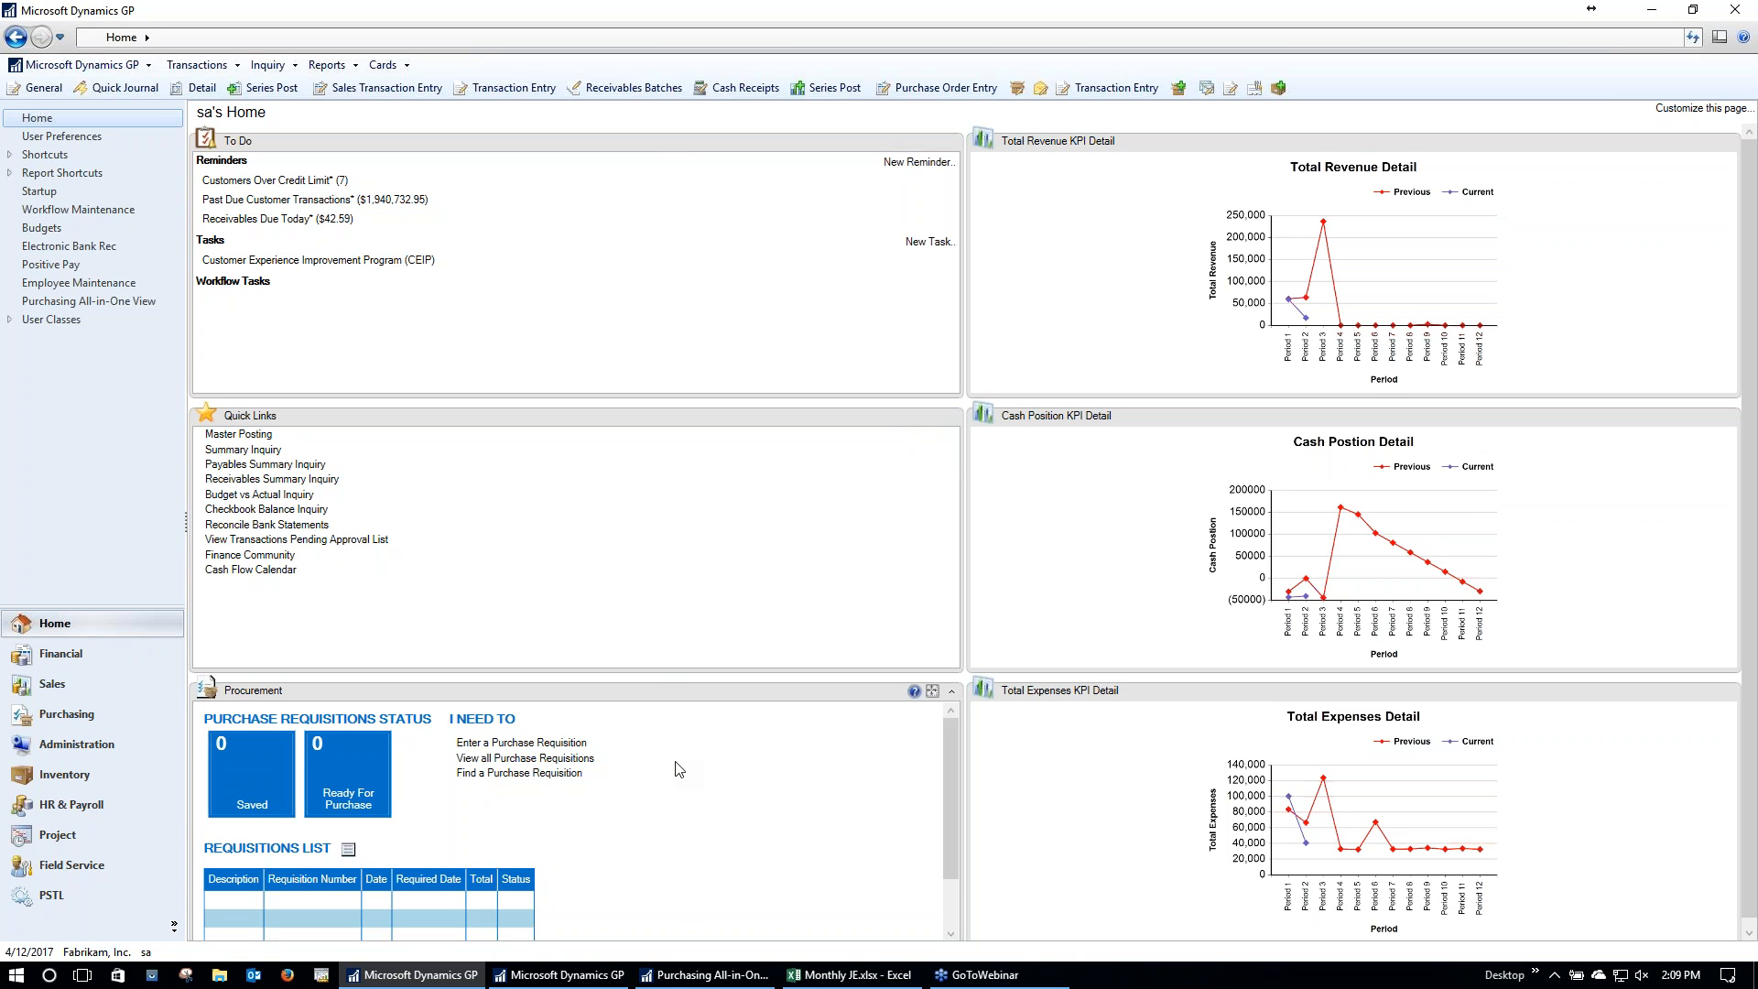
Step: View the blank purchase requisition entry form and the home page customization options, closing each without changes
click(527, 743)
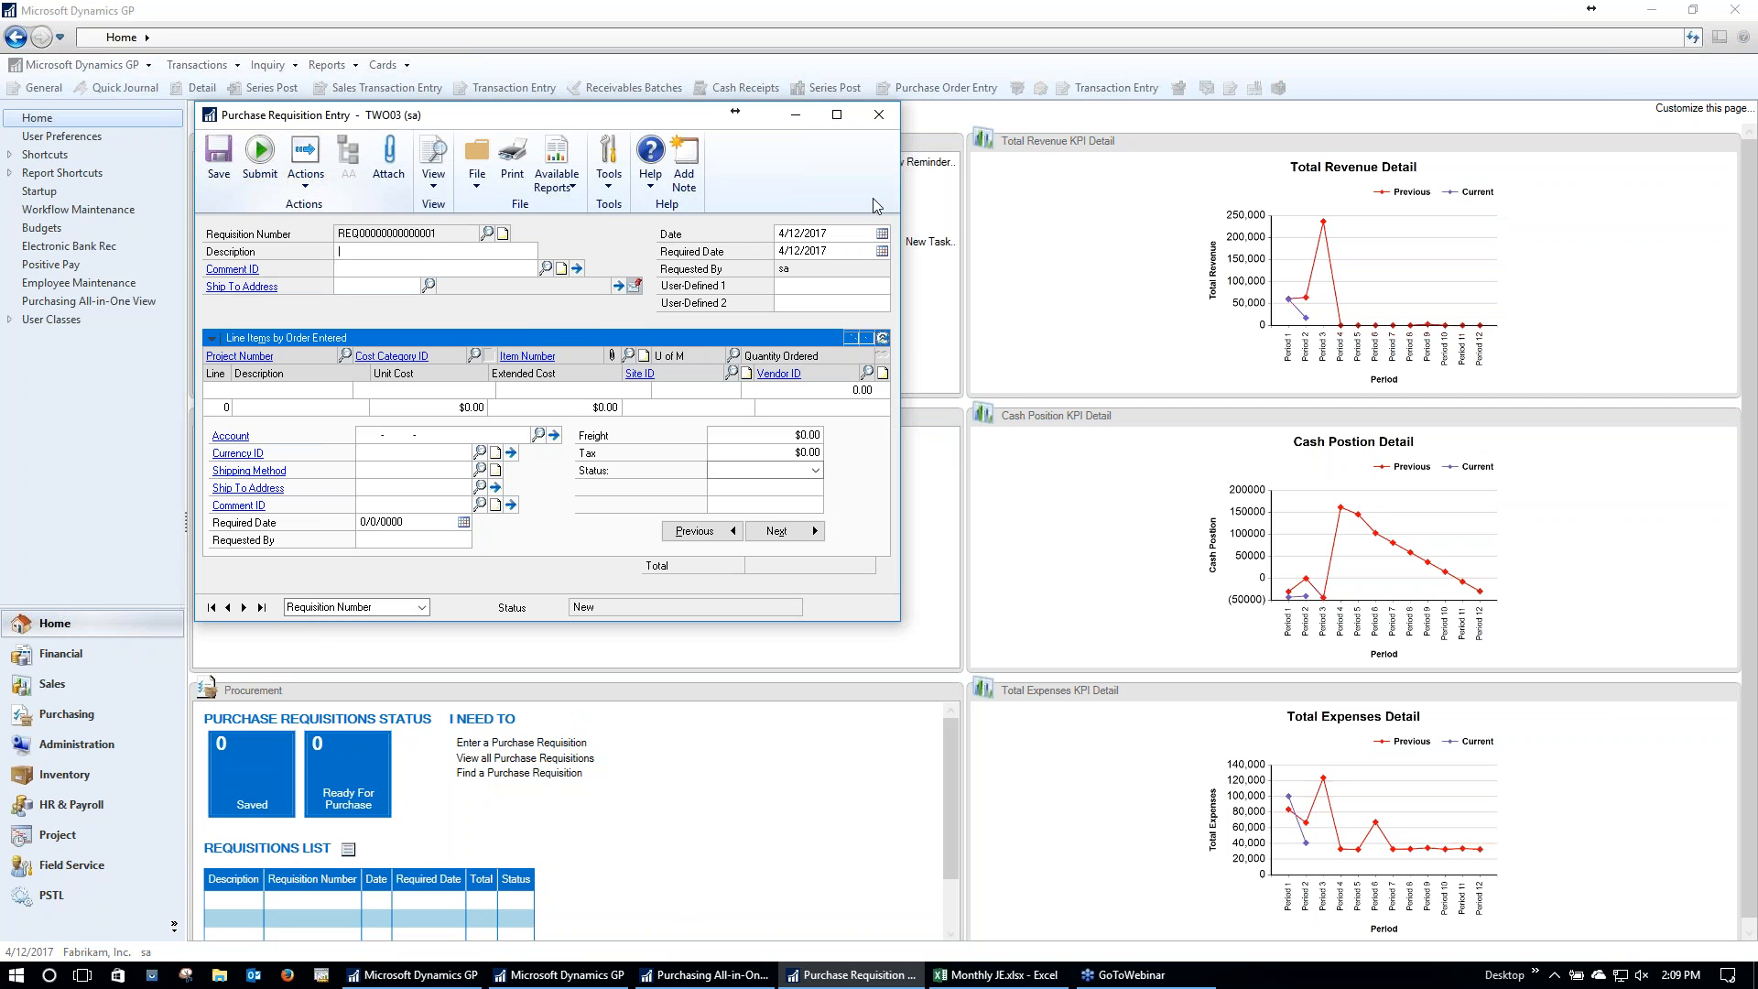
click(879, 116)
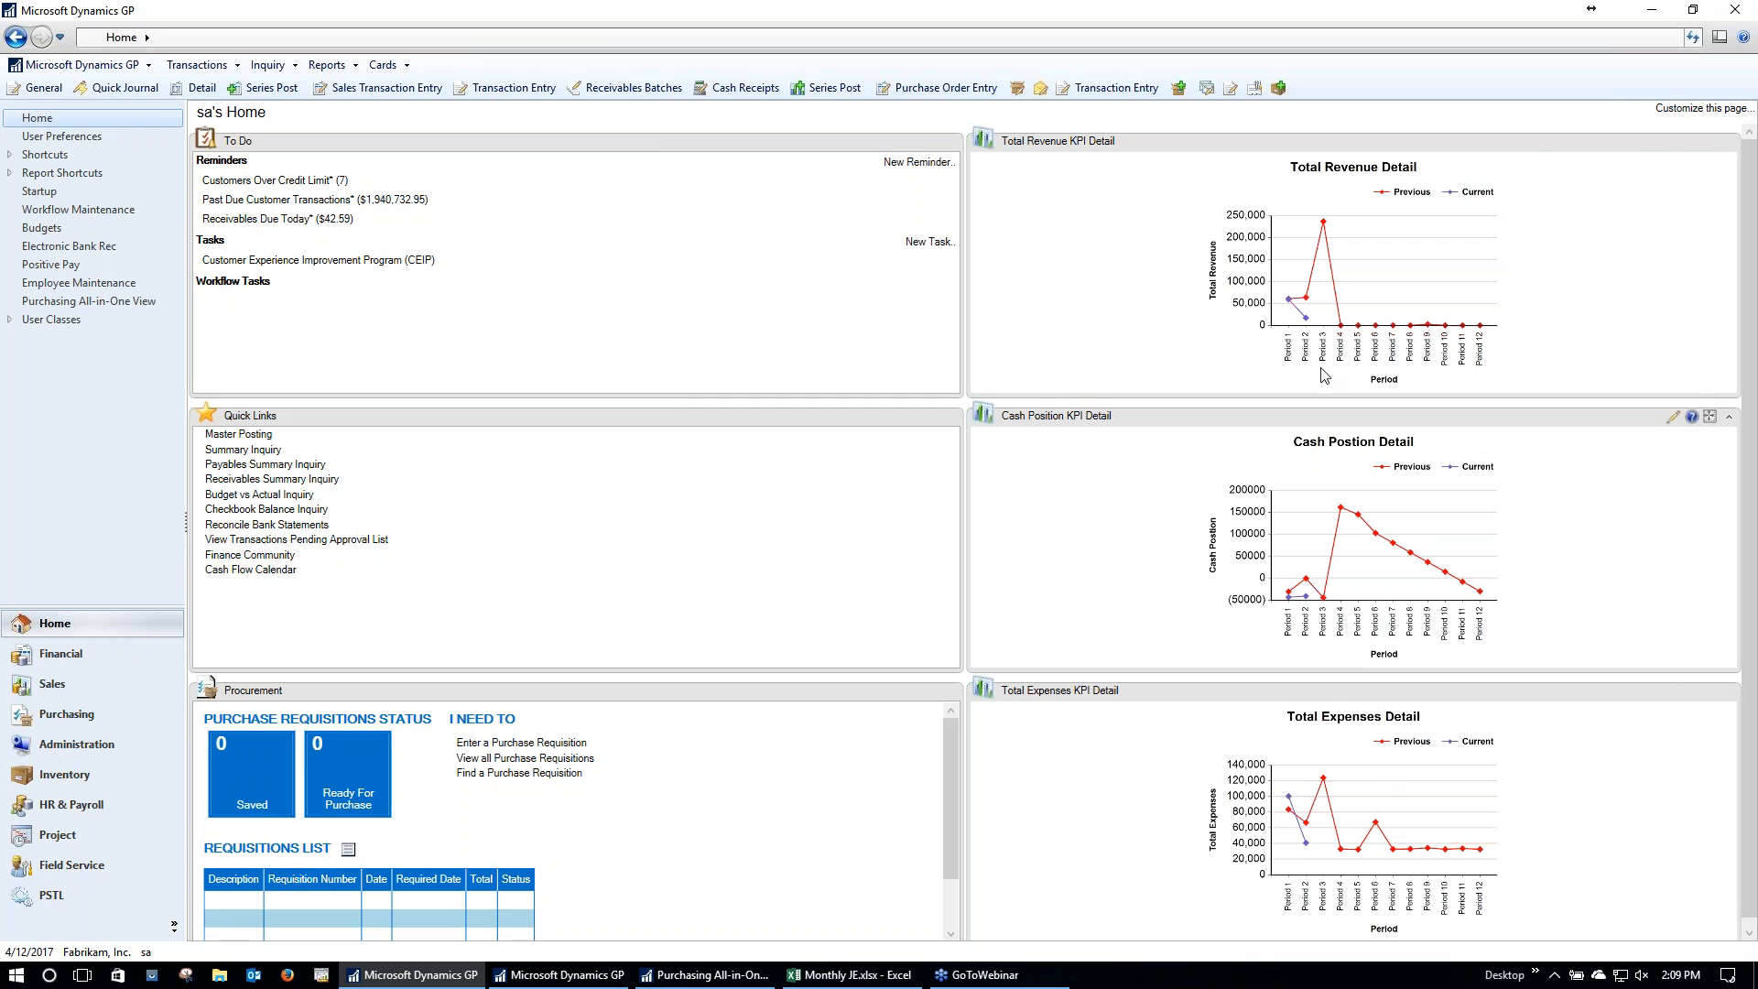
click(1690, 110)
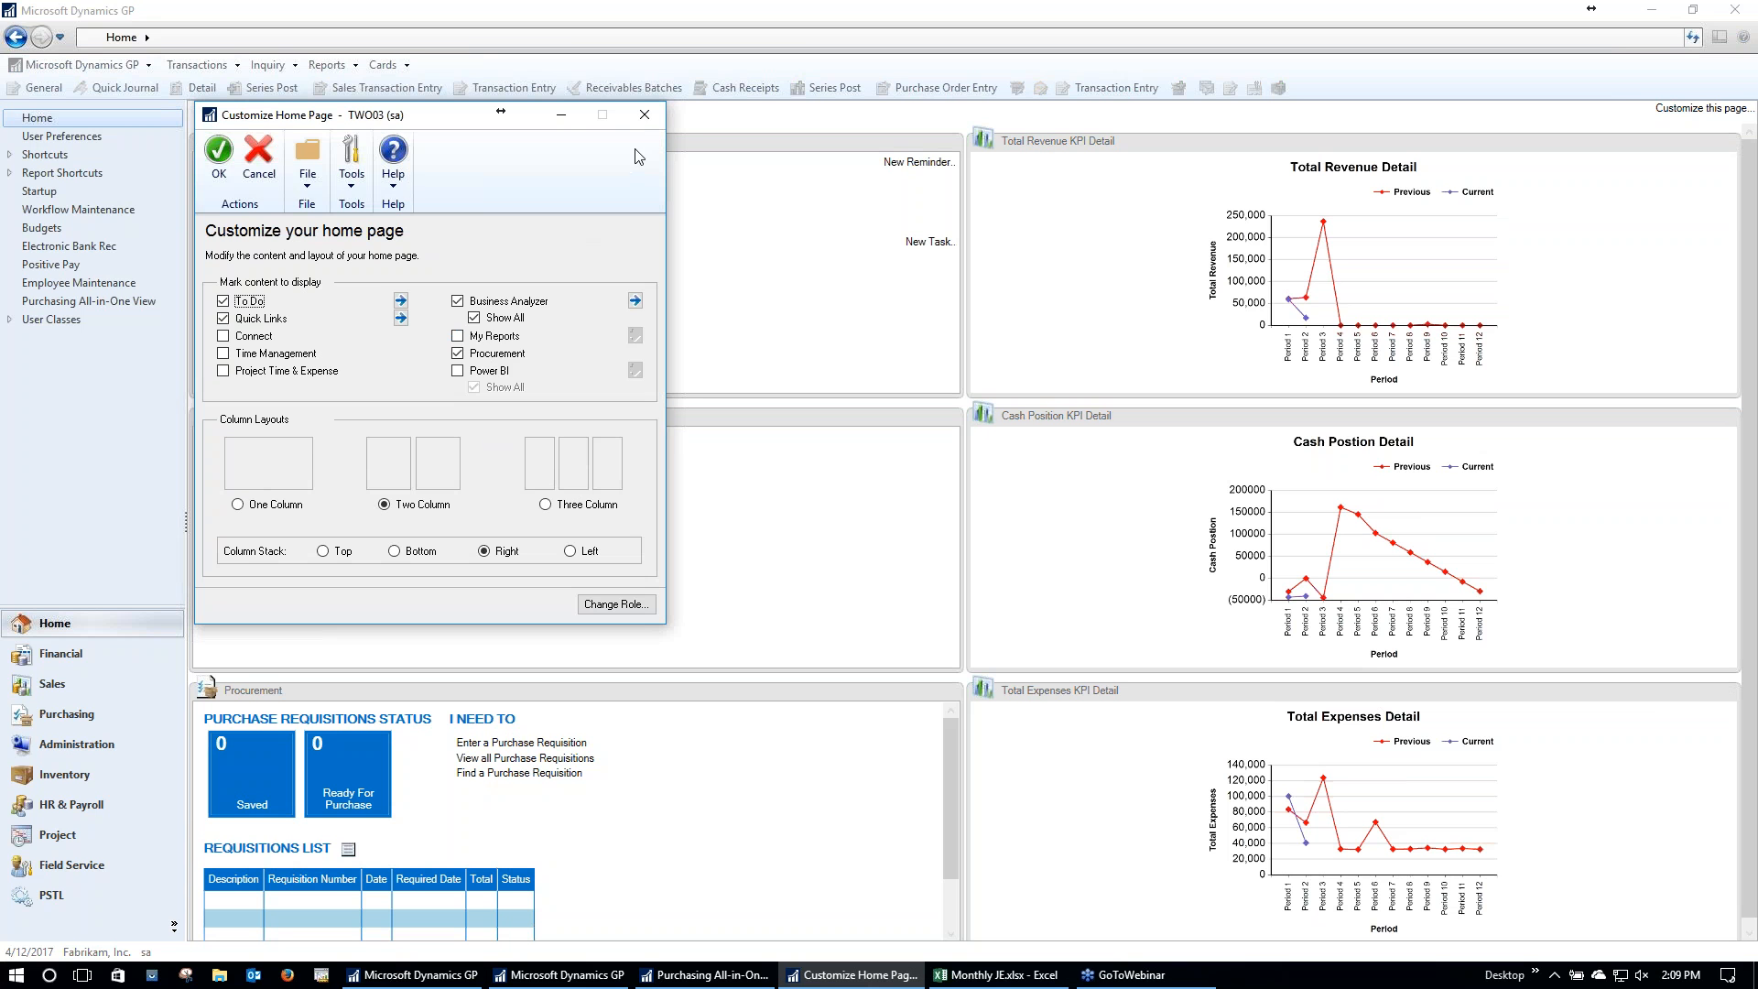
click(642, 116)
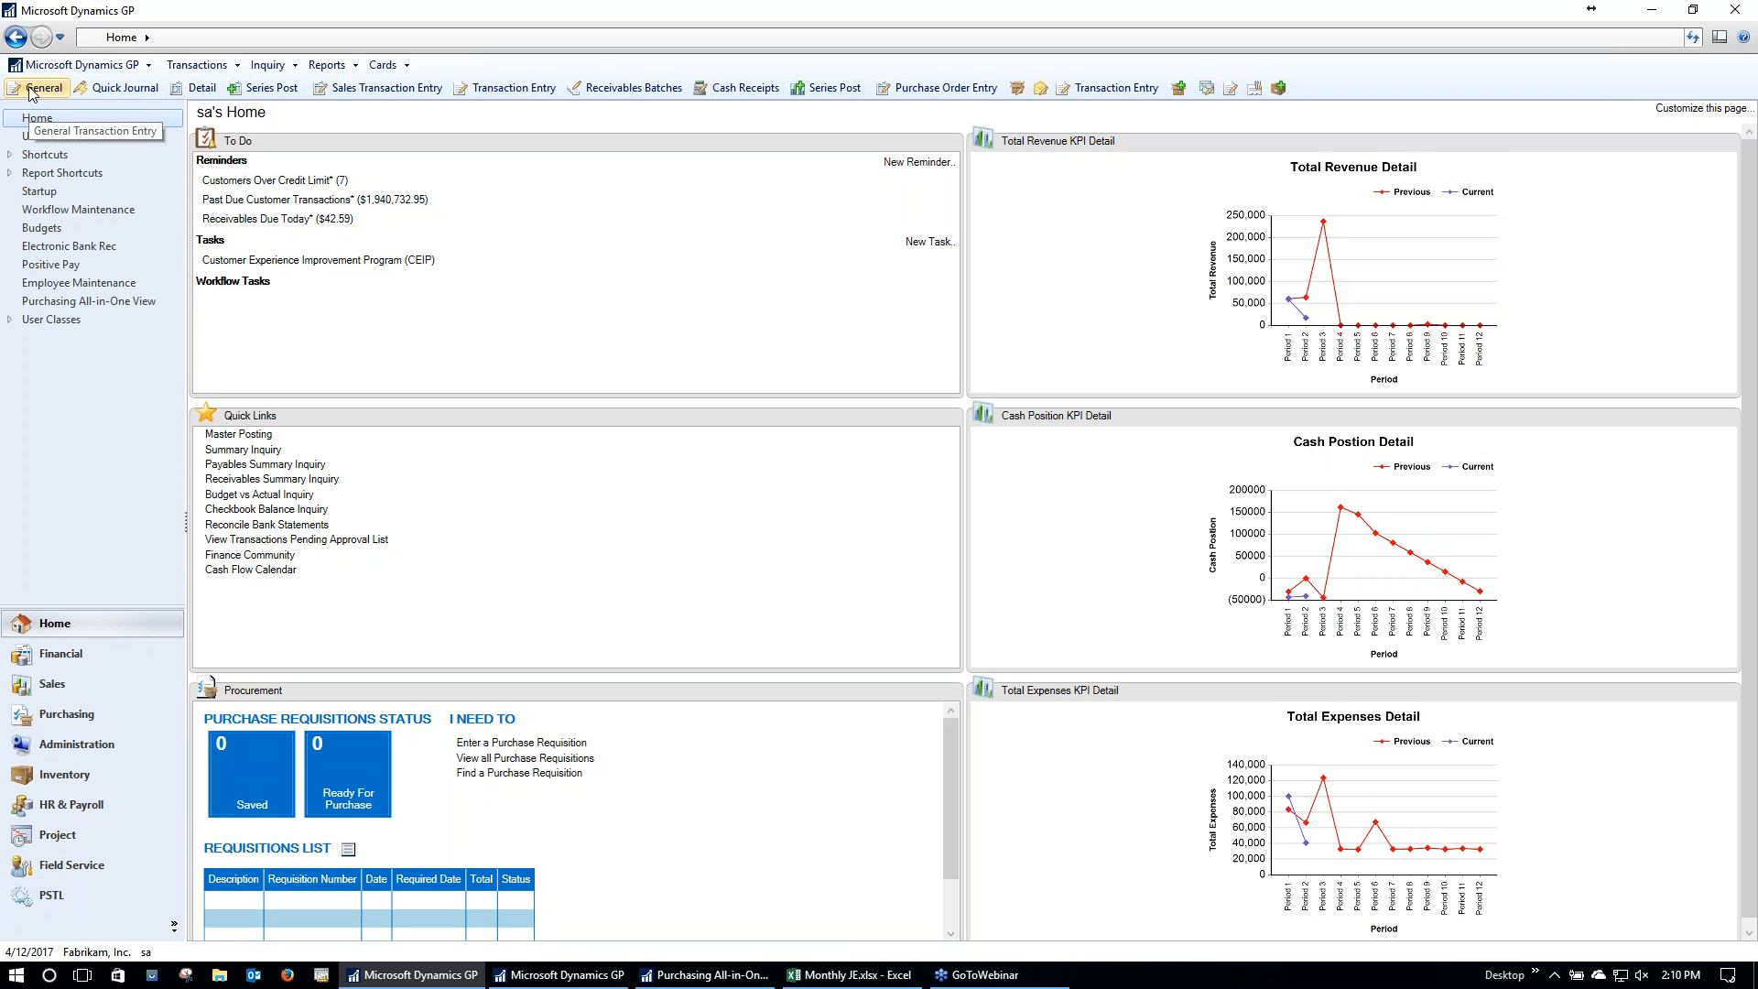
Step: Customize the Financial area page so that the Setup section is hidden
click(84, 652)
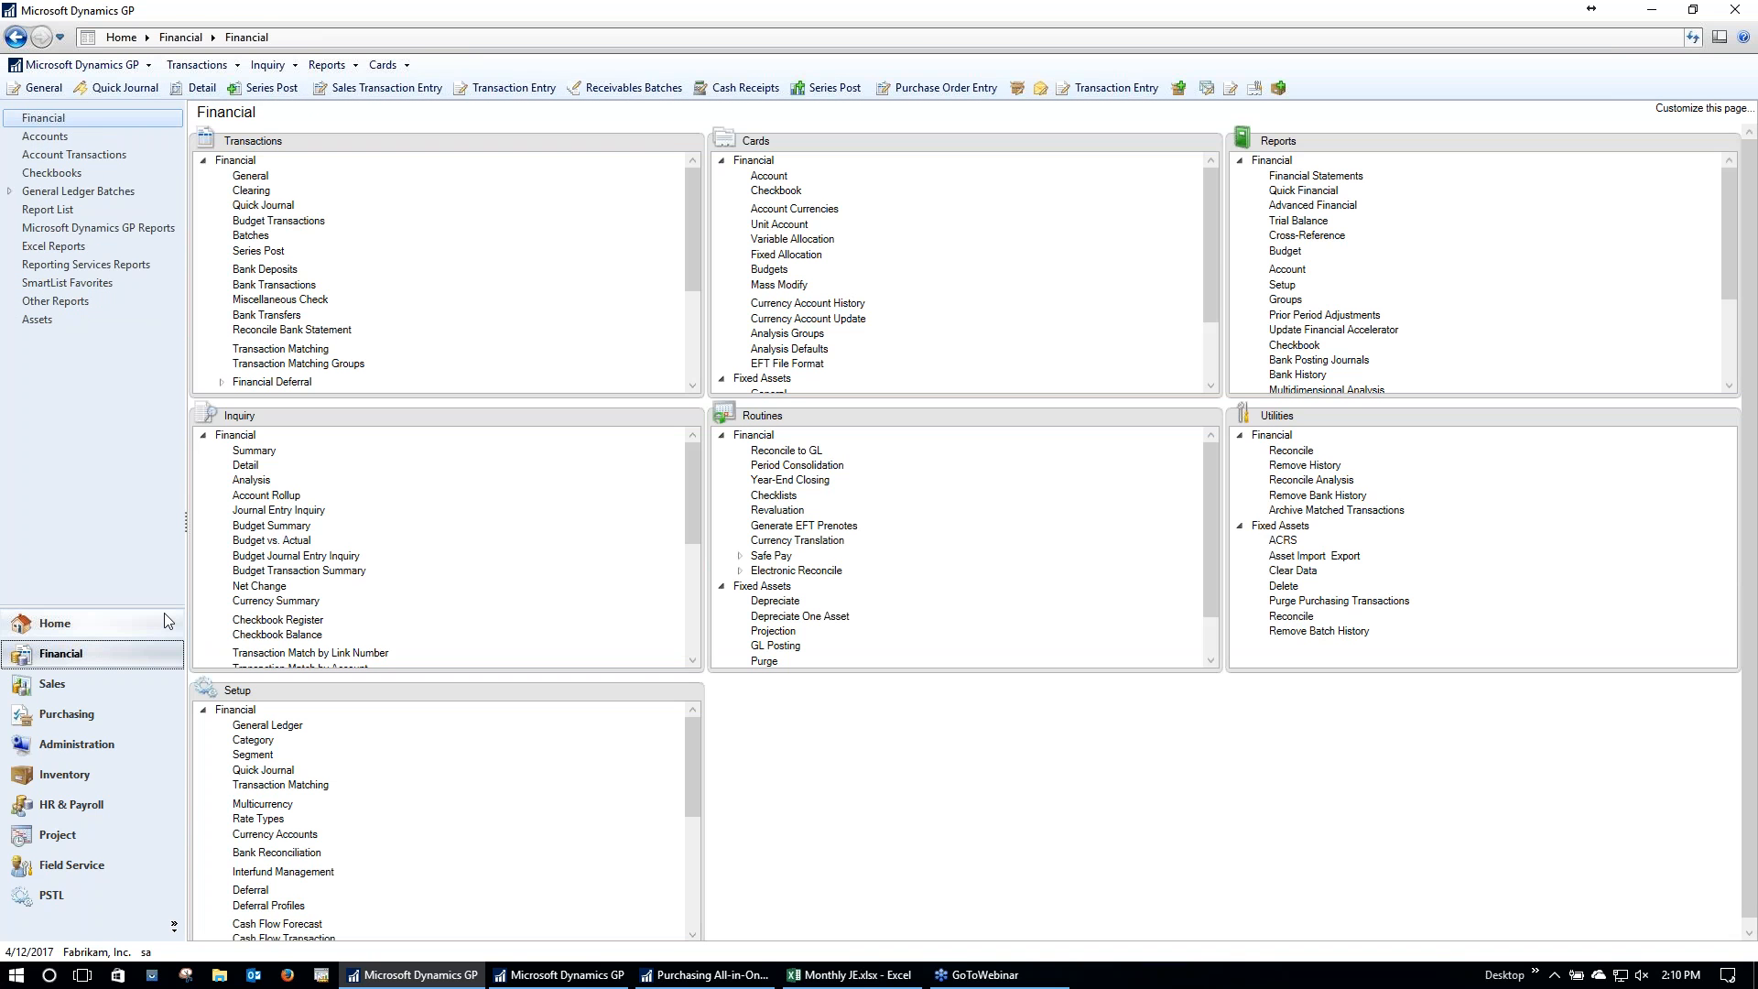
click(252, 175)
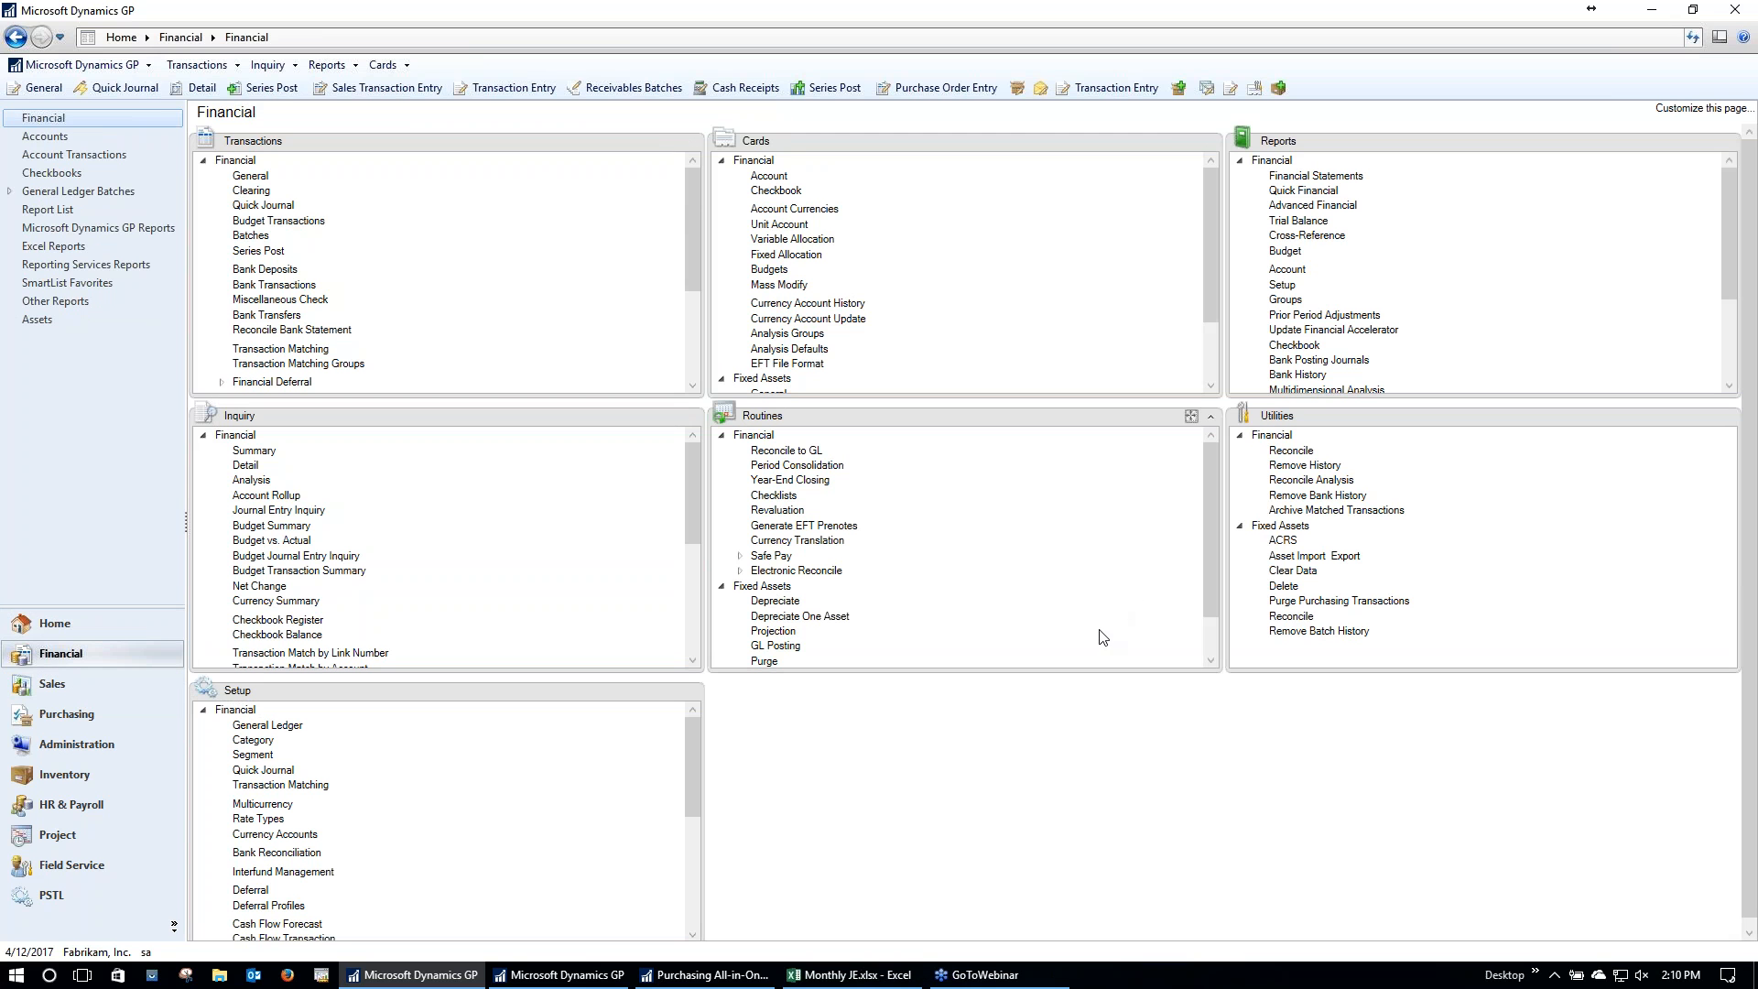
mouse_move(512, 143)
mouse_down()
mouse_move(930, 146)
mouse_move(530, 147)
mouse_up()
click(1703, 108)
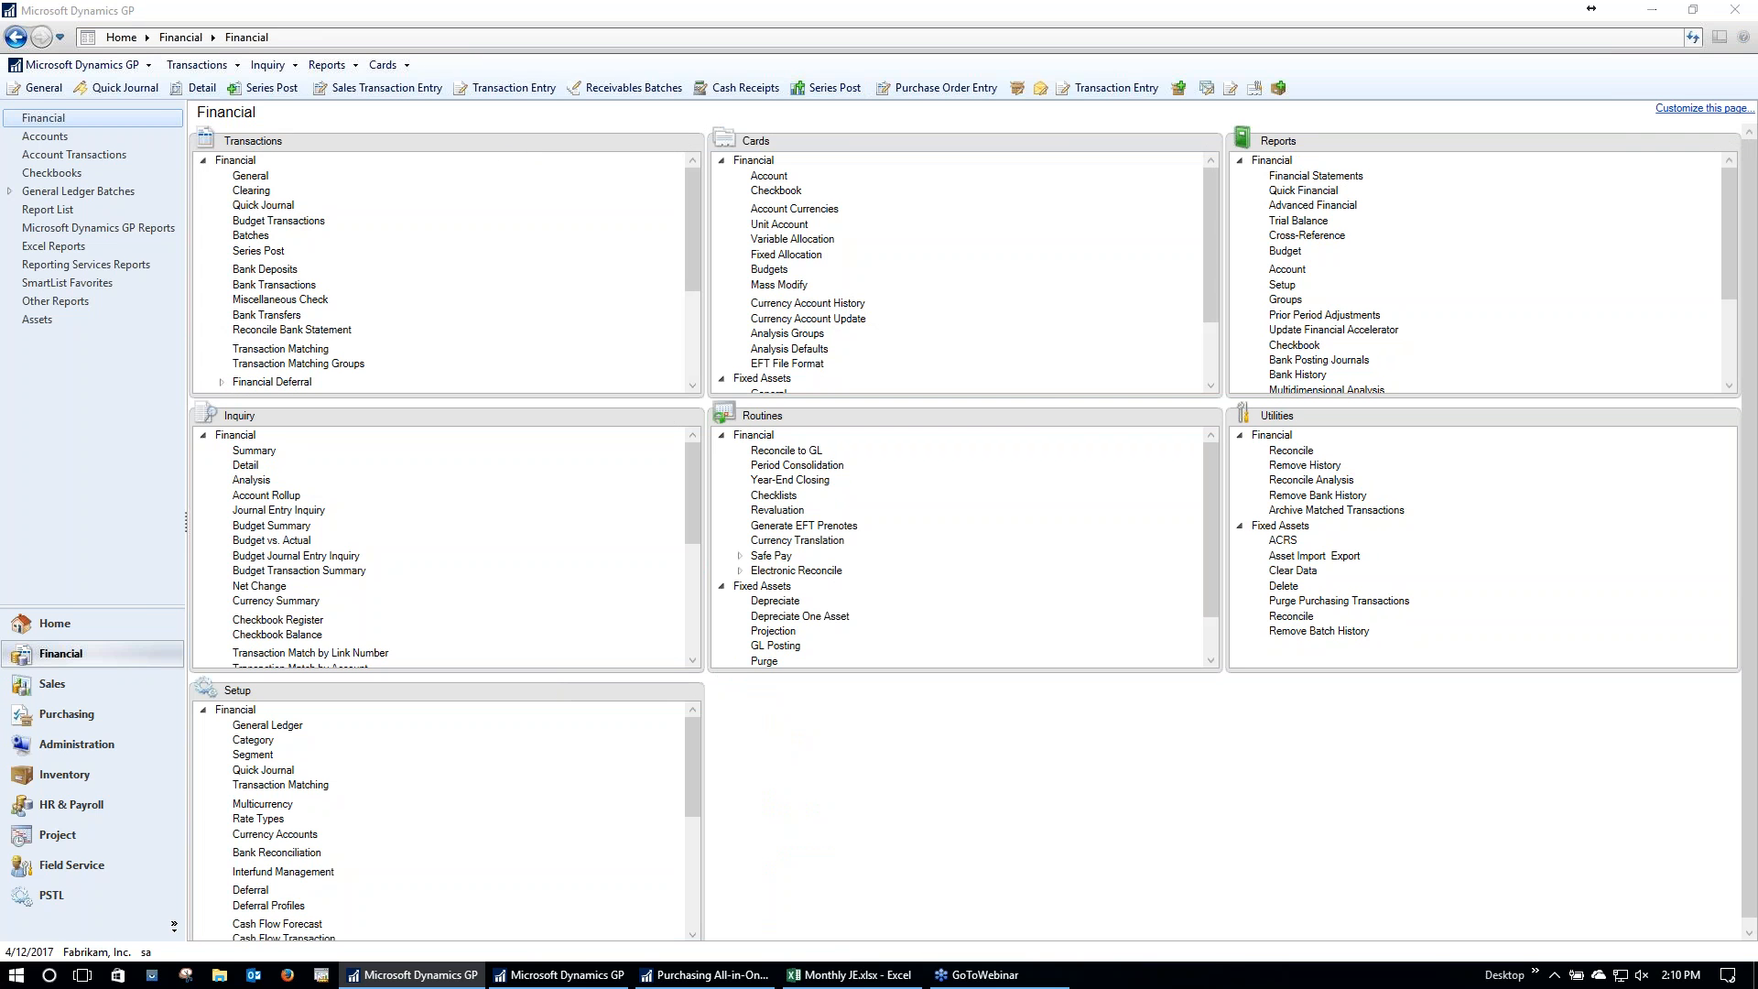
click(745, 425)
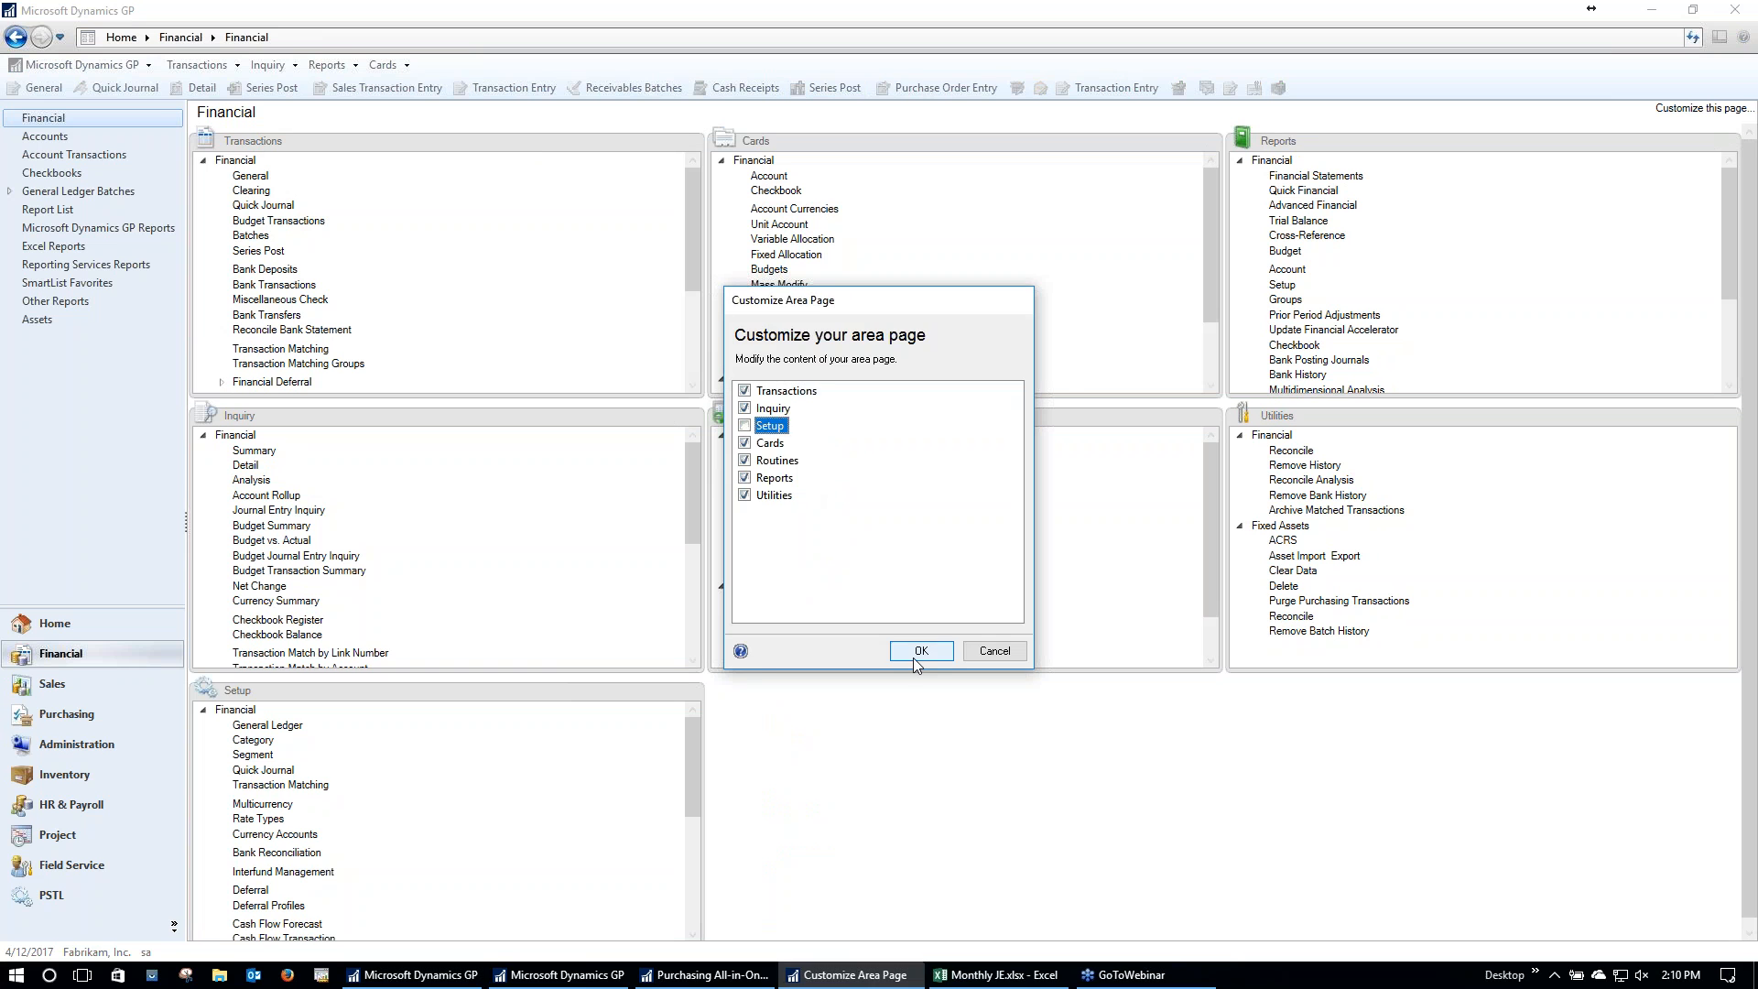
click(917, 652)
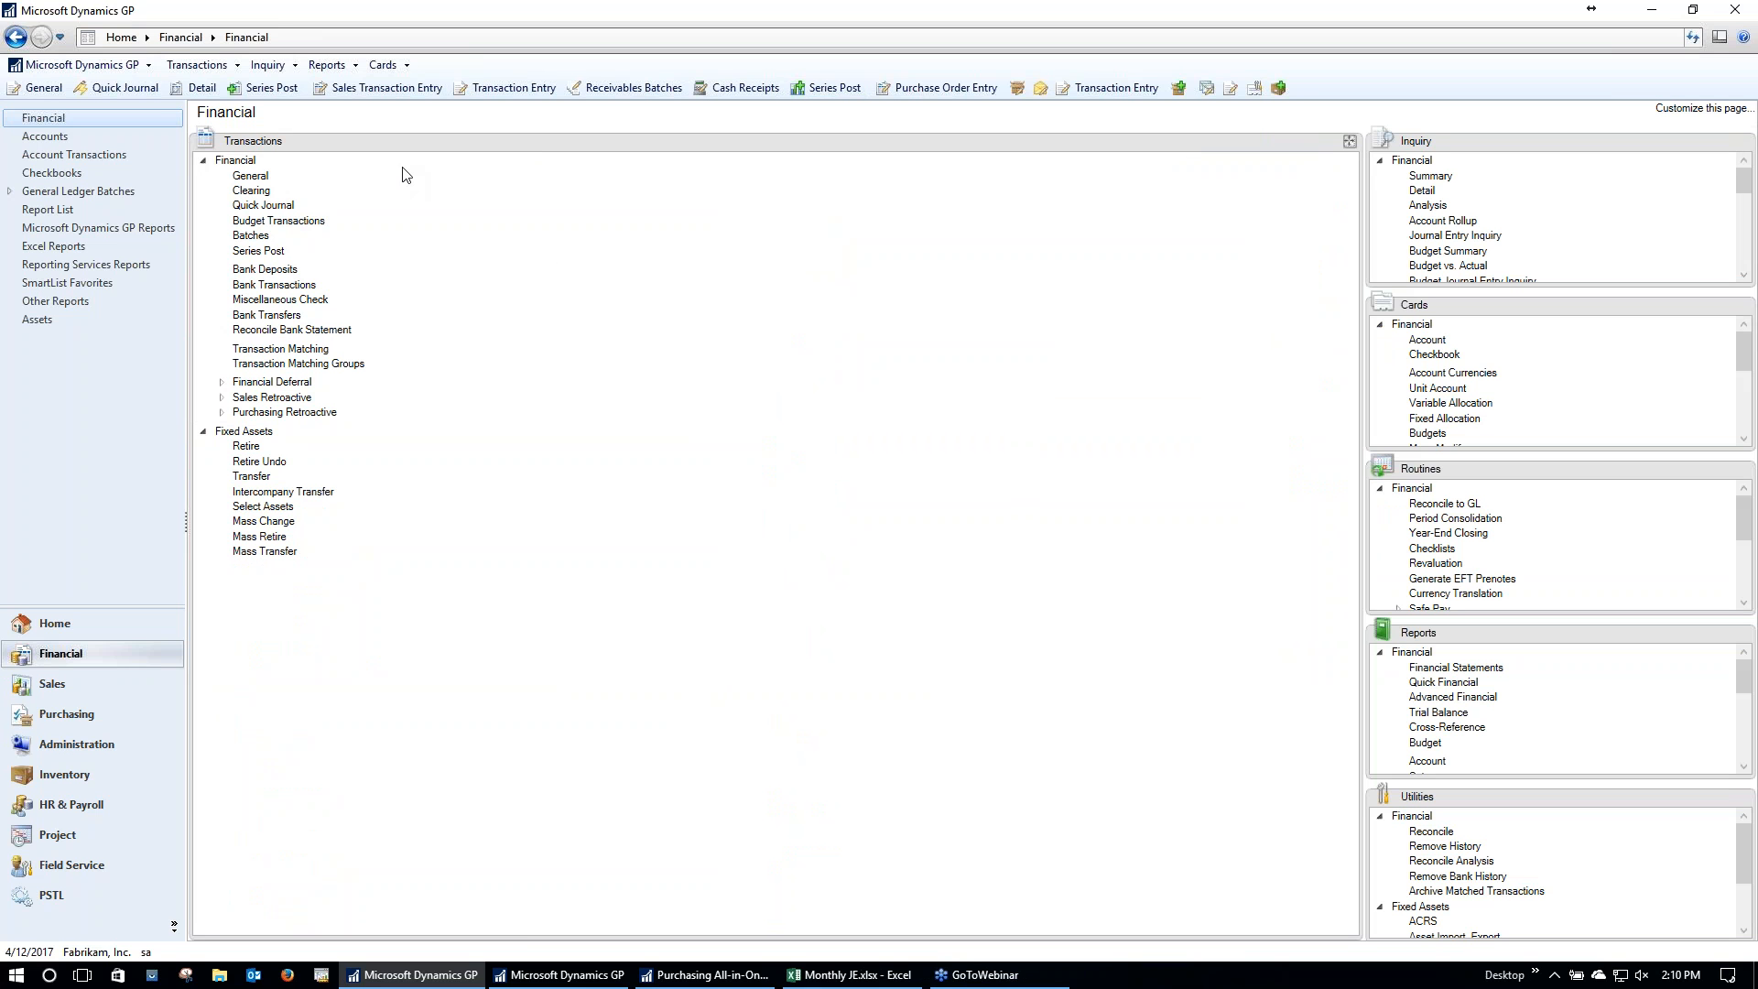
Step: Start a general financial transaction and create a new batch with the ID REV for it
click(260, 177)
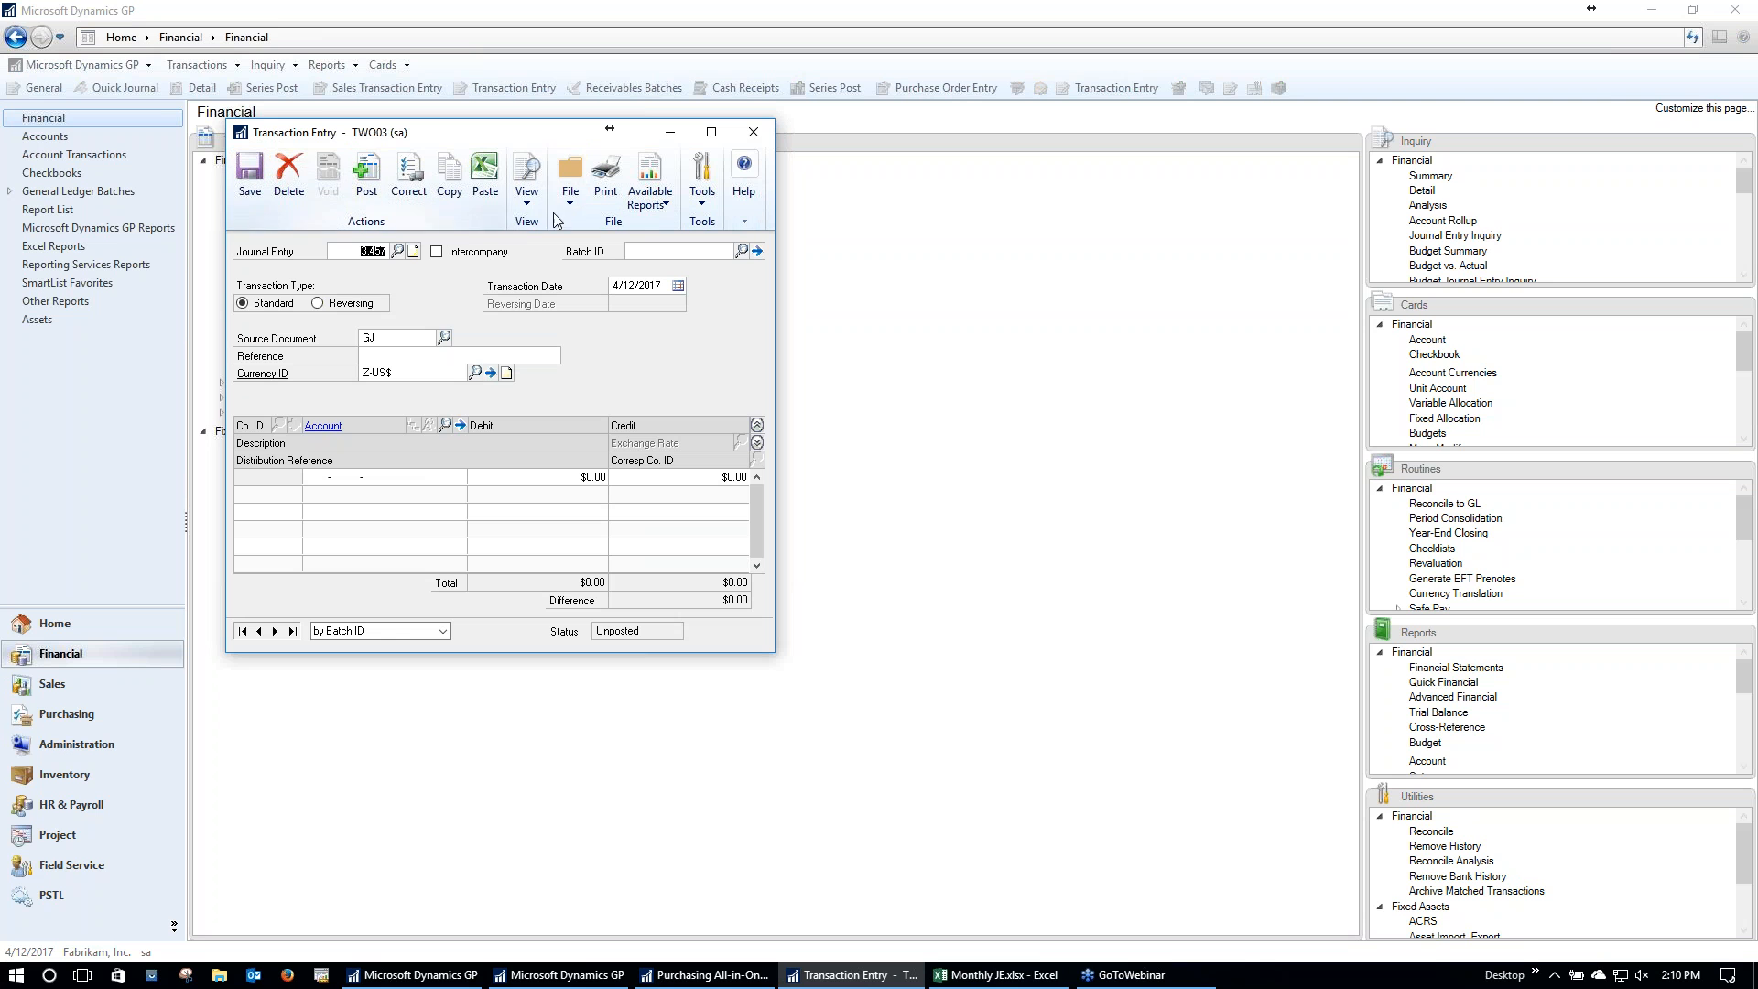
key(Tab)
text(REV)
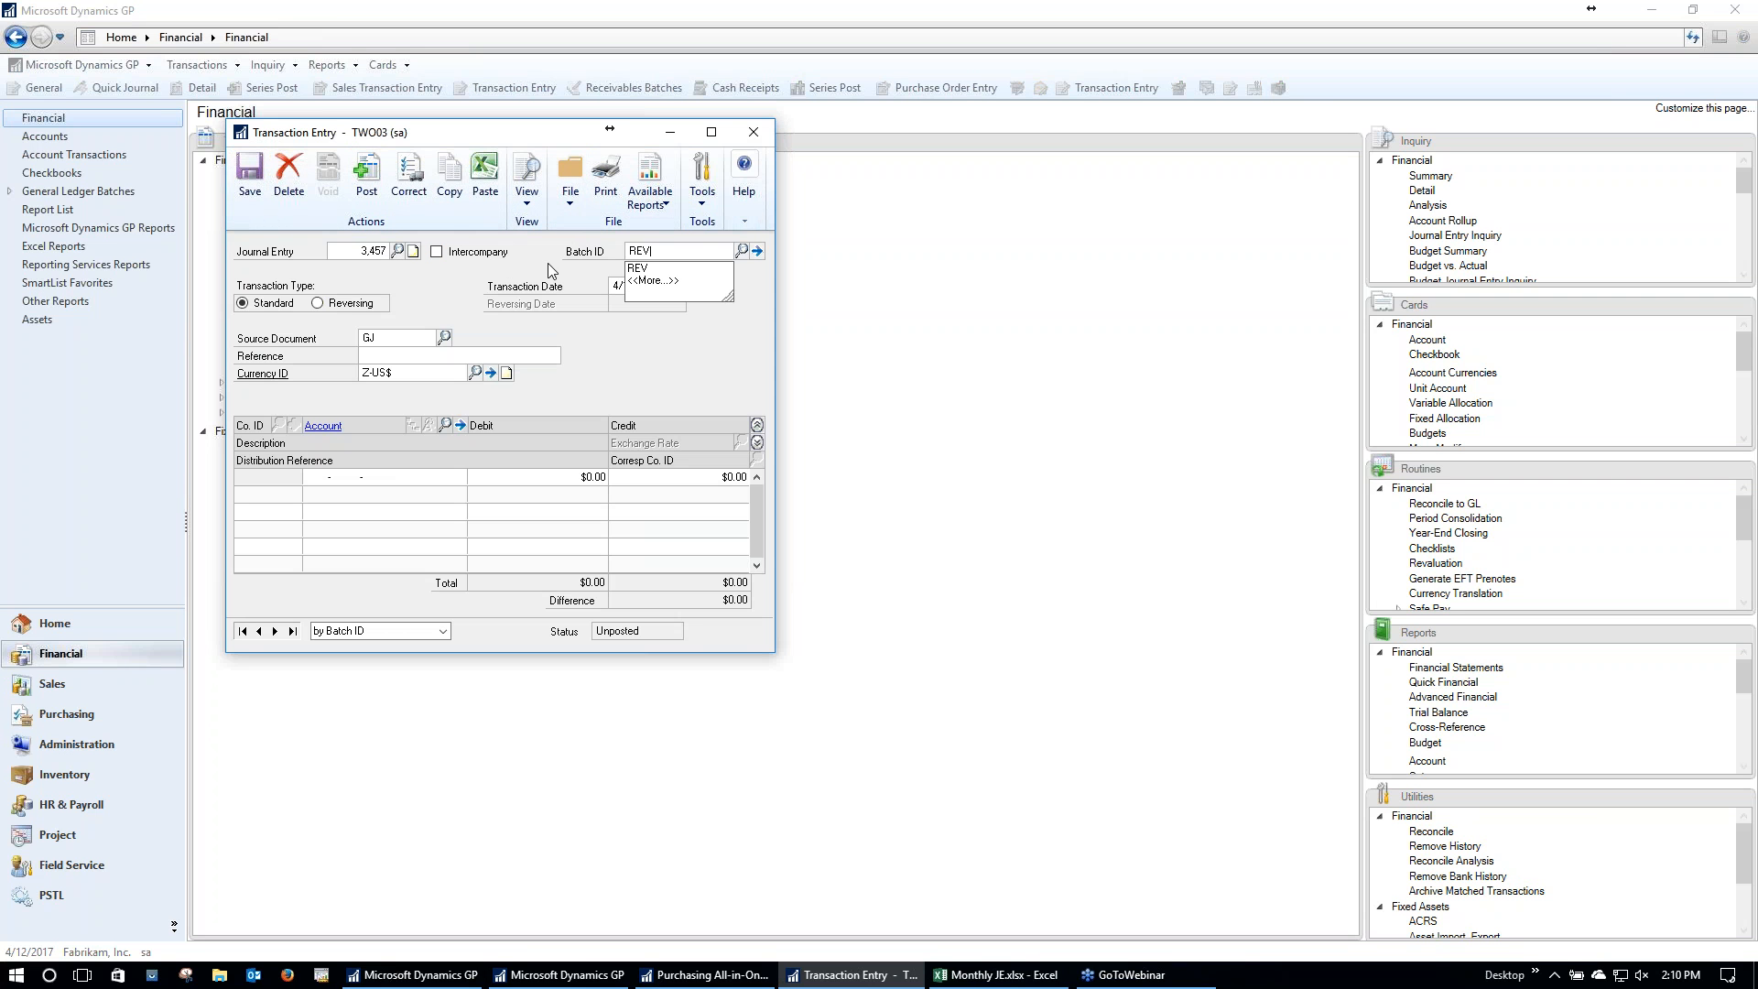
key(Tab)
click(841, 544)
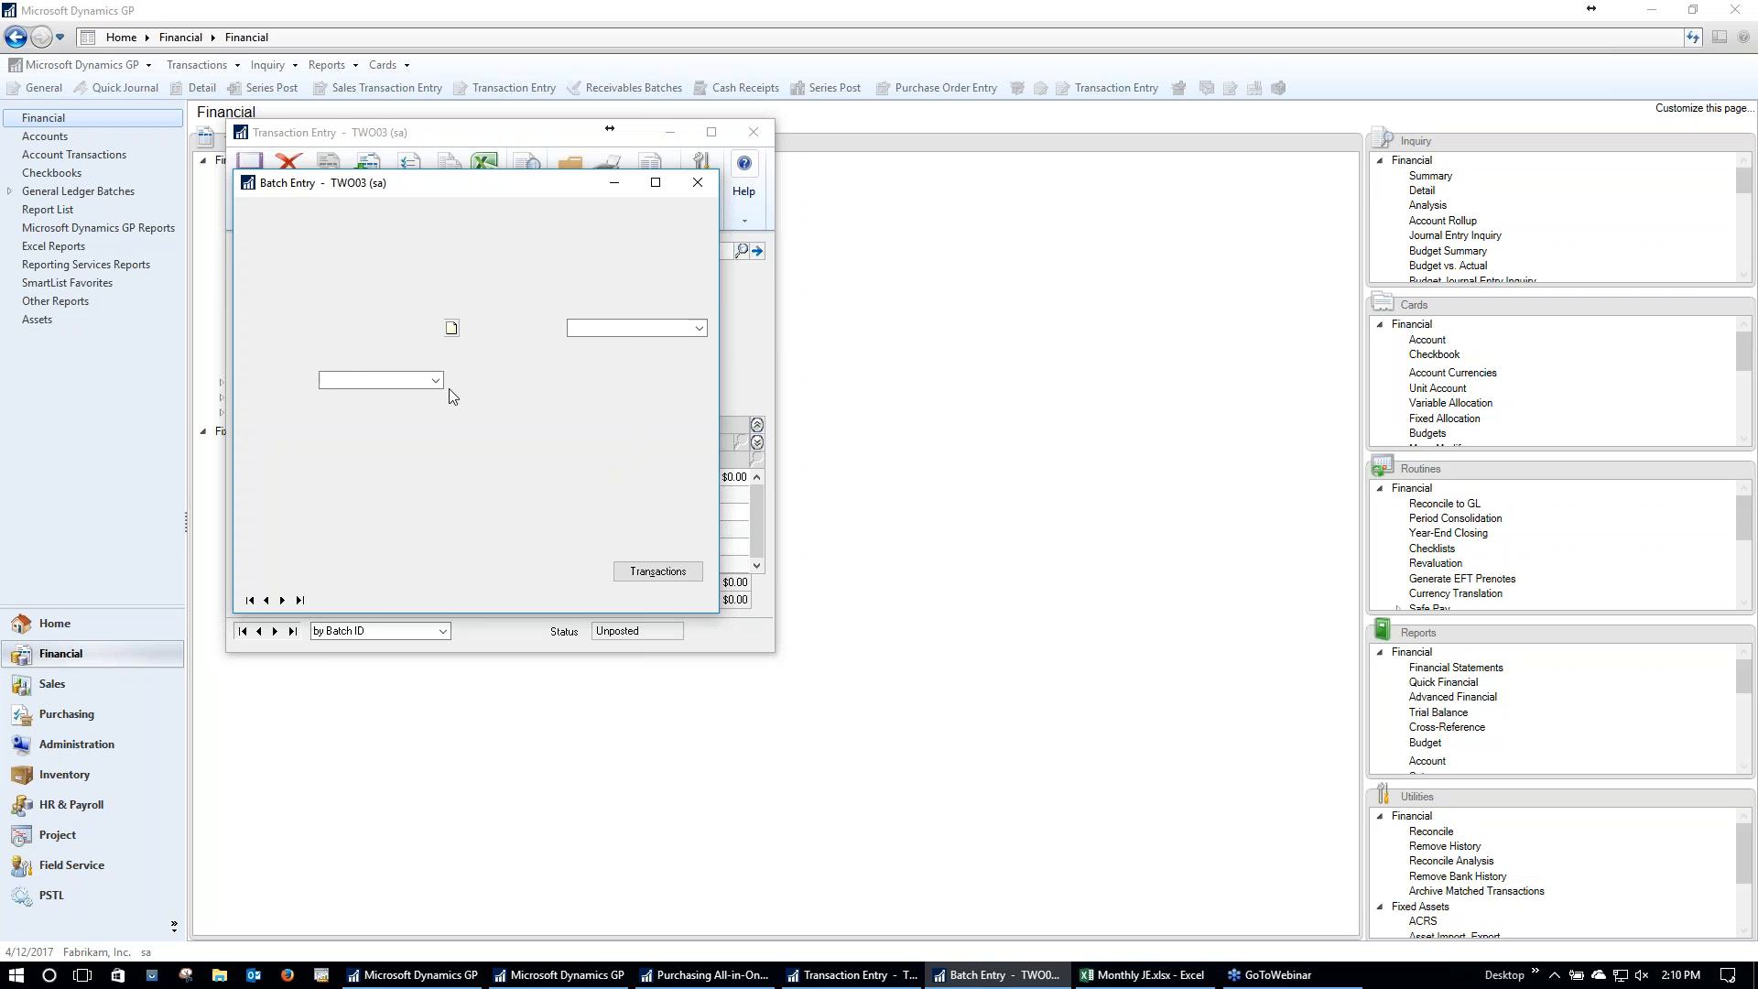
click(265, 225)
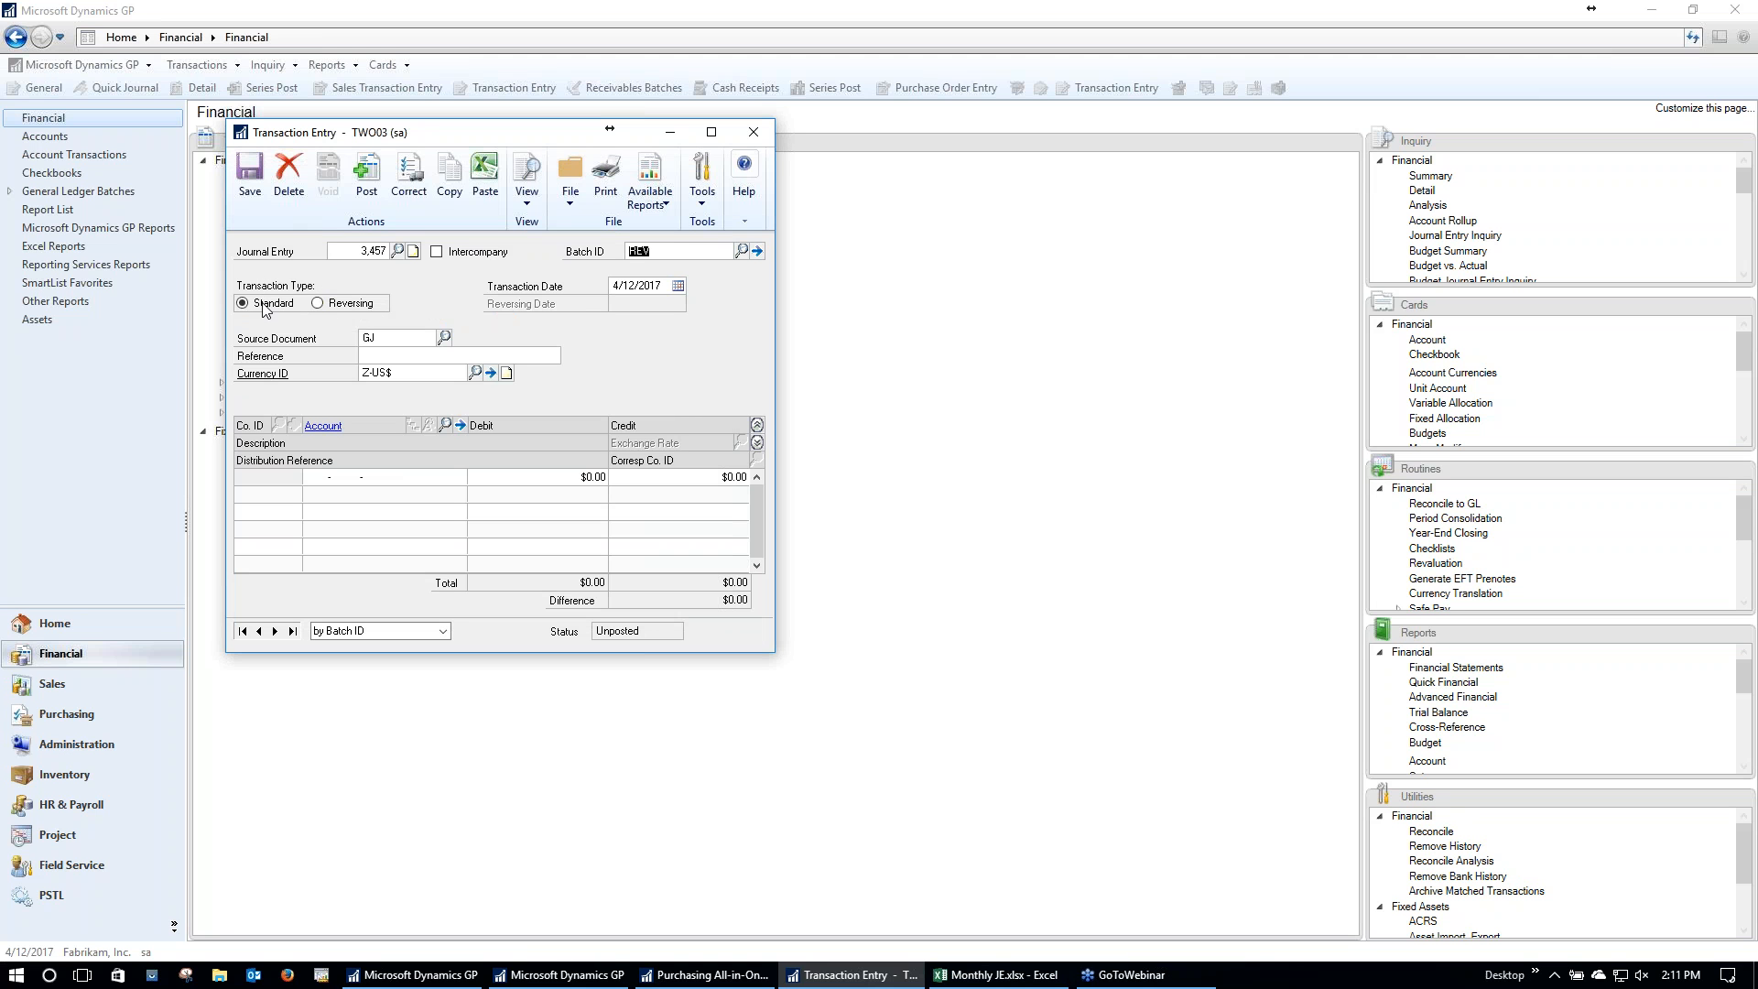
Step: Make the journal entry a reversing transaction dated 4/30/2017 with a reversing date of 5/1/2017
drag(319, 305, 662, 299)
click(321, 304)
click(650, 285)
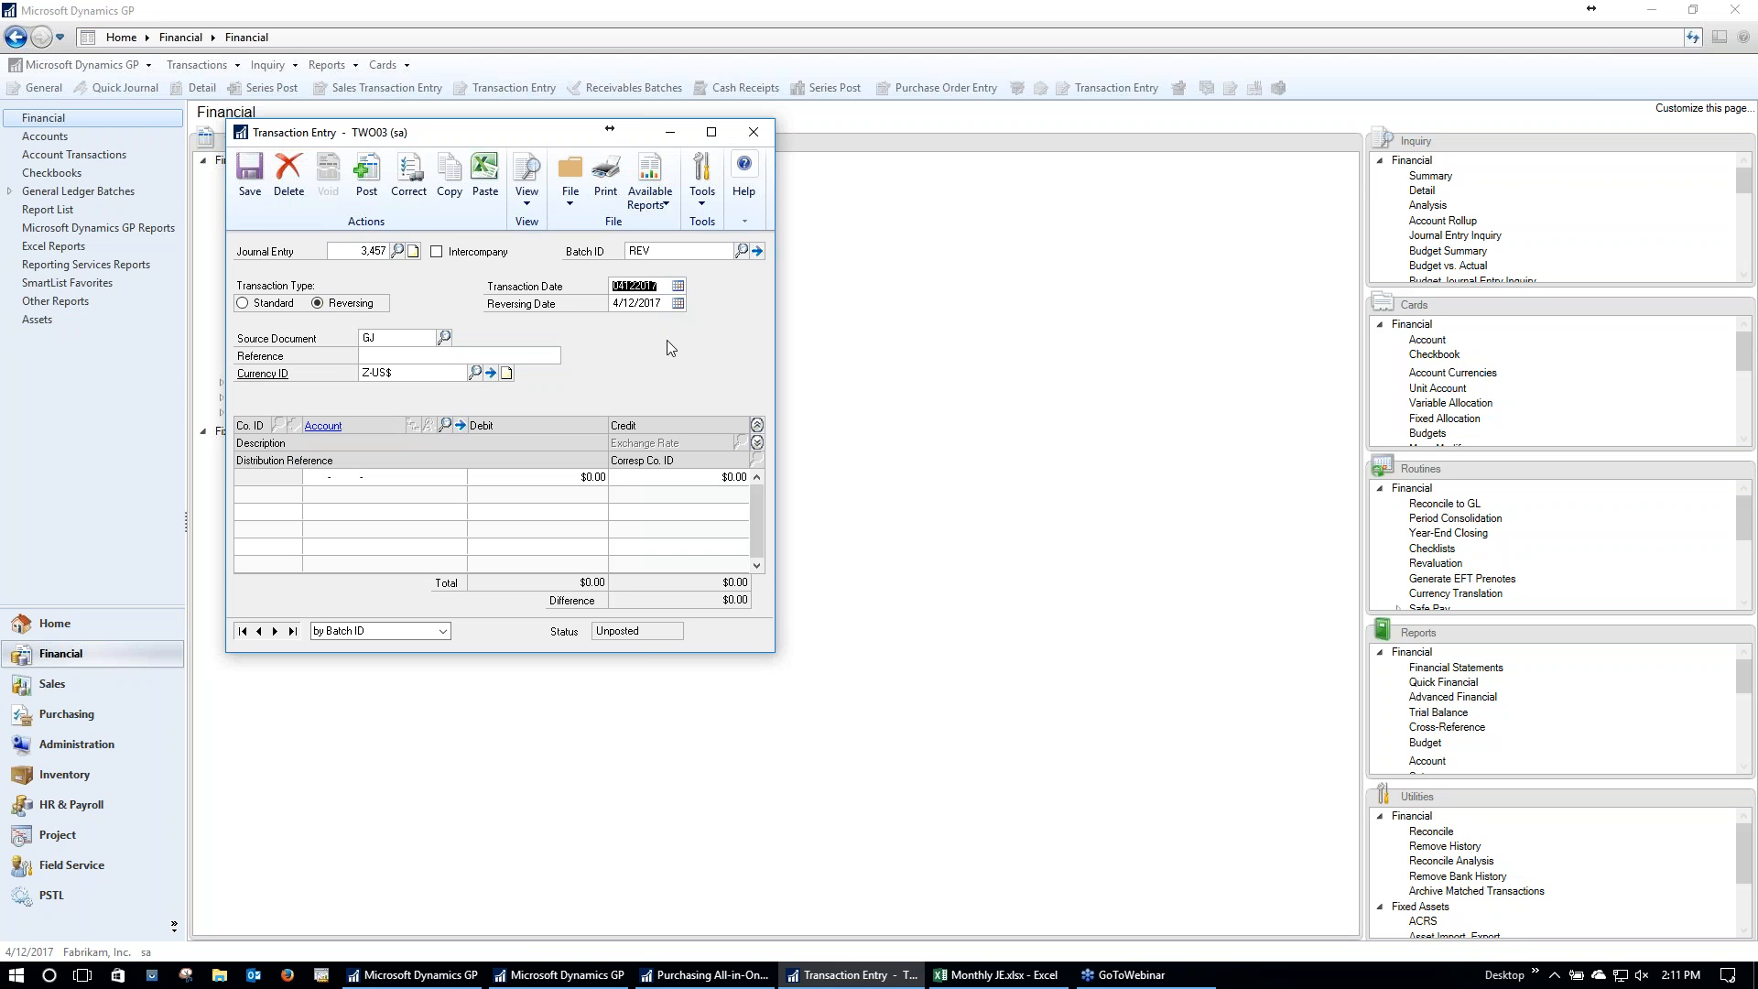
text(04302017)
key(Tab)
key(shift+Tab)
text(05)
key(Tab)
Step: Enter Revenue Accrual as the journal entry's reference
text(Revenue Accrual)
key(Tab)
key(Tab)
text(00)
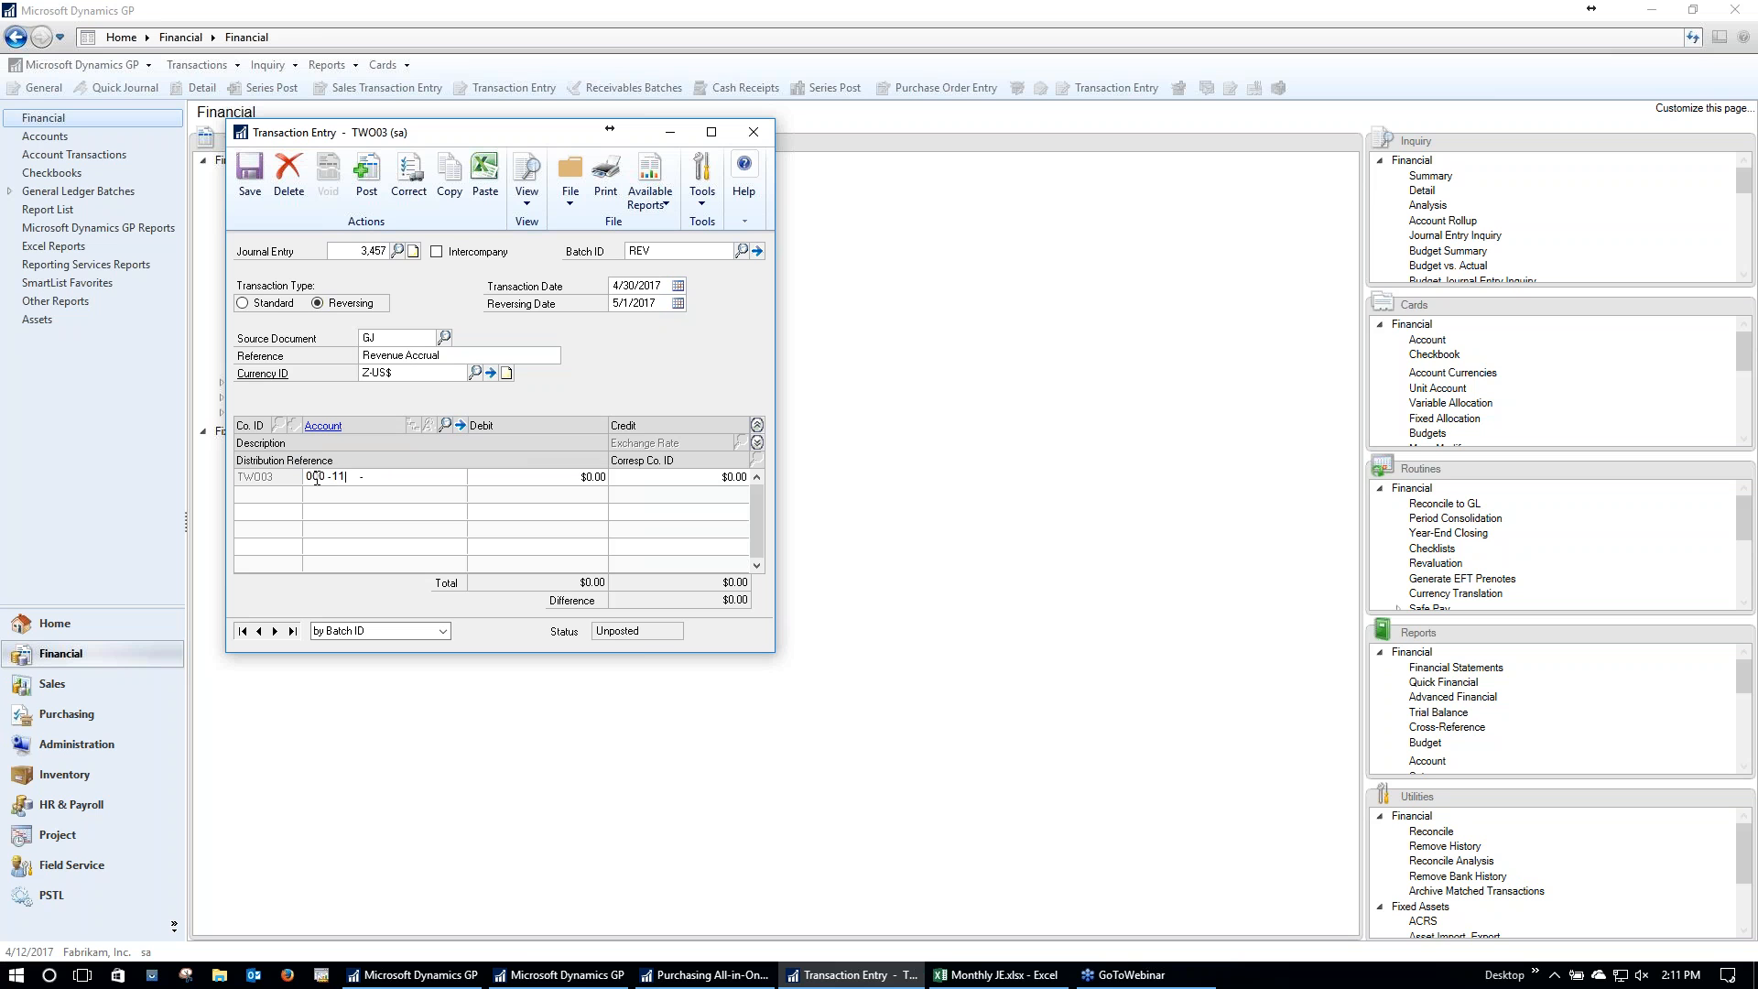
key(Tab)
double_click(316, 478)
key(Delete)
key(Delete)
key(Delete)
click(446, 425)
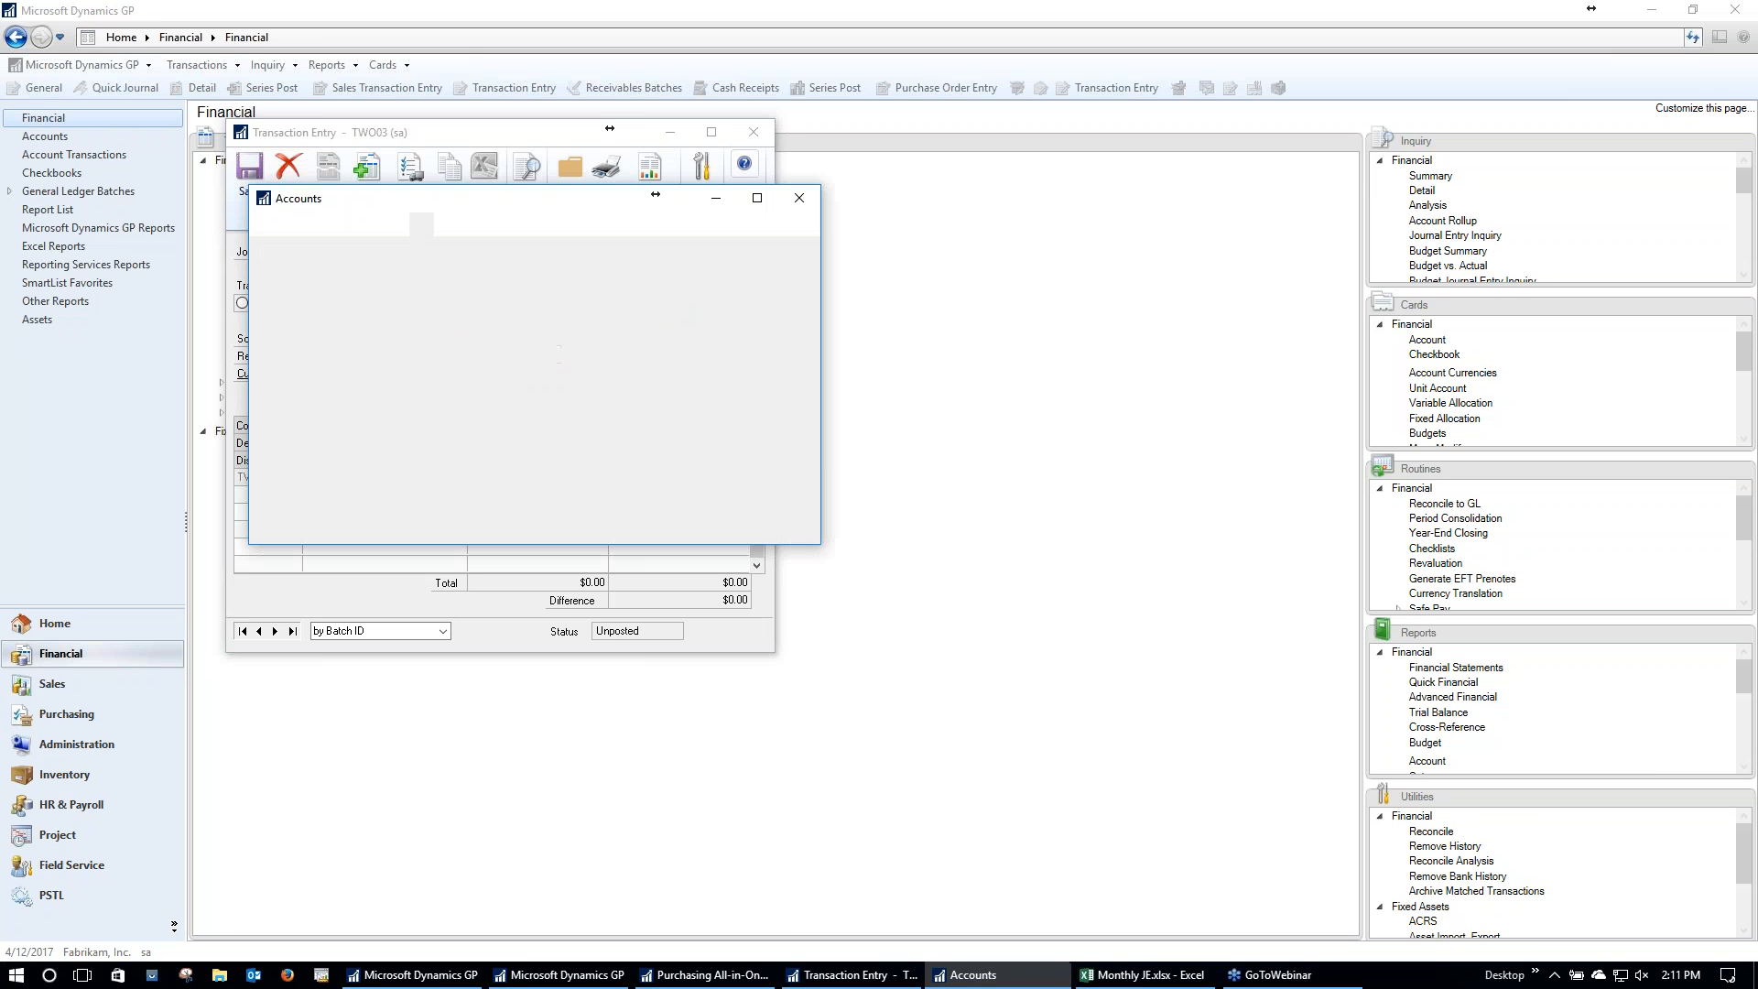
click(799, 197)
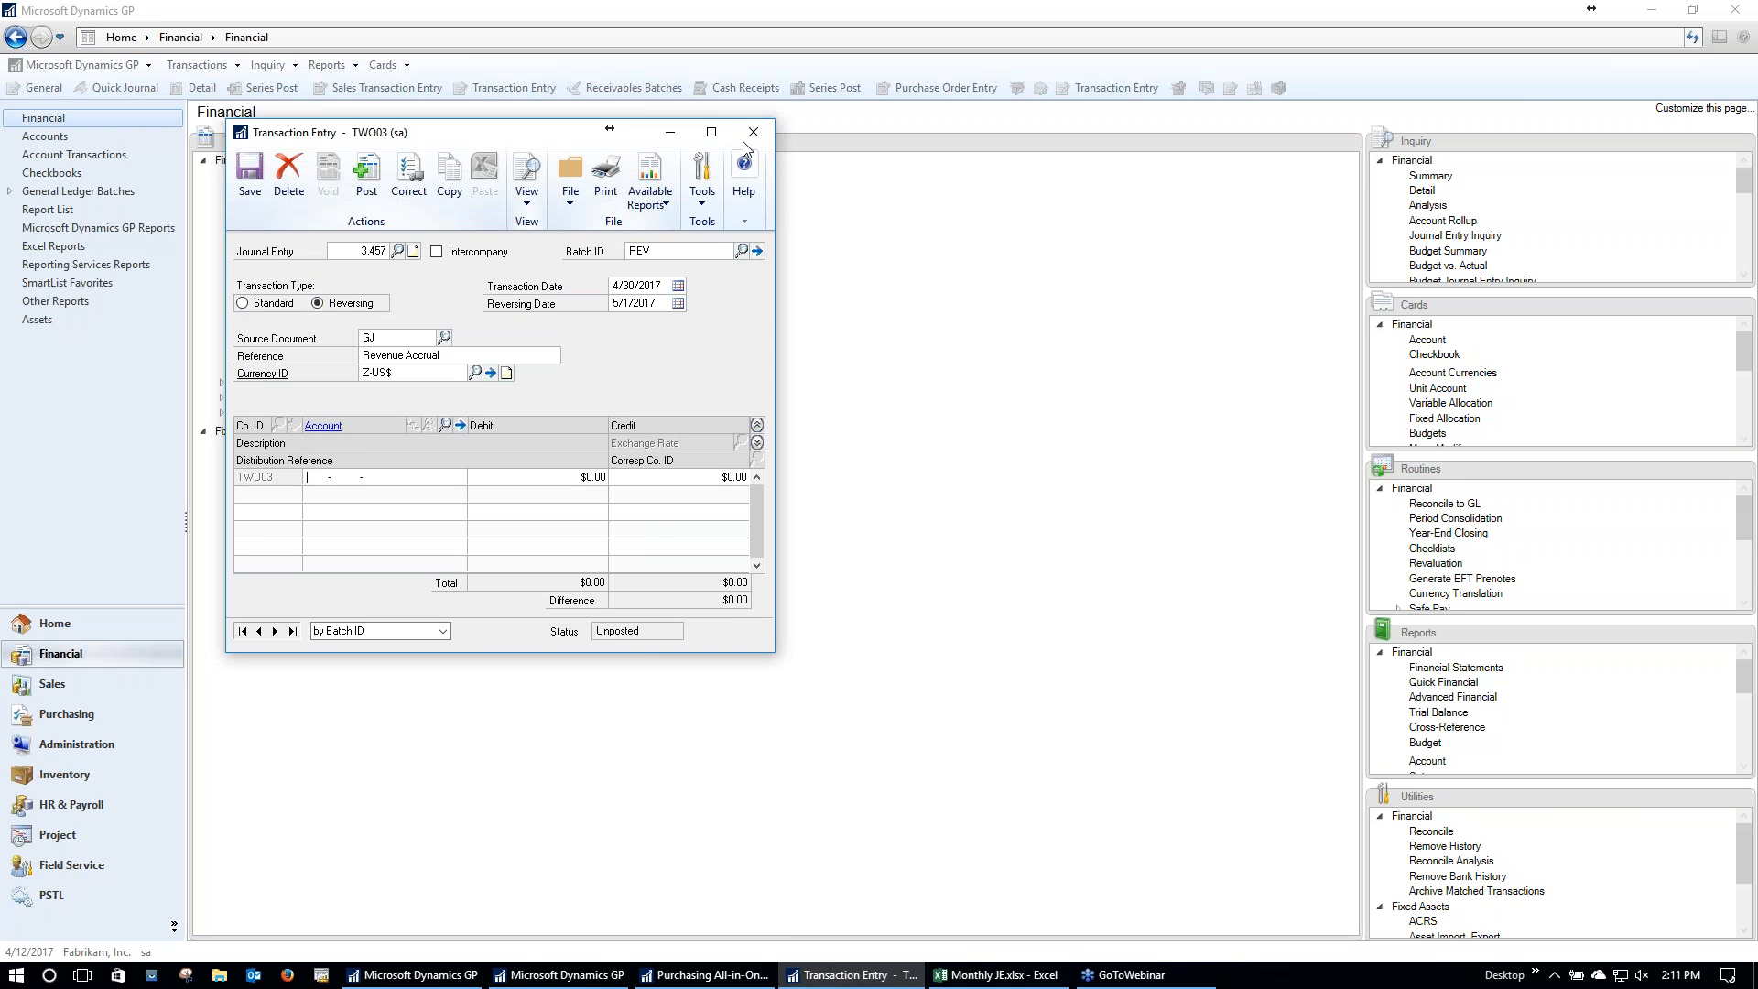
Step: Switch to the Monthly JE.xlsx workbook in Excel and review the journal lines on the Entry Cover sheet
click(992, 976)
click(267, 461)
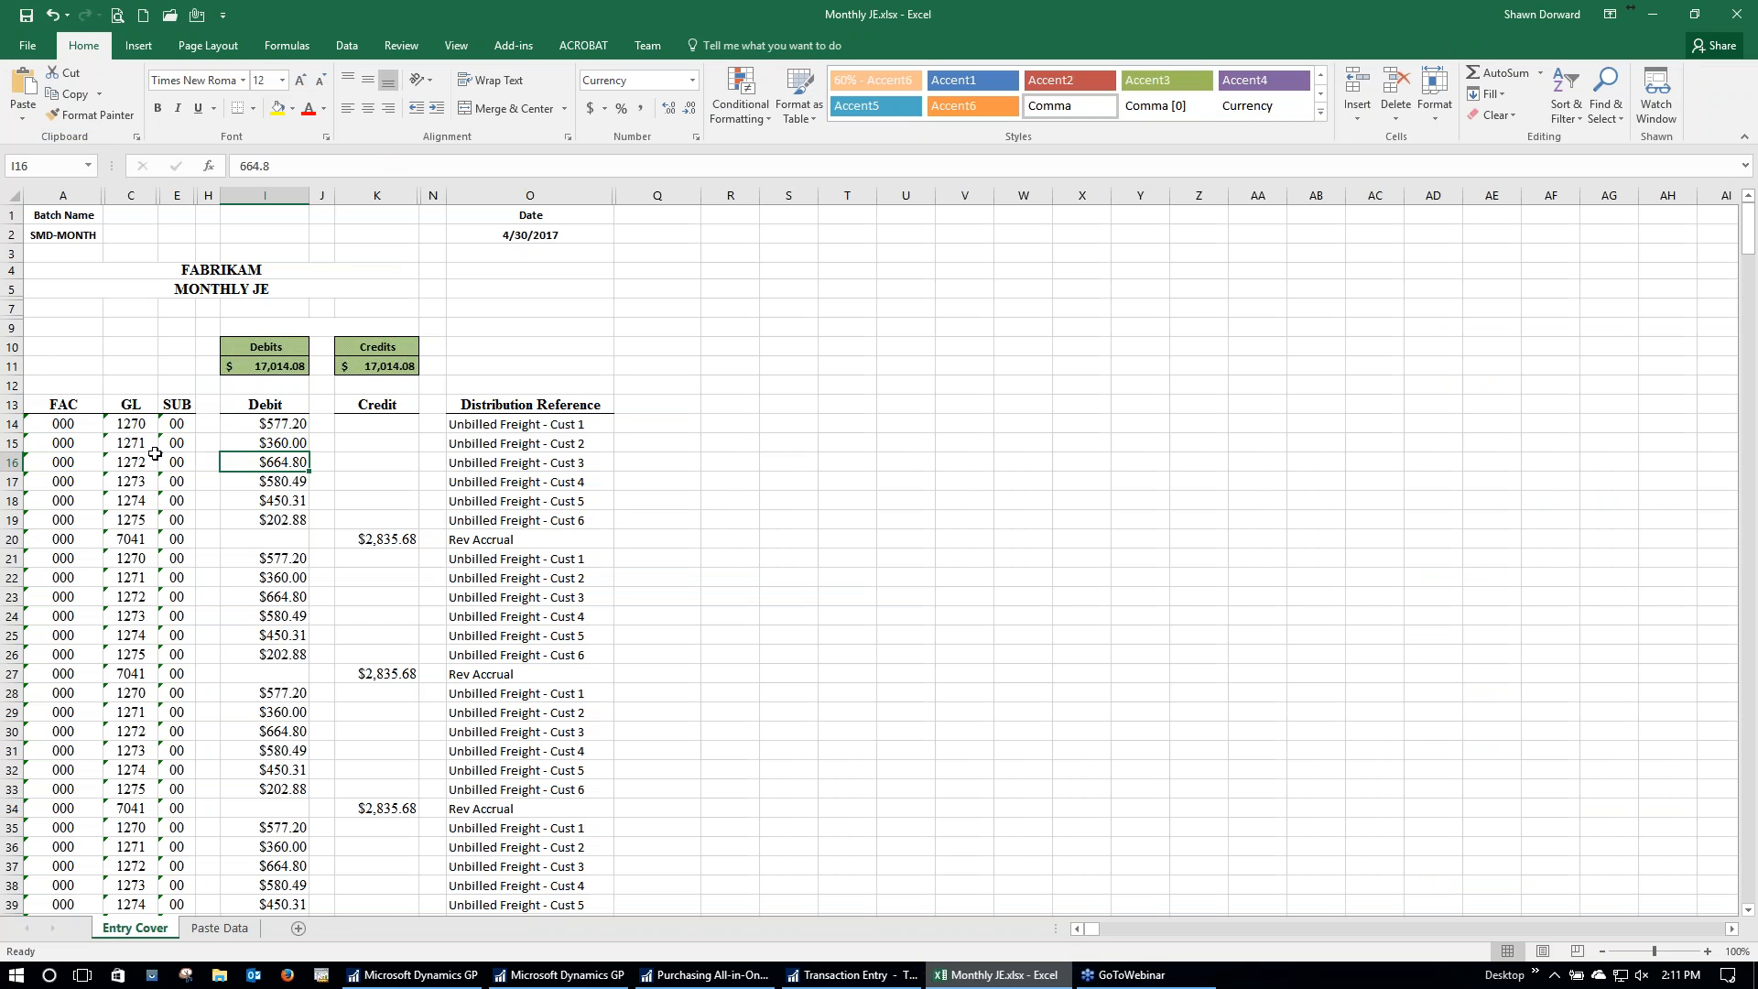
scroll(159, 457, down, 1)
scroll(158, 457, down, 5)
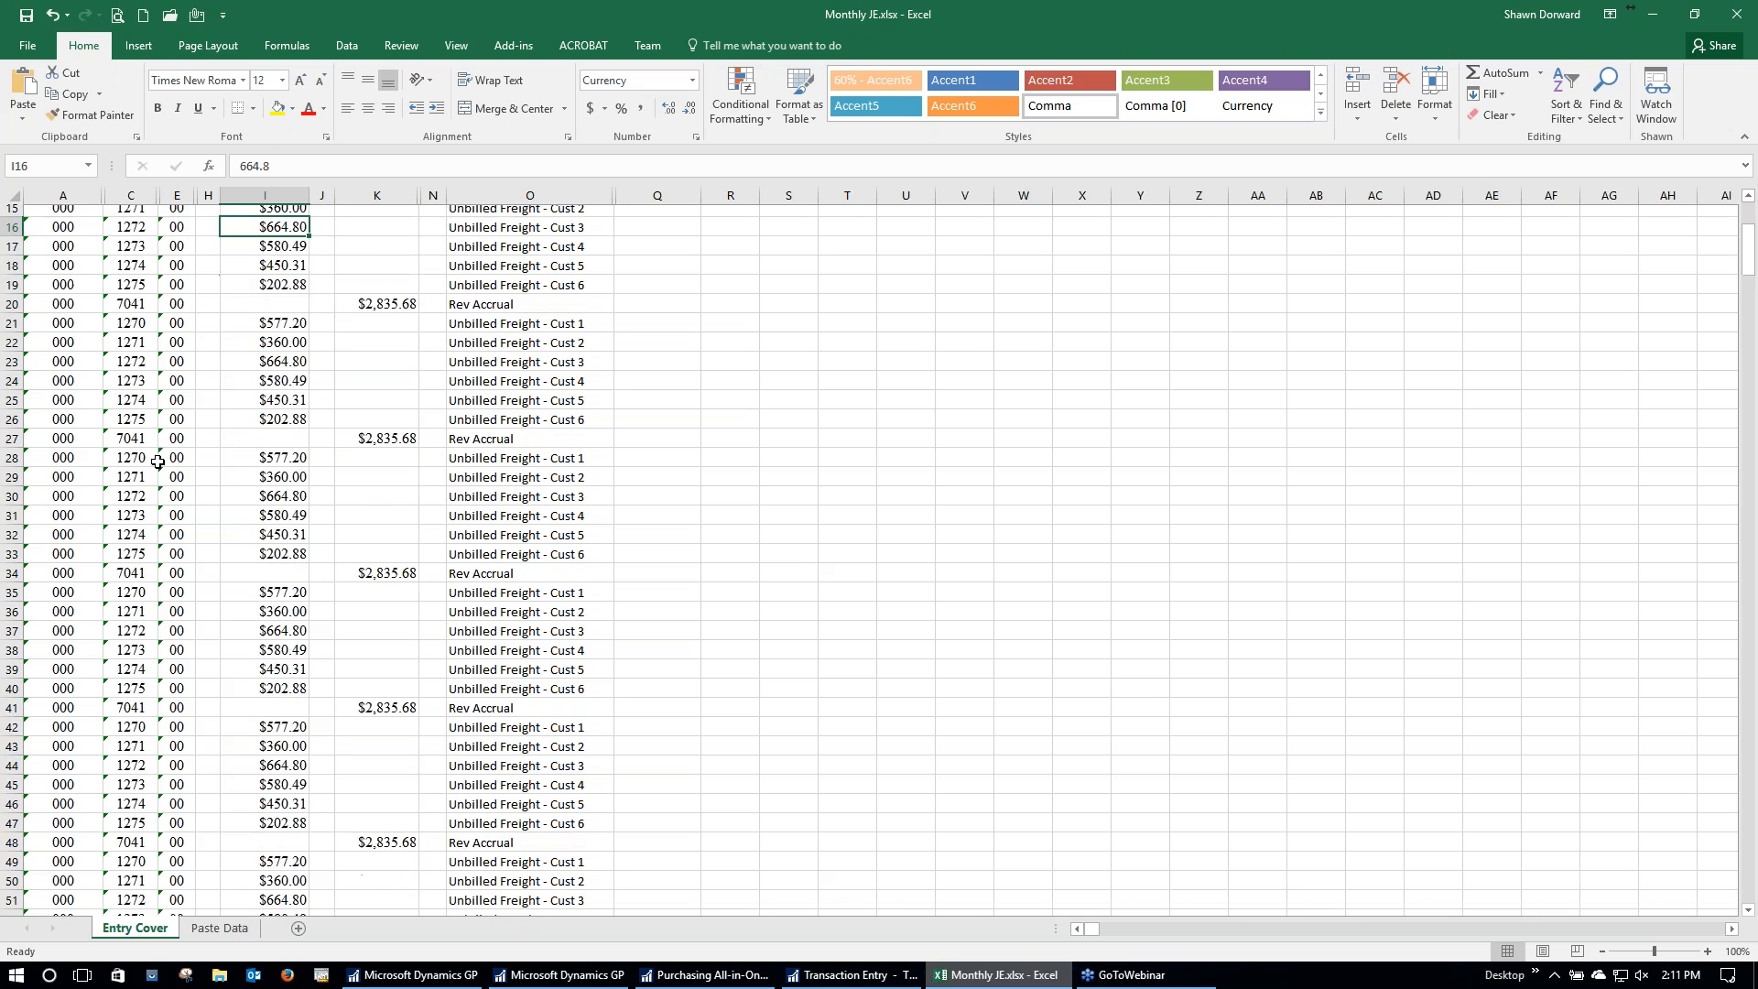
scroll(158, 462, up, 5)
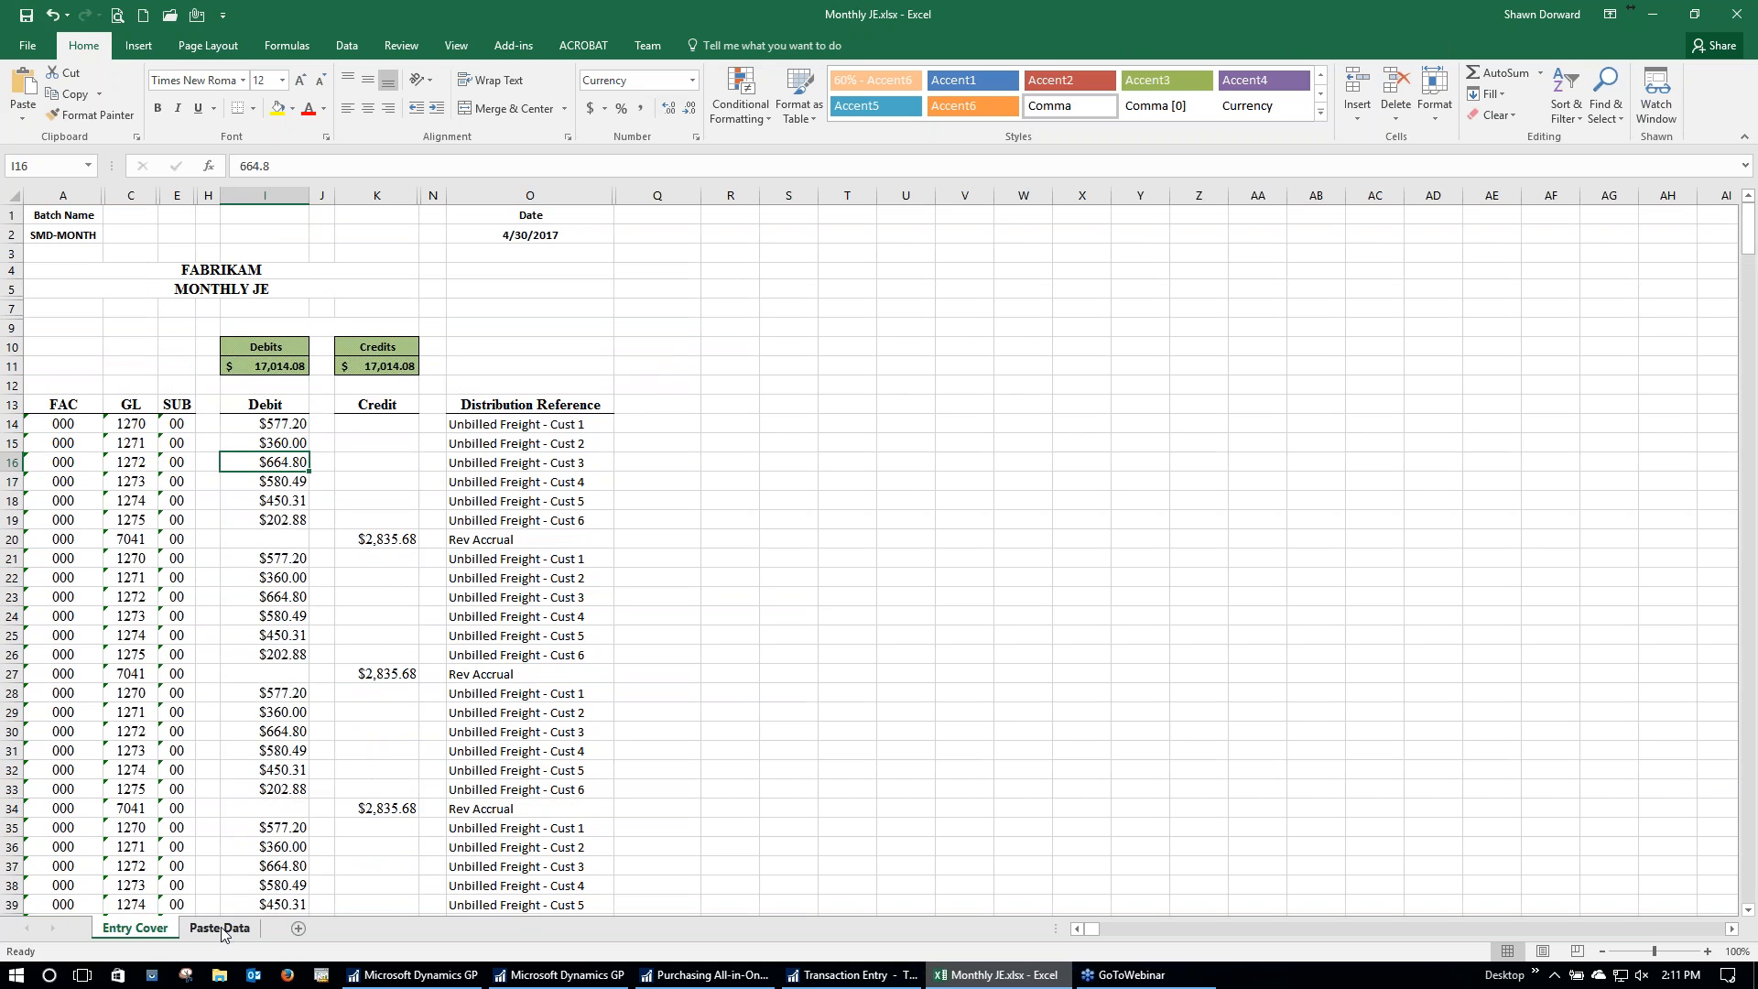
Step: Copy the distribution lines in E2:H43 of the Paste Data sheet, without the header row
click(220, 928)
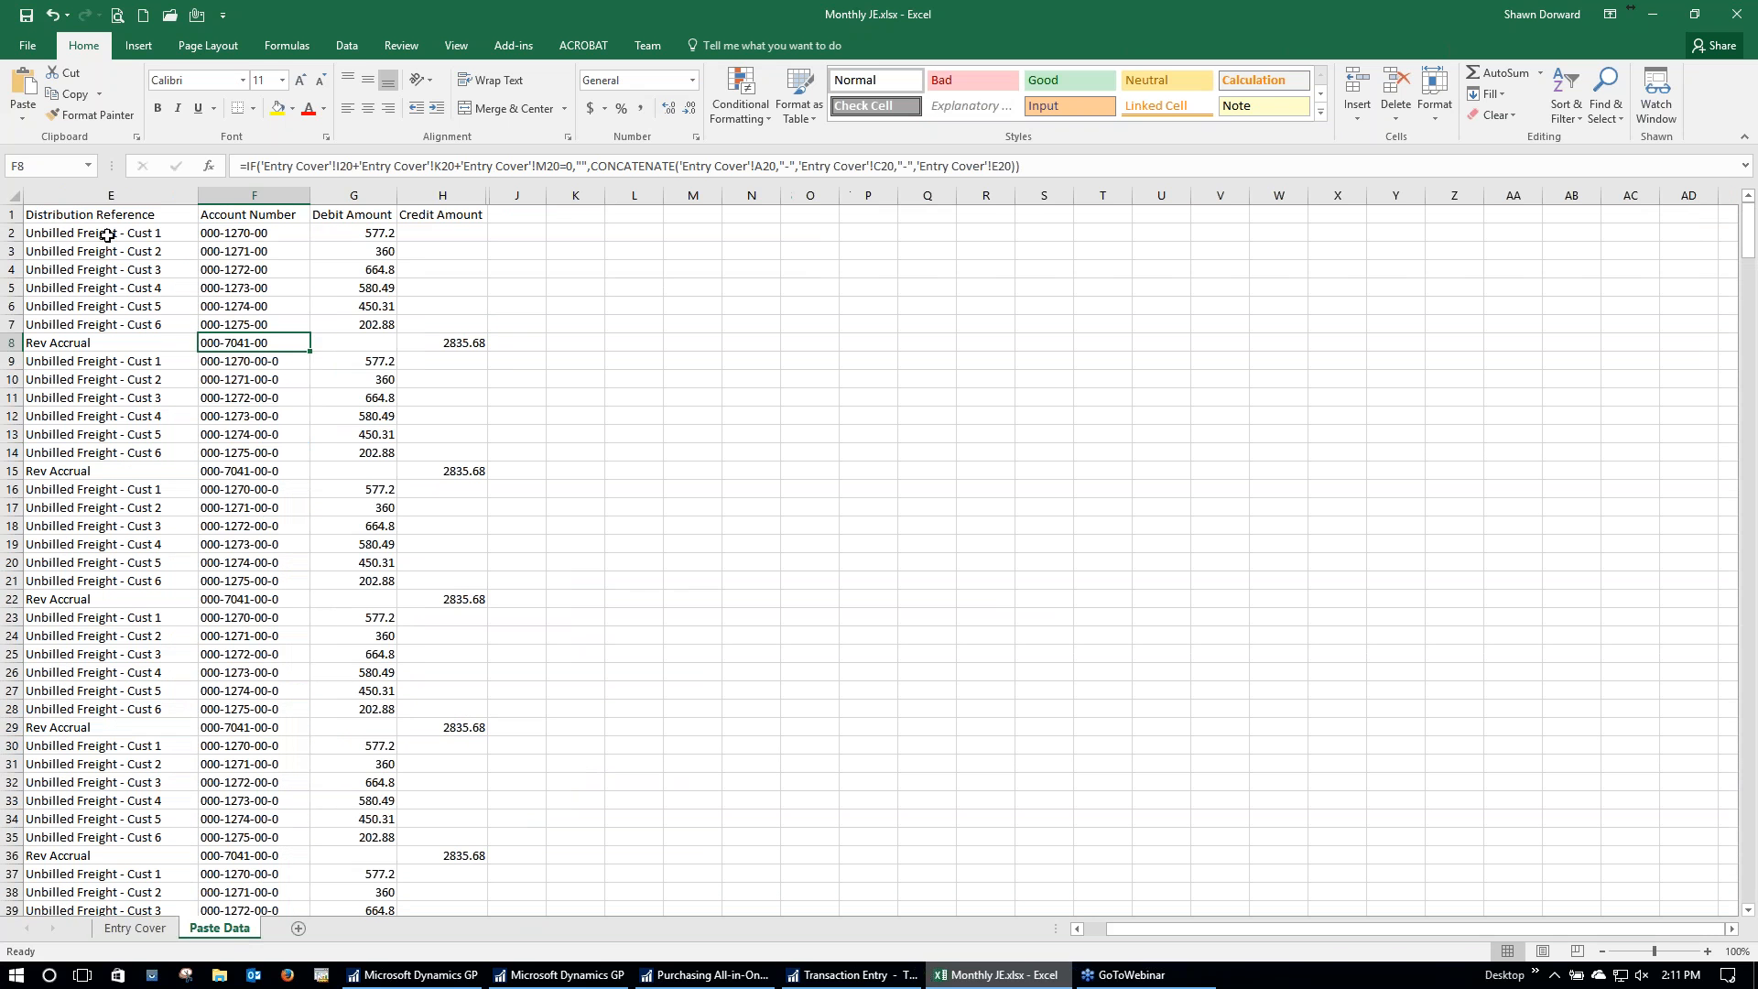
click(103, 233)
shift+click(446, 342)
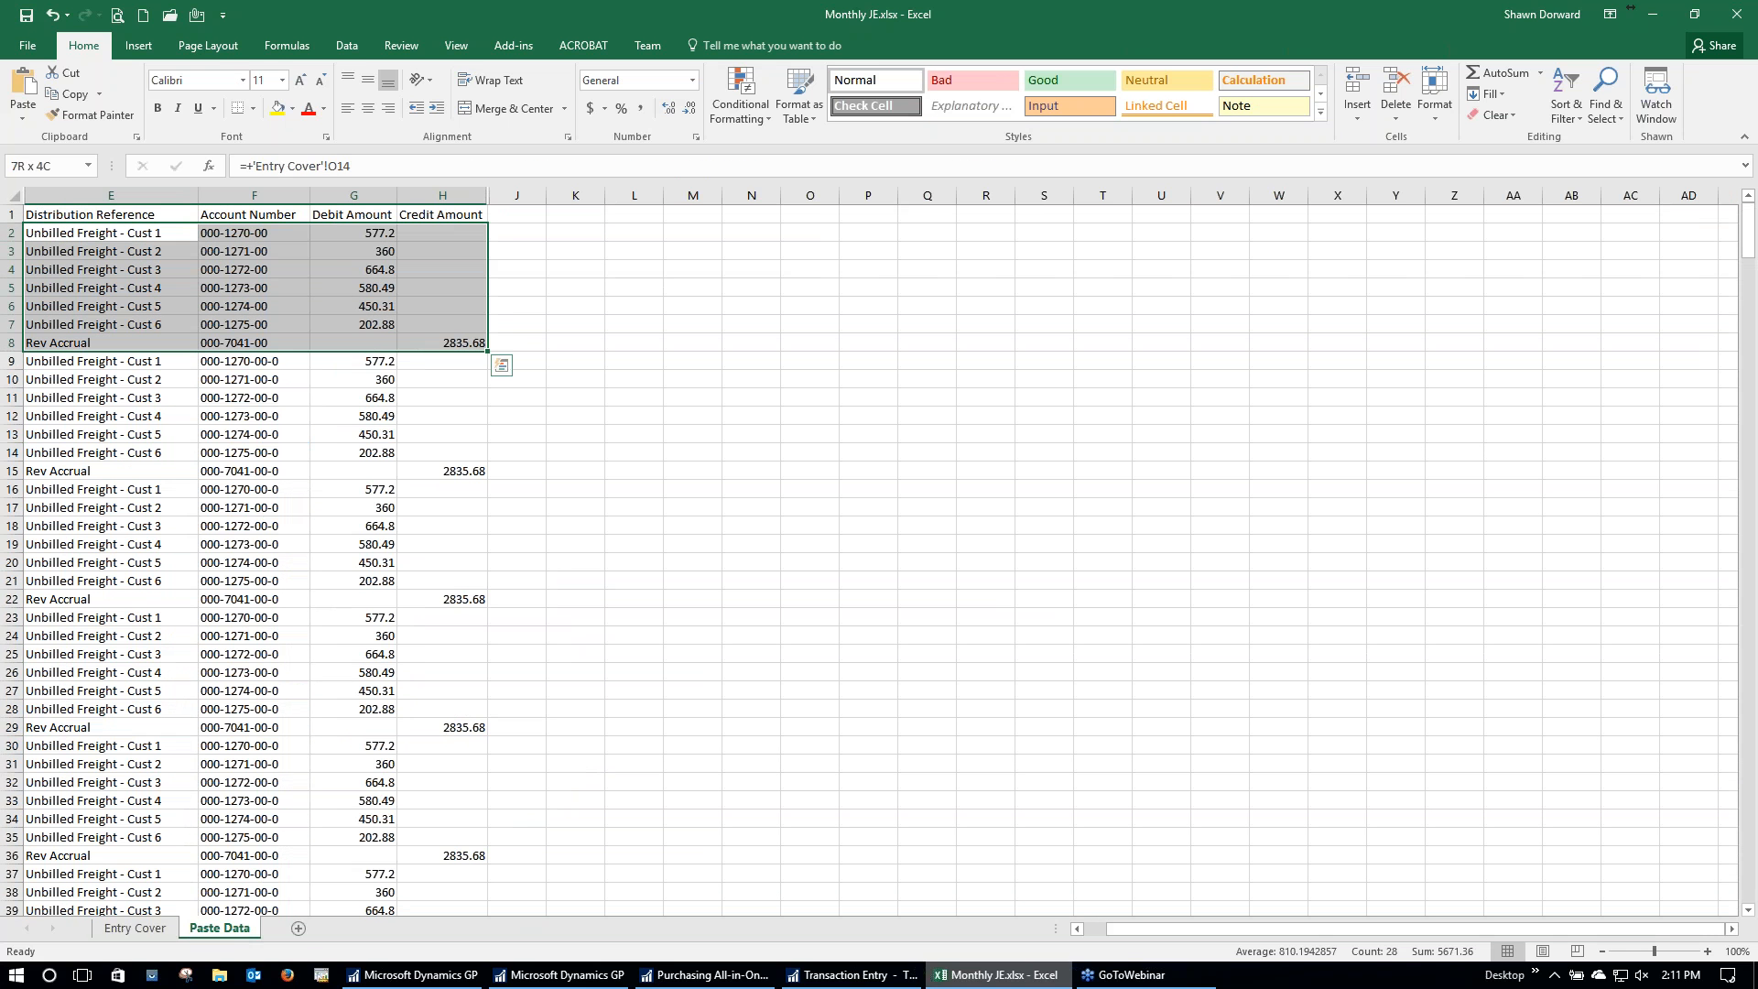
key(ctrl+shift+Down)
shift+click(434, 365)
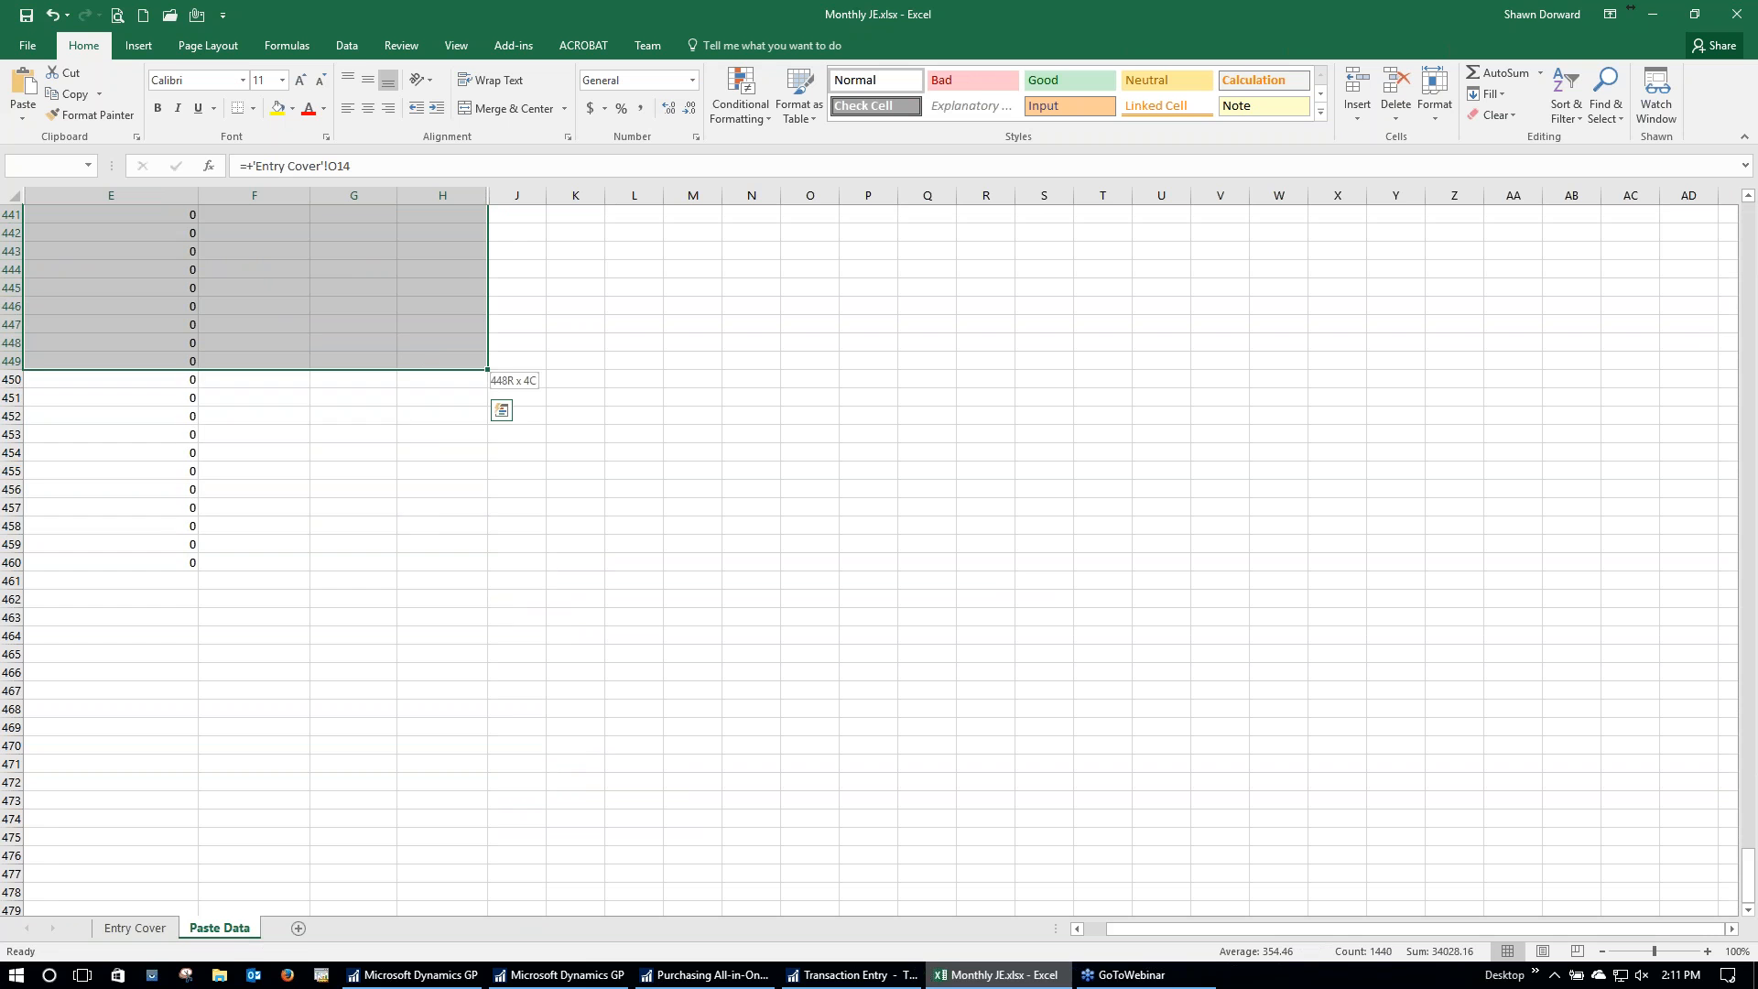
shift+double_click(437, 368)
scroll(436, 368, up, 20)
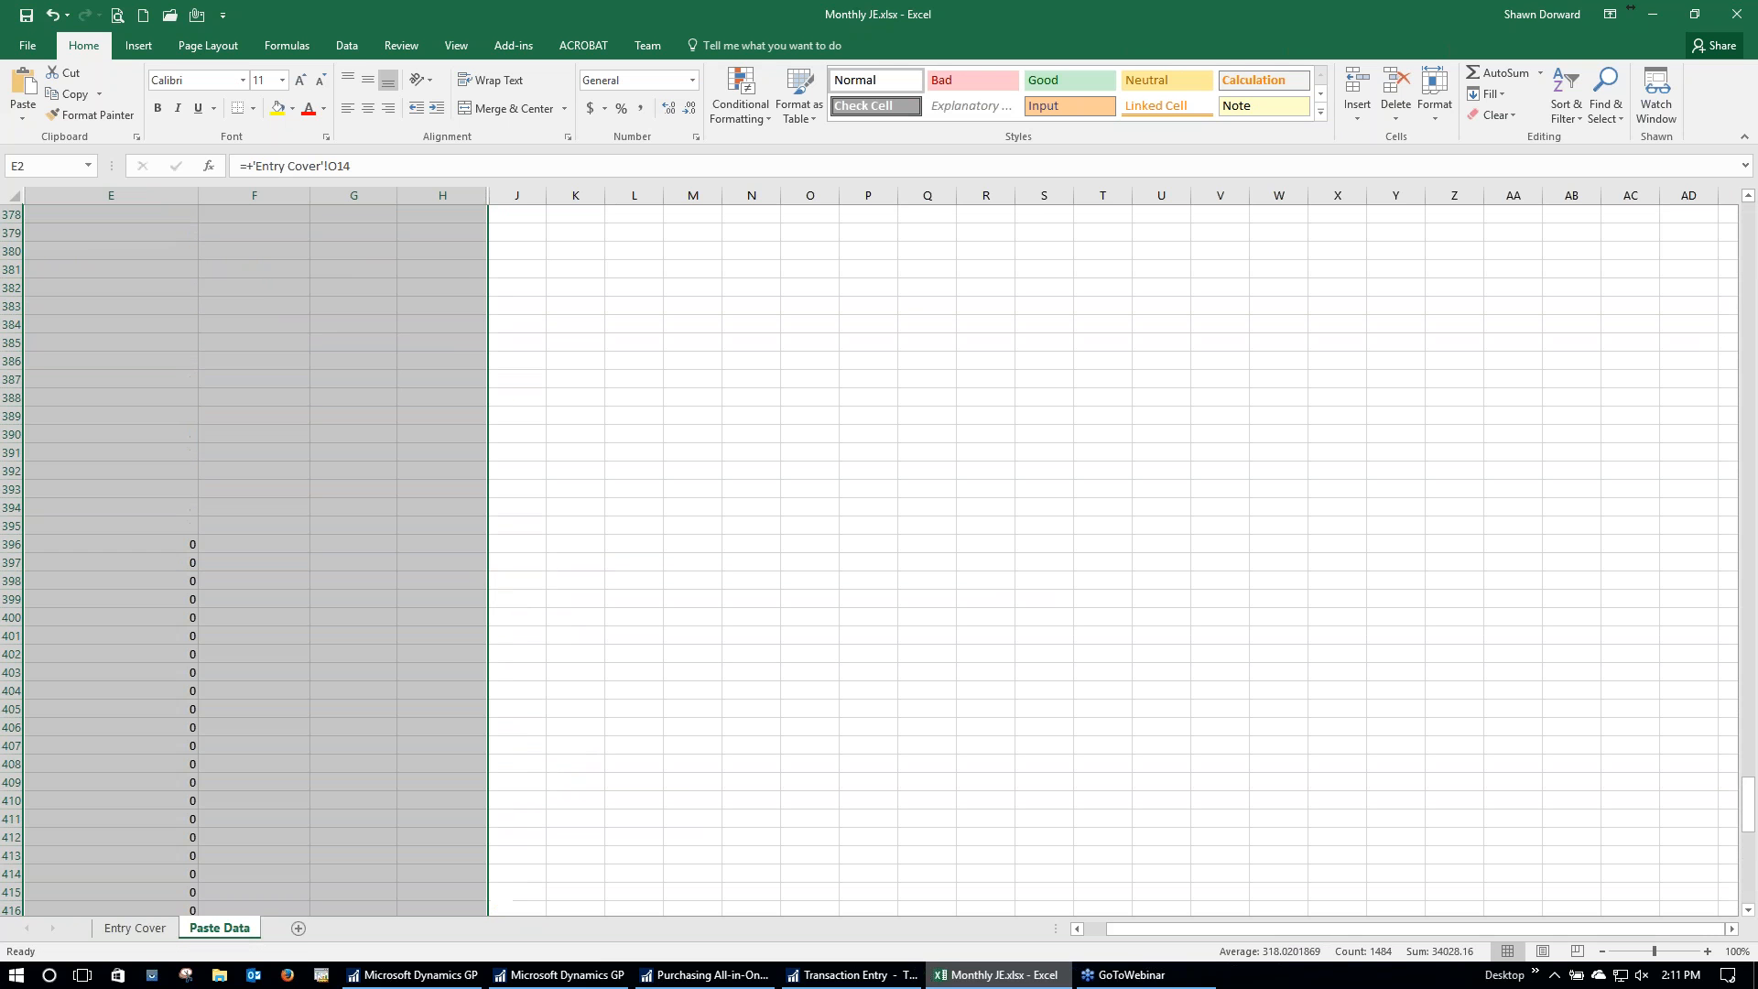
drag(1747, 664, 1729, 236)
drag(62, 220, 460, 743)
key(ctrl+c)
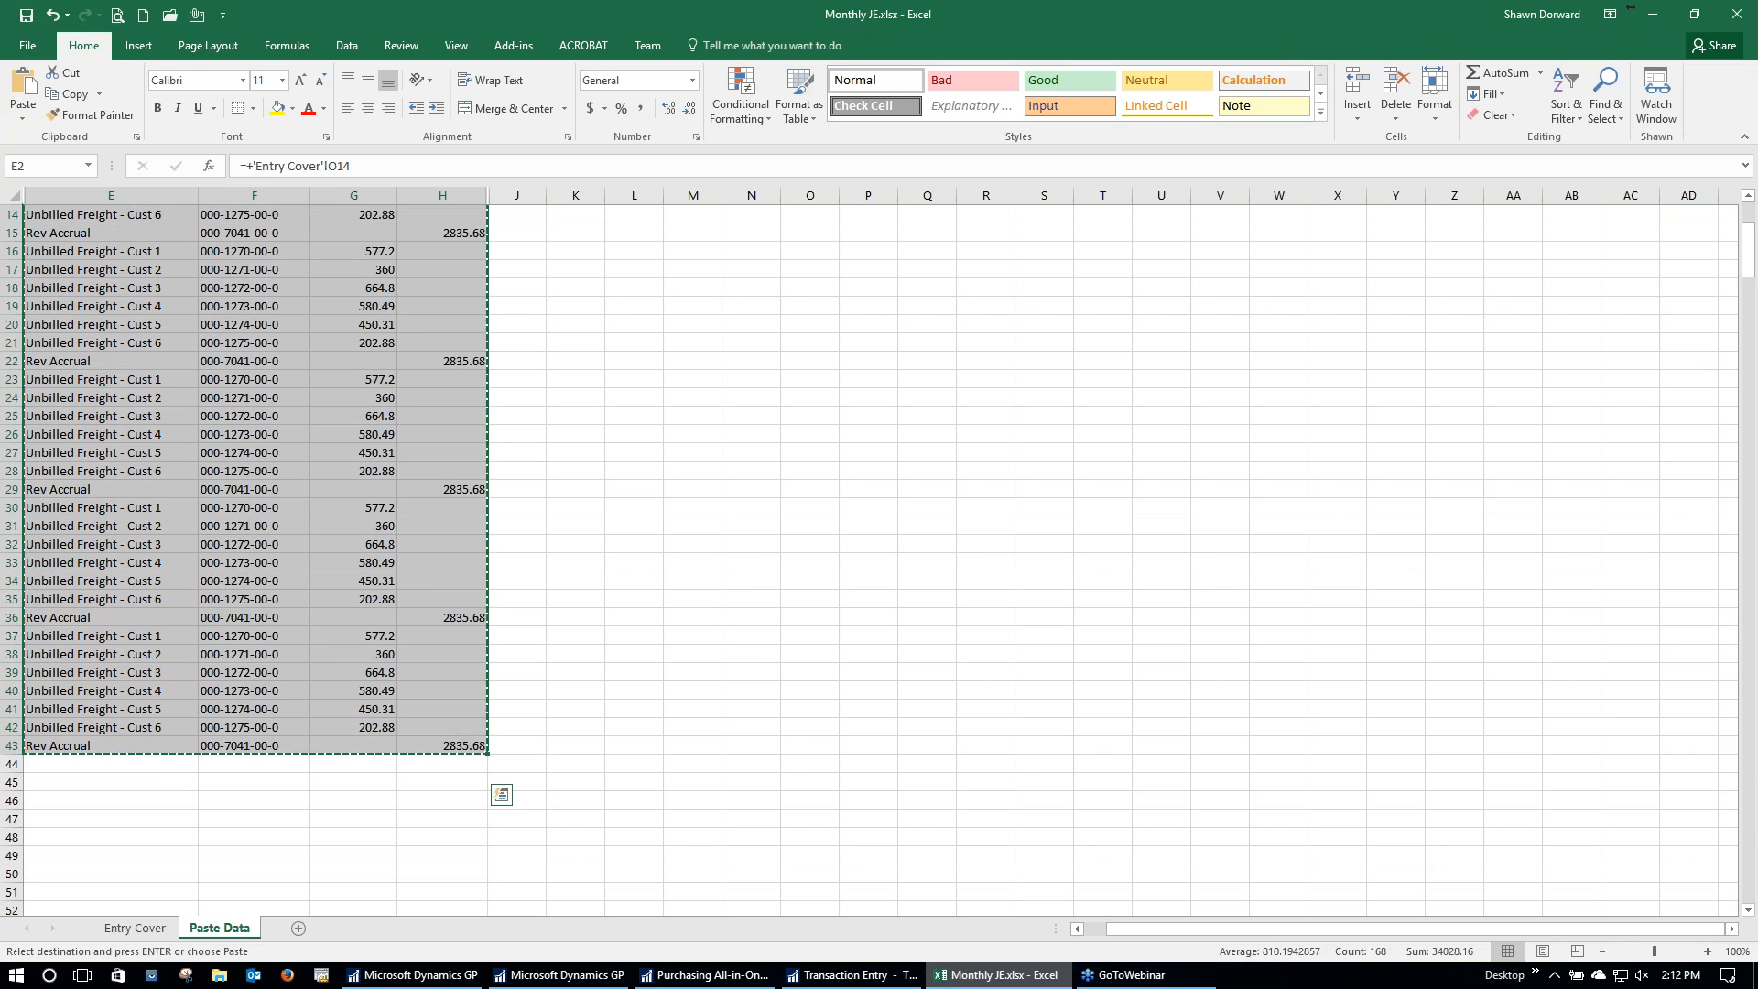
Step: Return to the Transaction Entry window in Dynamics GP and delete the partly entered journal entry
click(851, 974)
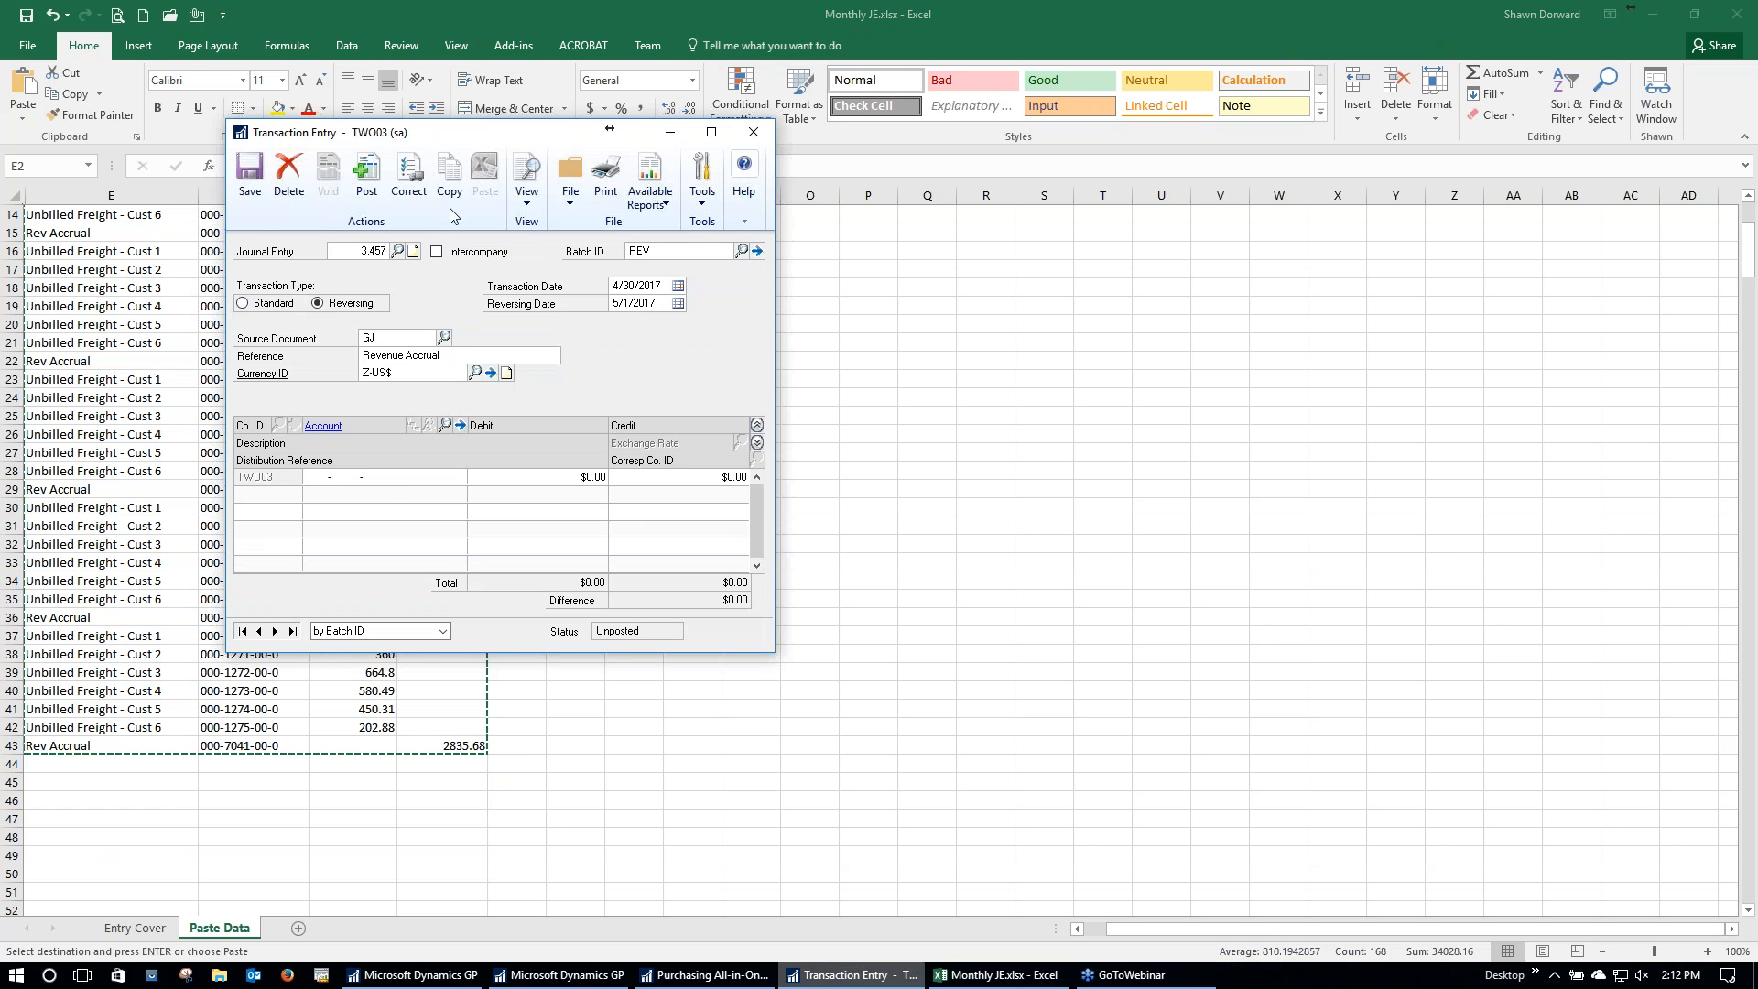
click(292, 172)
click(844, 546)
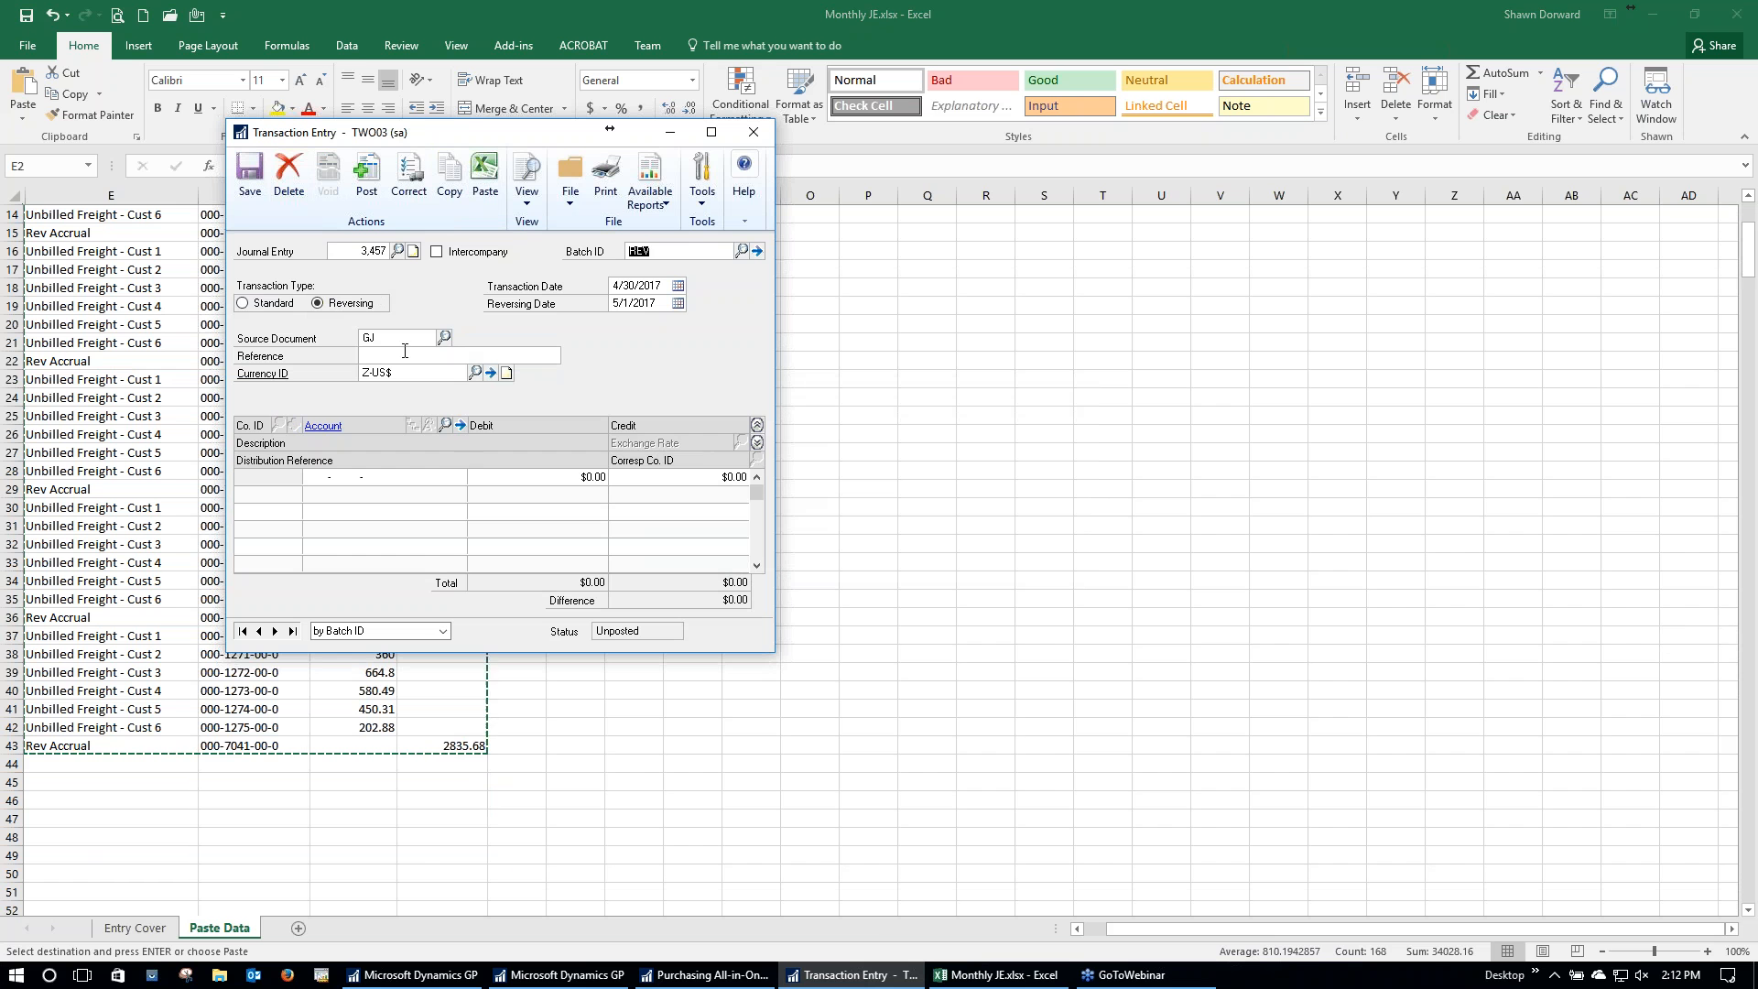
Step: Set the reference to rev and paste the copied Excel lines into the journal entry's distributions
key(Tab)
key(Tab)
click(484, 176)
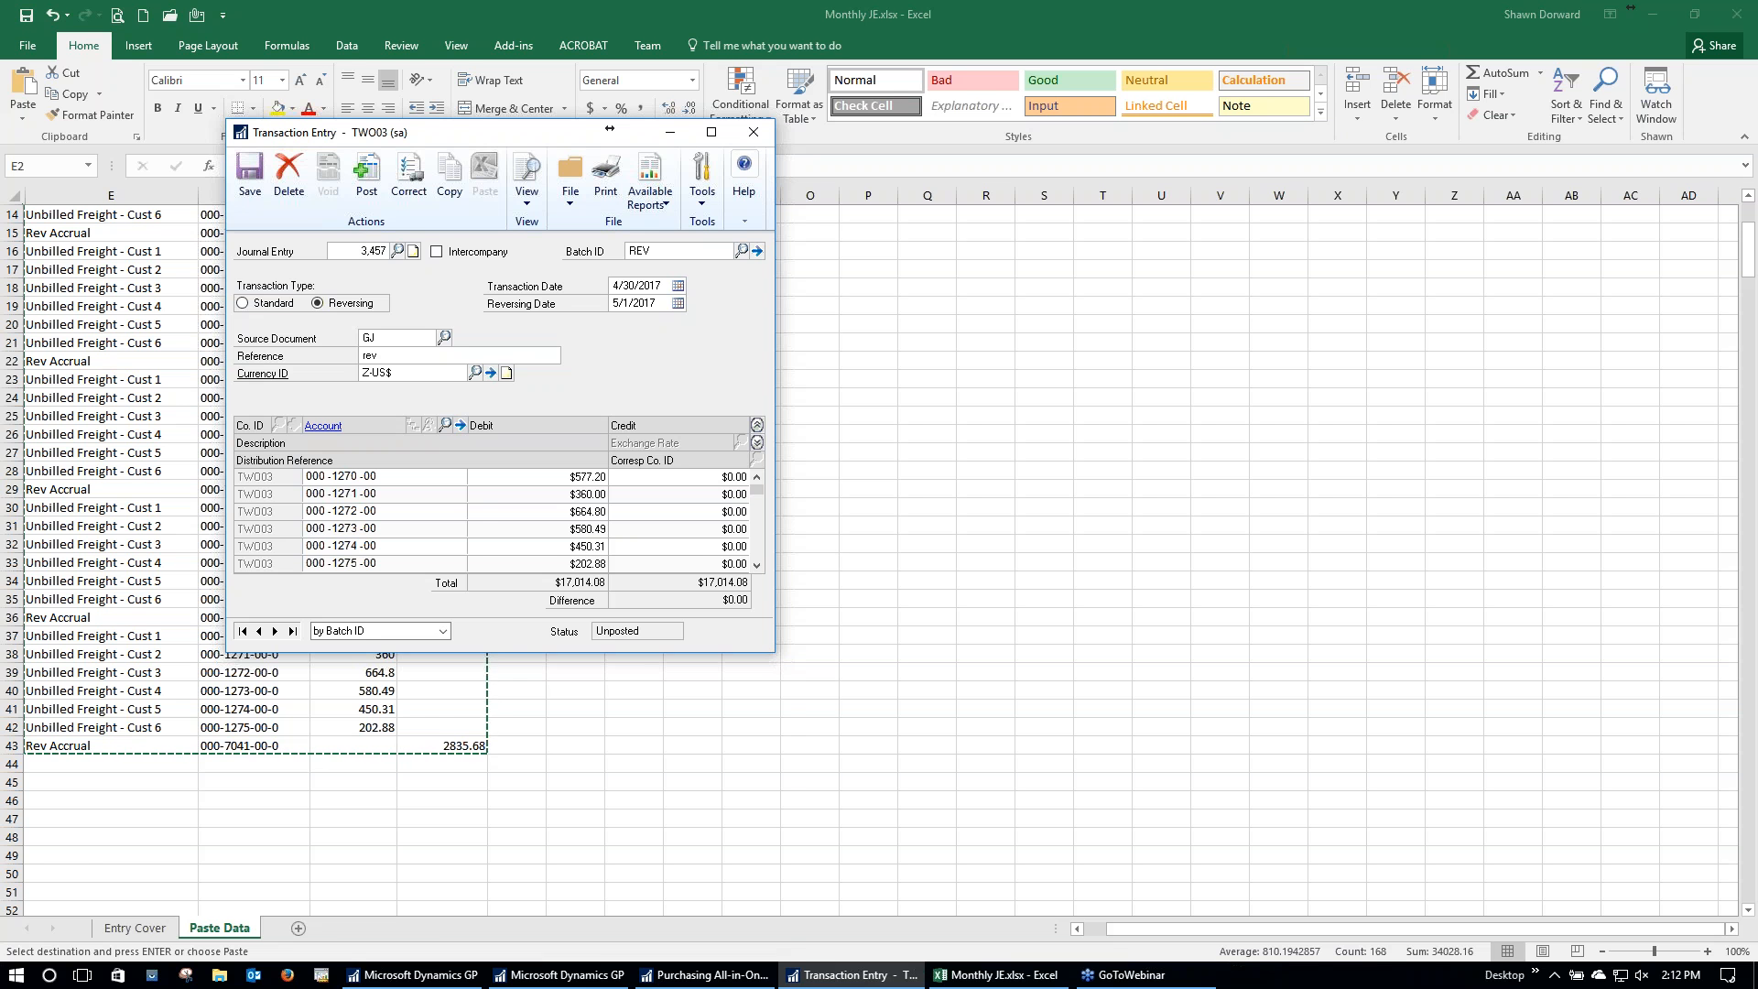
Step: Enlarge the Transaction Entry window and expand the line details to check the pasted account descriptions and distribution references
drag(772, 652, 771, 809)
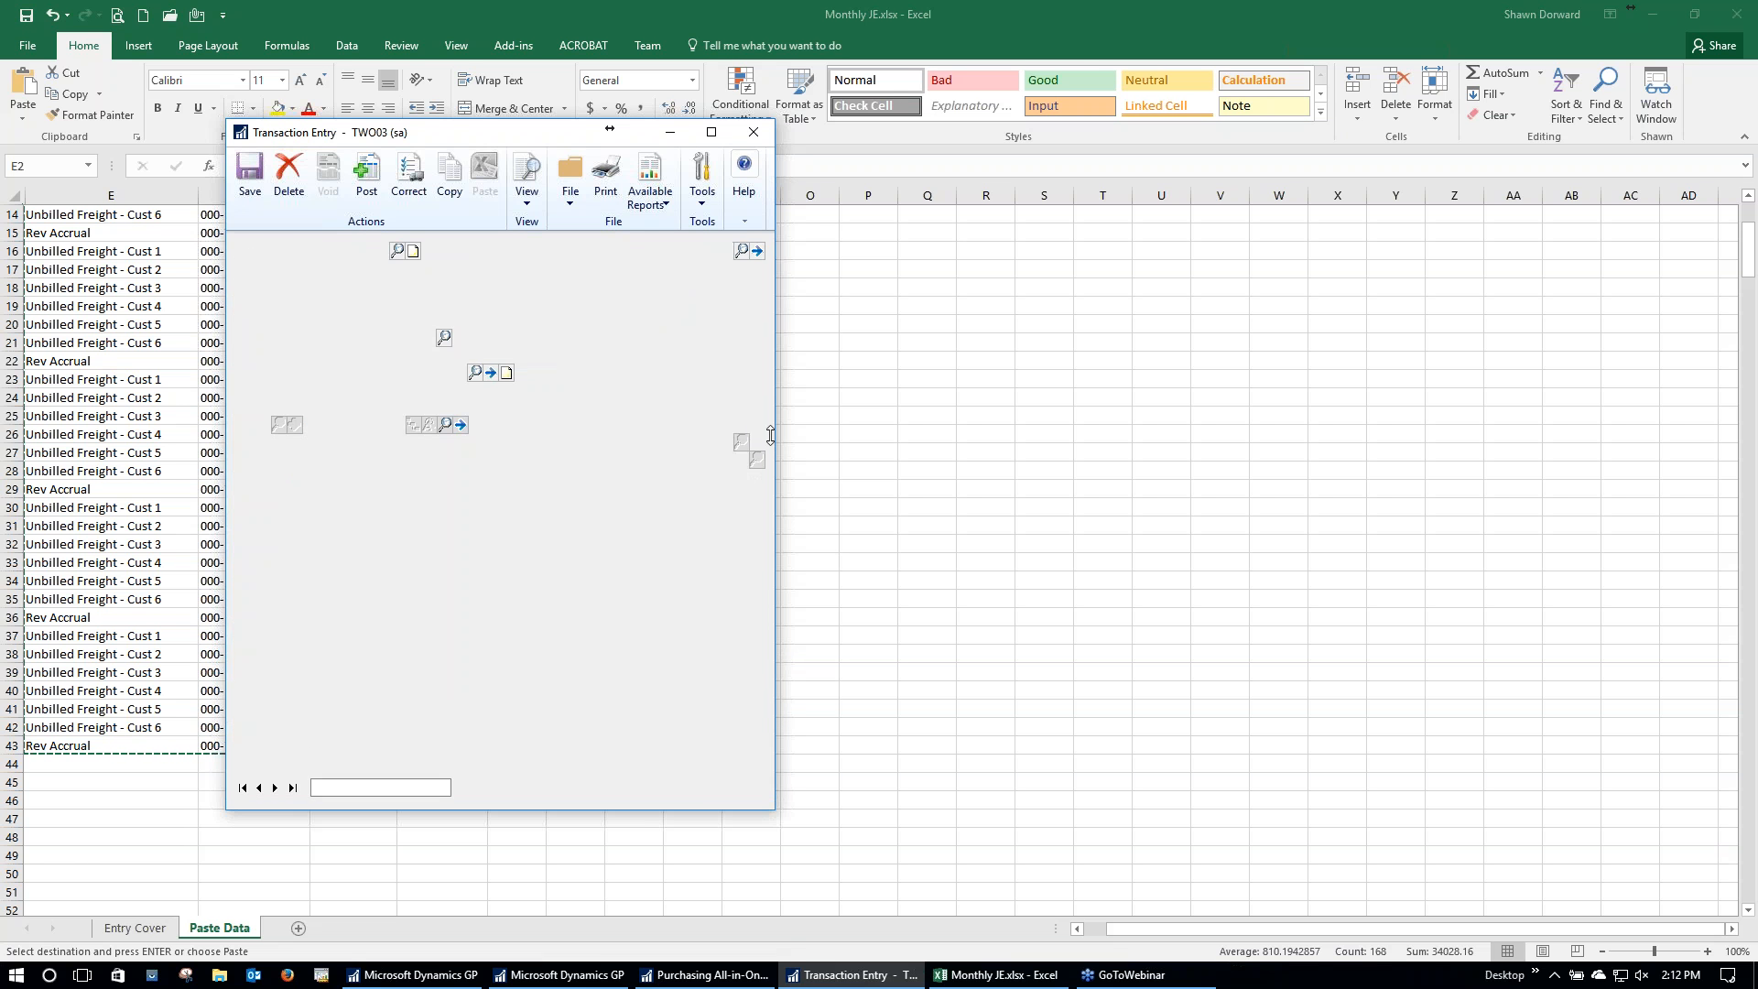
click(758, 445)
click(356, 519)
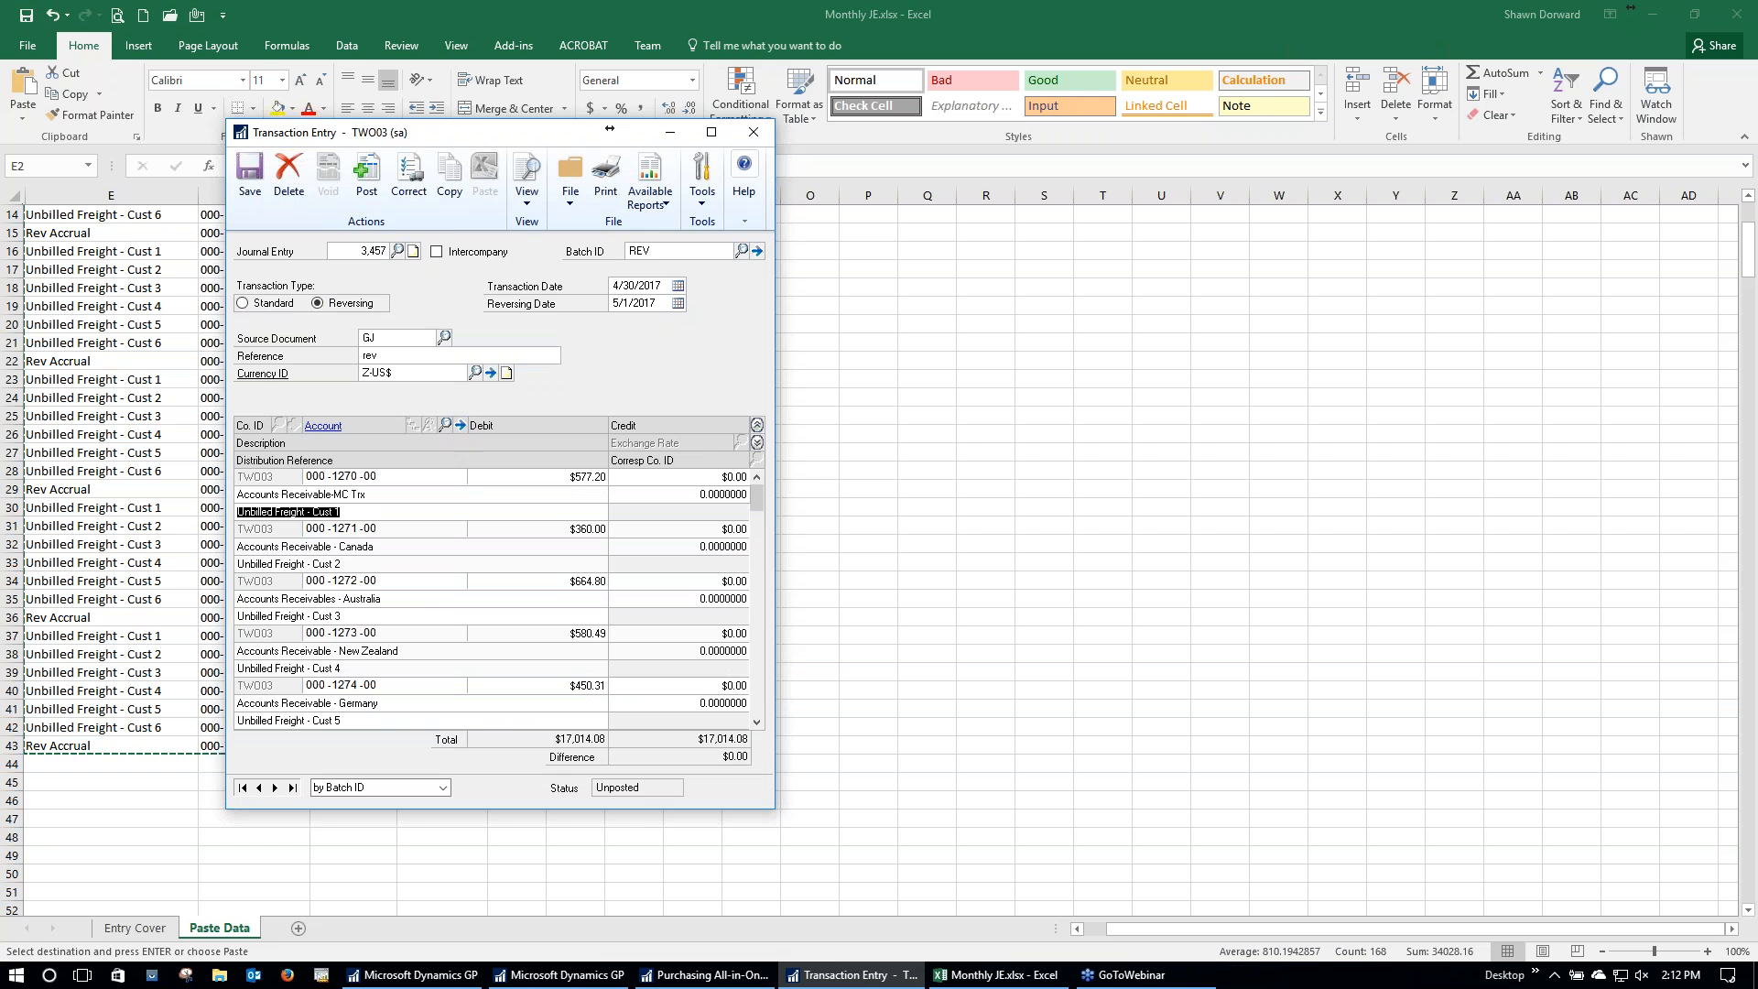
click(365, 565)
click(375, 615)
Step: Save the journal entry to the REV batch and open the financial Batch Entry window
click(258, 179)
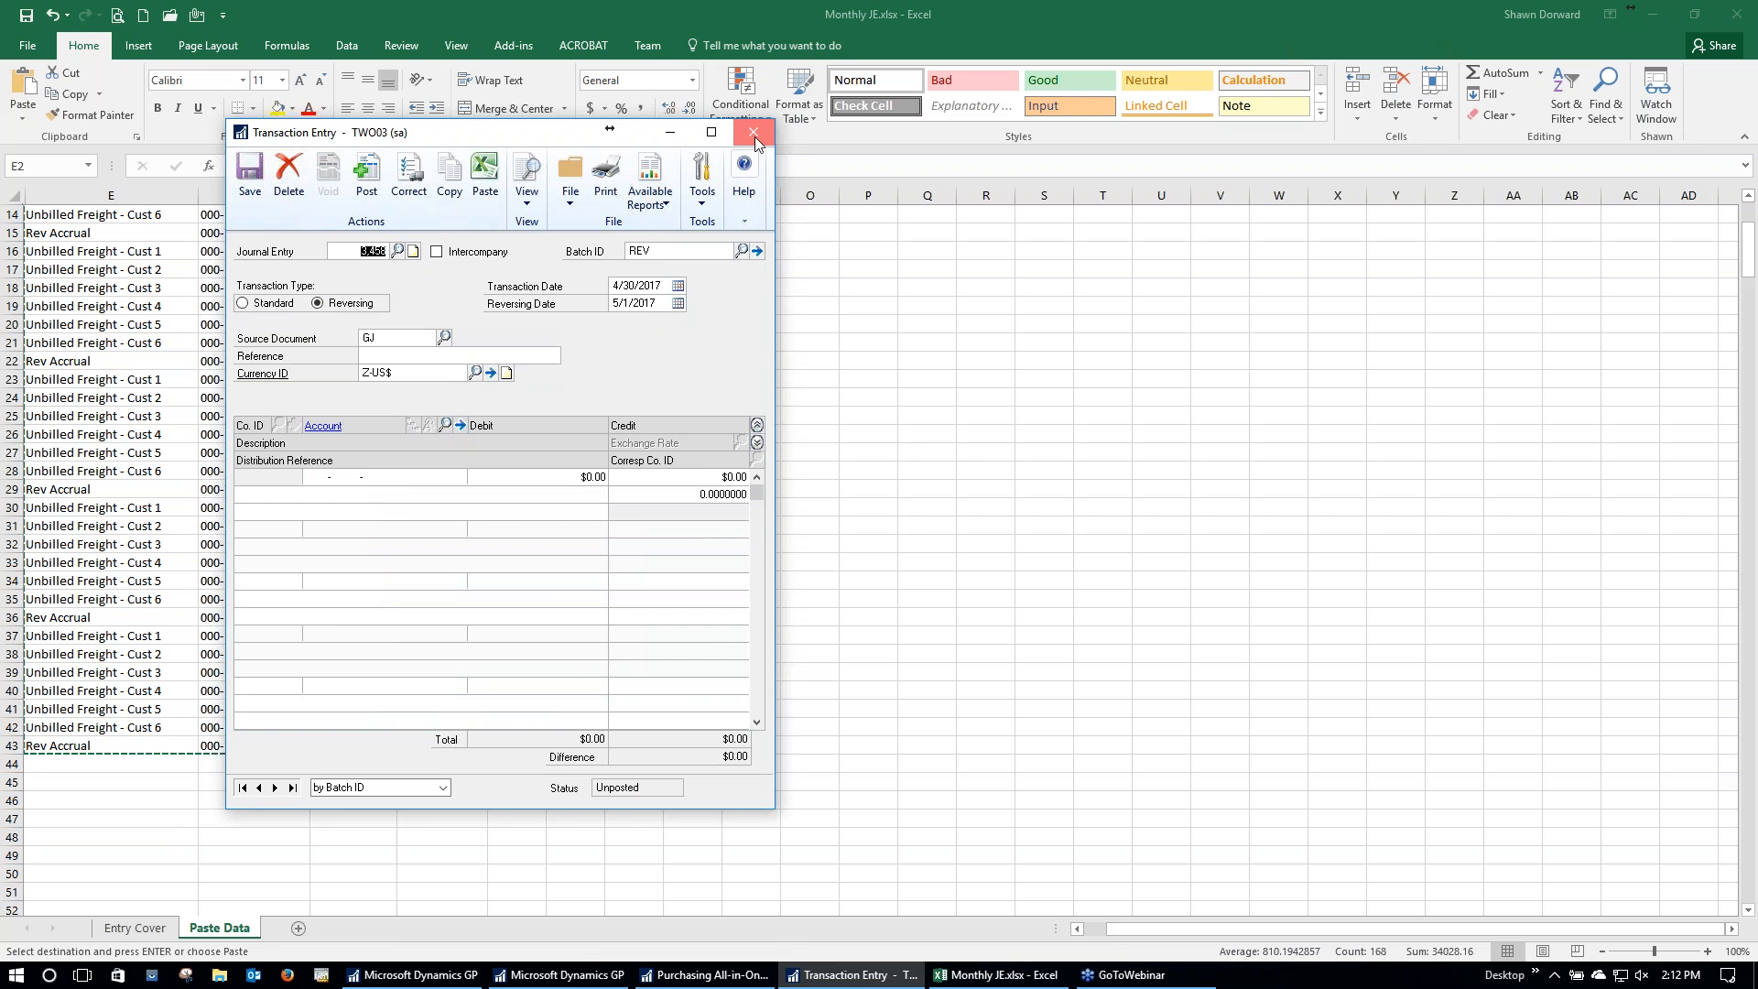
click(412, 975)
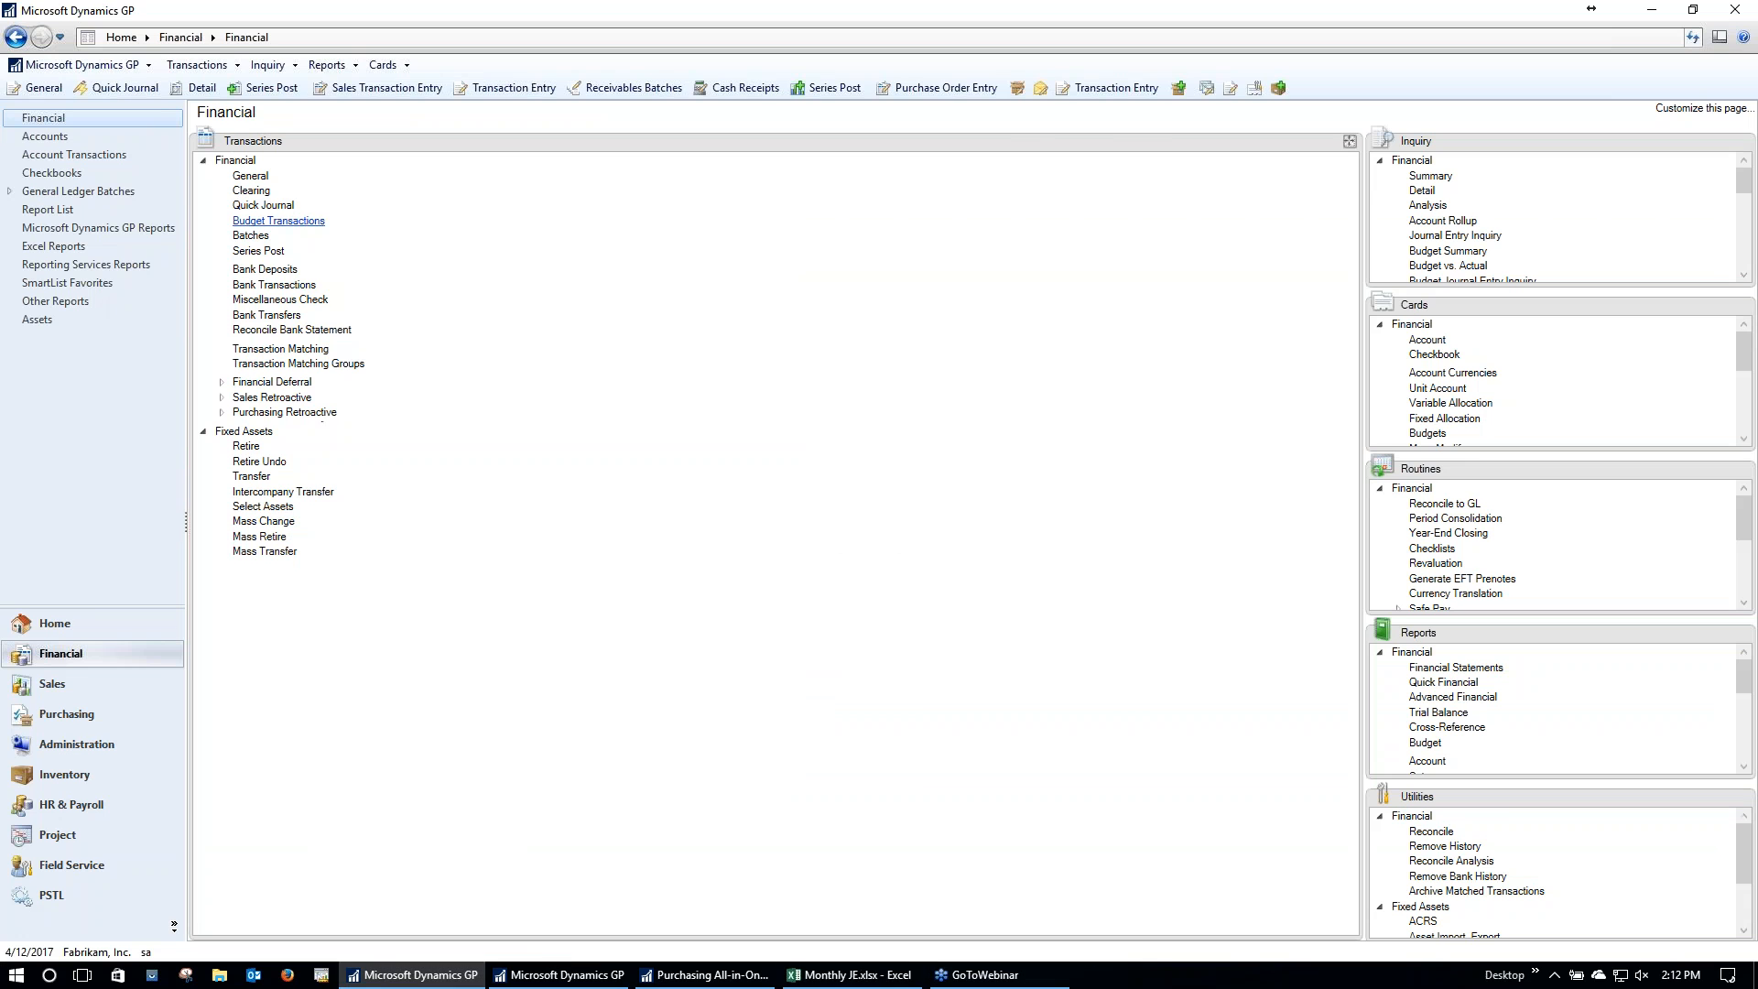
click(254, 238)
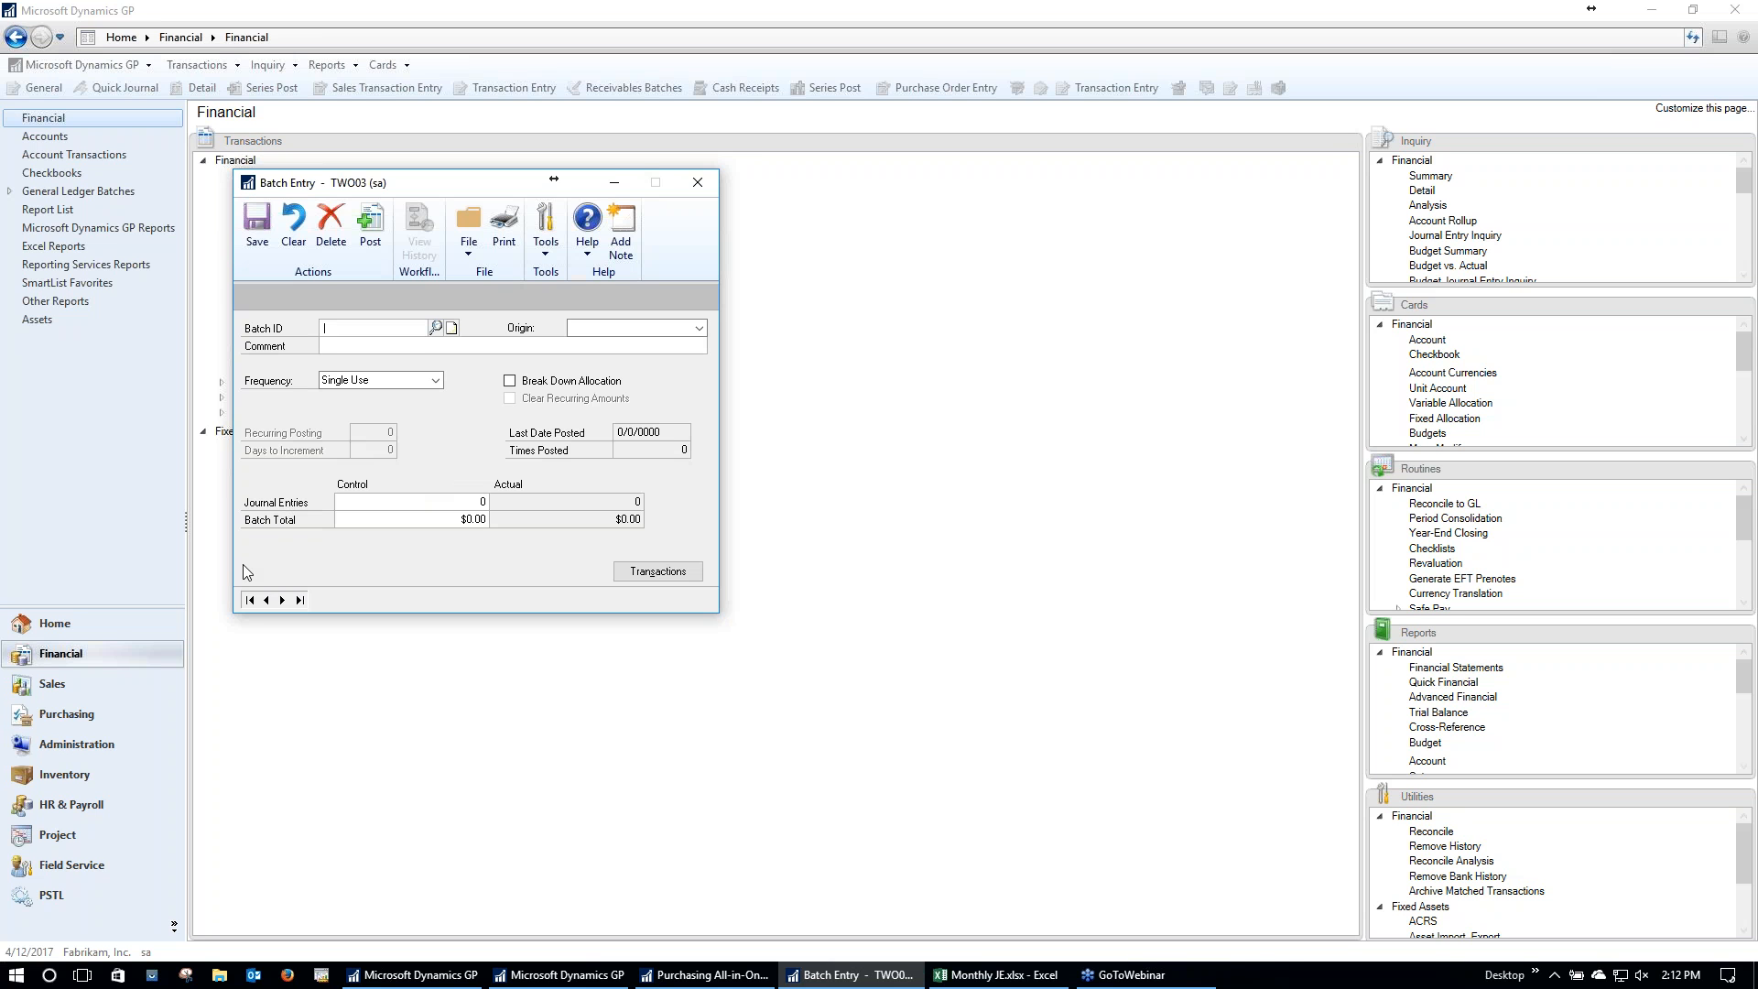
Step: Load batch REV in Batch Entry and submit it for workflow approval with the comment "please approval"
text(REV)
click(600, 329)
click(604, 341)
click(564, 347)
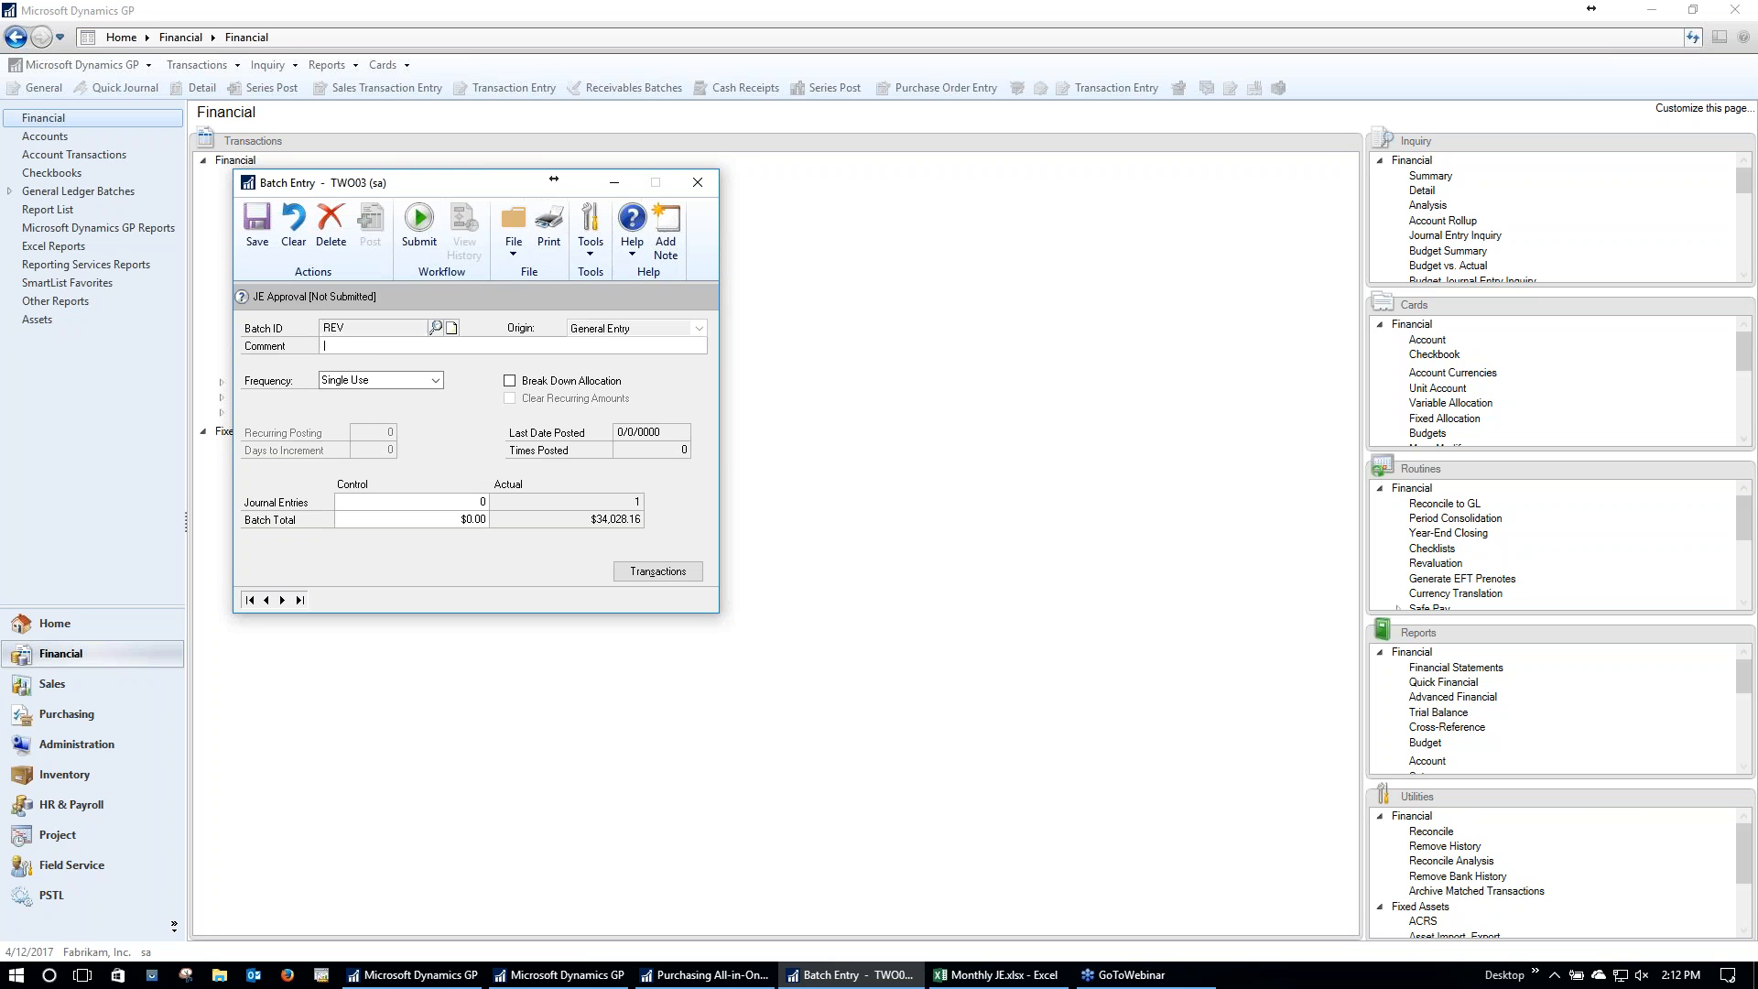
click(421, 241)
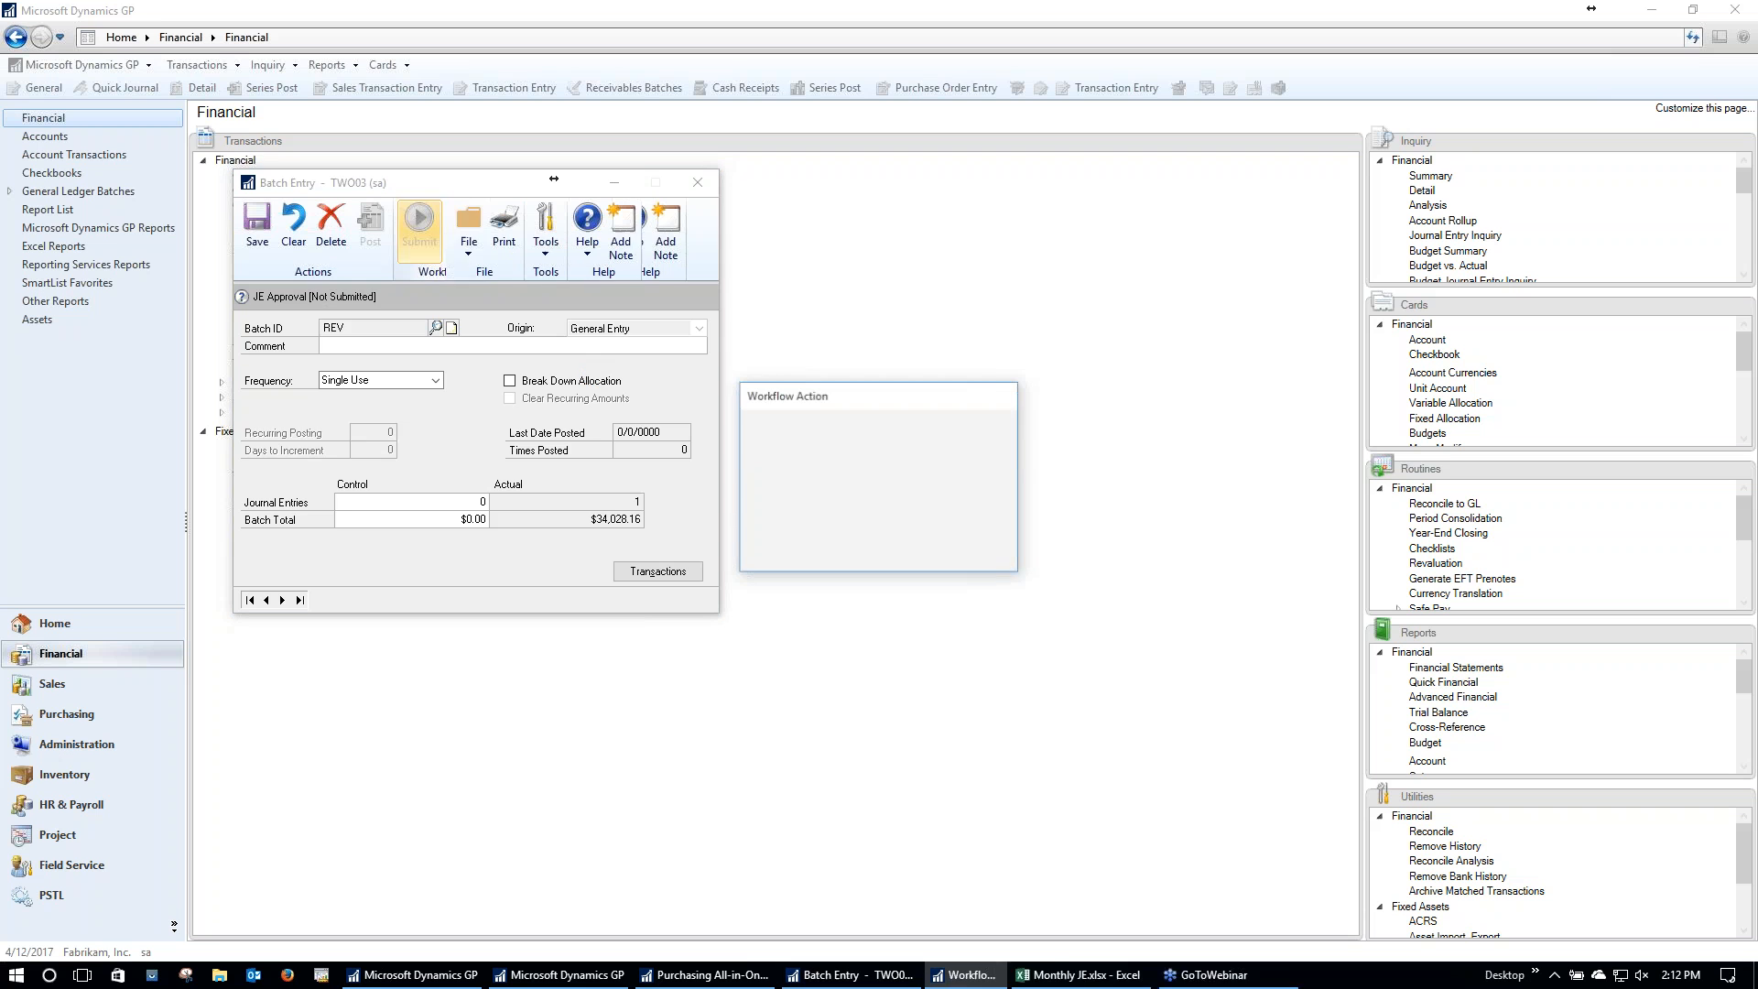
text(please approval)
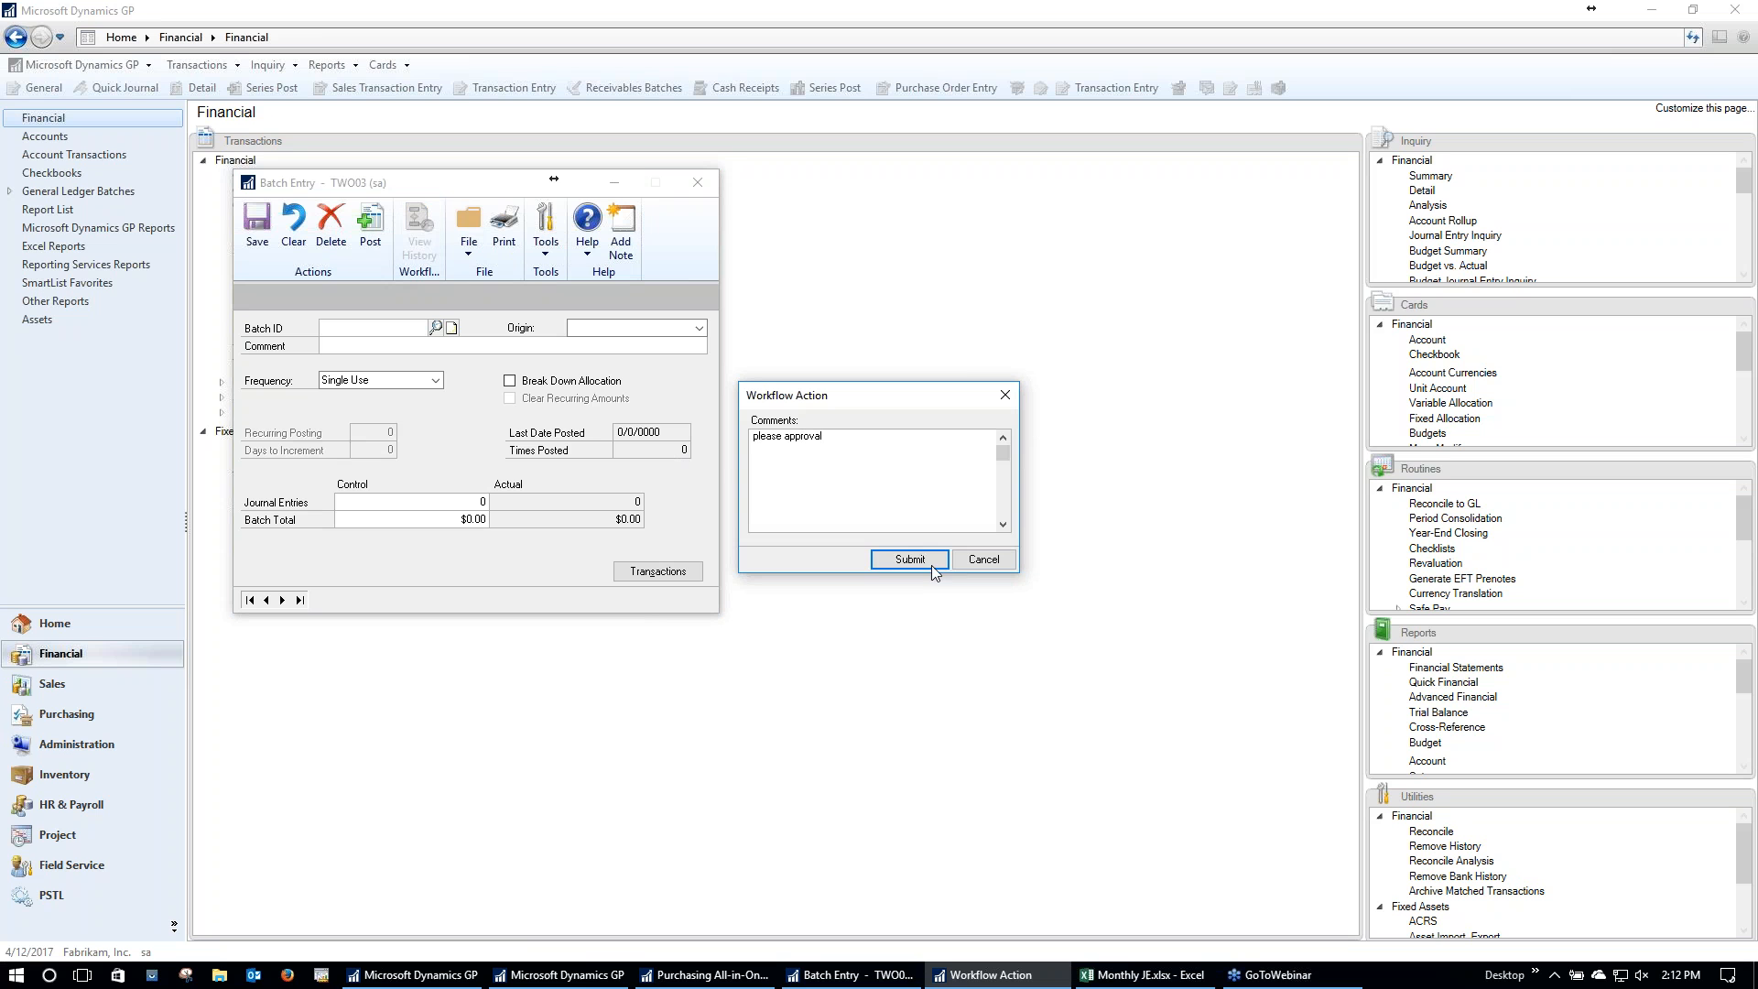
click(932, 564)
Step: Check the workflow tasks on the GP1 Home page and on sa's Home page for the submitted batch
click(606, 976)
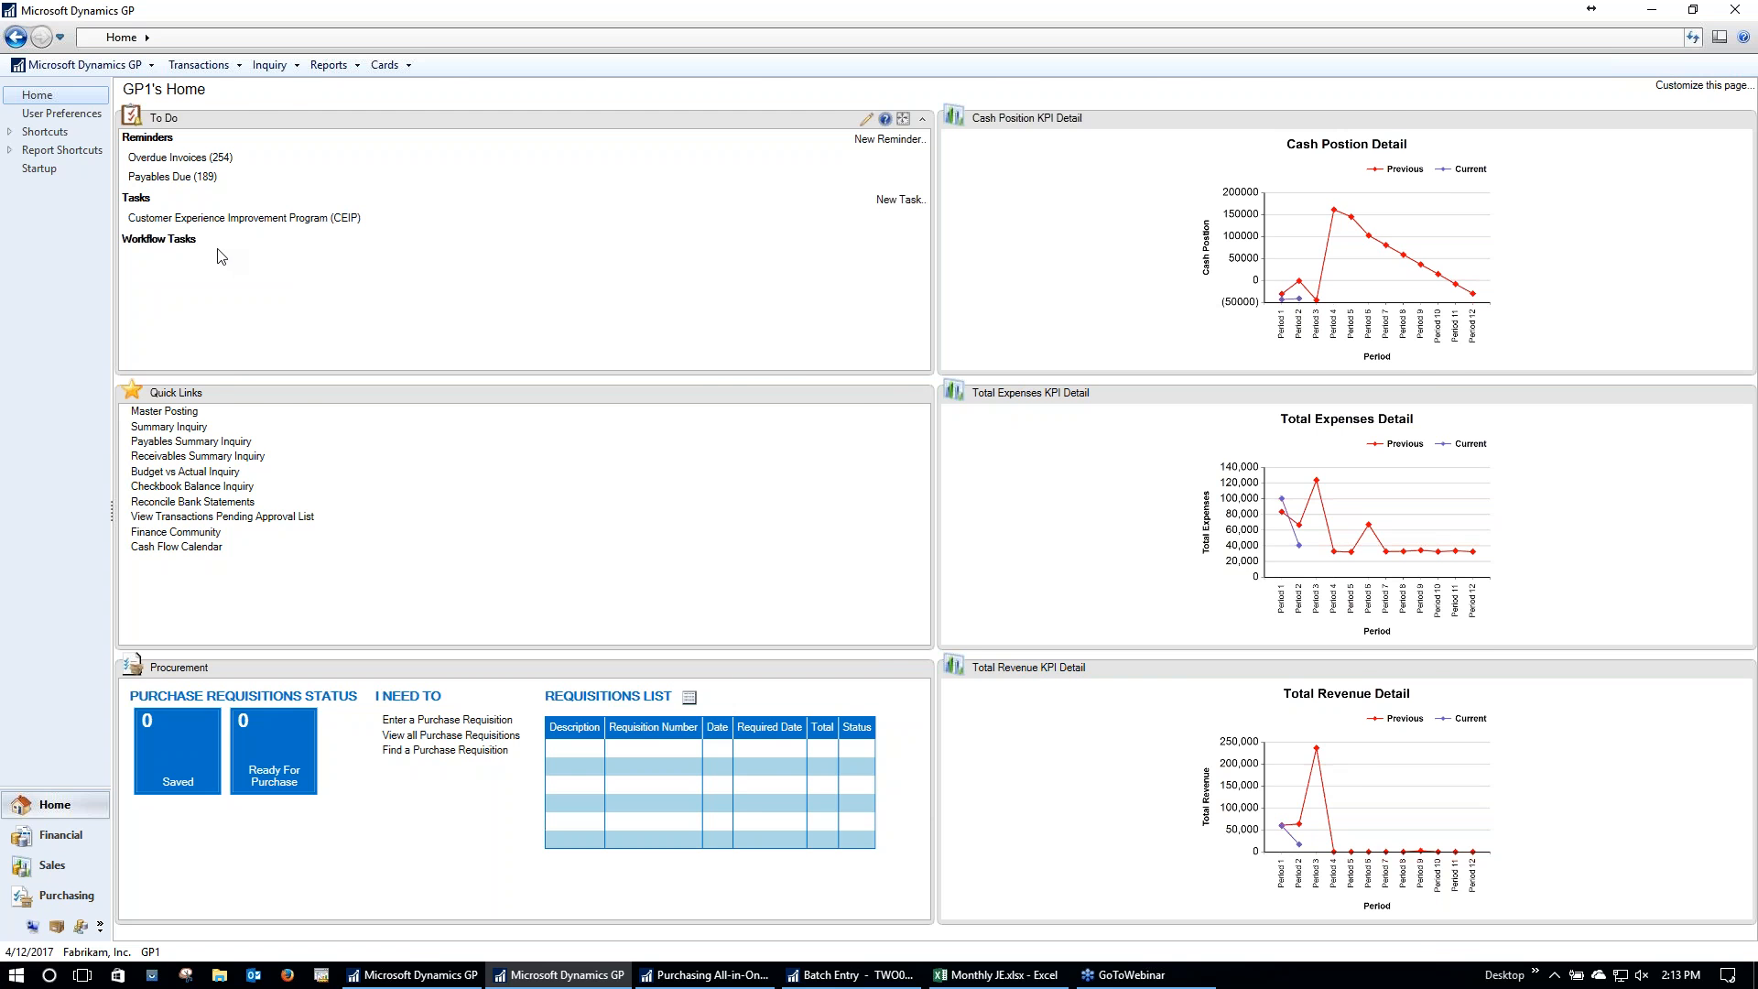
click(412, 975)
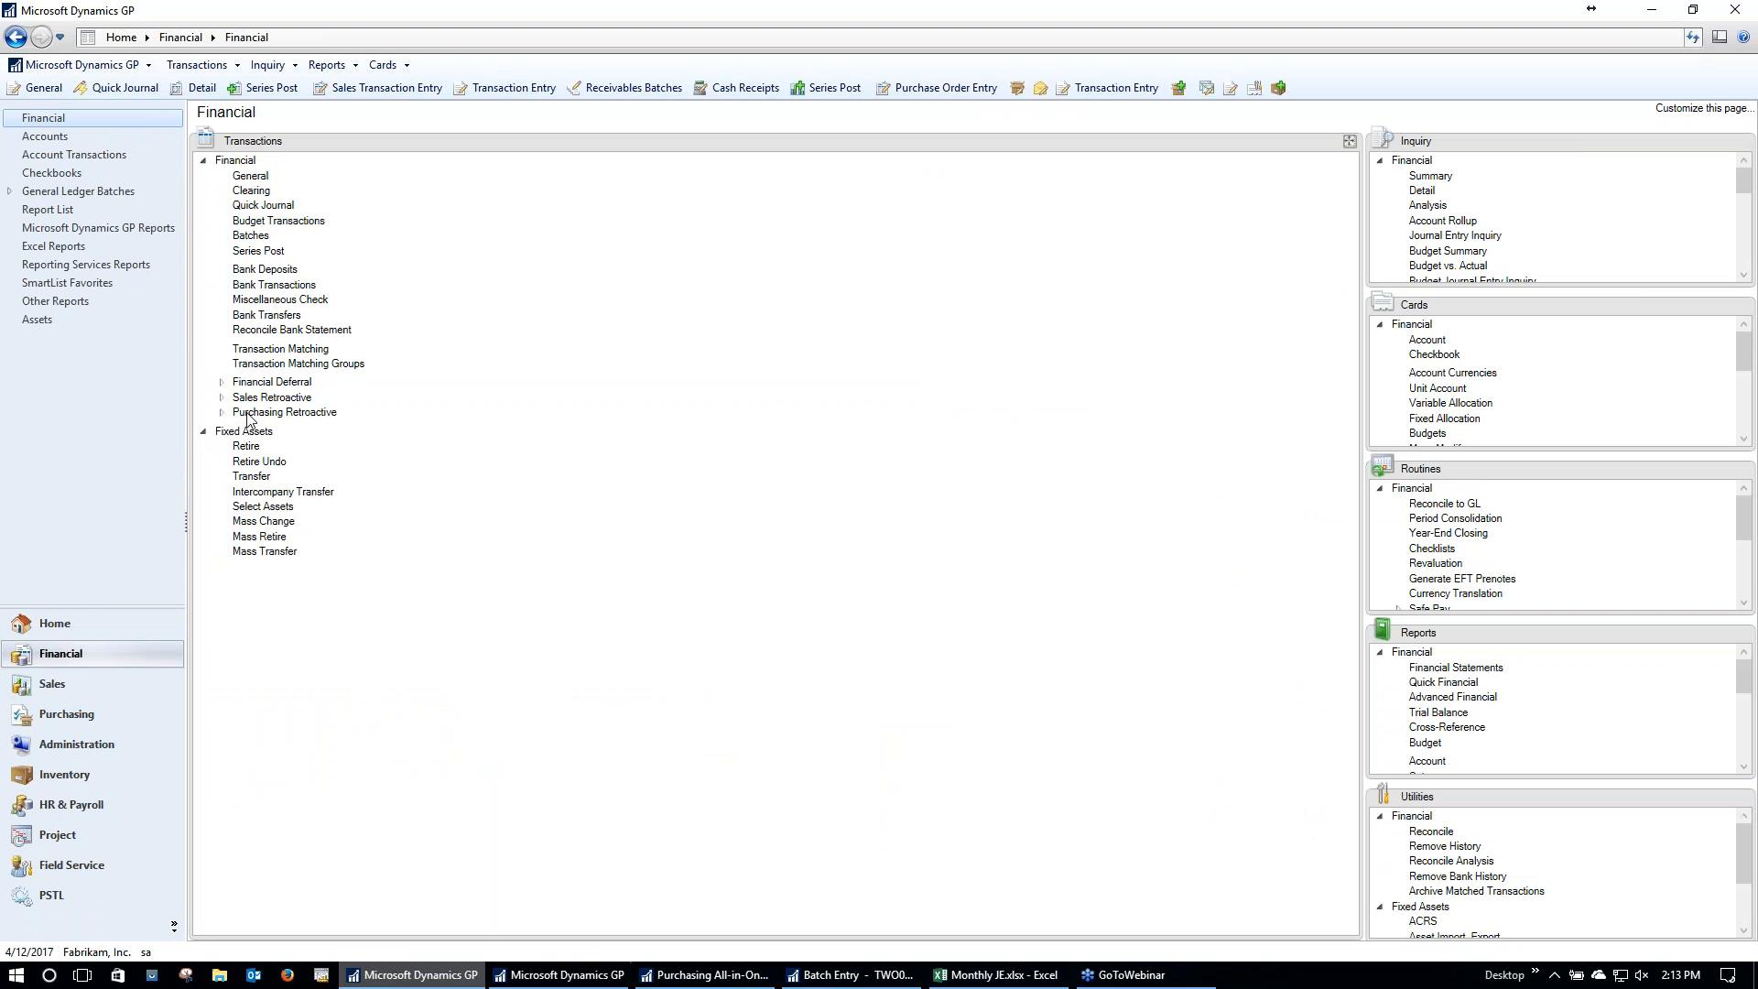
click(85, 634)
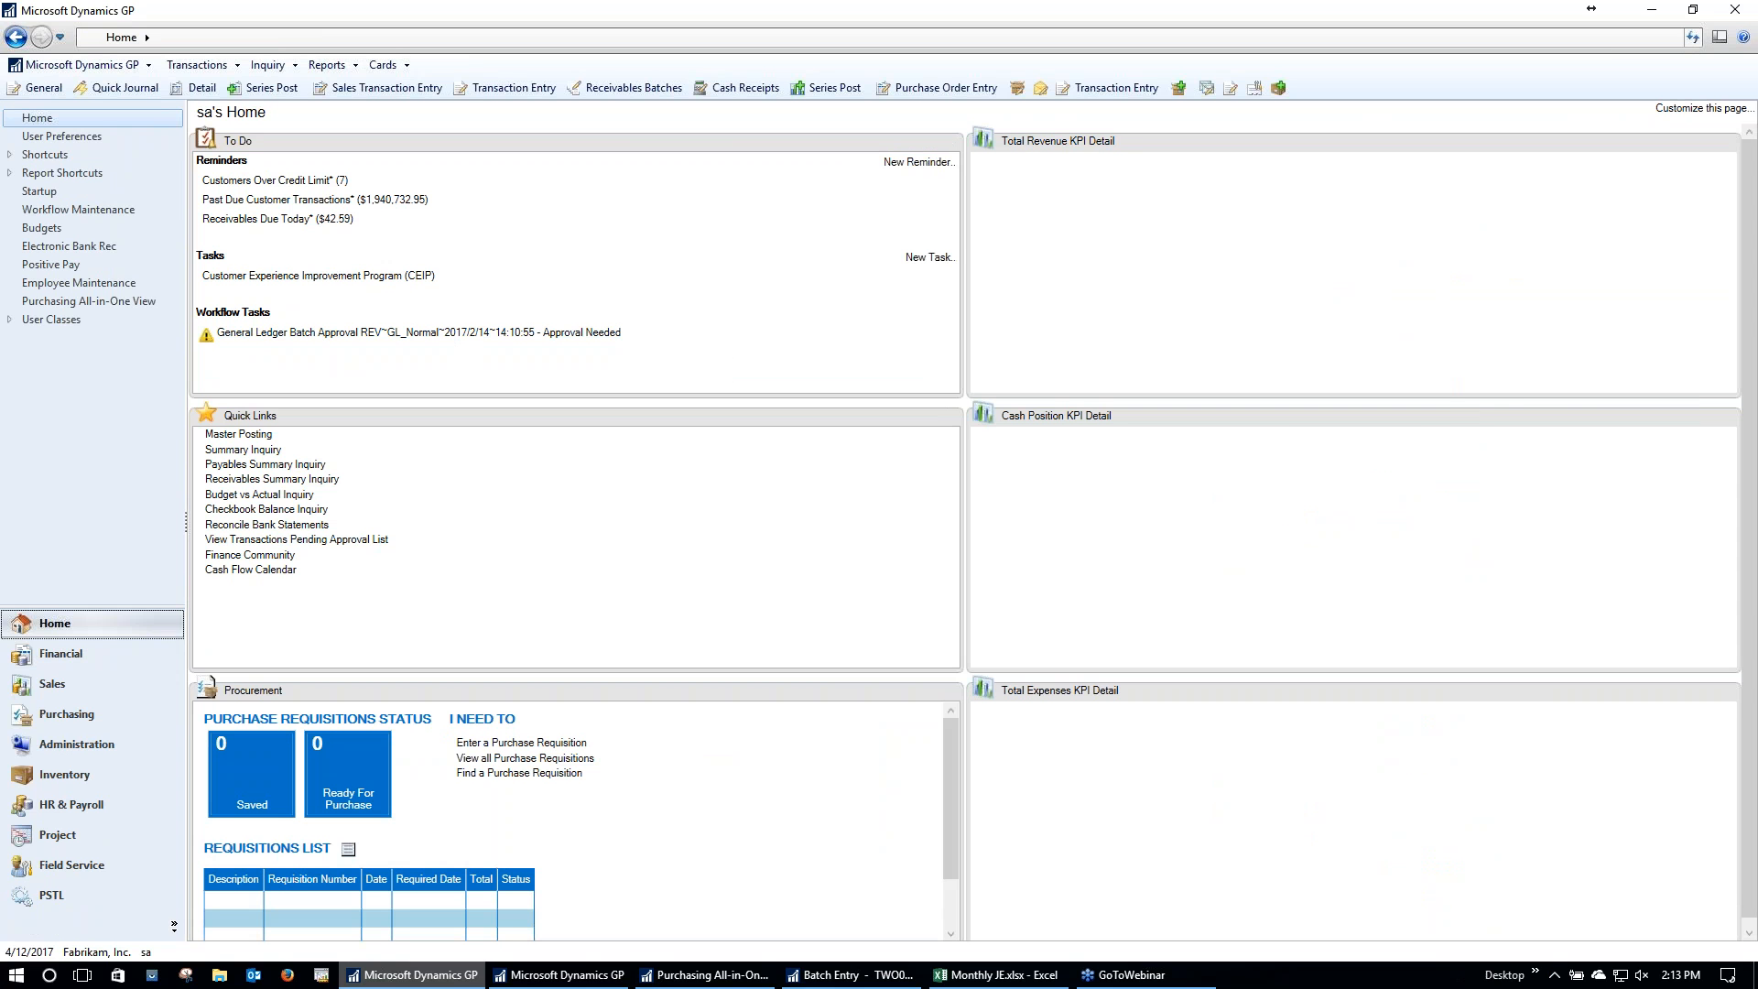
Step: Review the Outlook task assignment e-mail for GL Batch REV and its General Entry Edit List attachment, and close the message
click(1590, 9)
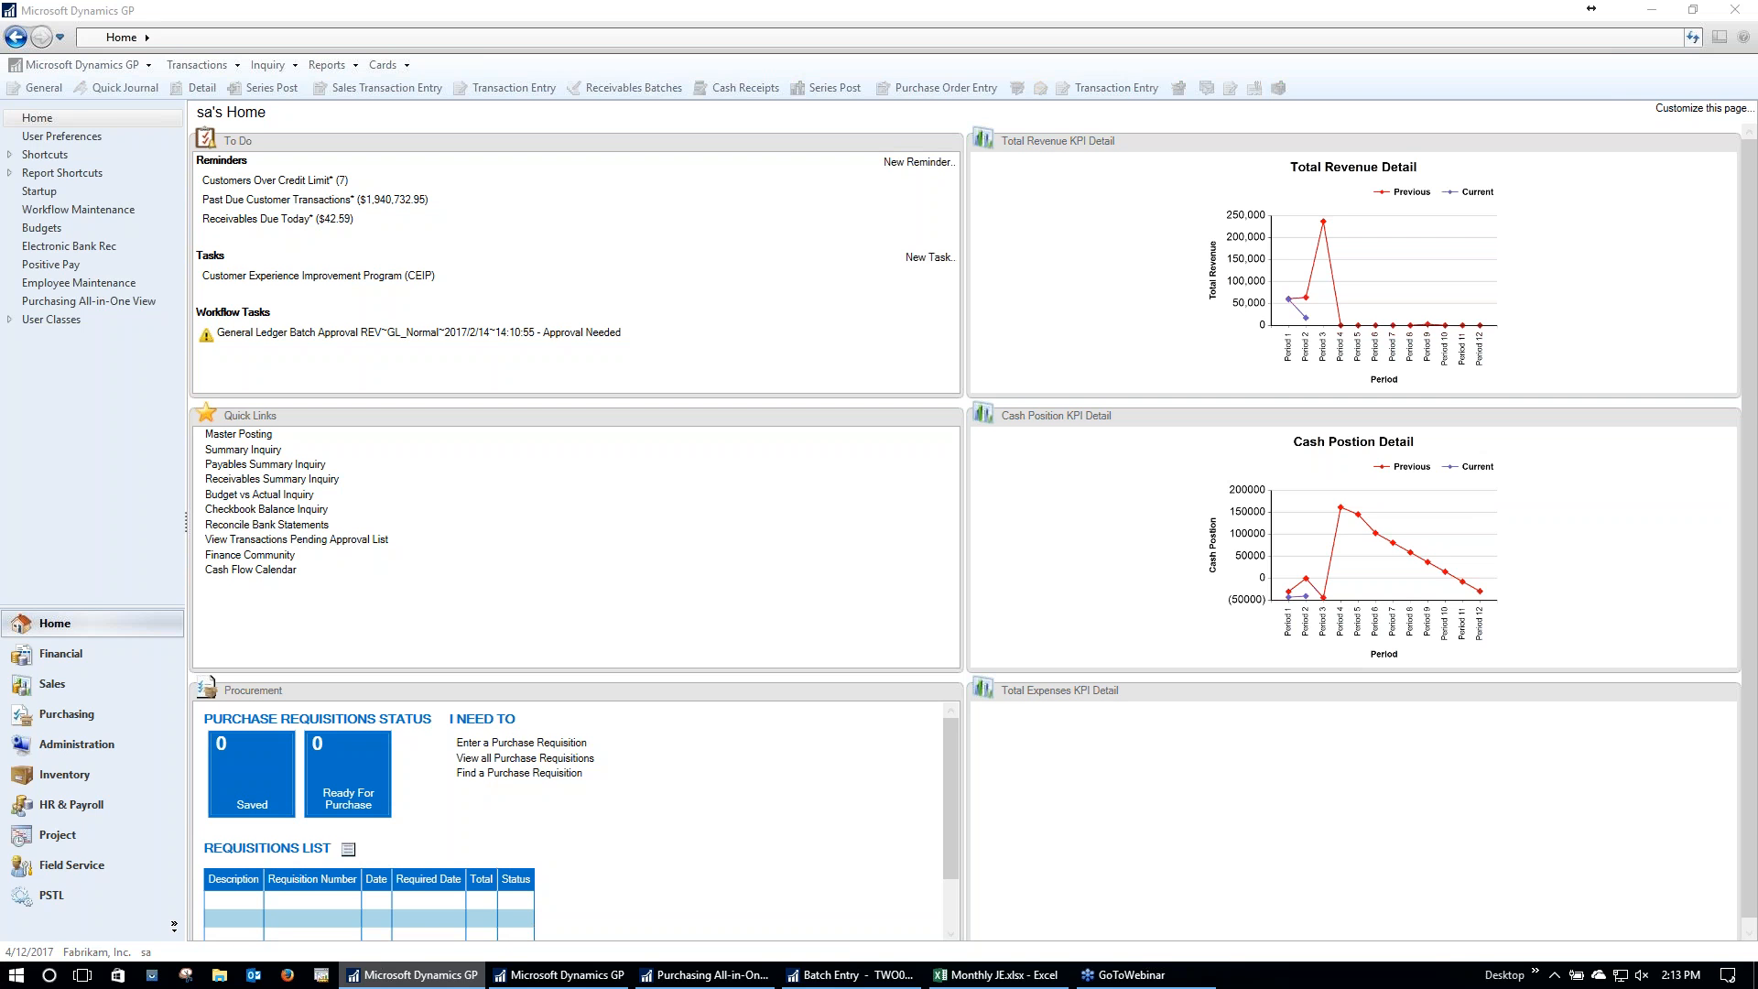
drag(0, 137, 804, 151)
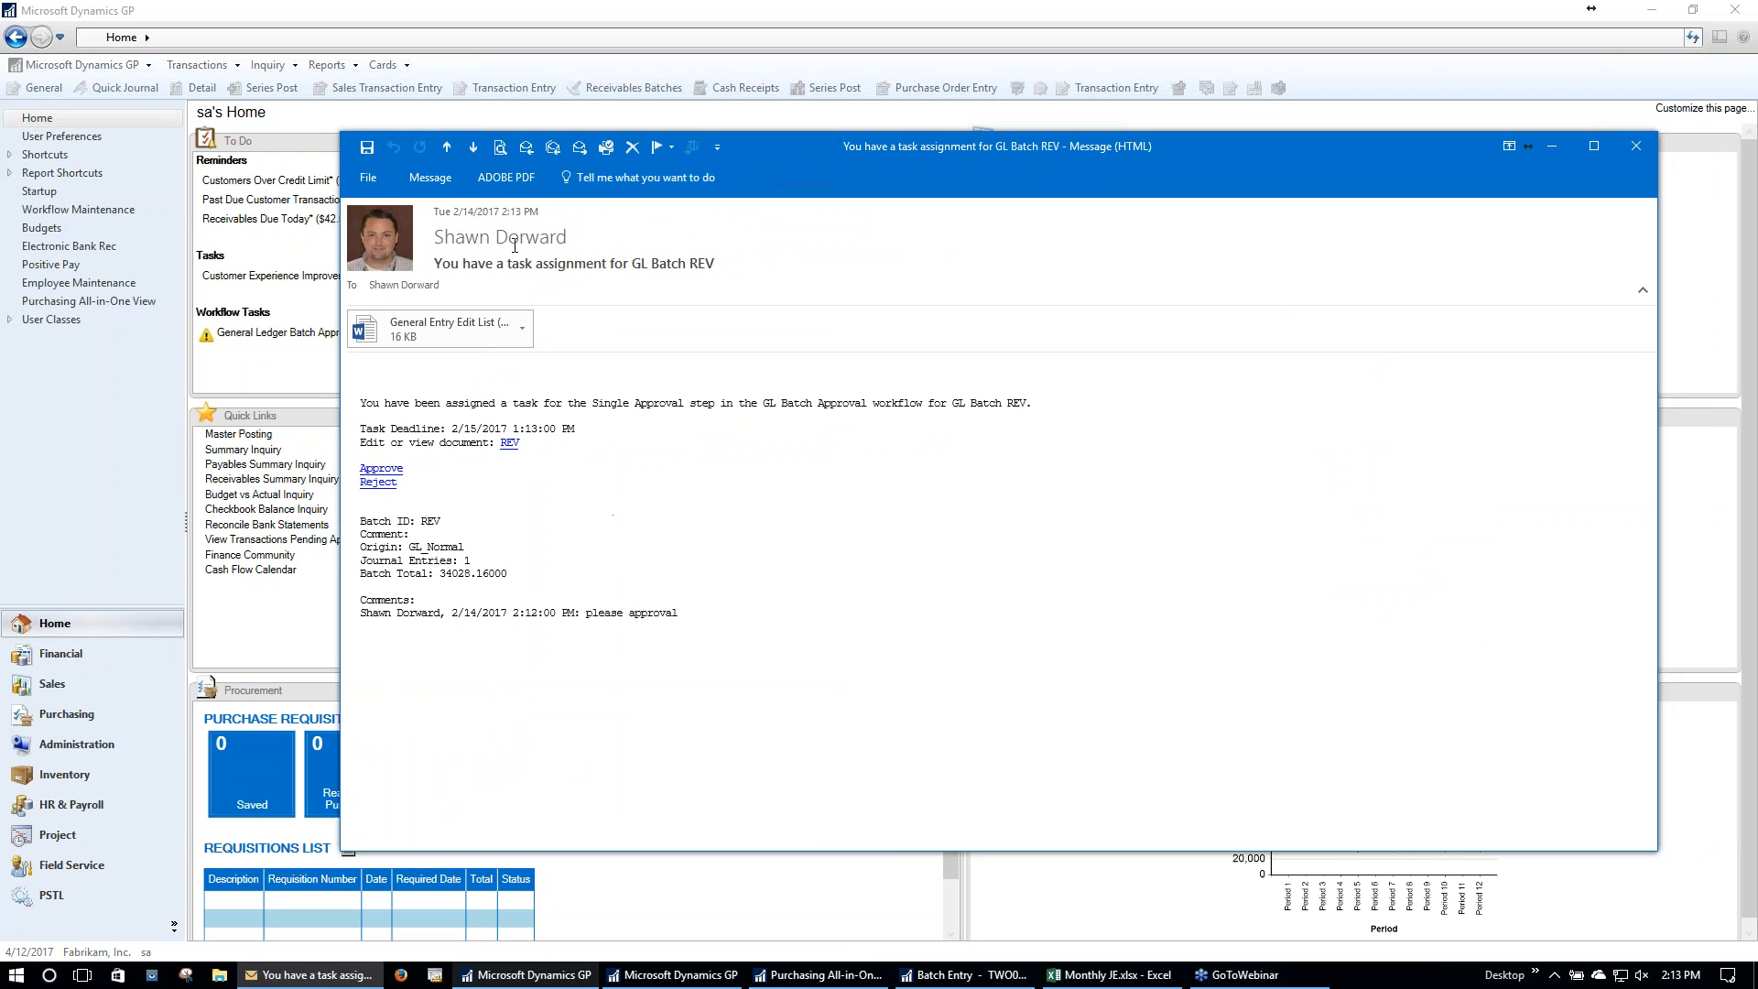
drag(438, 211, 533, 205)
click(482, 328)
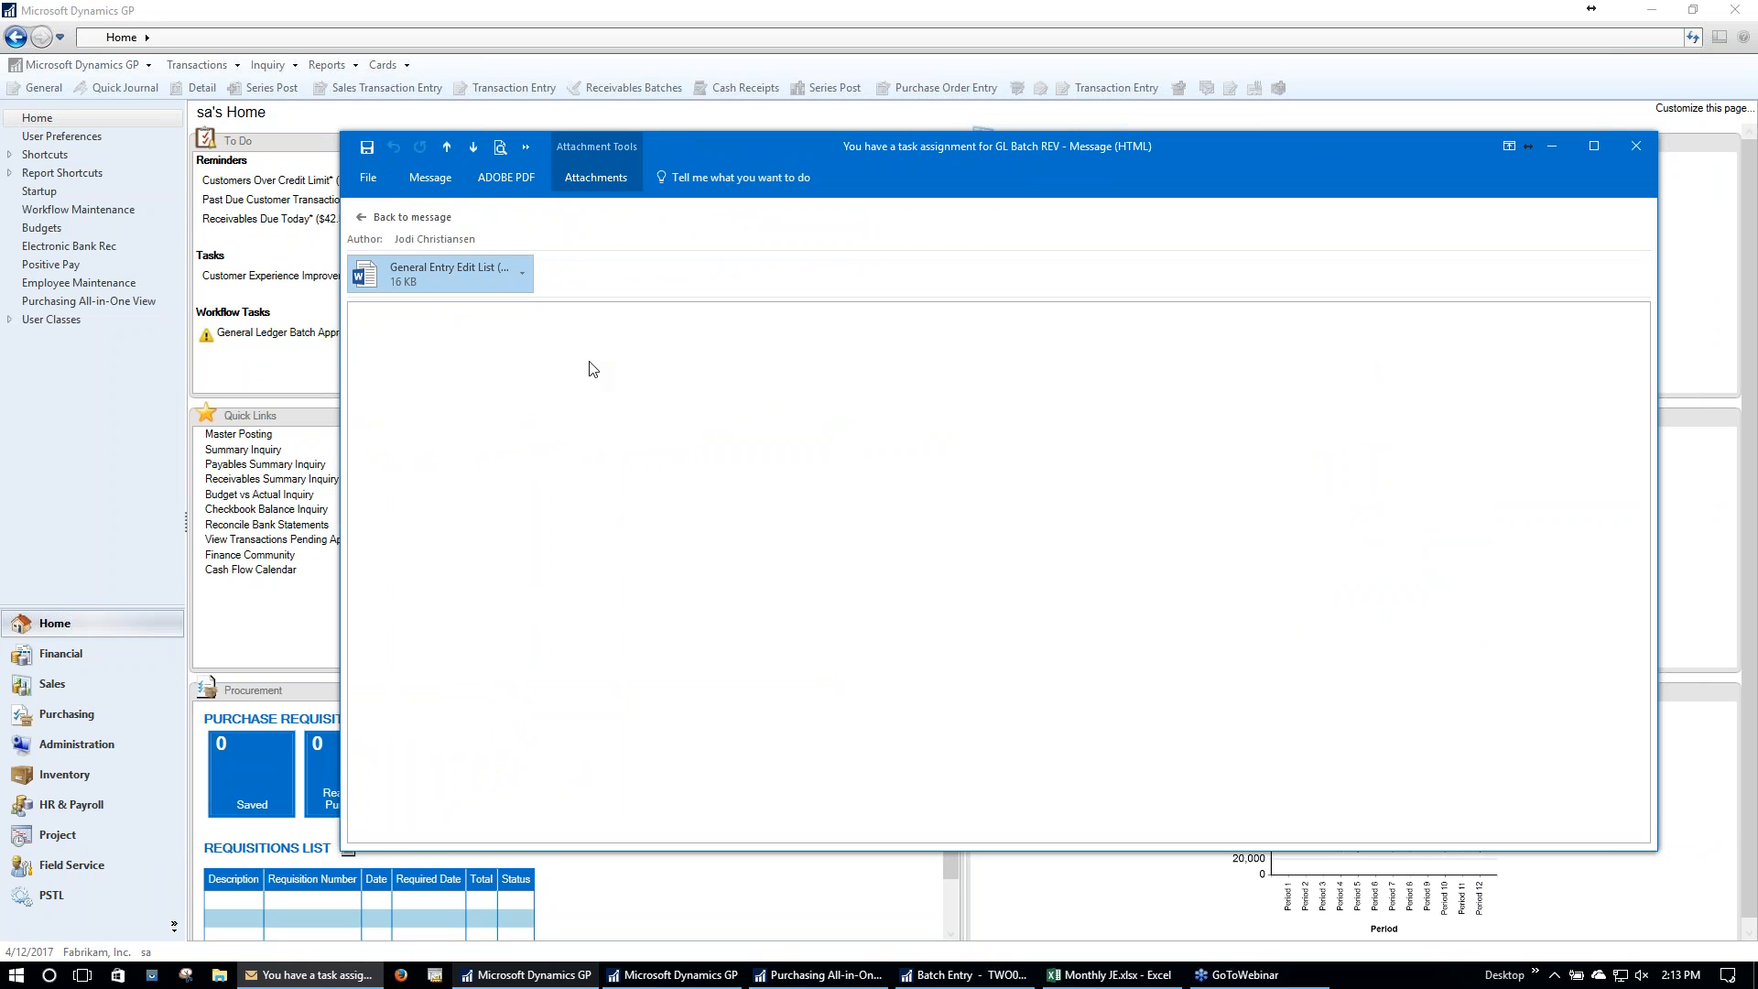
scroll(715, 664, down, 10)
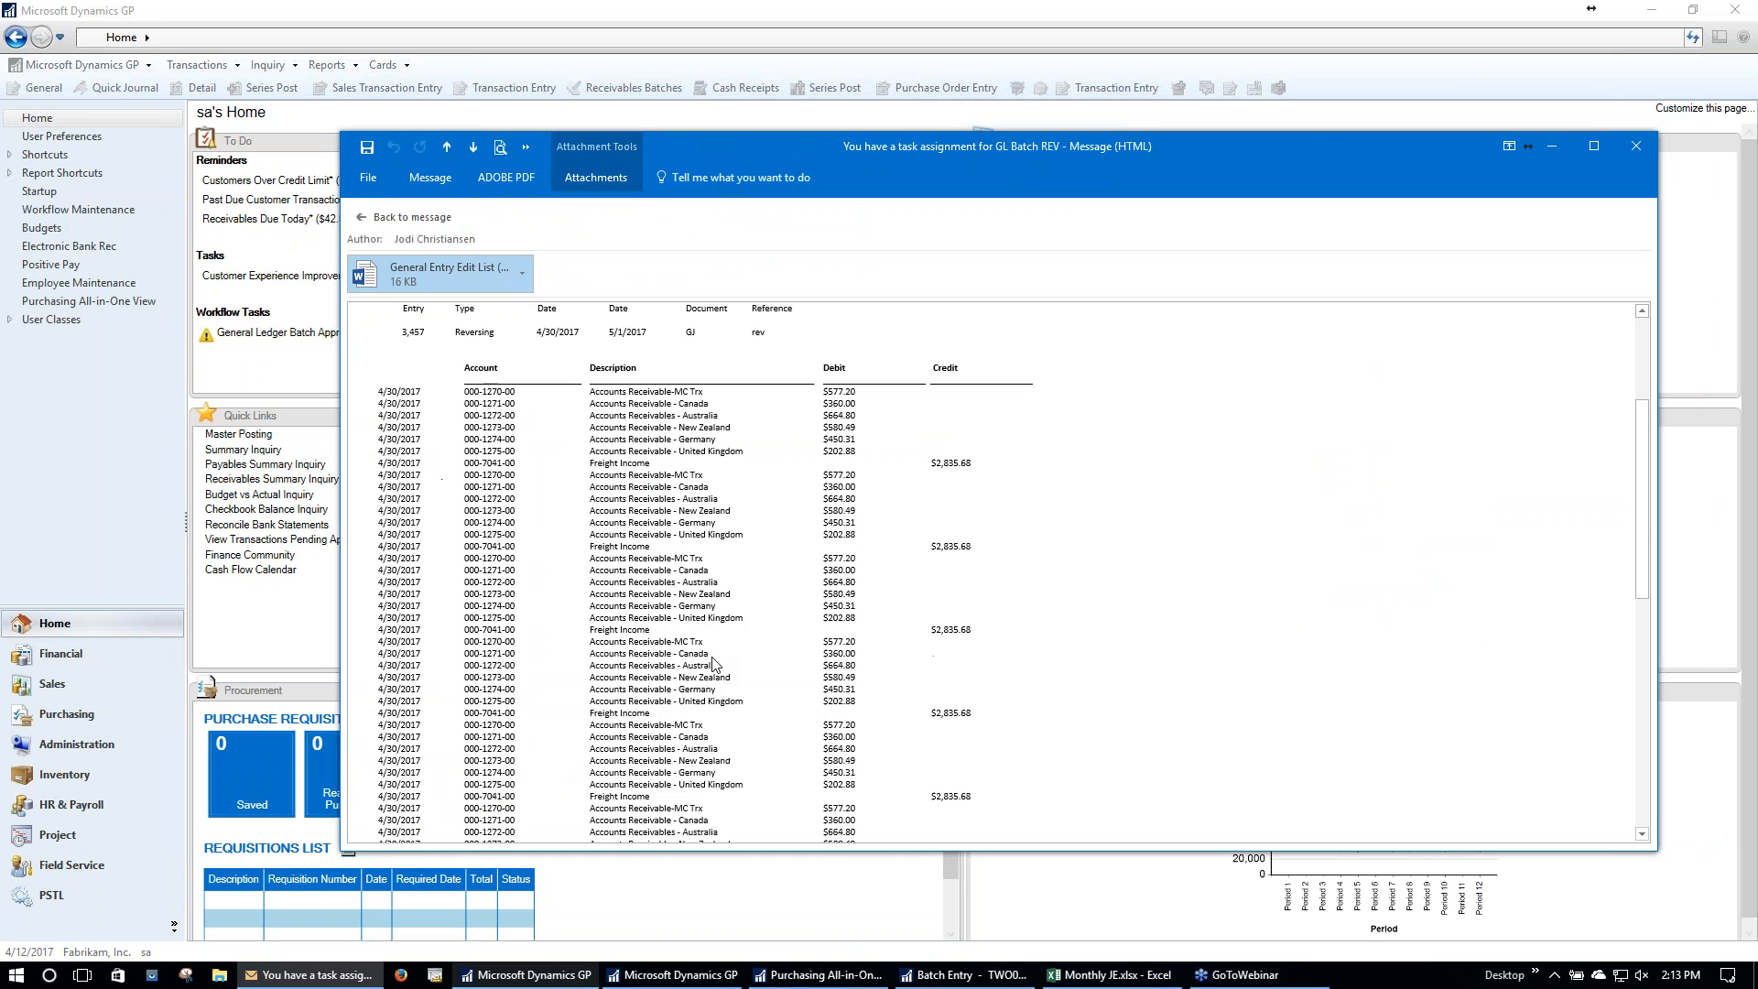
scroll(467, 366, up, 1)
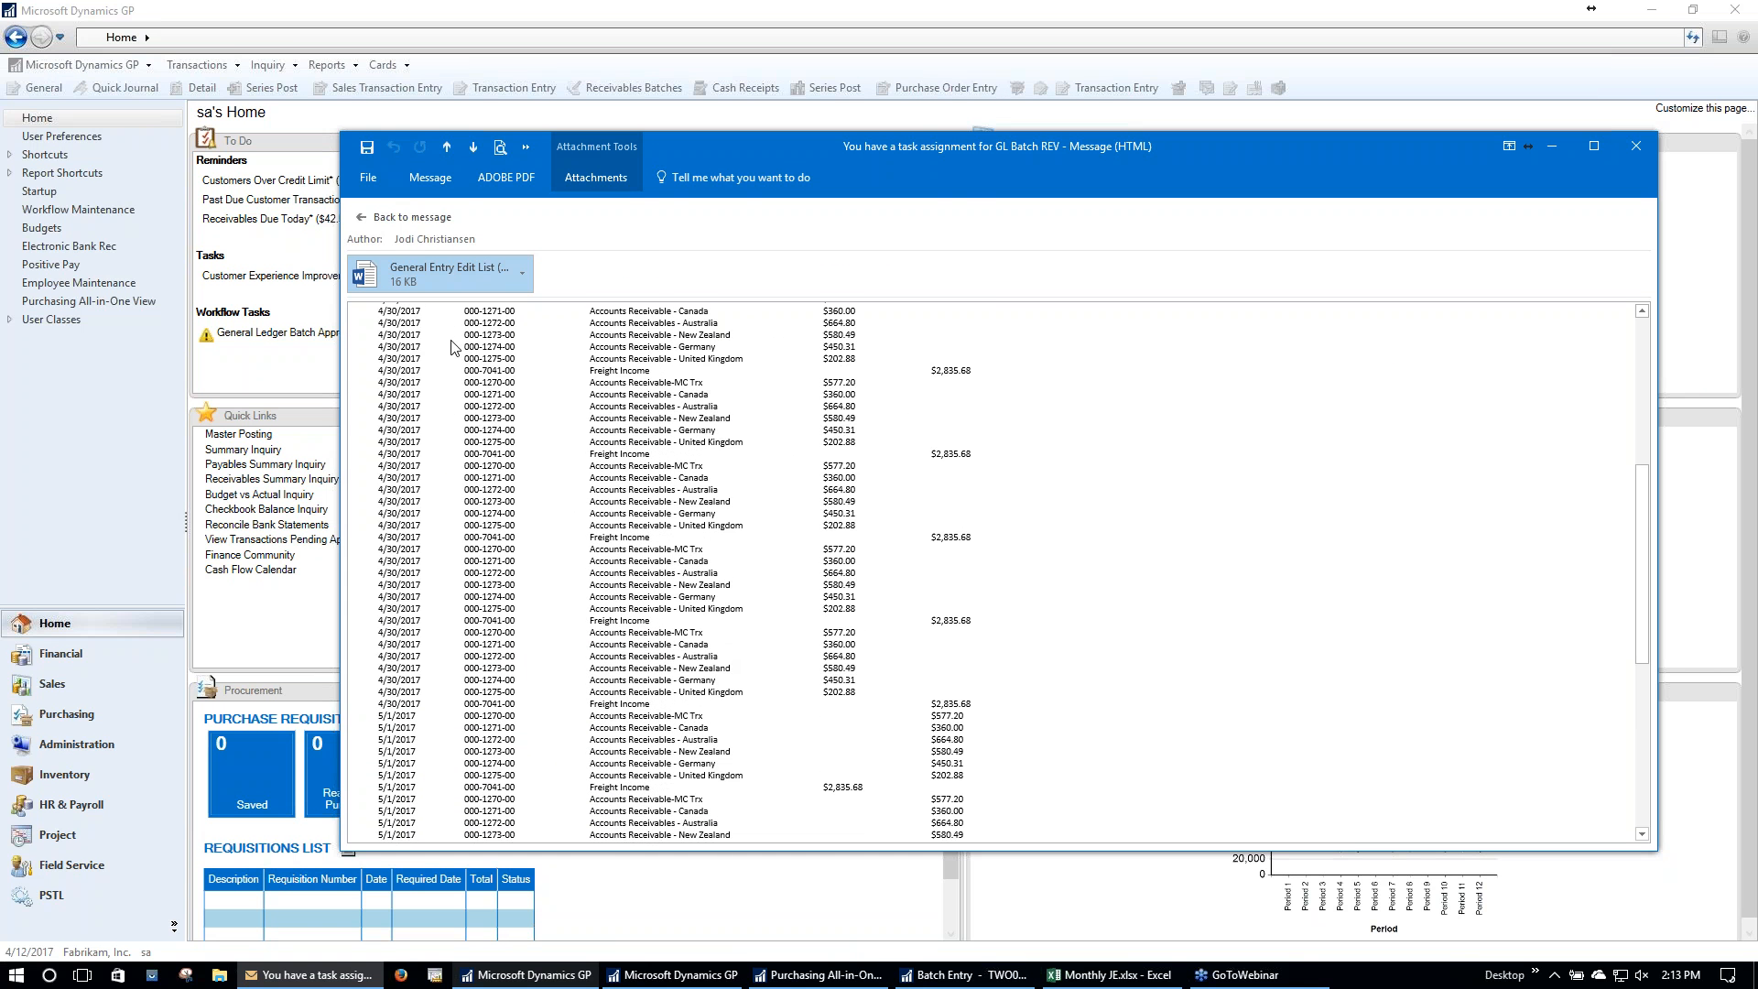
scroll(695, 596, down, 5)
click(411, 218)
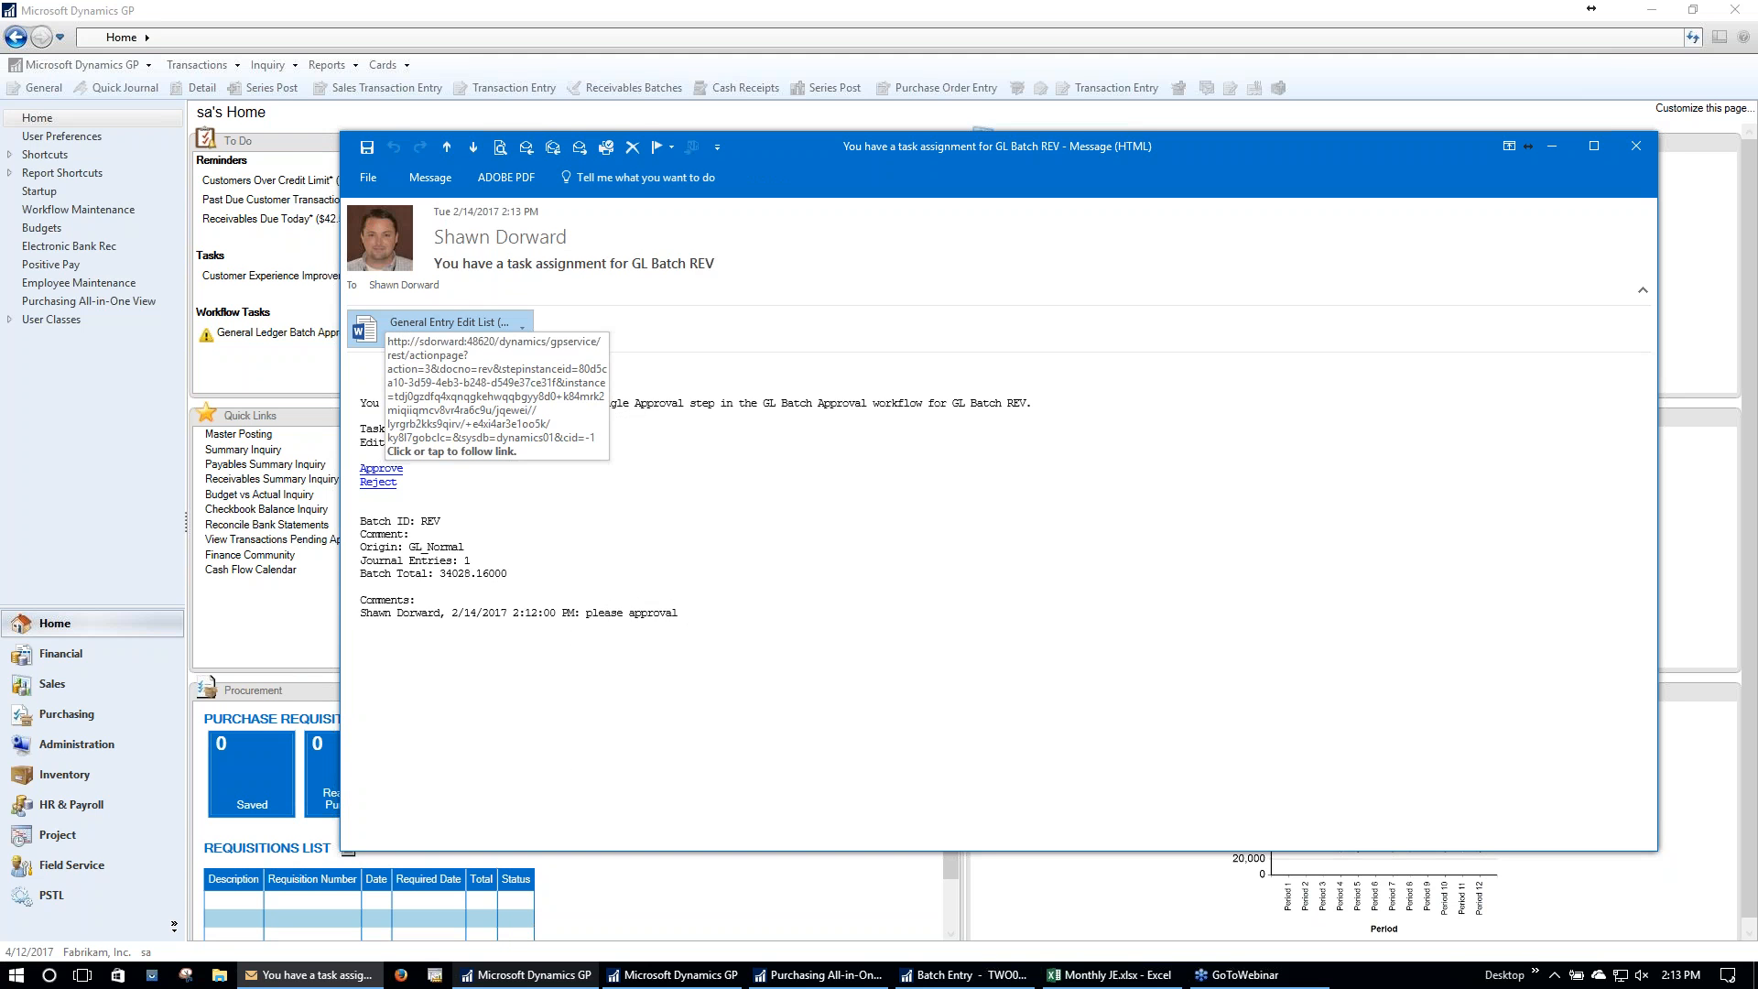
click(1636, 146)
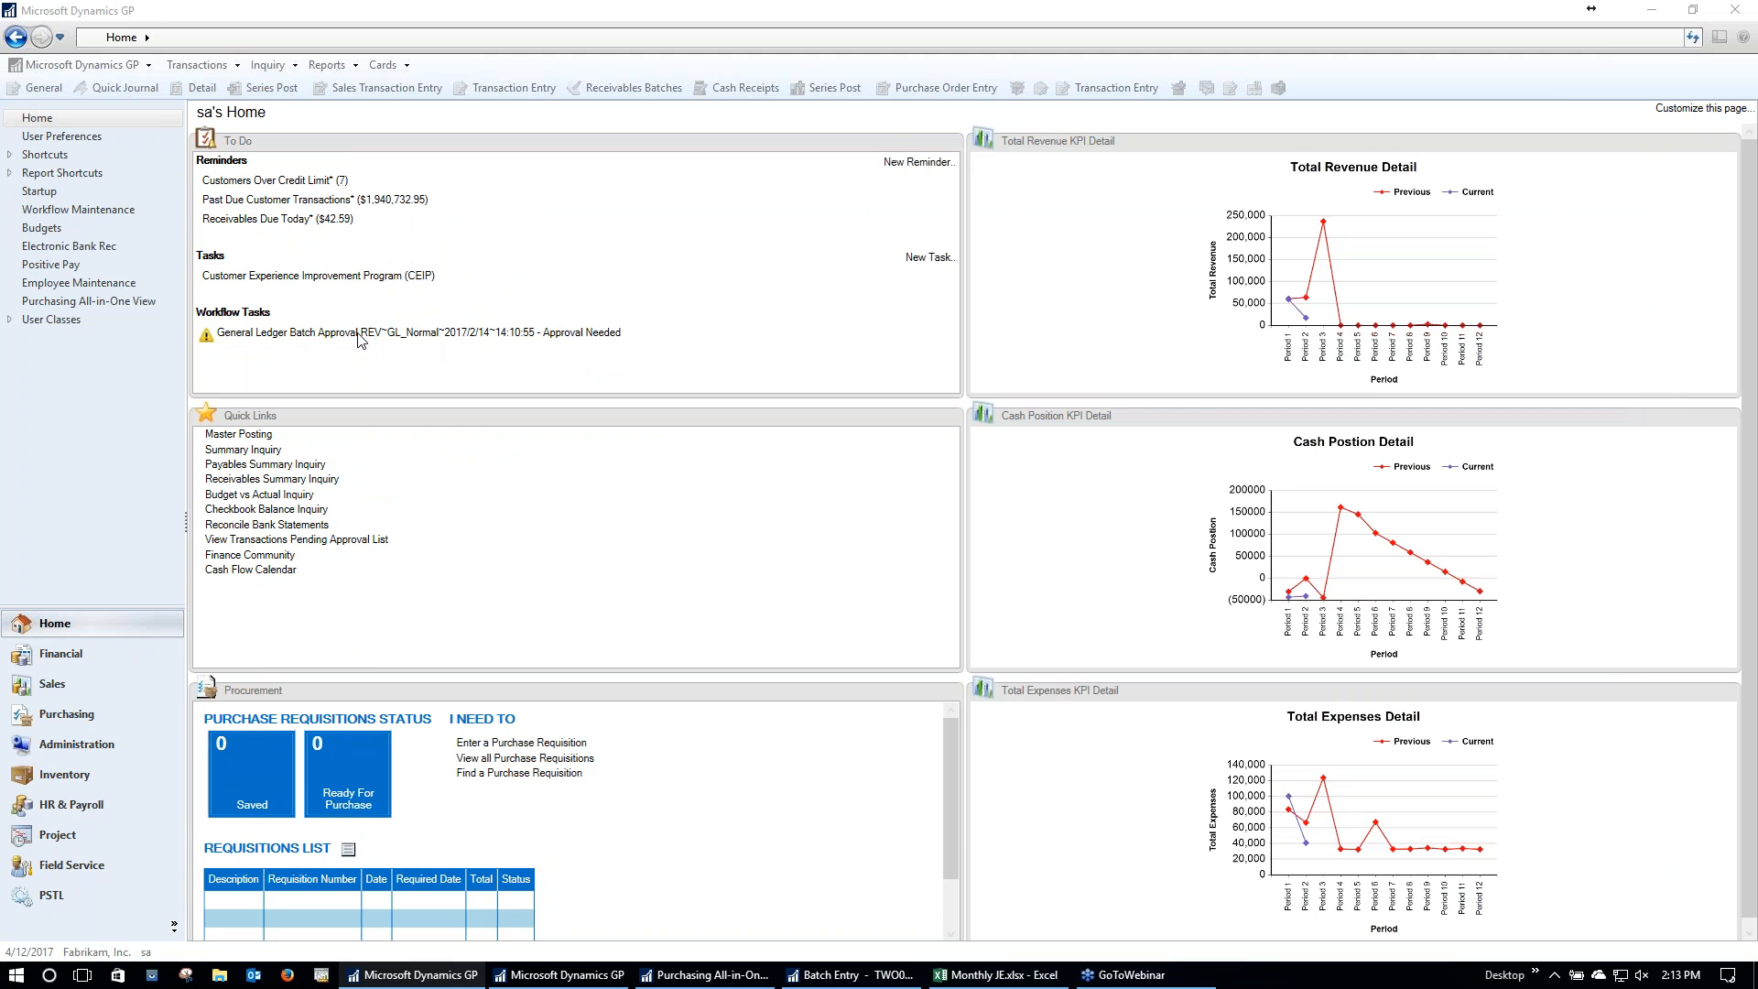
Step: Open batch REV from the Home page's workflow task and approve it without a comment
click(454, 335)
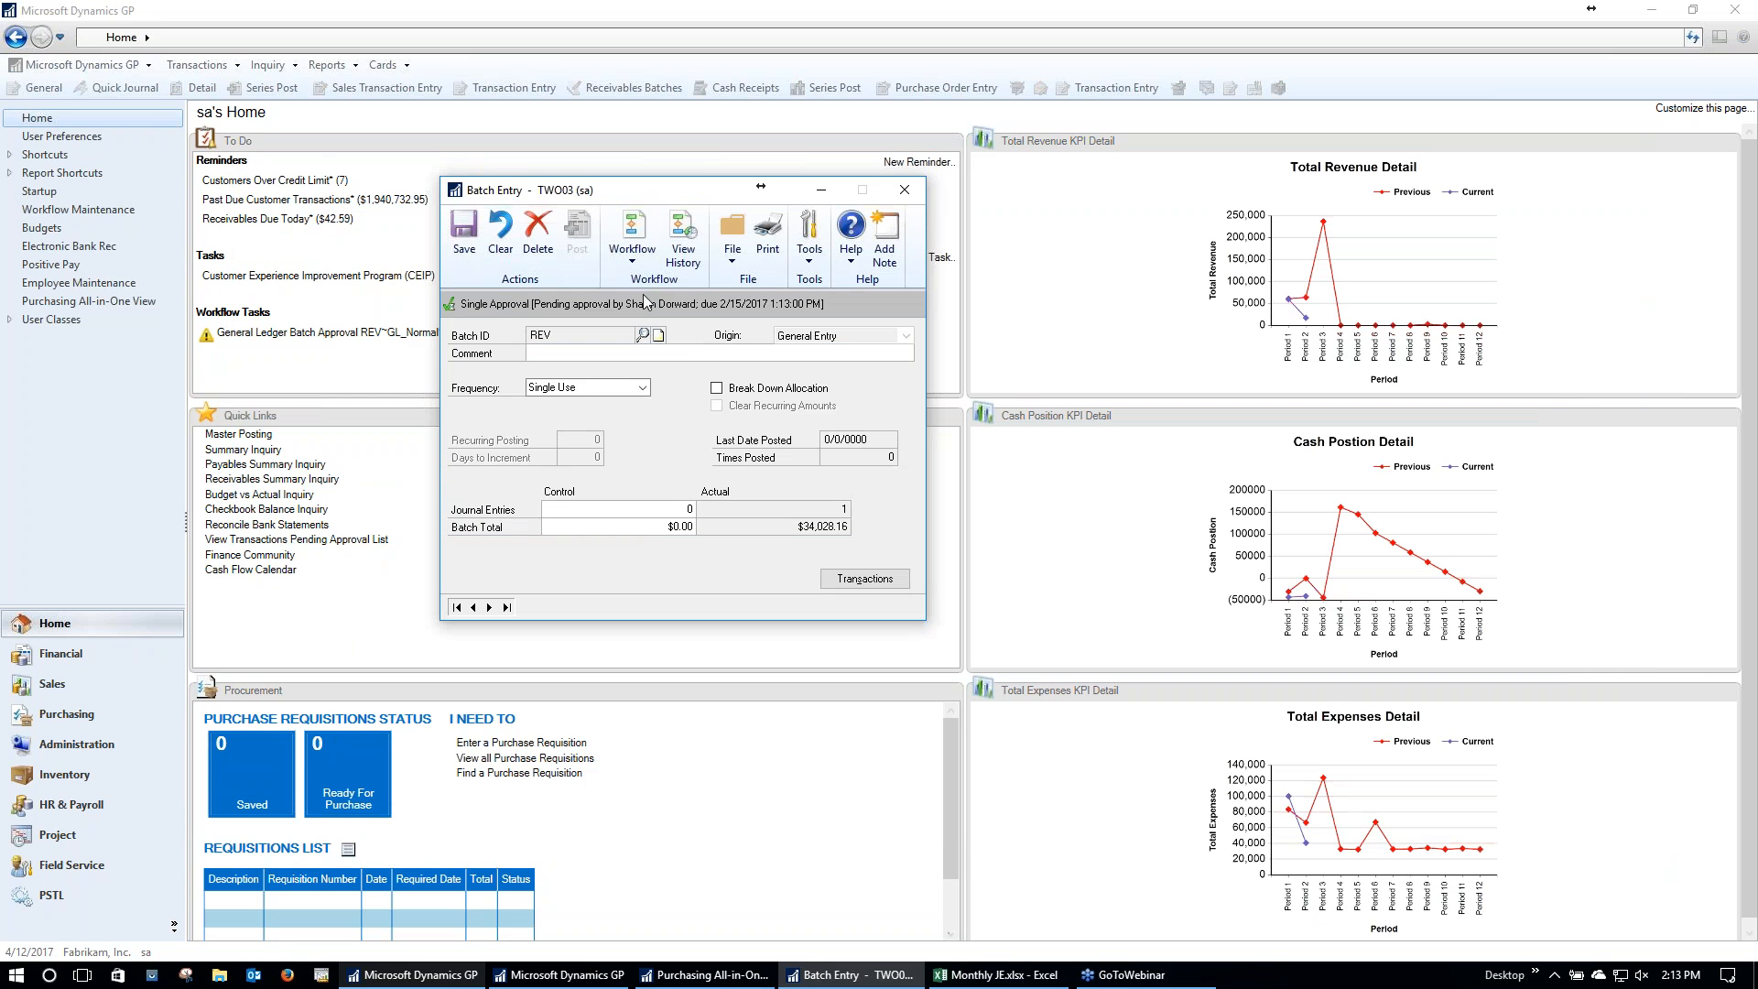
click(632, 257)
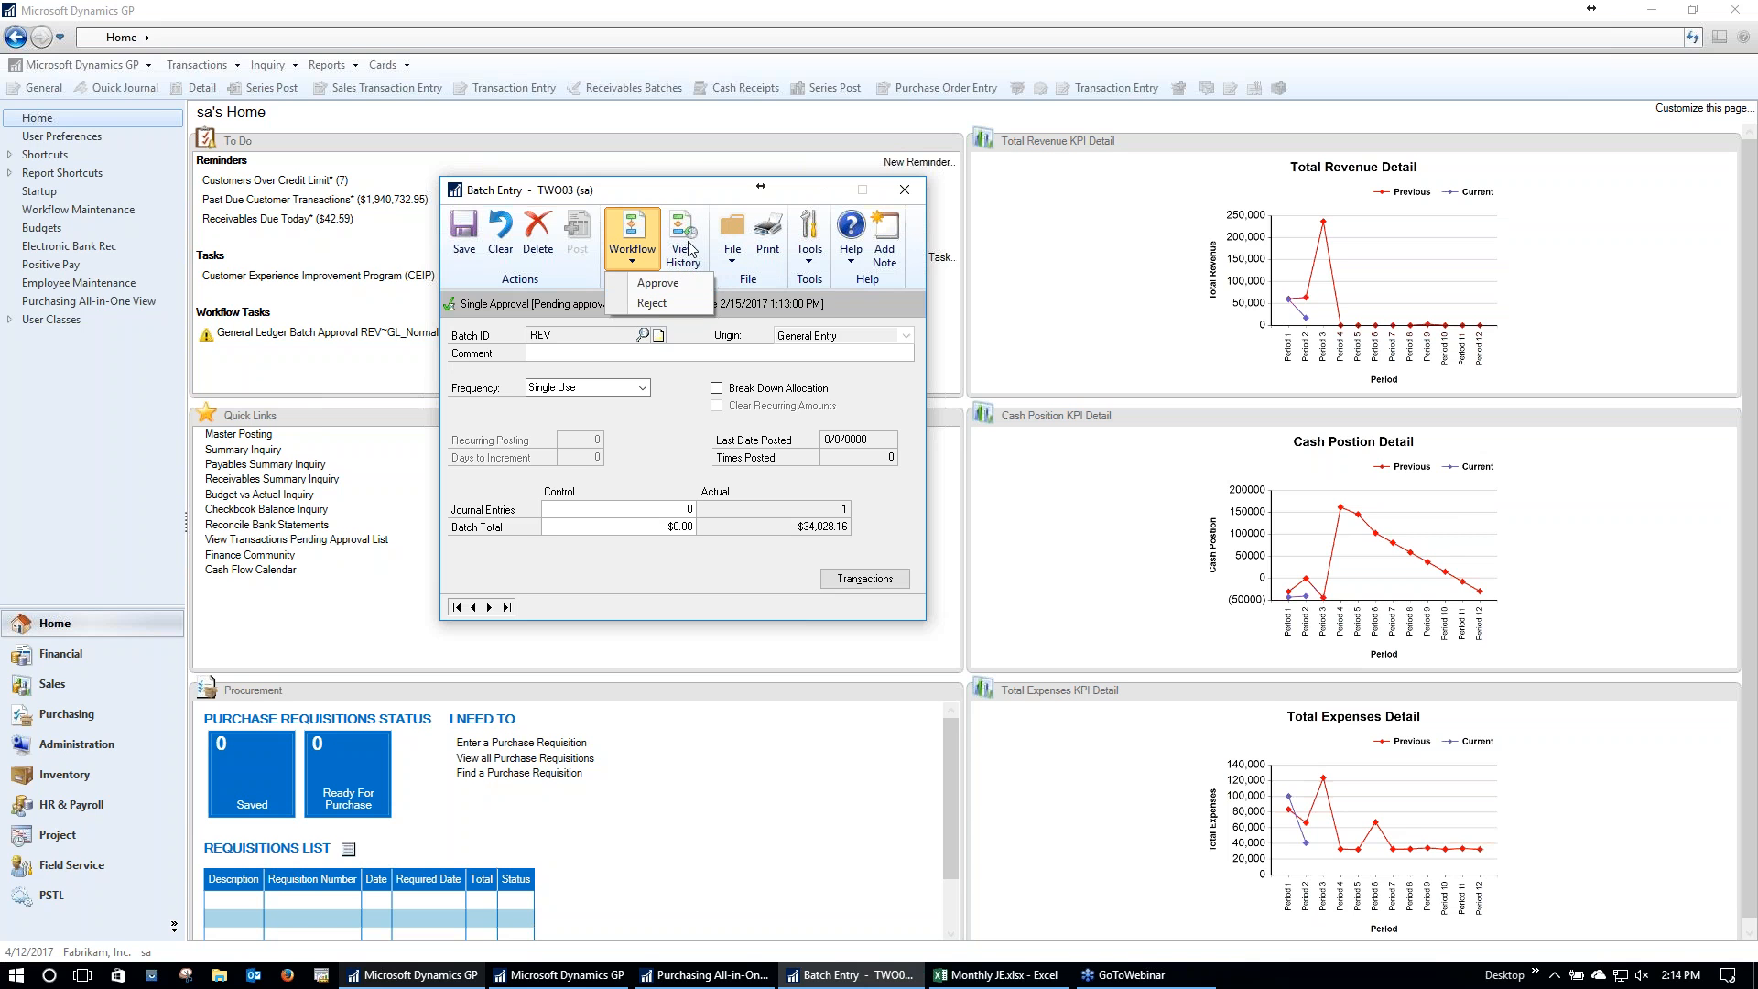
click(658, 283)
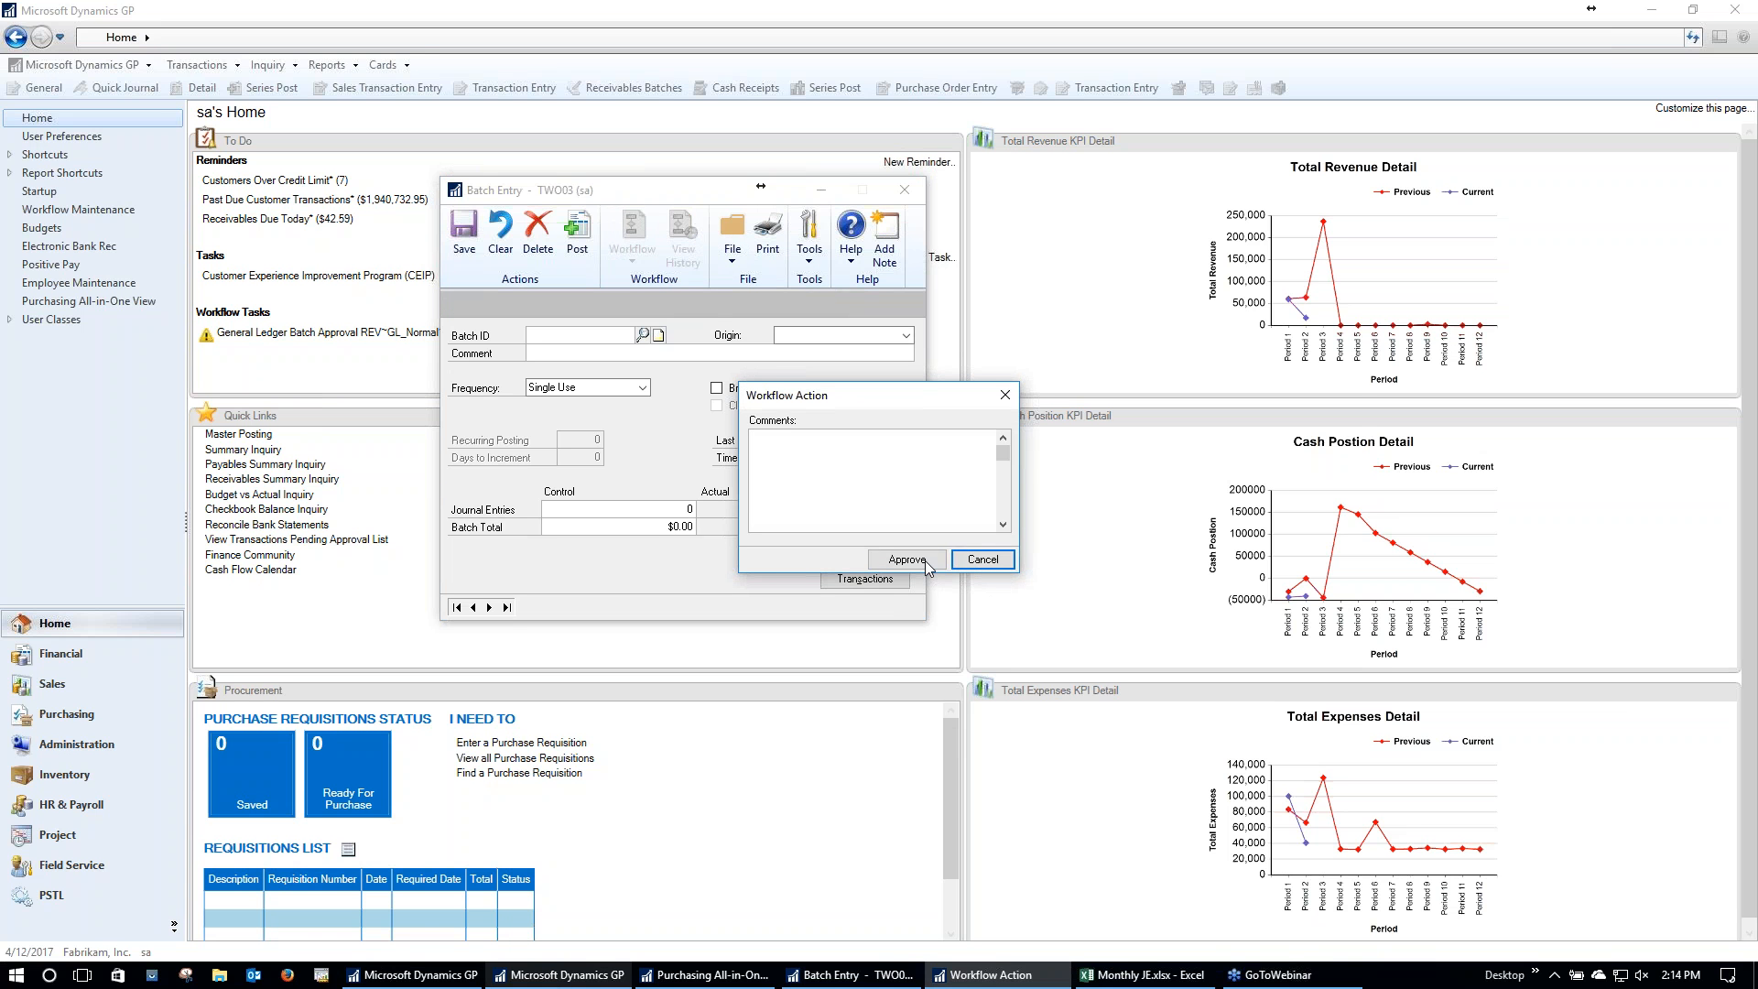
click(926, 565)
Step: Reload batch REV, post it, and dismiss the posting journal report without choosing an output destination
text(REV)
key(Tab)
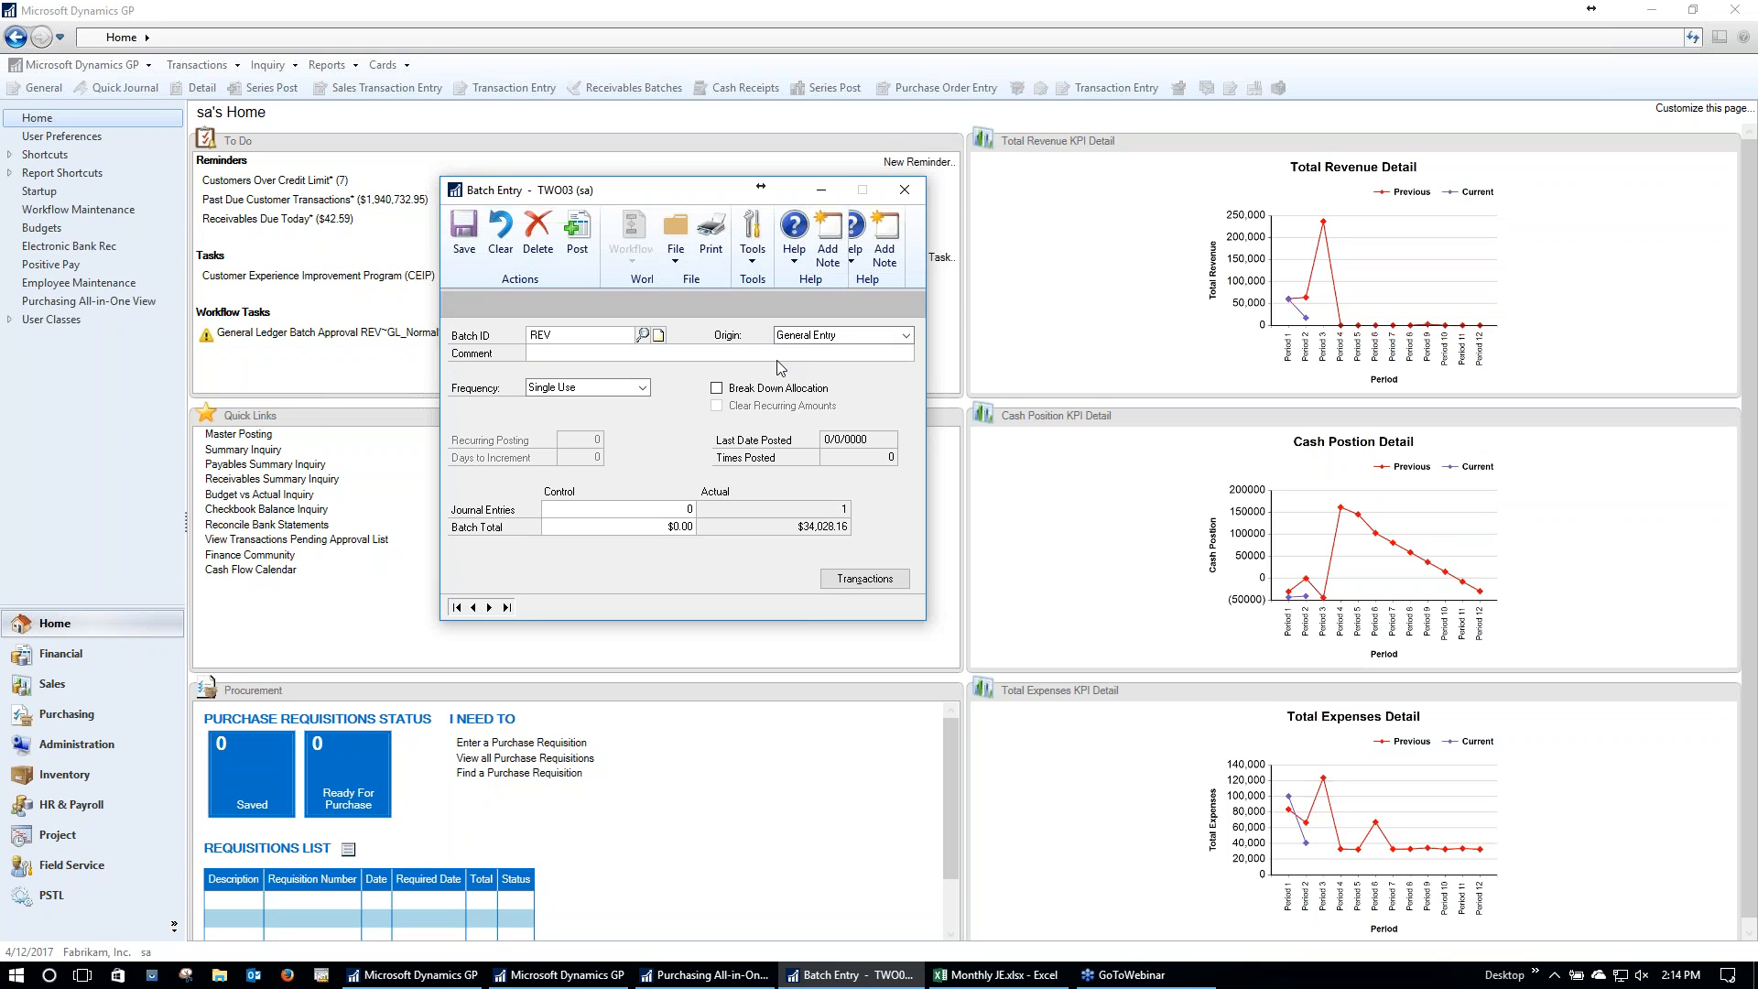
click(579, 240)
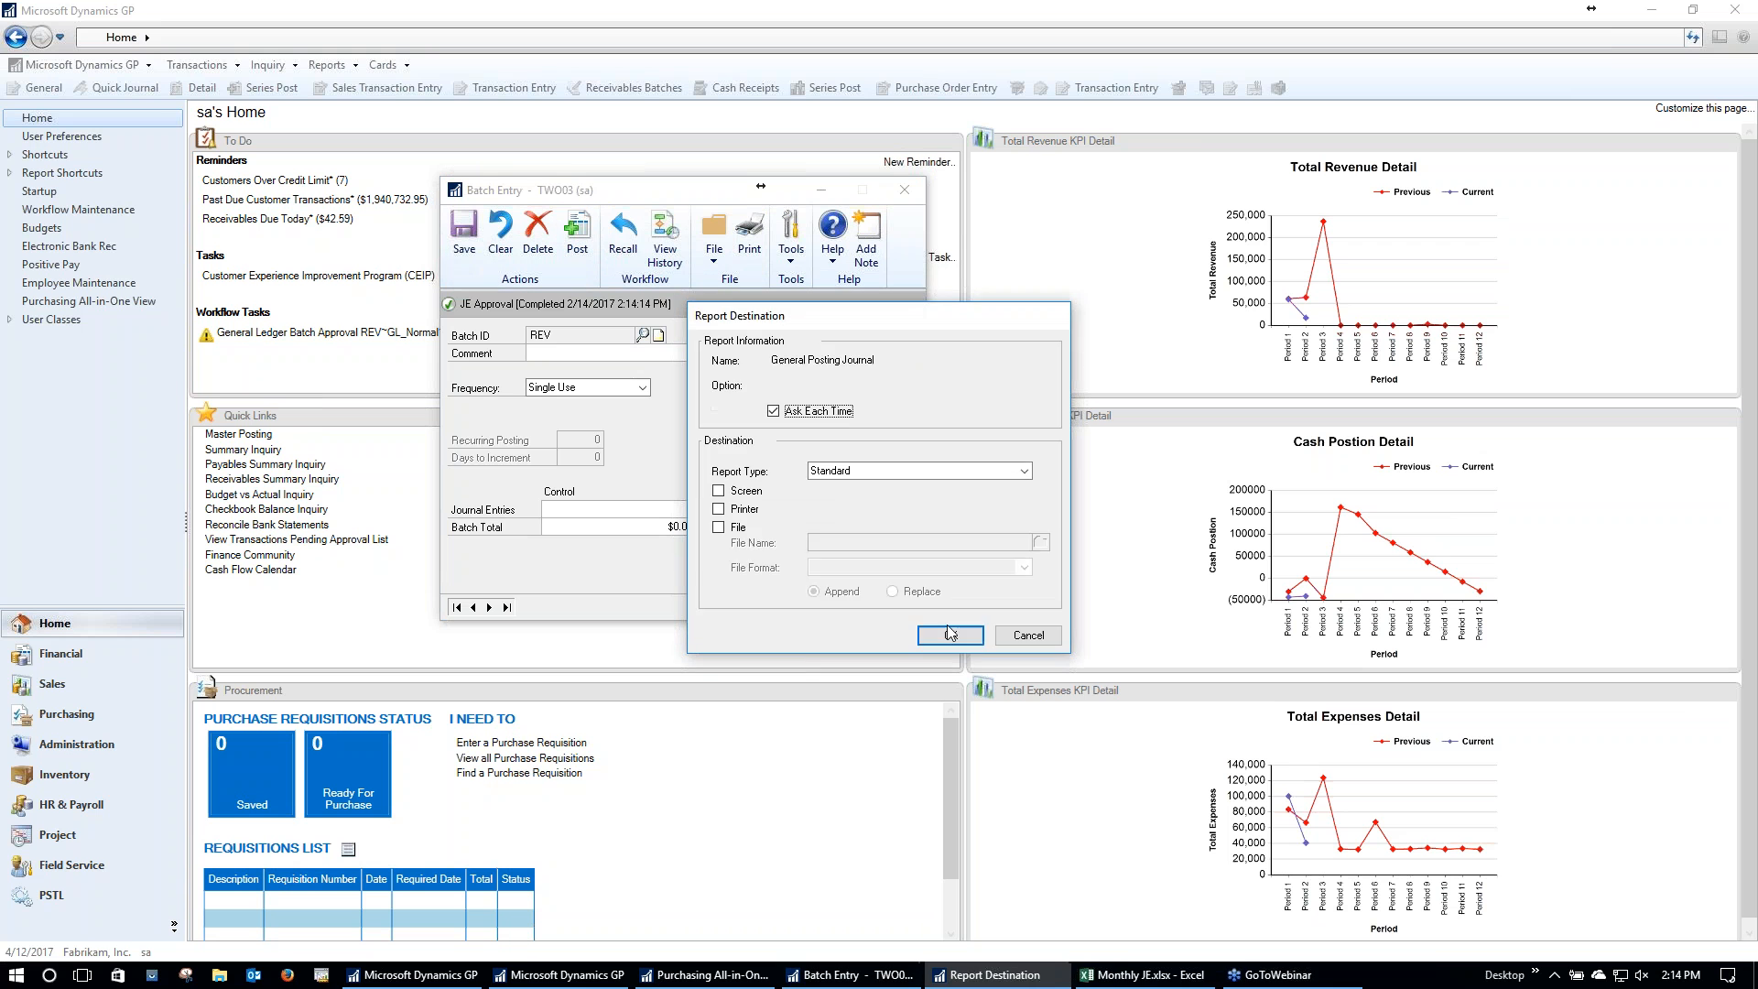
click(950, 634)
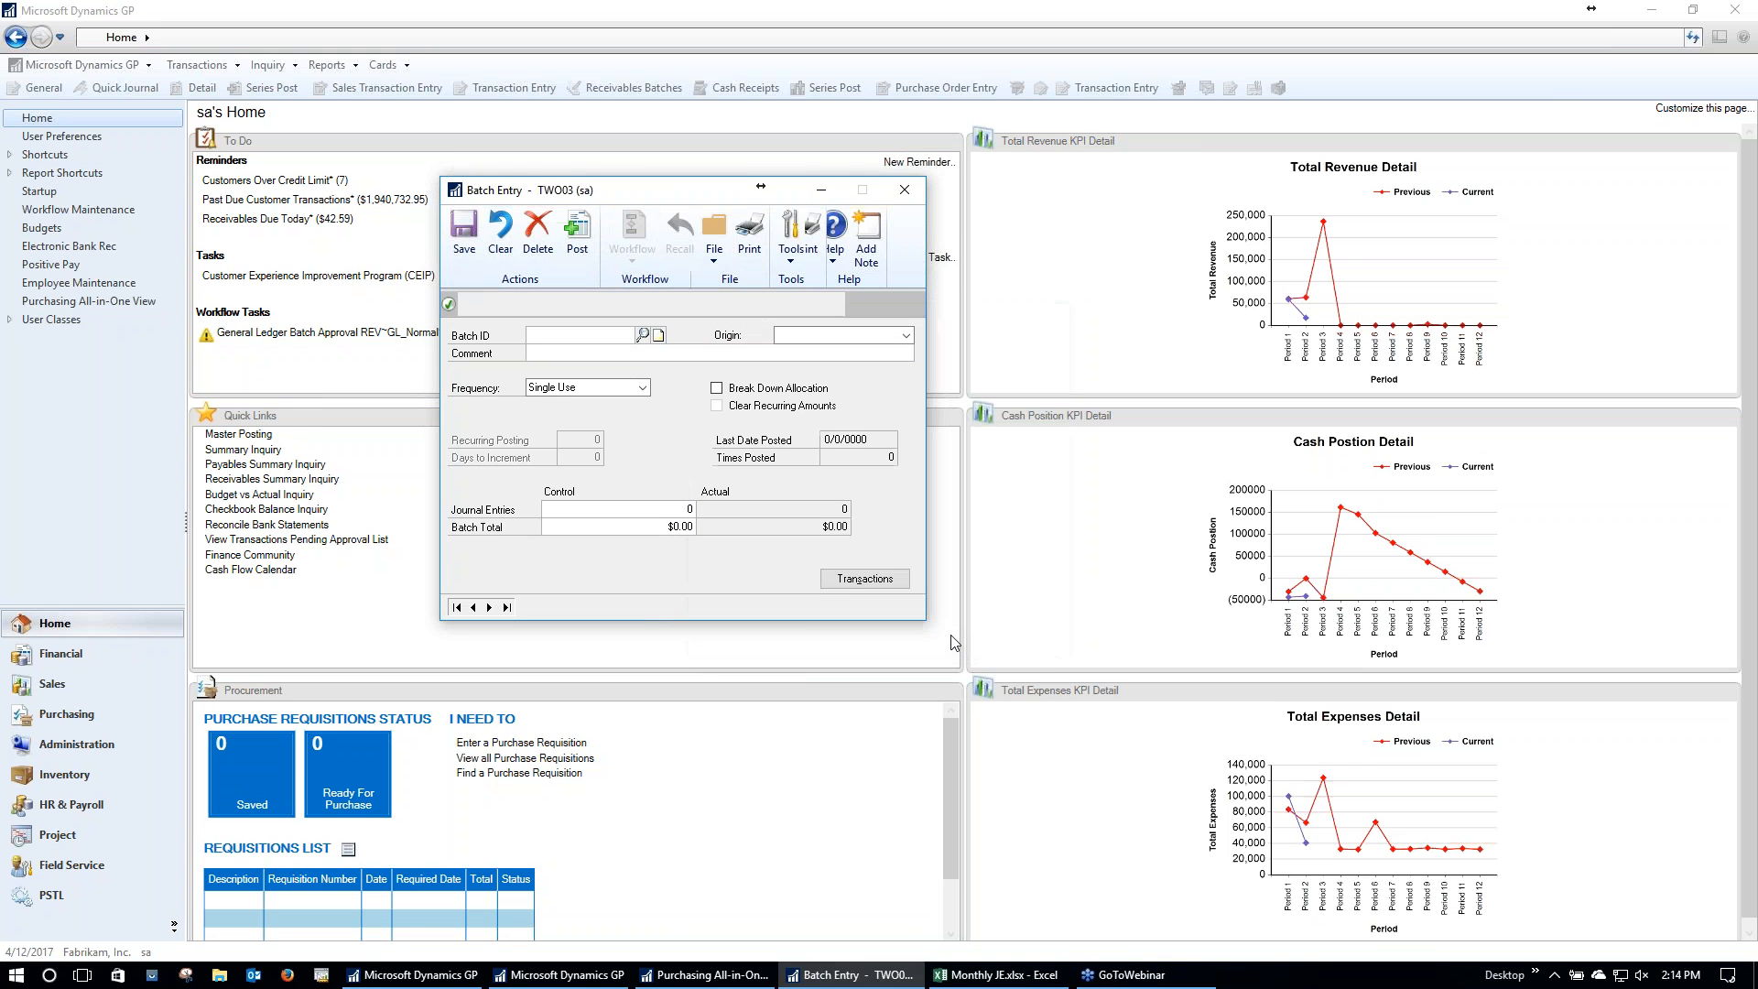
click(908, 195)
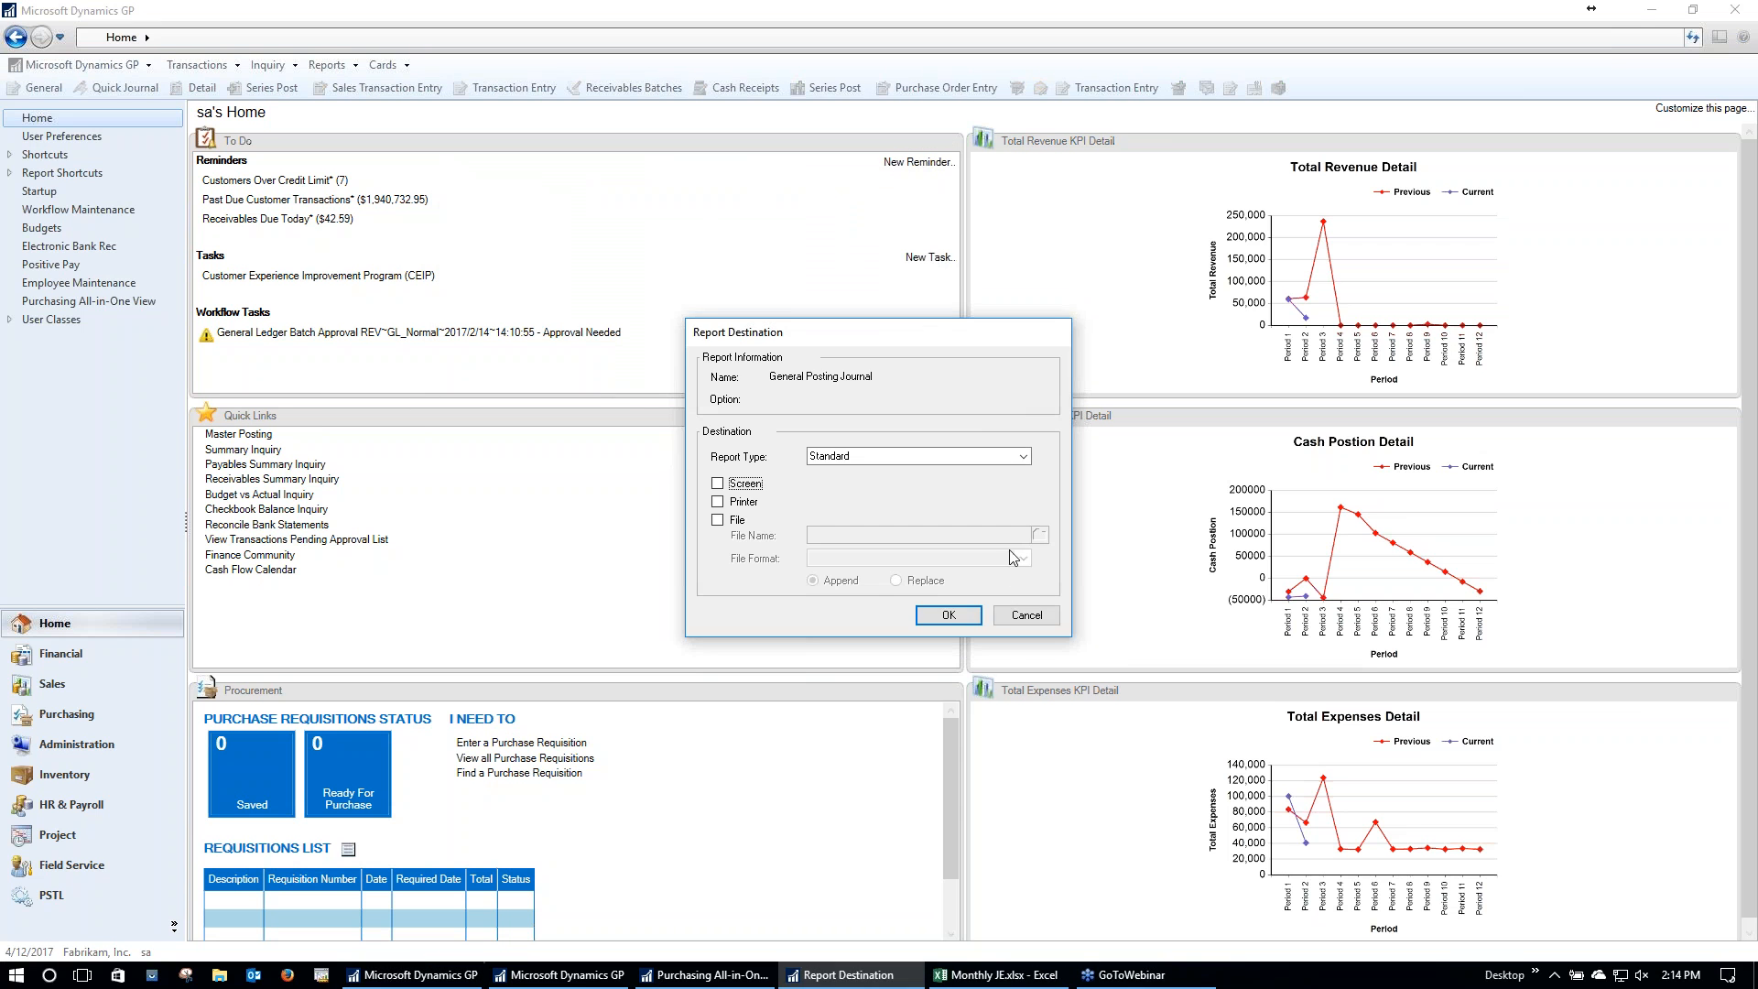
click(1024, 617)
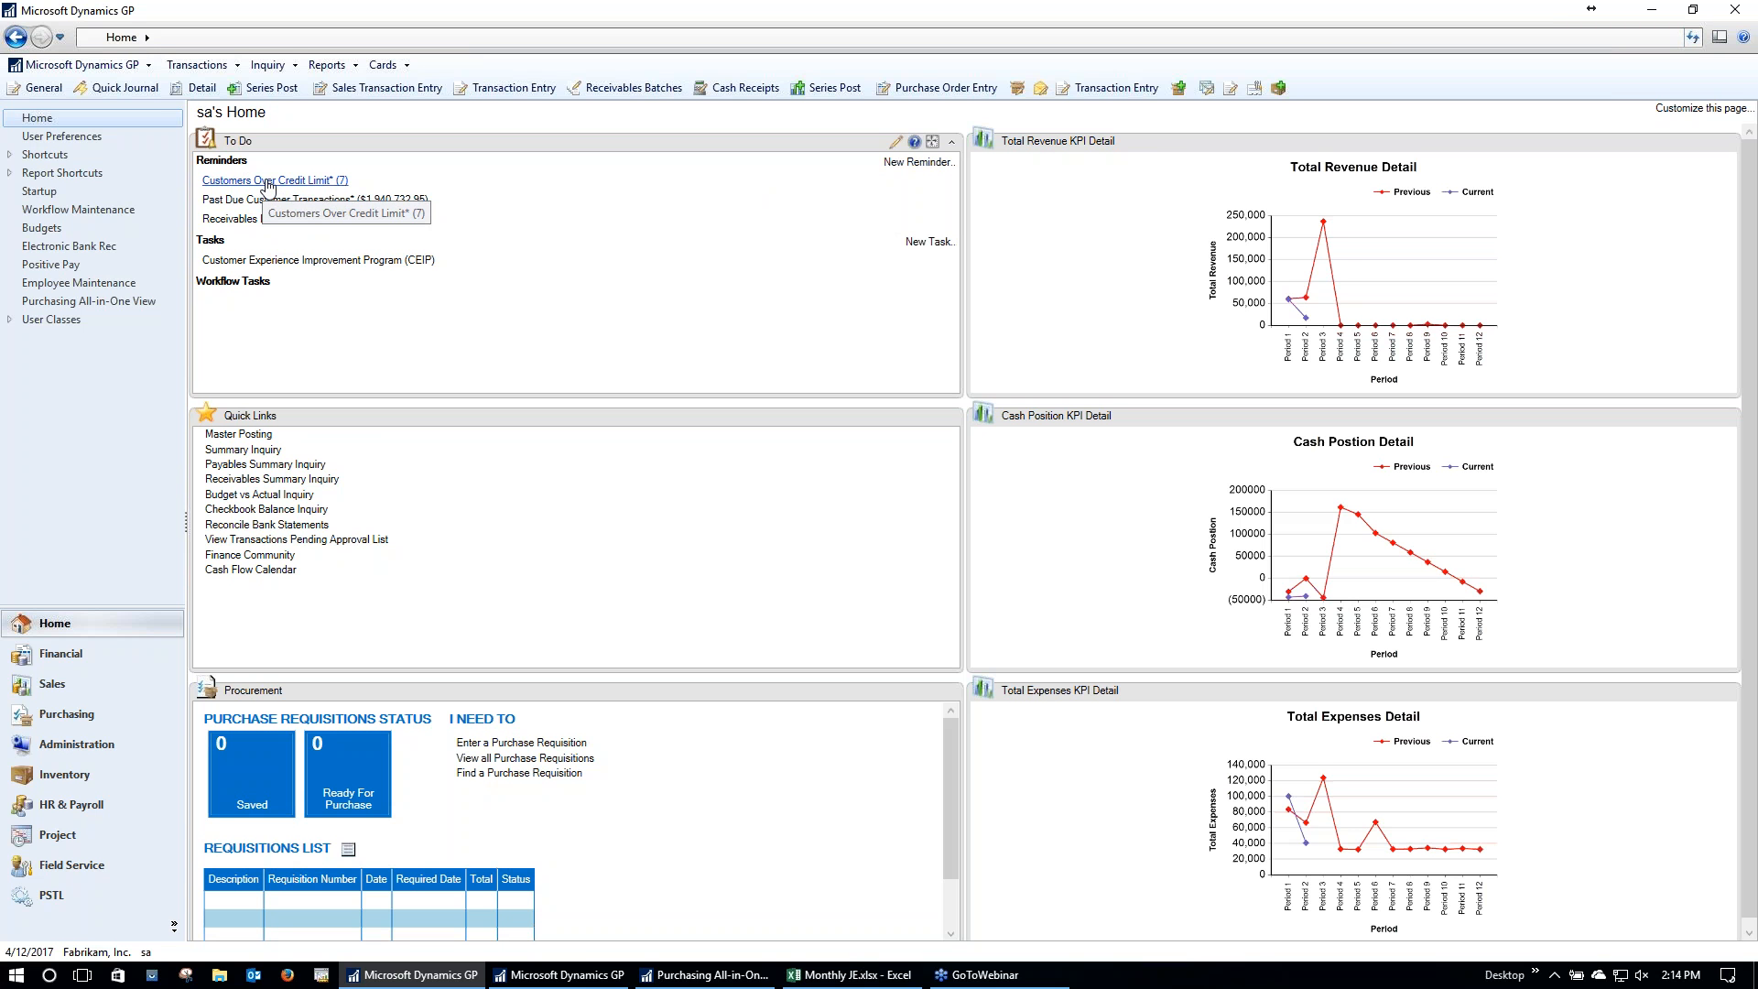
Step: View the Customers Over Credit Limit reminder in SmartList and expand the Financial folder's categories to examine the available lists
click(267, 187)
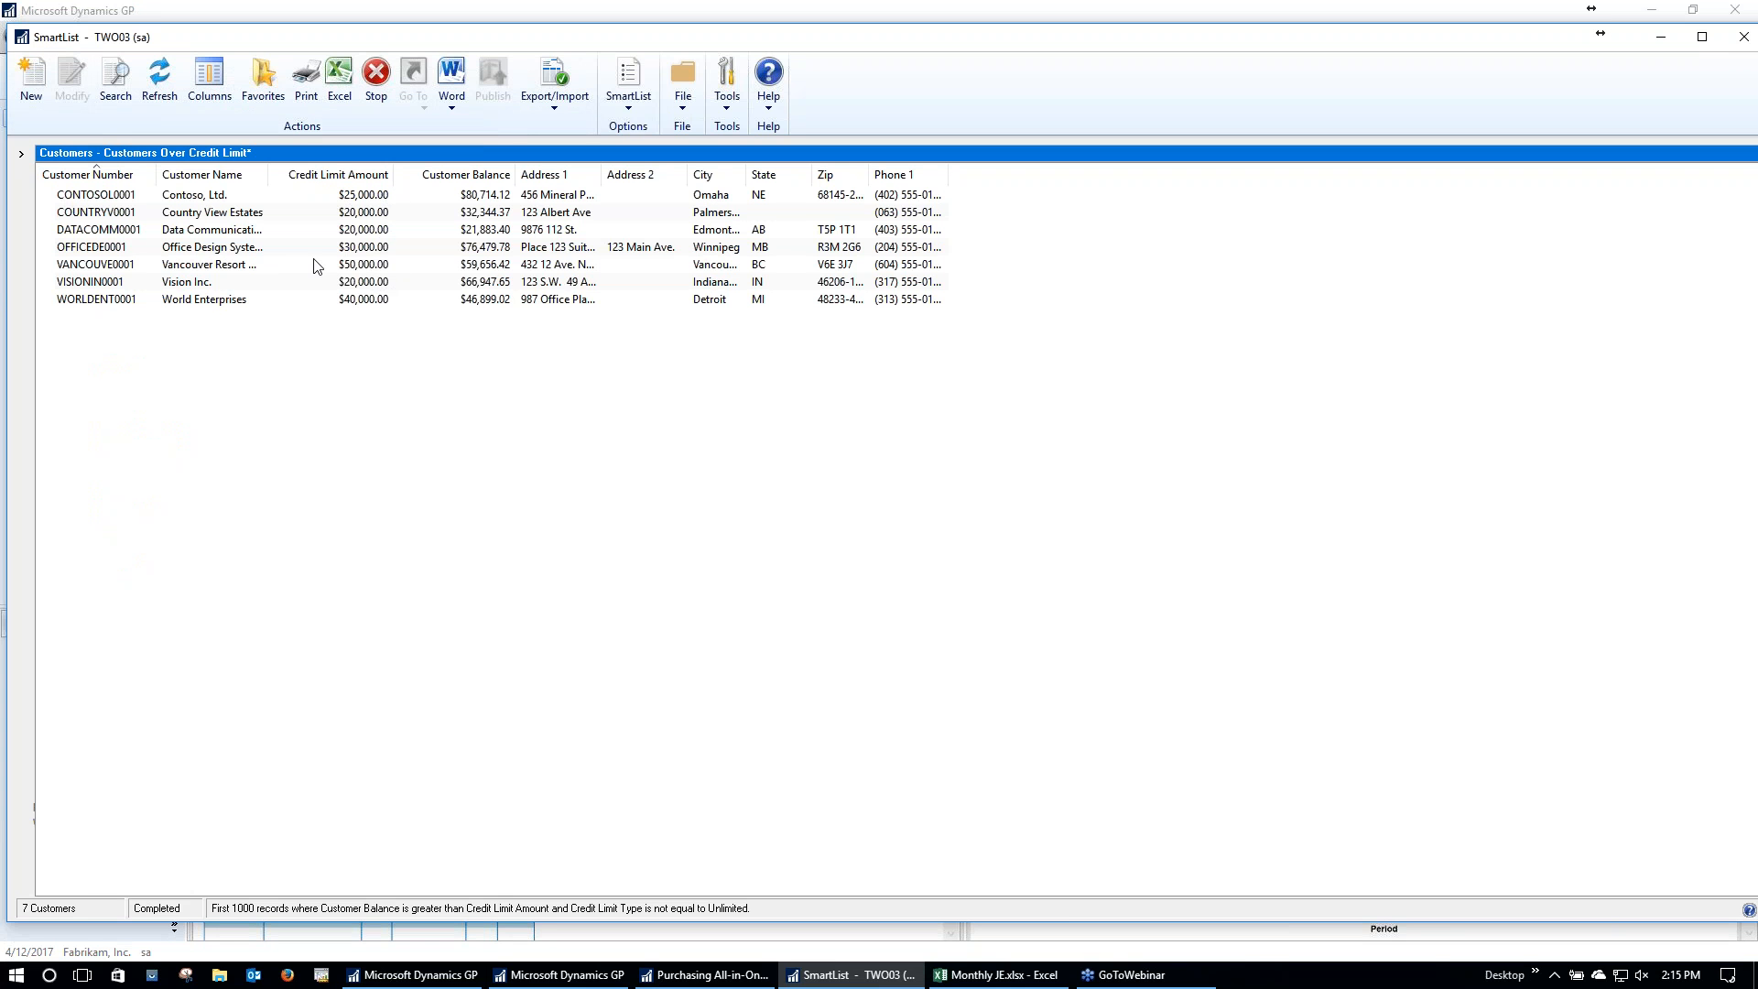
click(20, 152)
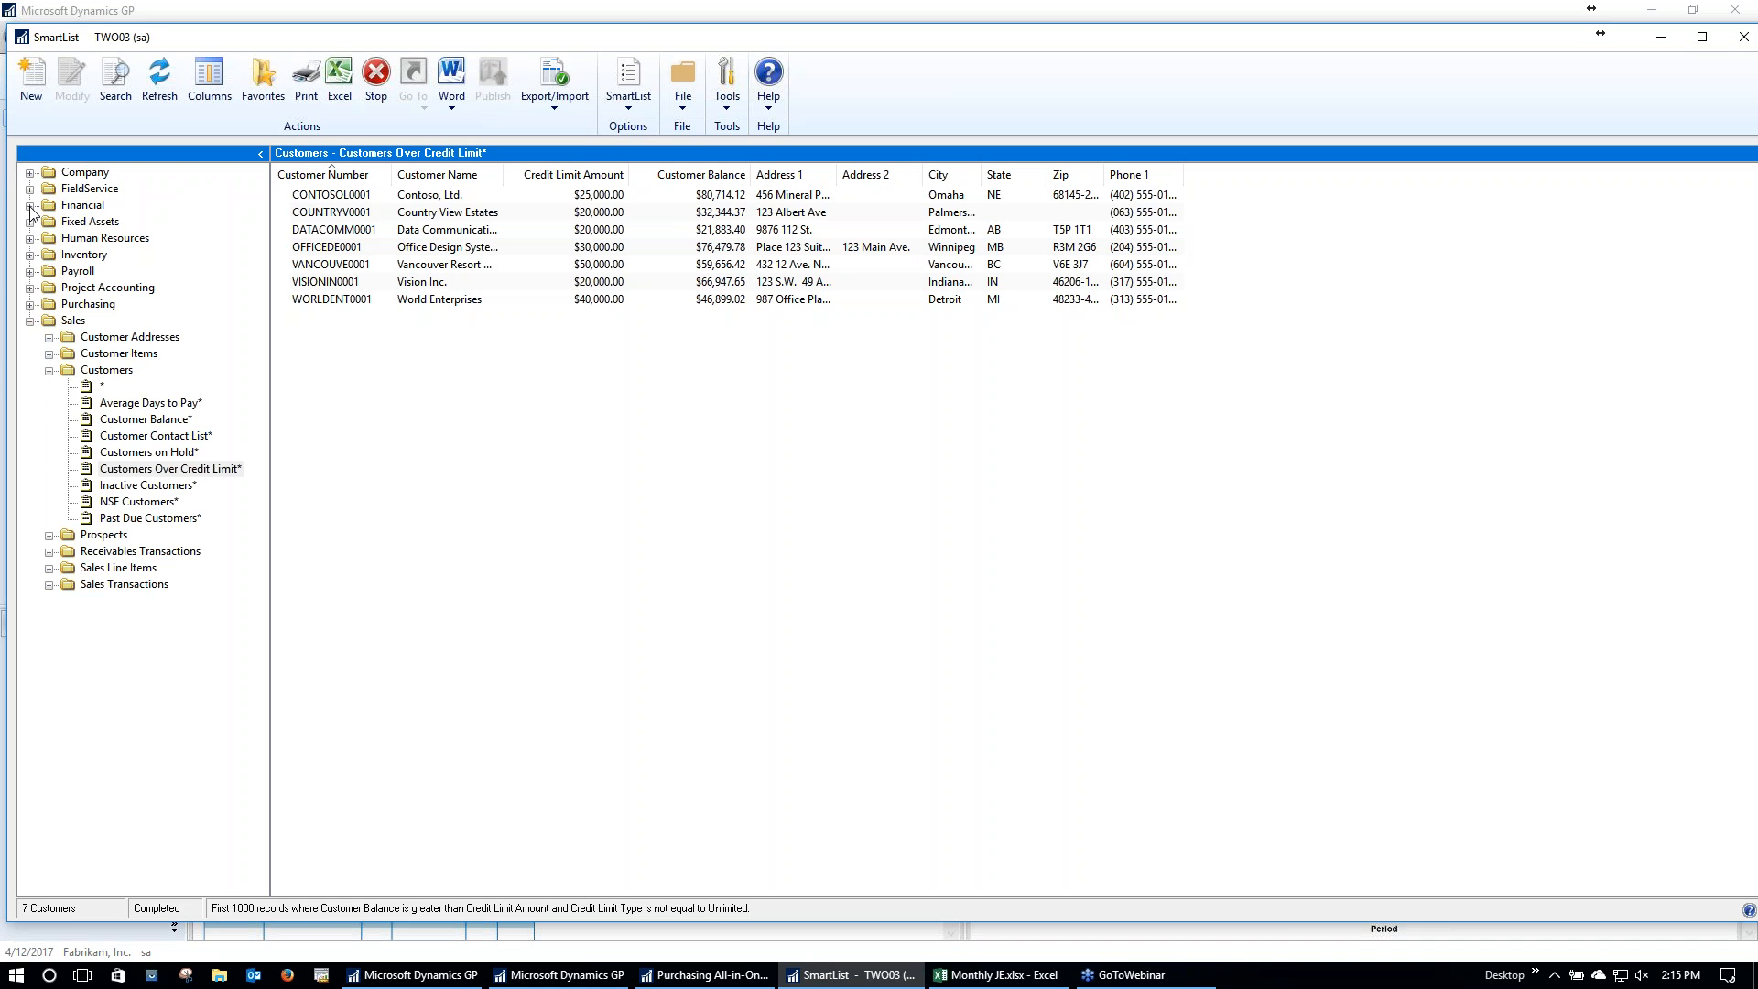
click(30, 206)
click(49, 223)
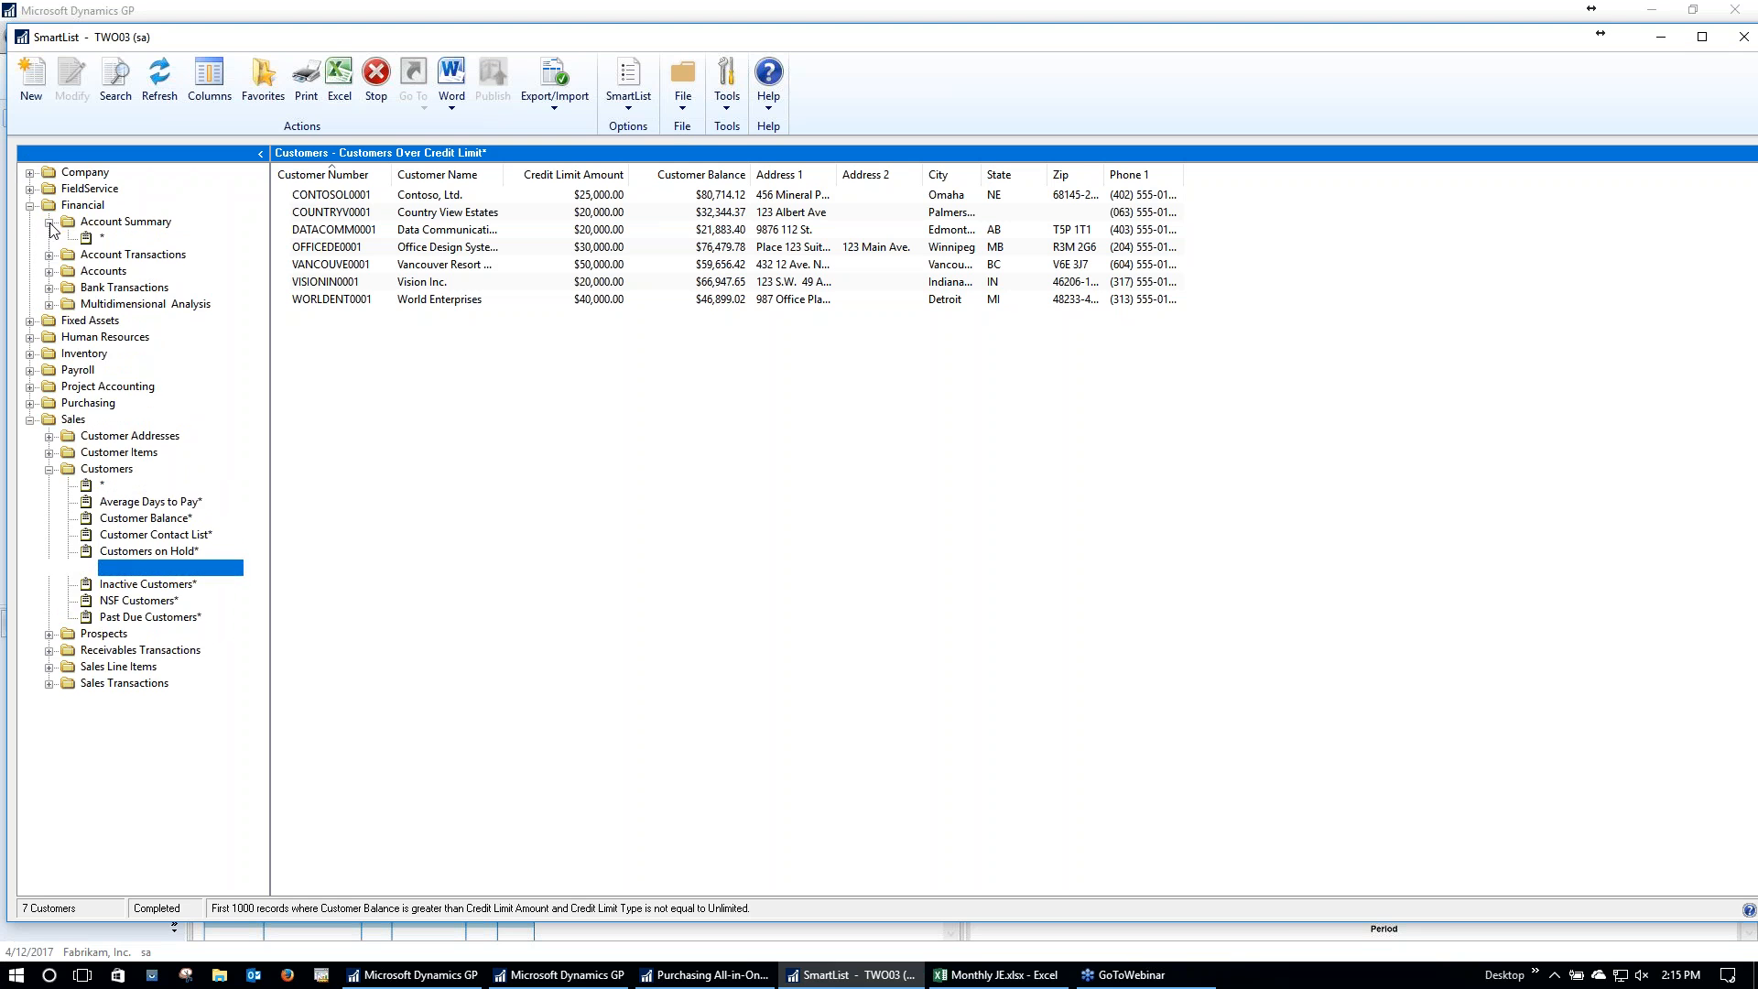
click(49, 257)
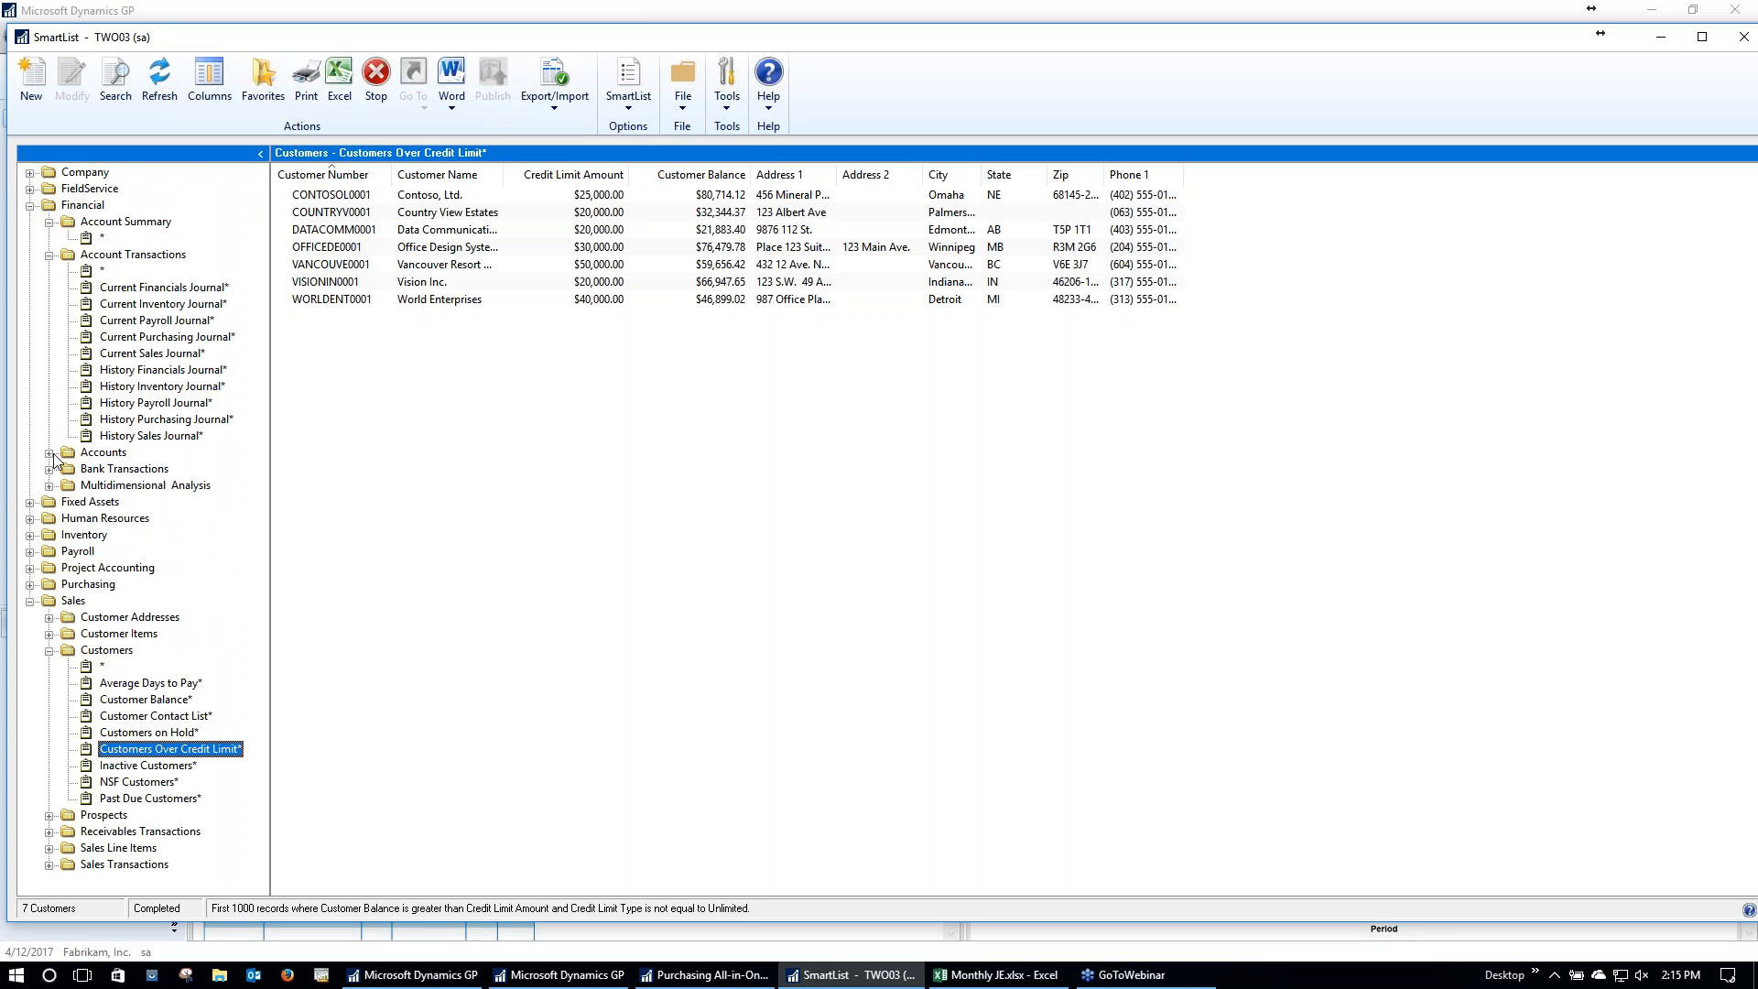
click(49, 453)
click(50, 486)
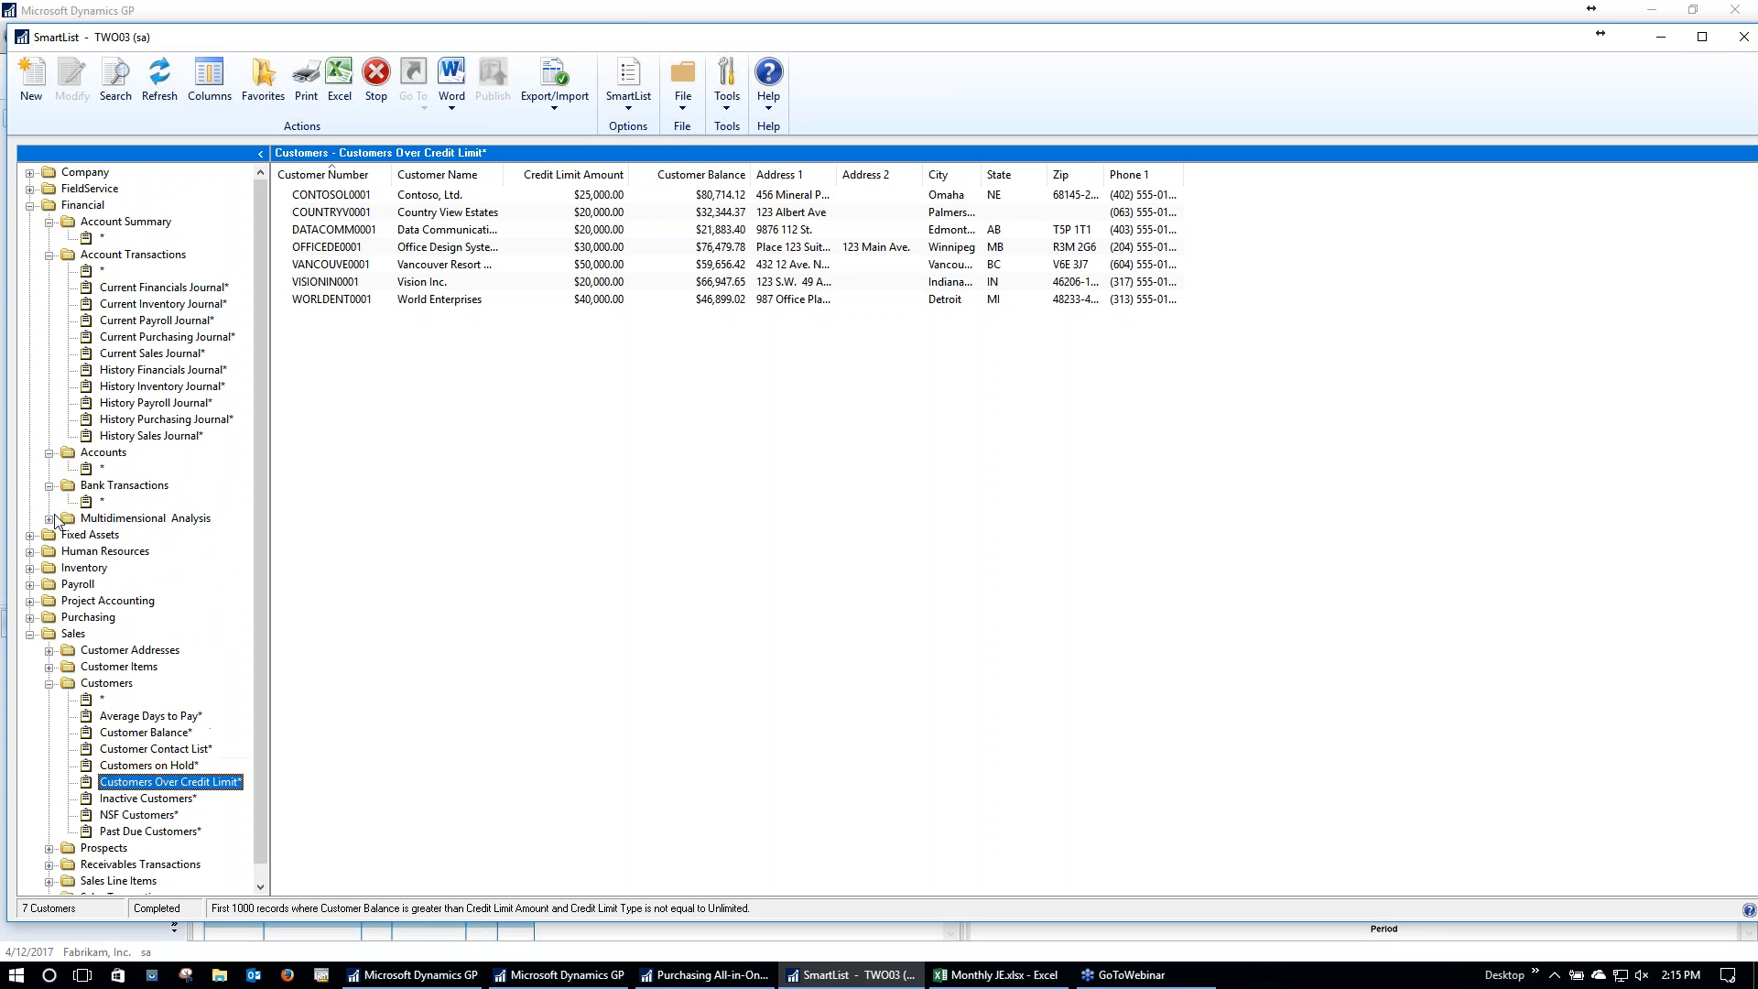
click(49, 518)
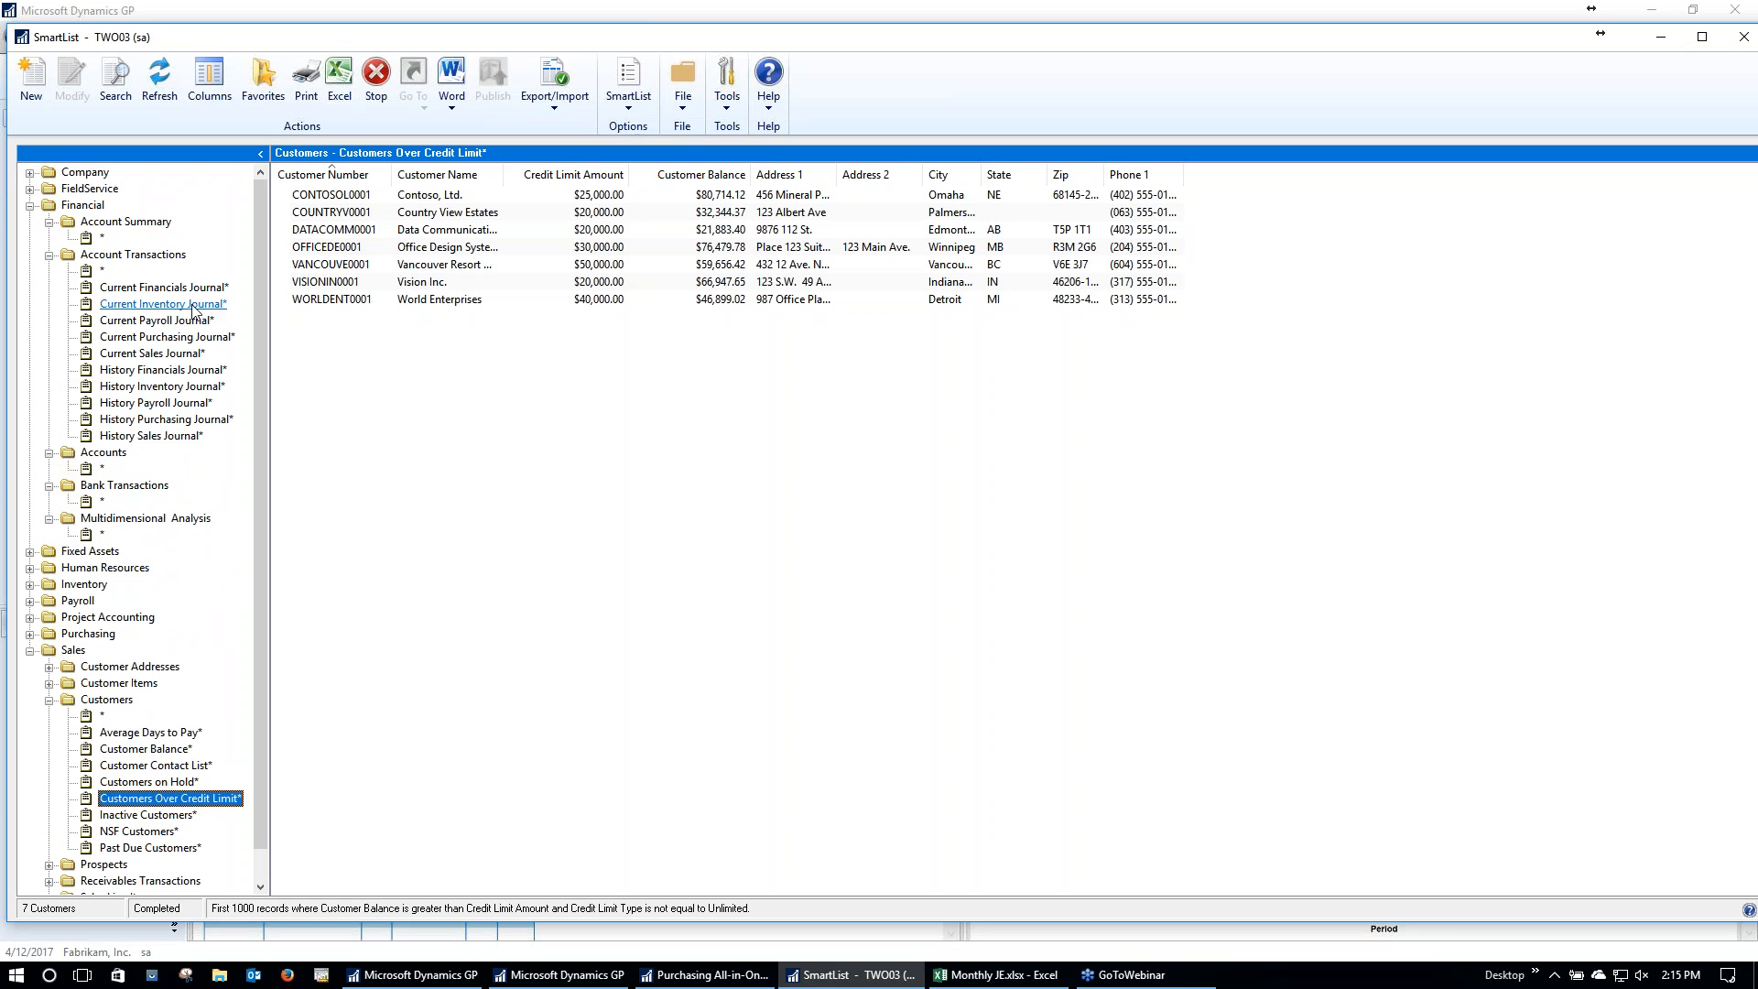
Step: Export the Customers Over Credit Limit list to Excel, discard the e-mail draft with the workbook attached, and return to the Dynamics GP Home page
click(540, 243)
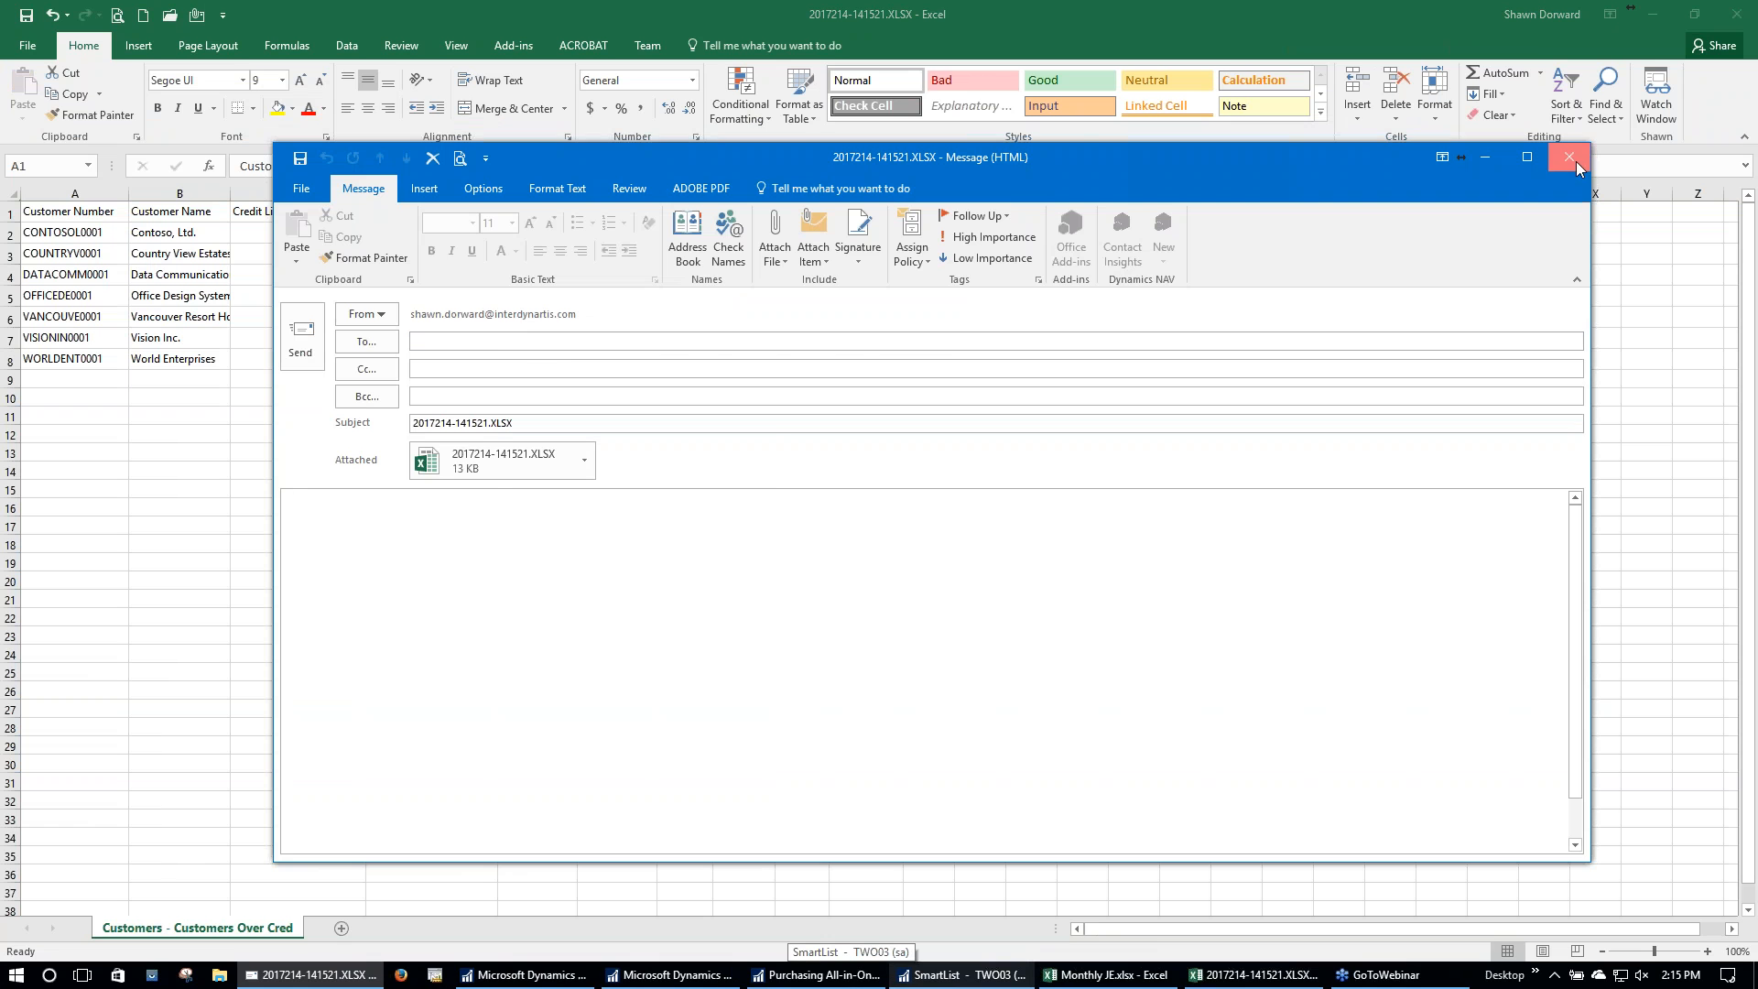
click(1573, 163)
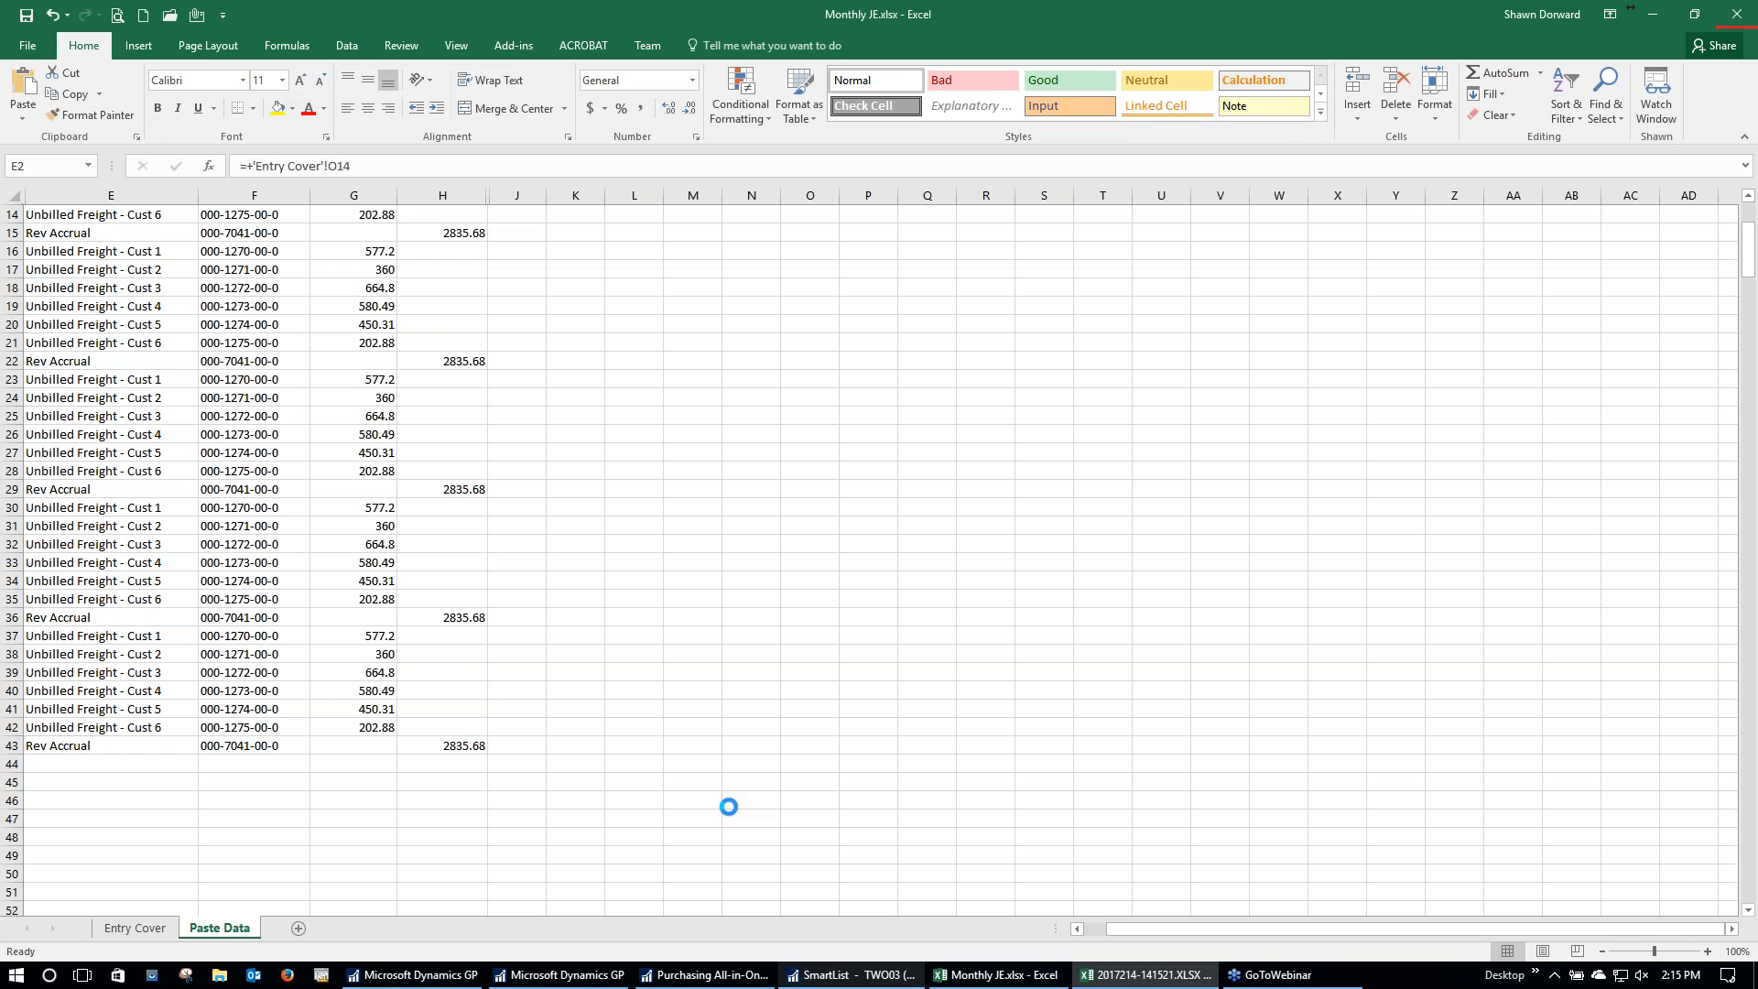
click(411, 975)
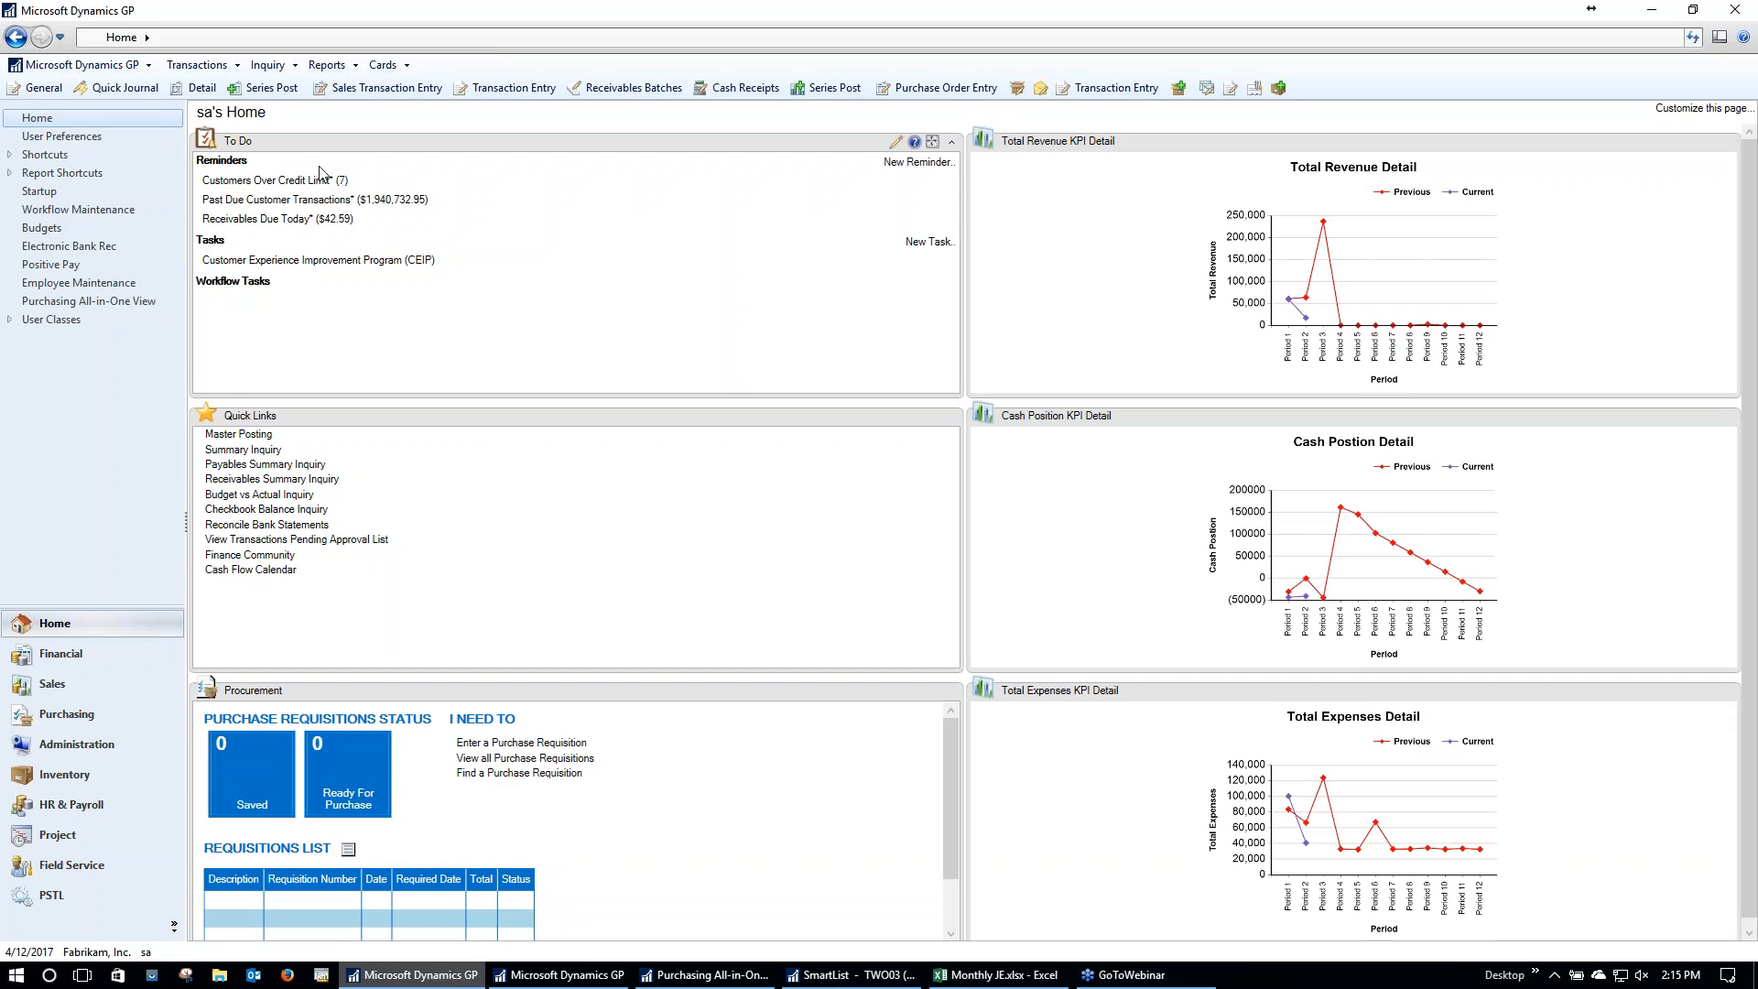
Step: Open Contoso, Ltd.'s customer options from the Customers Over Credit Limit list and set the credit limit amount to $250,000.00
click(322, 179)
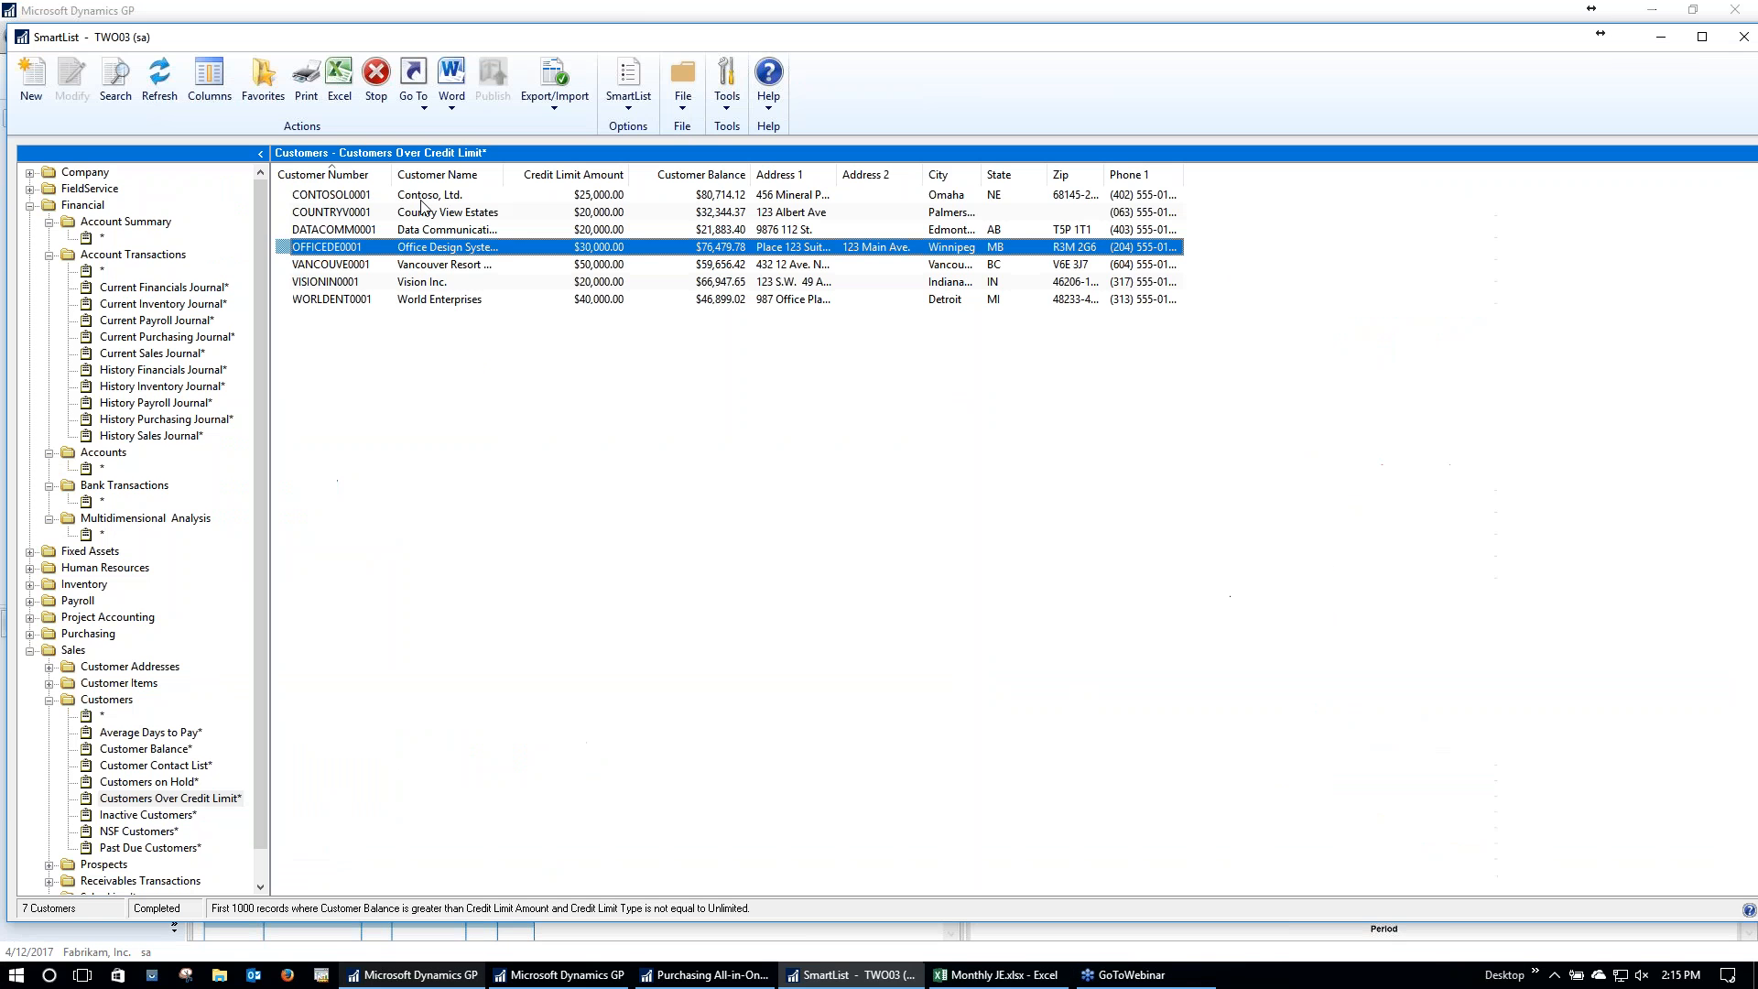
click(421, 199)
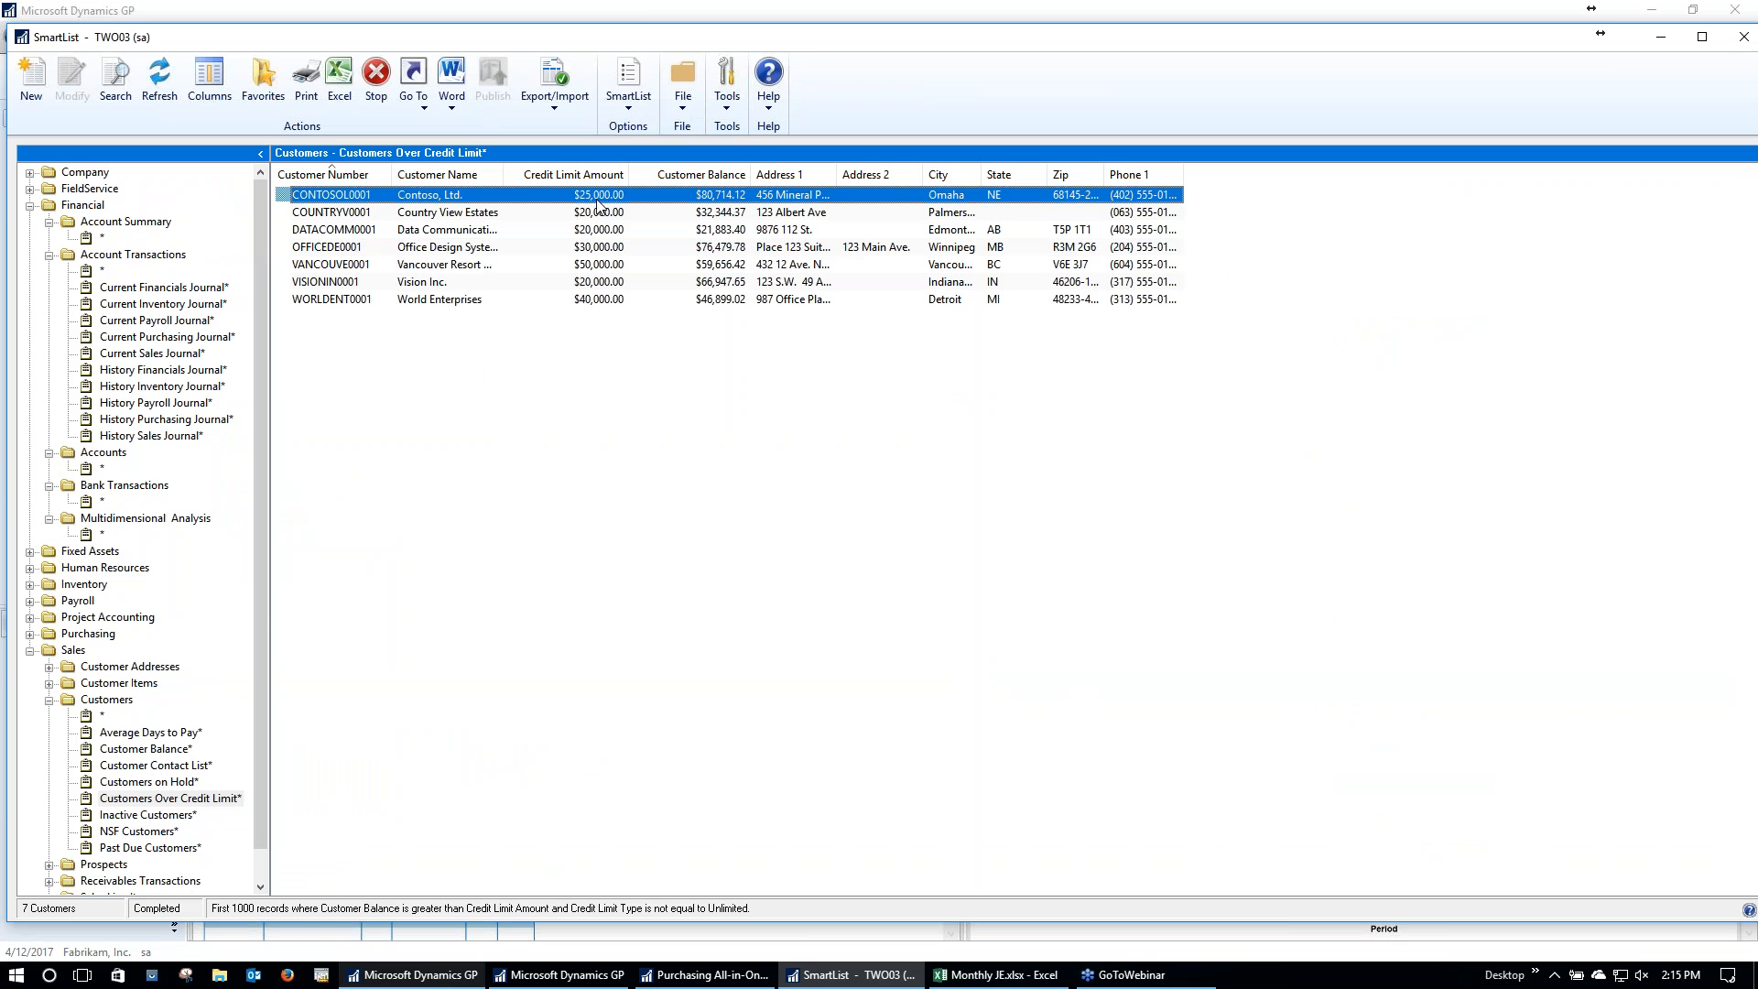
double_click(421, 196)
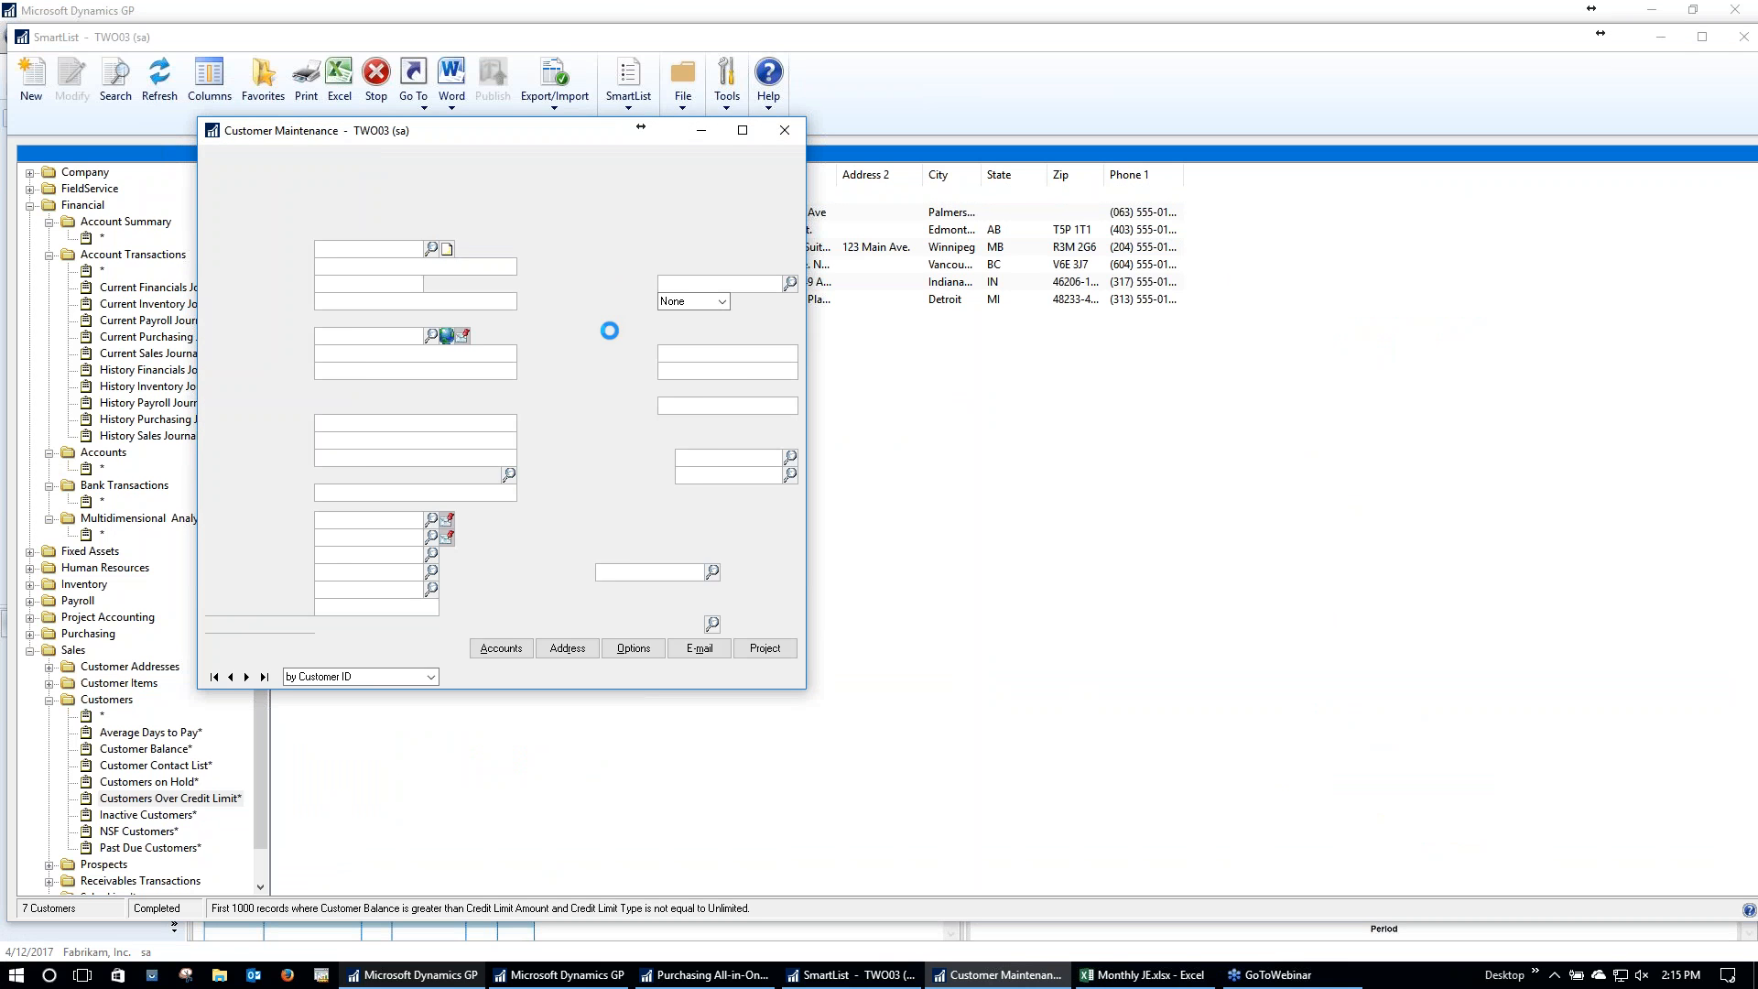
click(632, 649)
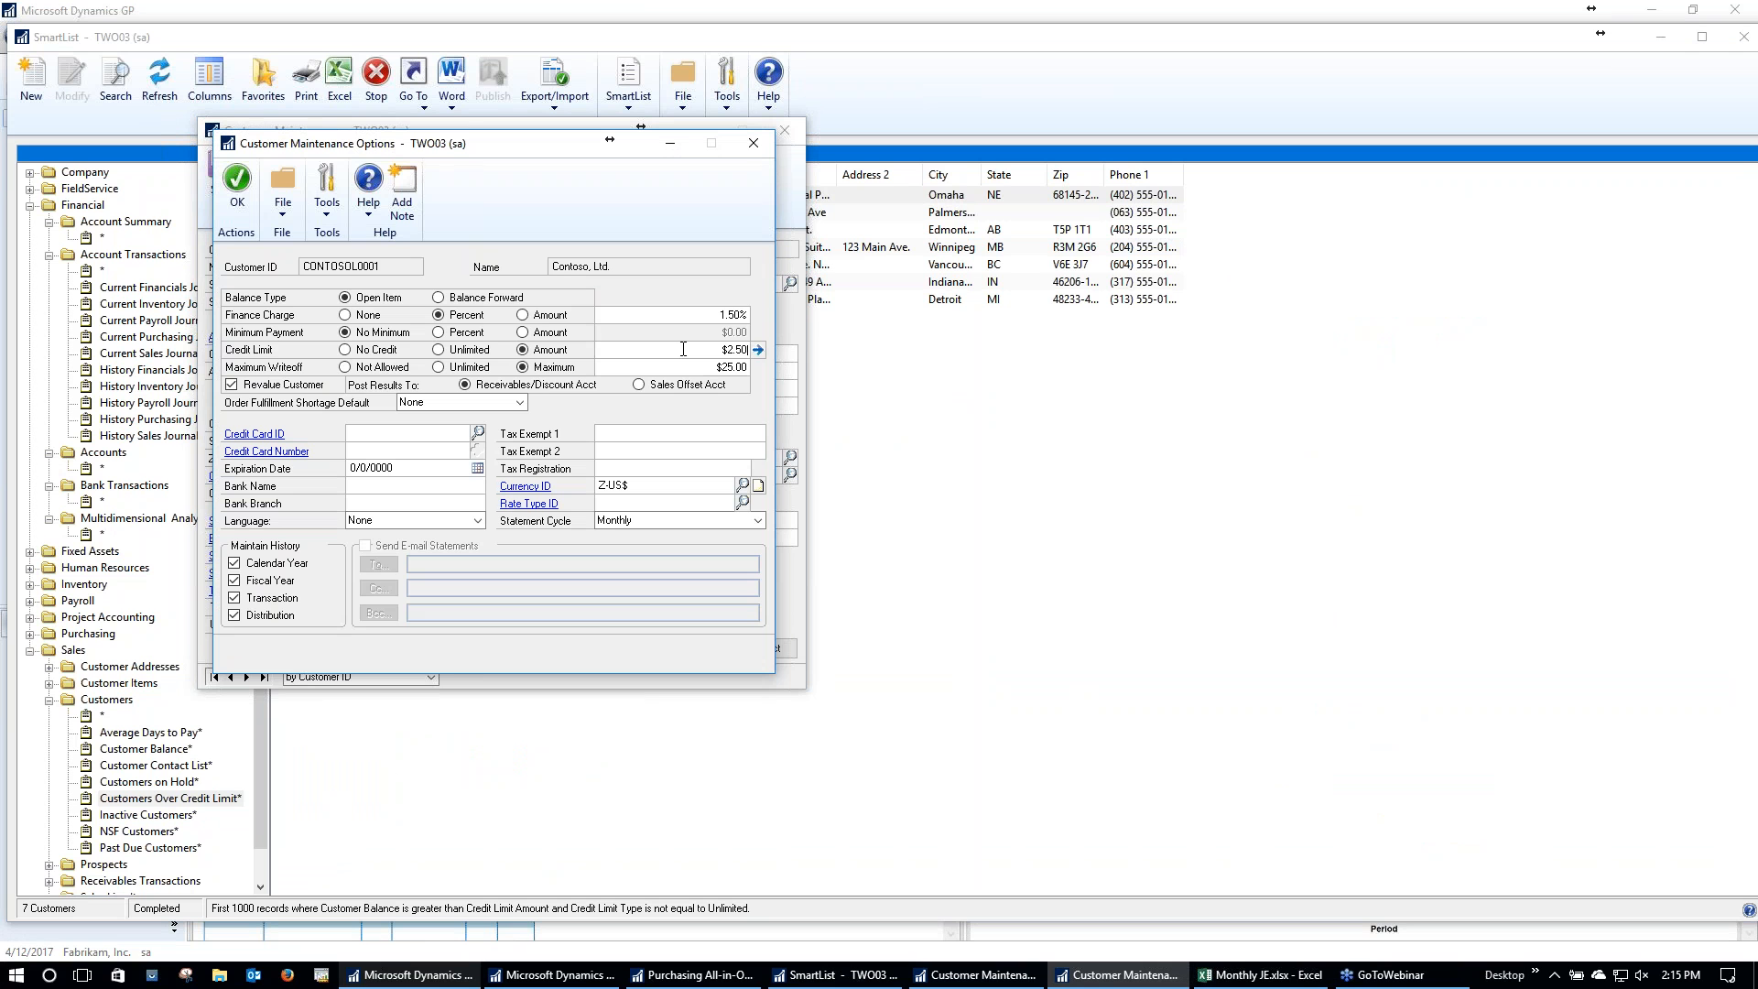
text(000.00)
key(Tab)
click(237, 183)
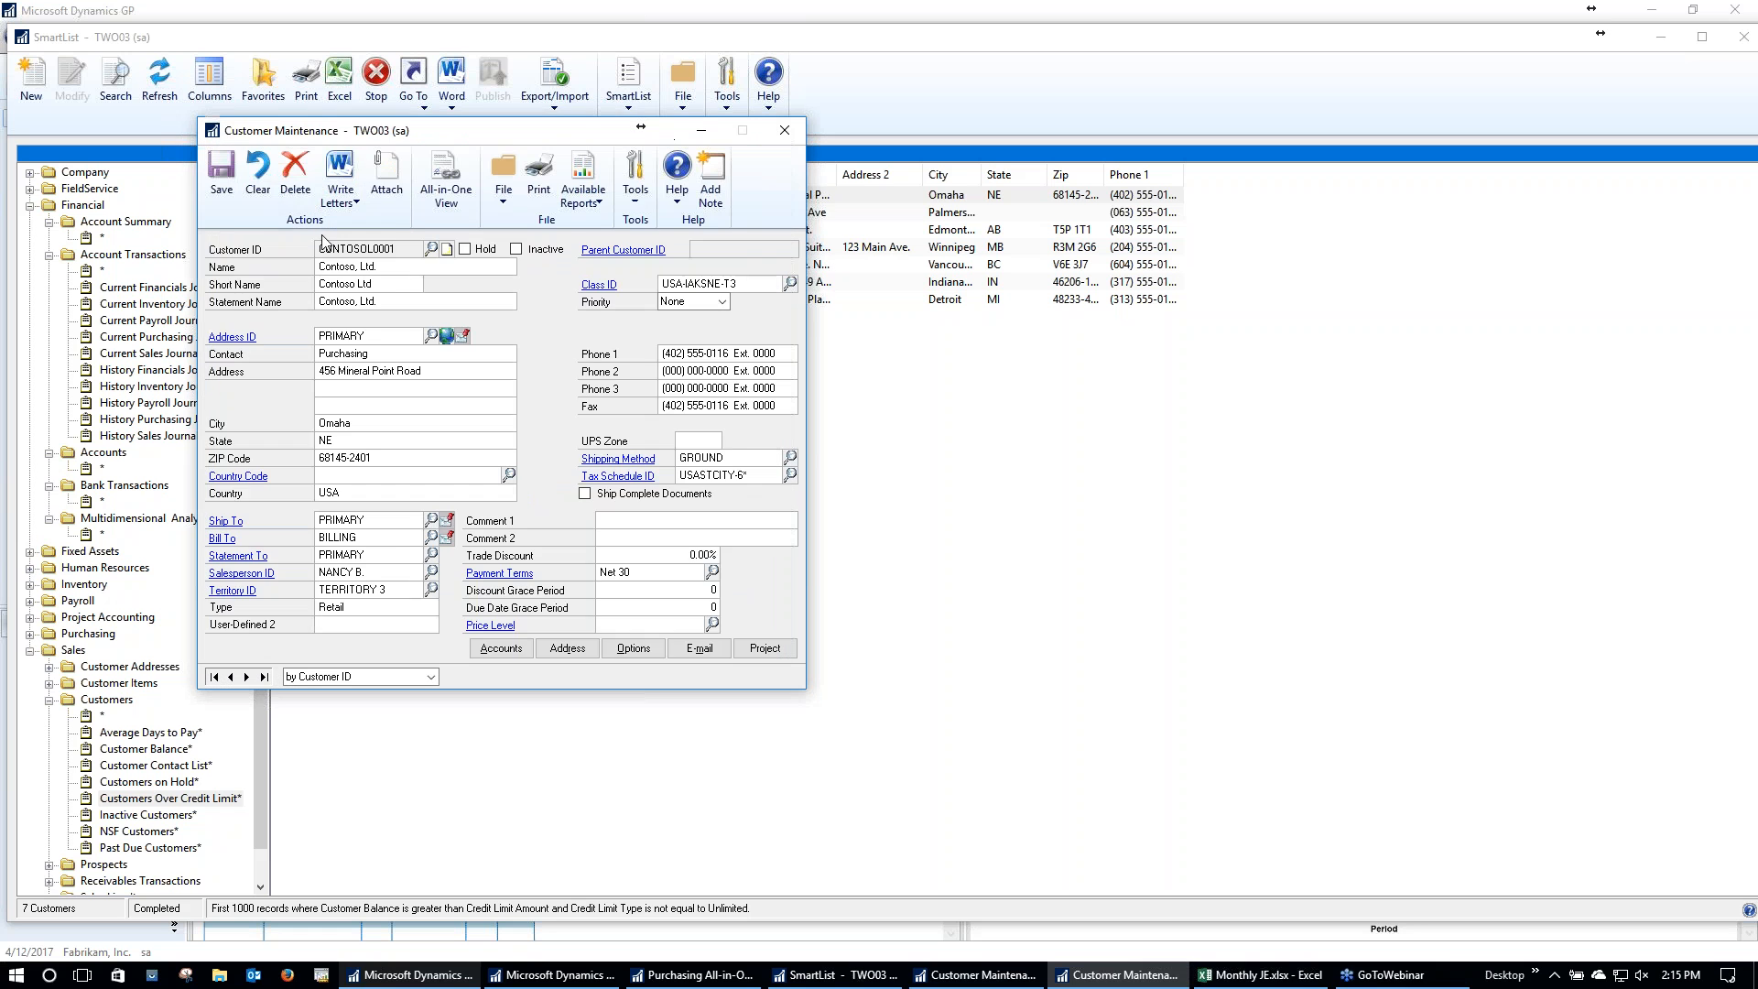
Step: Attach Credit Increase Request.docx to Contoso, Ltd.'s customer card, replacing the existing file, save the card, and close SmartList
click(389, 187)
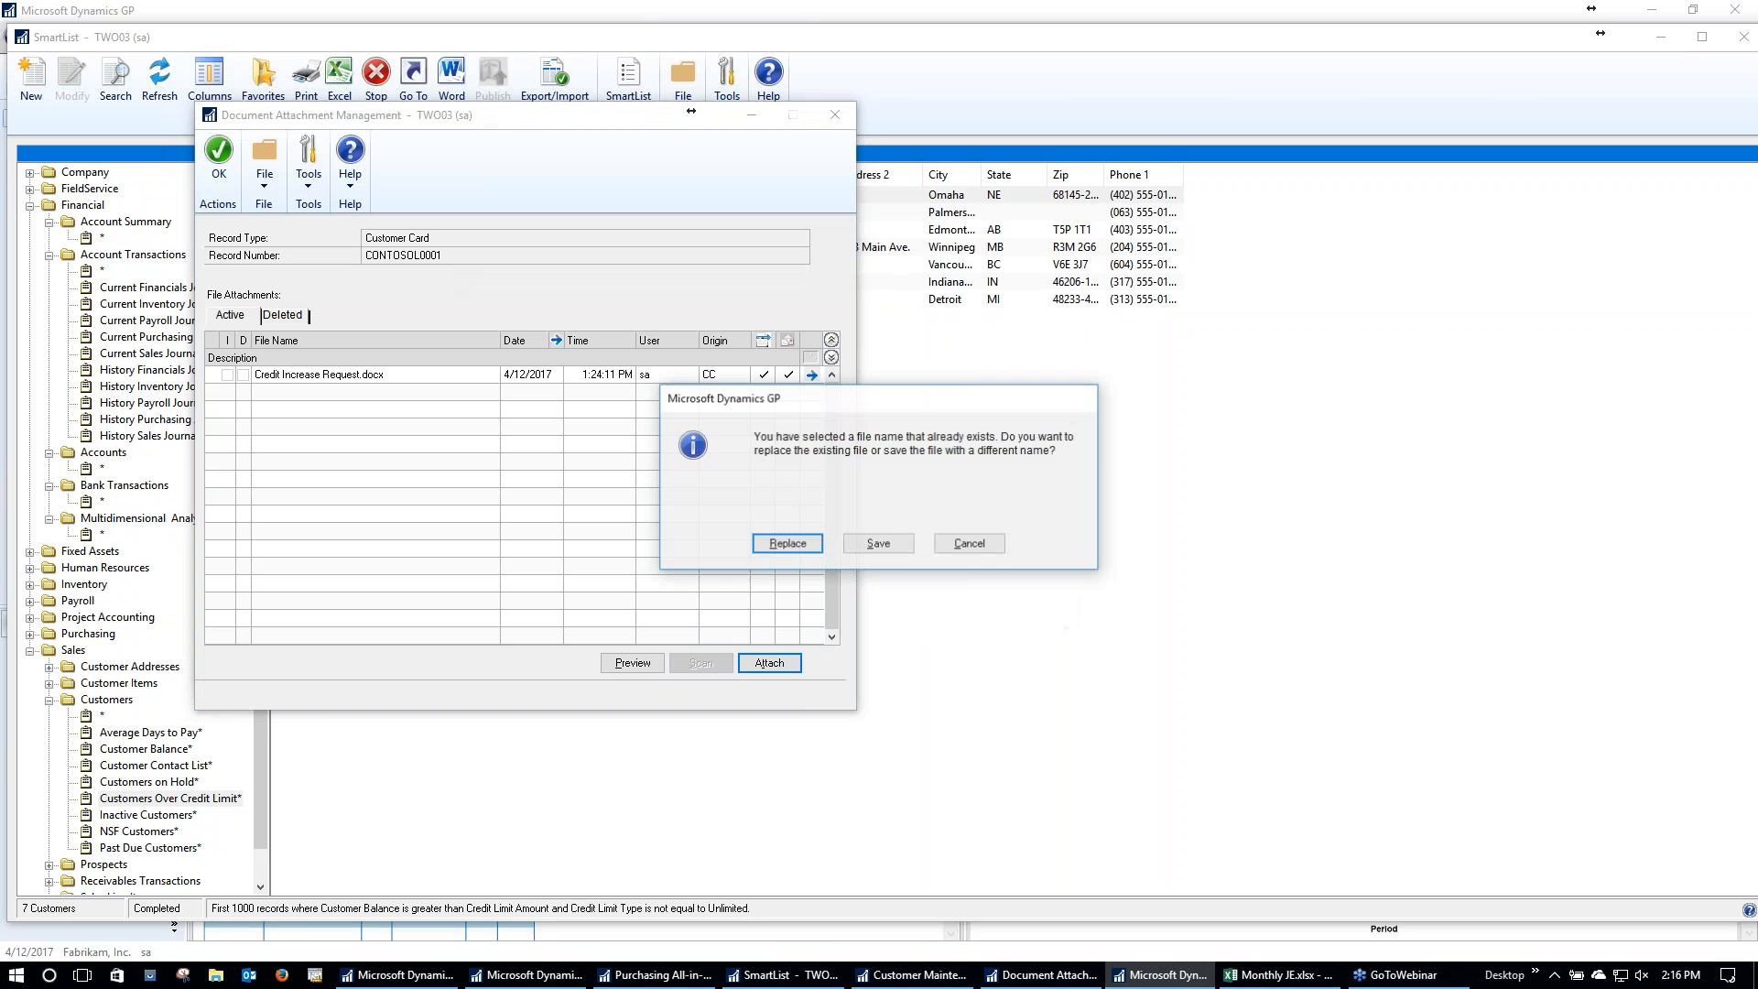
click(796, 549)
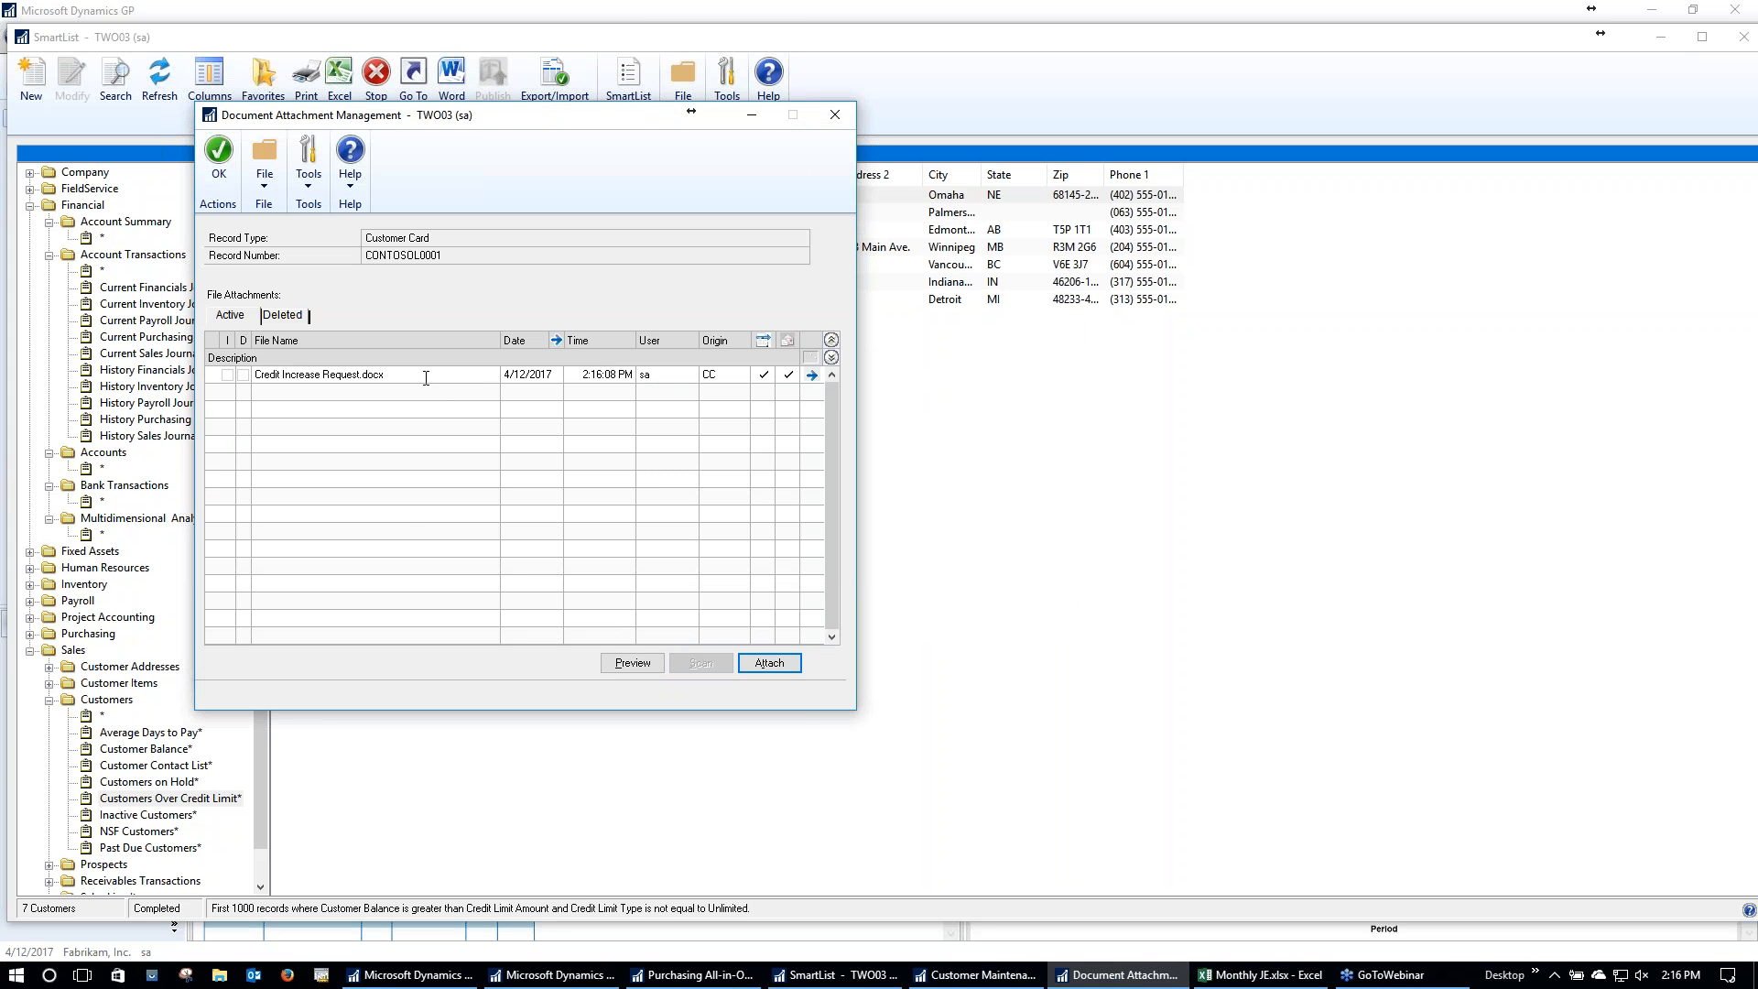
click(220, 160)
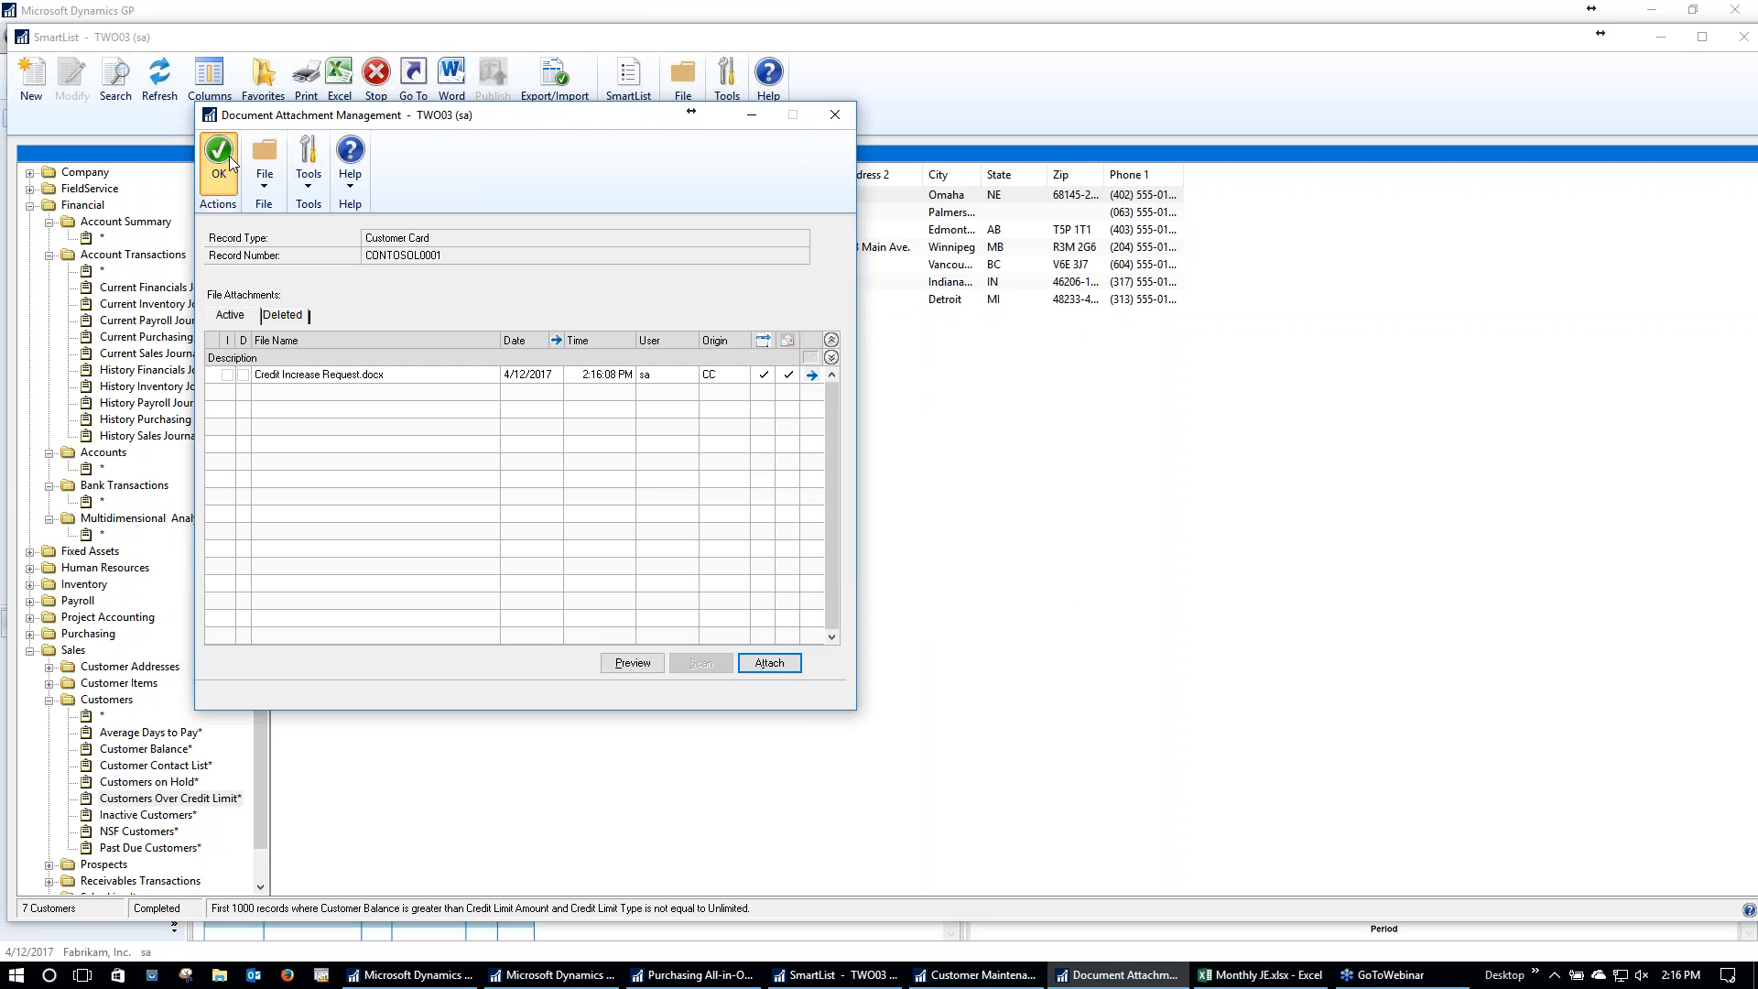
click(231, 163)
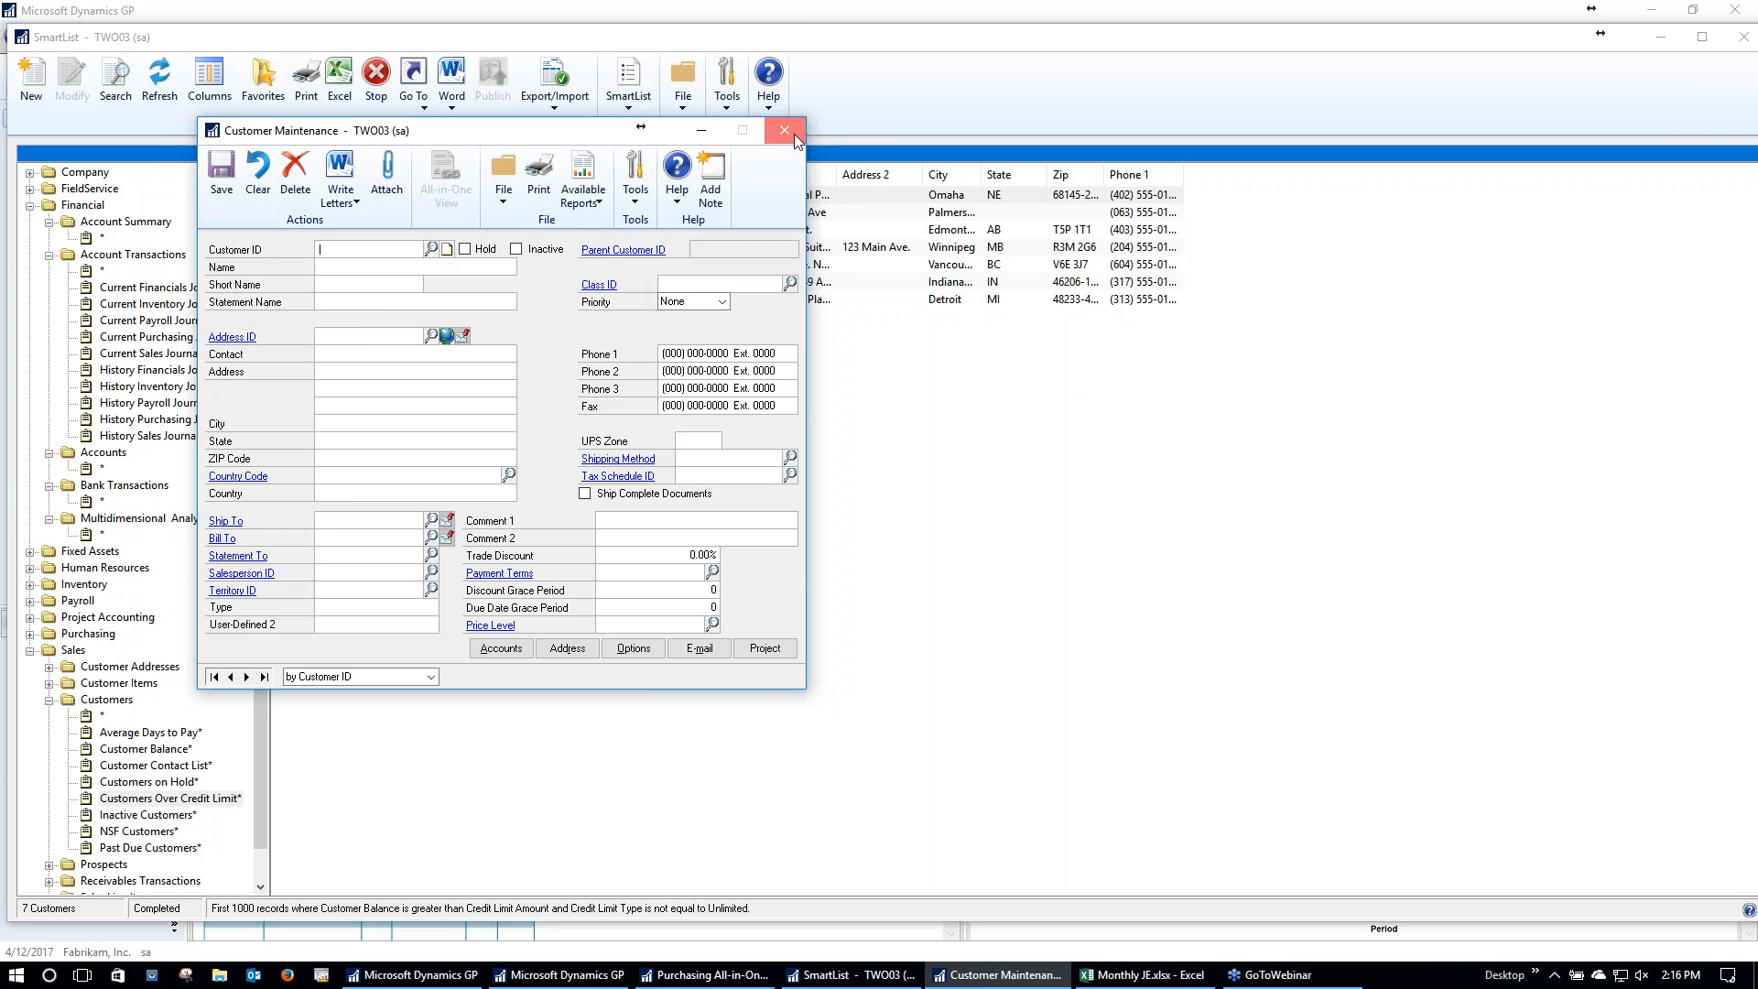
click(789, 132)
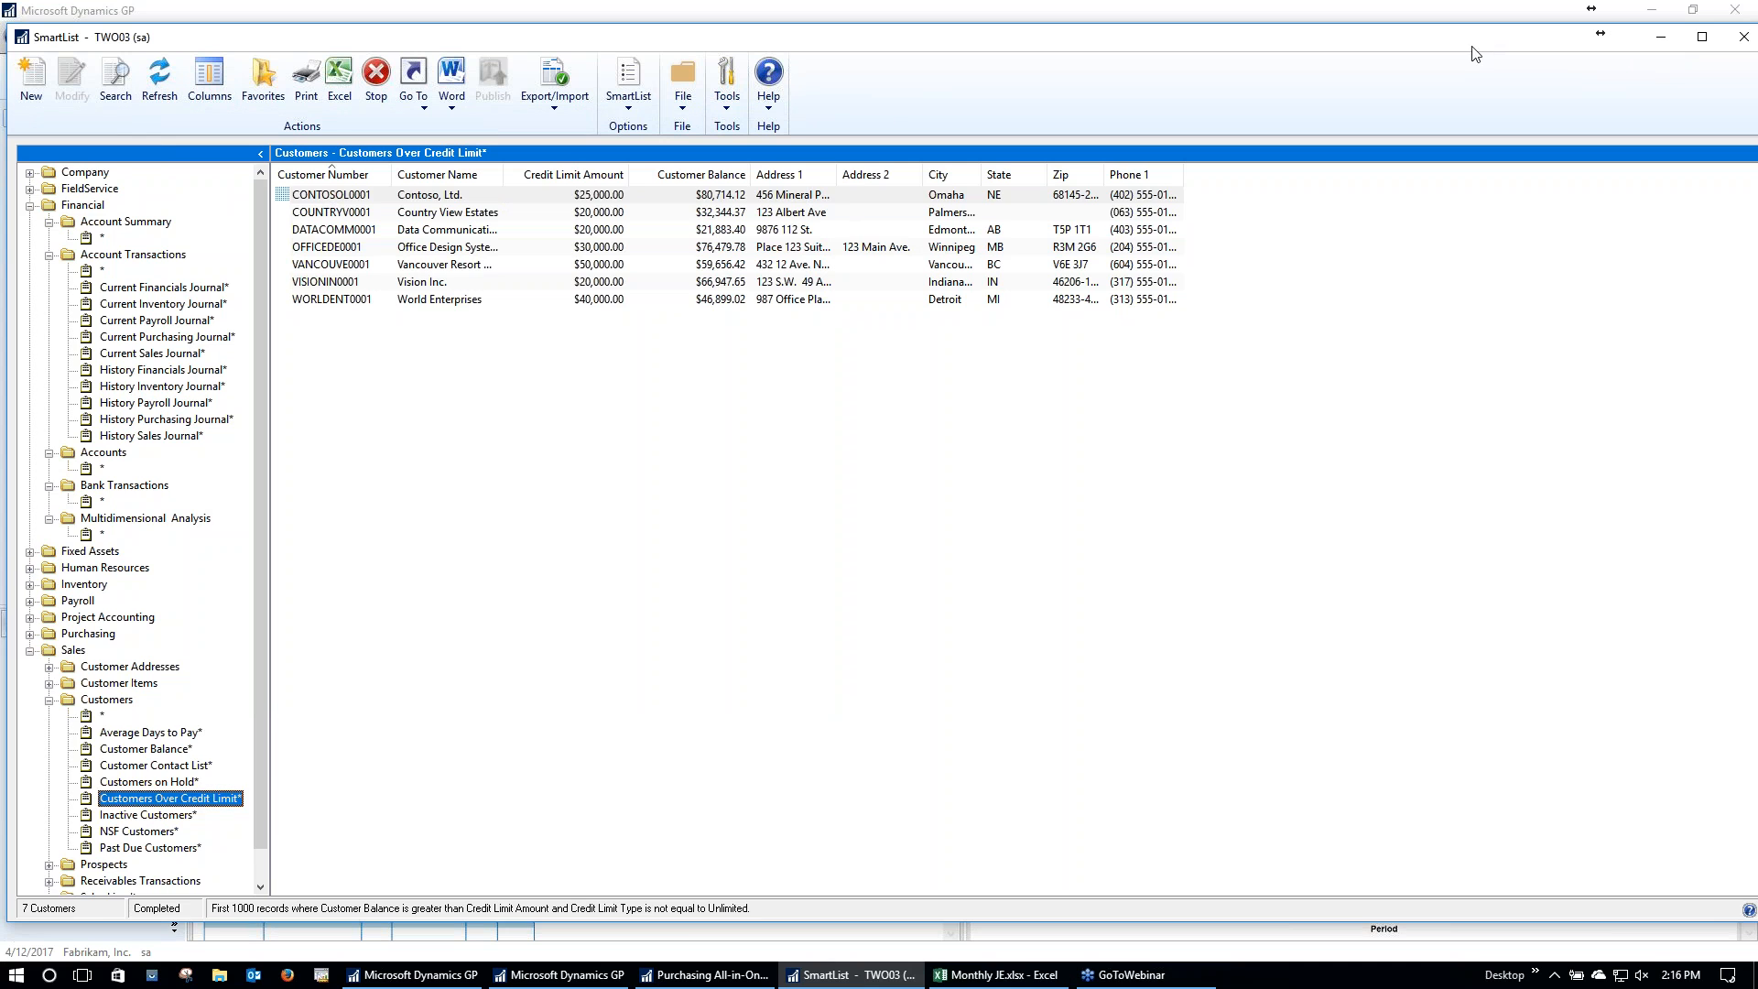
drag(1472, 47, 1362, 80)
click(1633, 69)
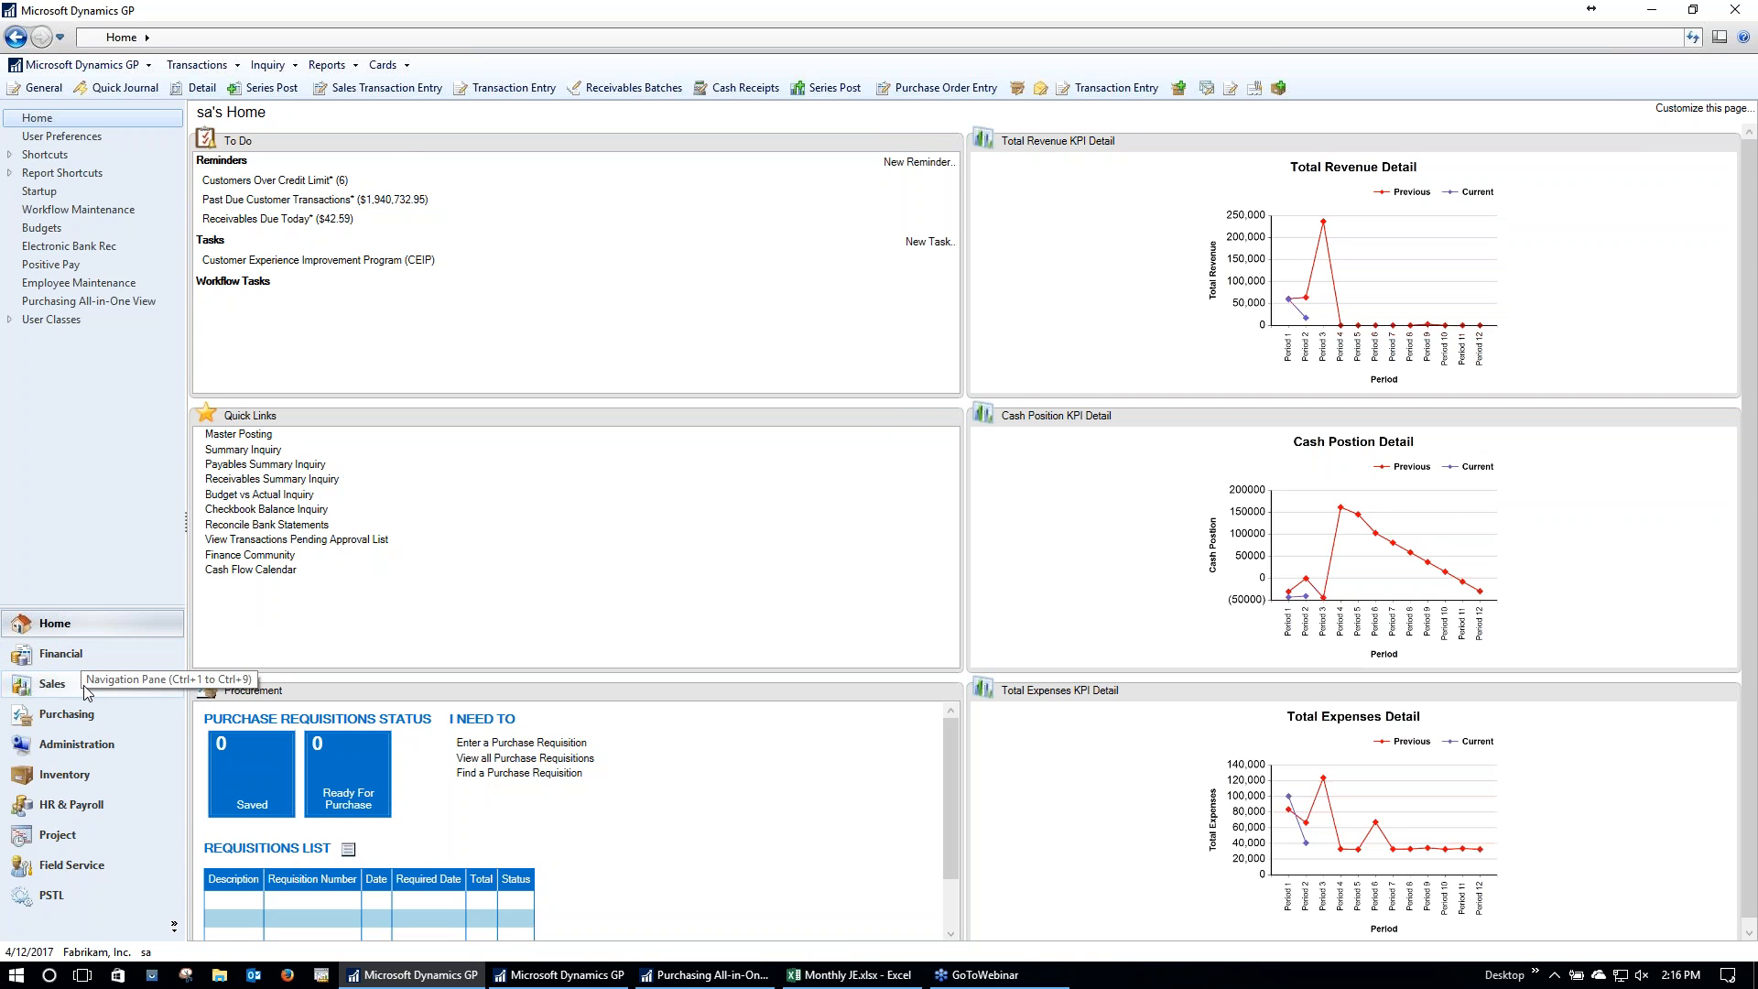
Step: Load invoice STDINV2261 for Astor Suites in Sales Transaction Entry and send it by e-mail
click(396, 89)
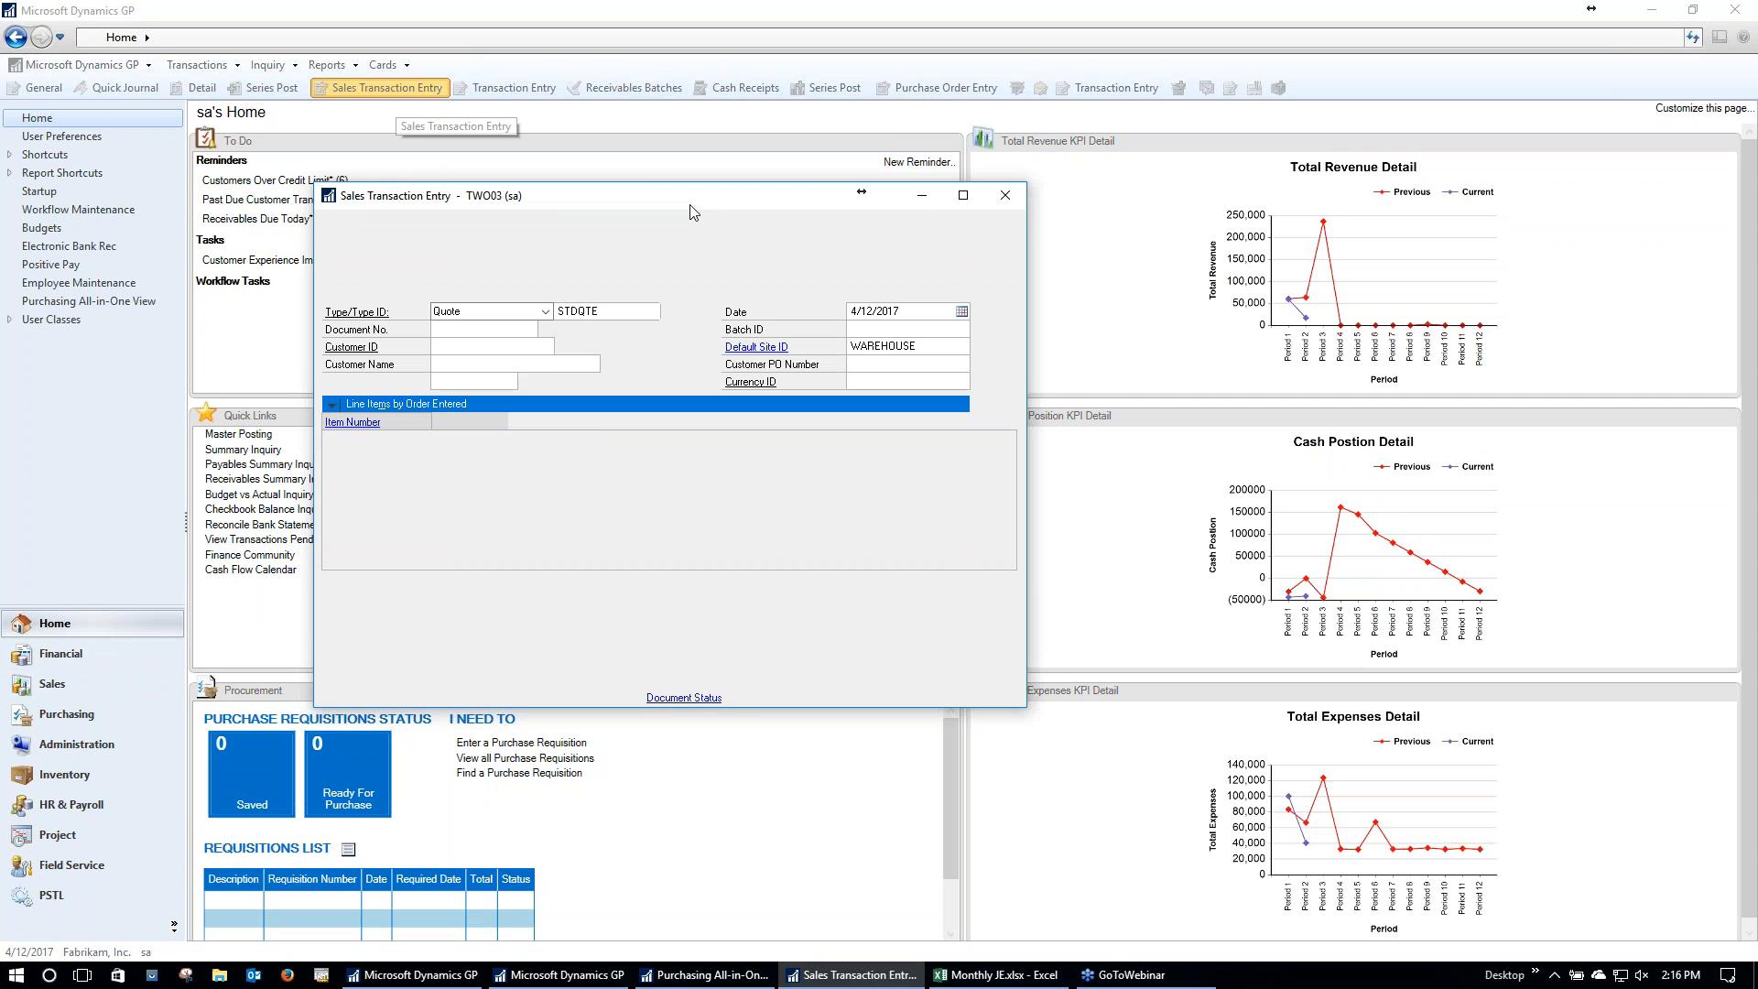
click(545, 311)
drag(541, 346, 544, 357)
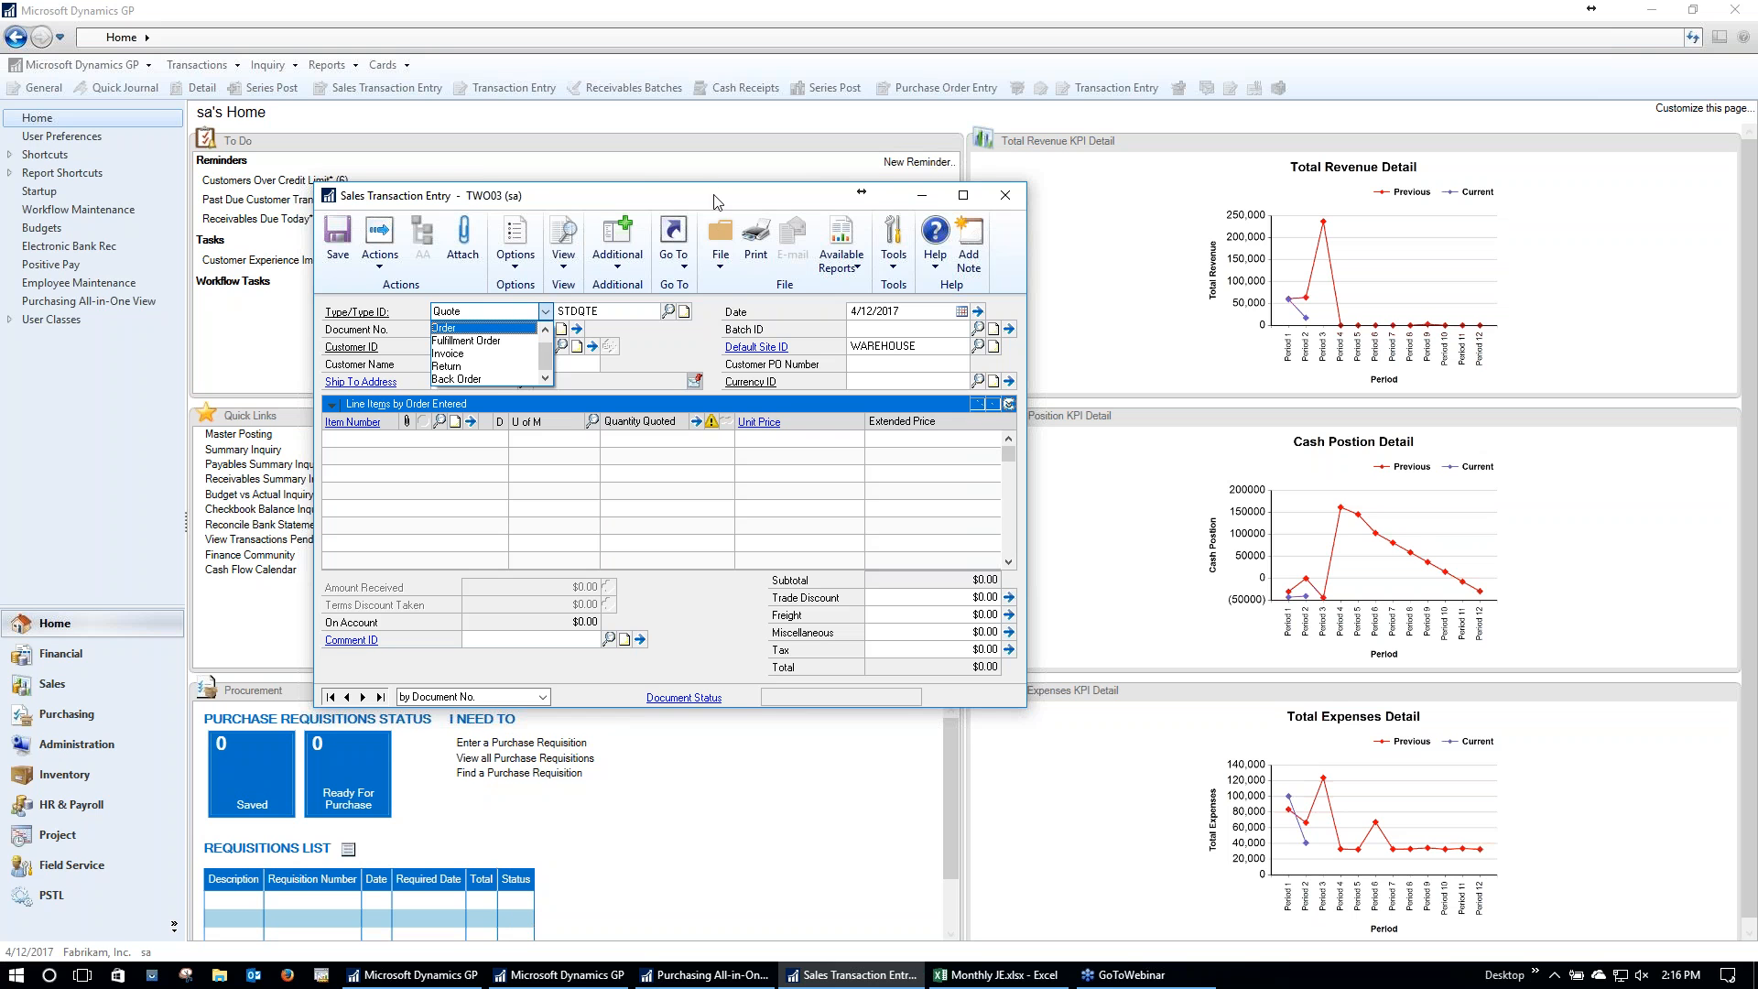
click(470, 353)
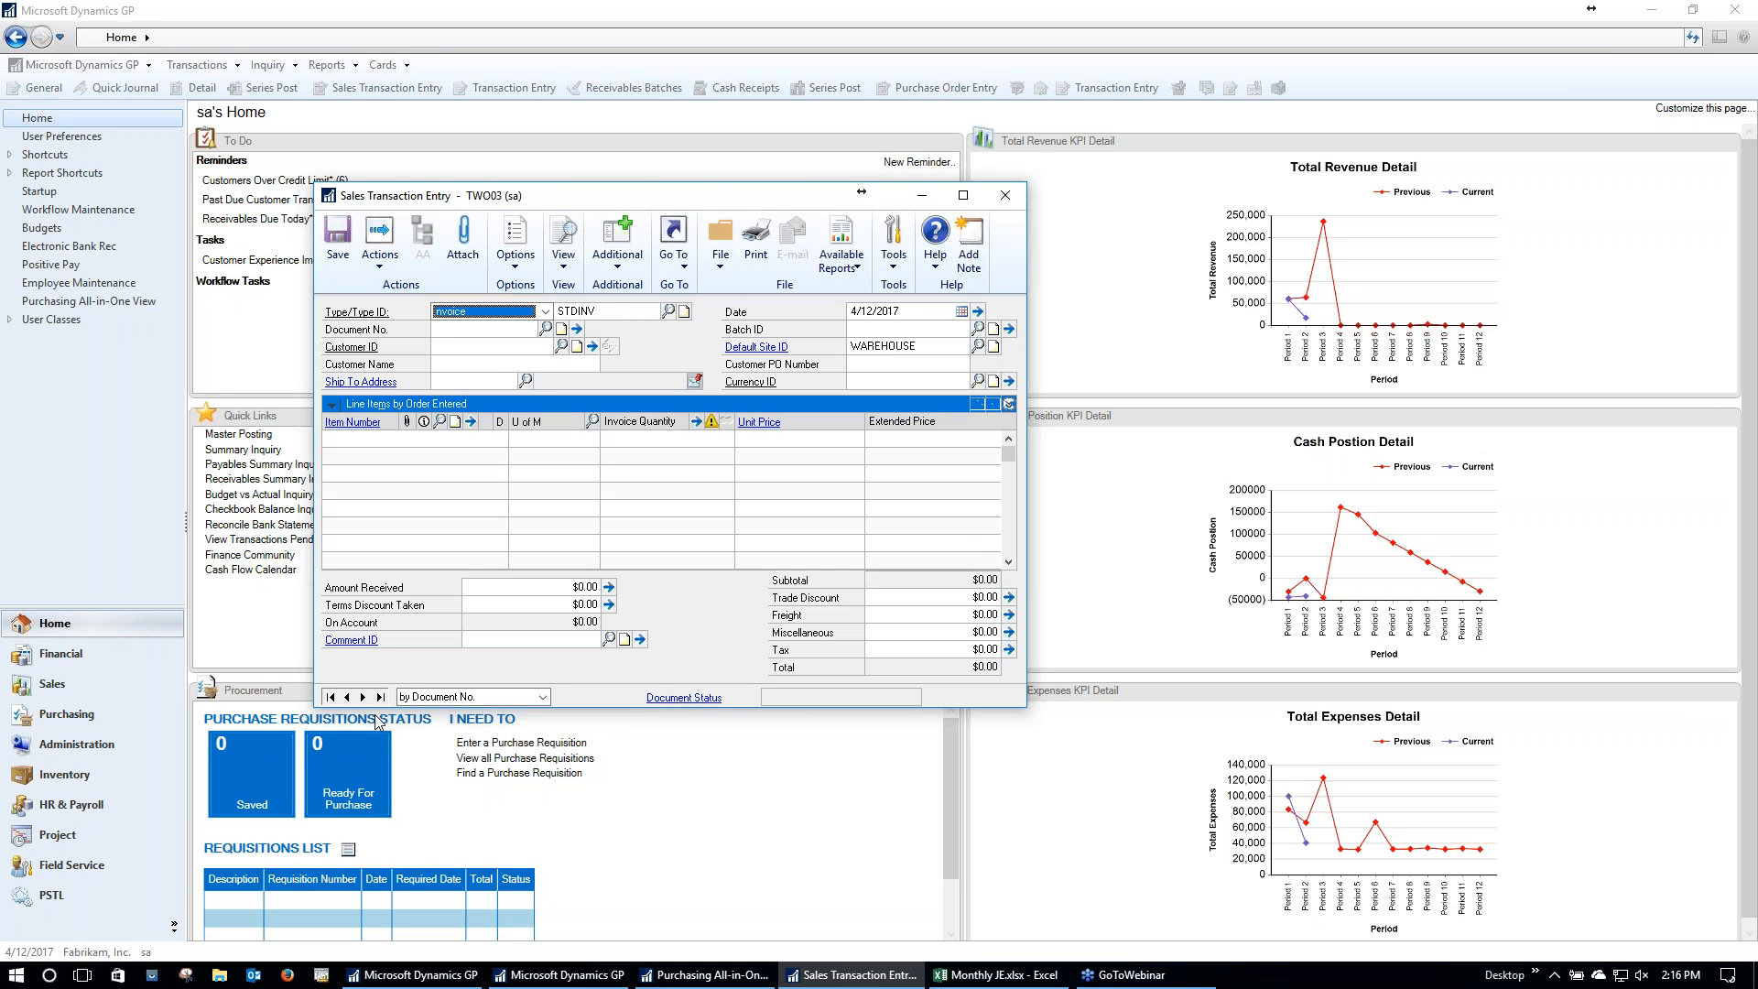
key(Tab)
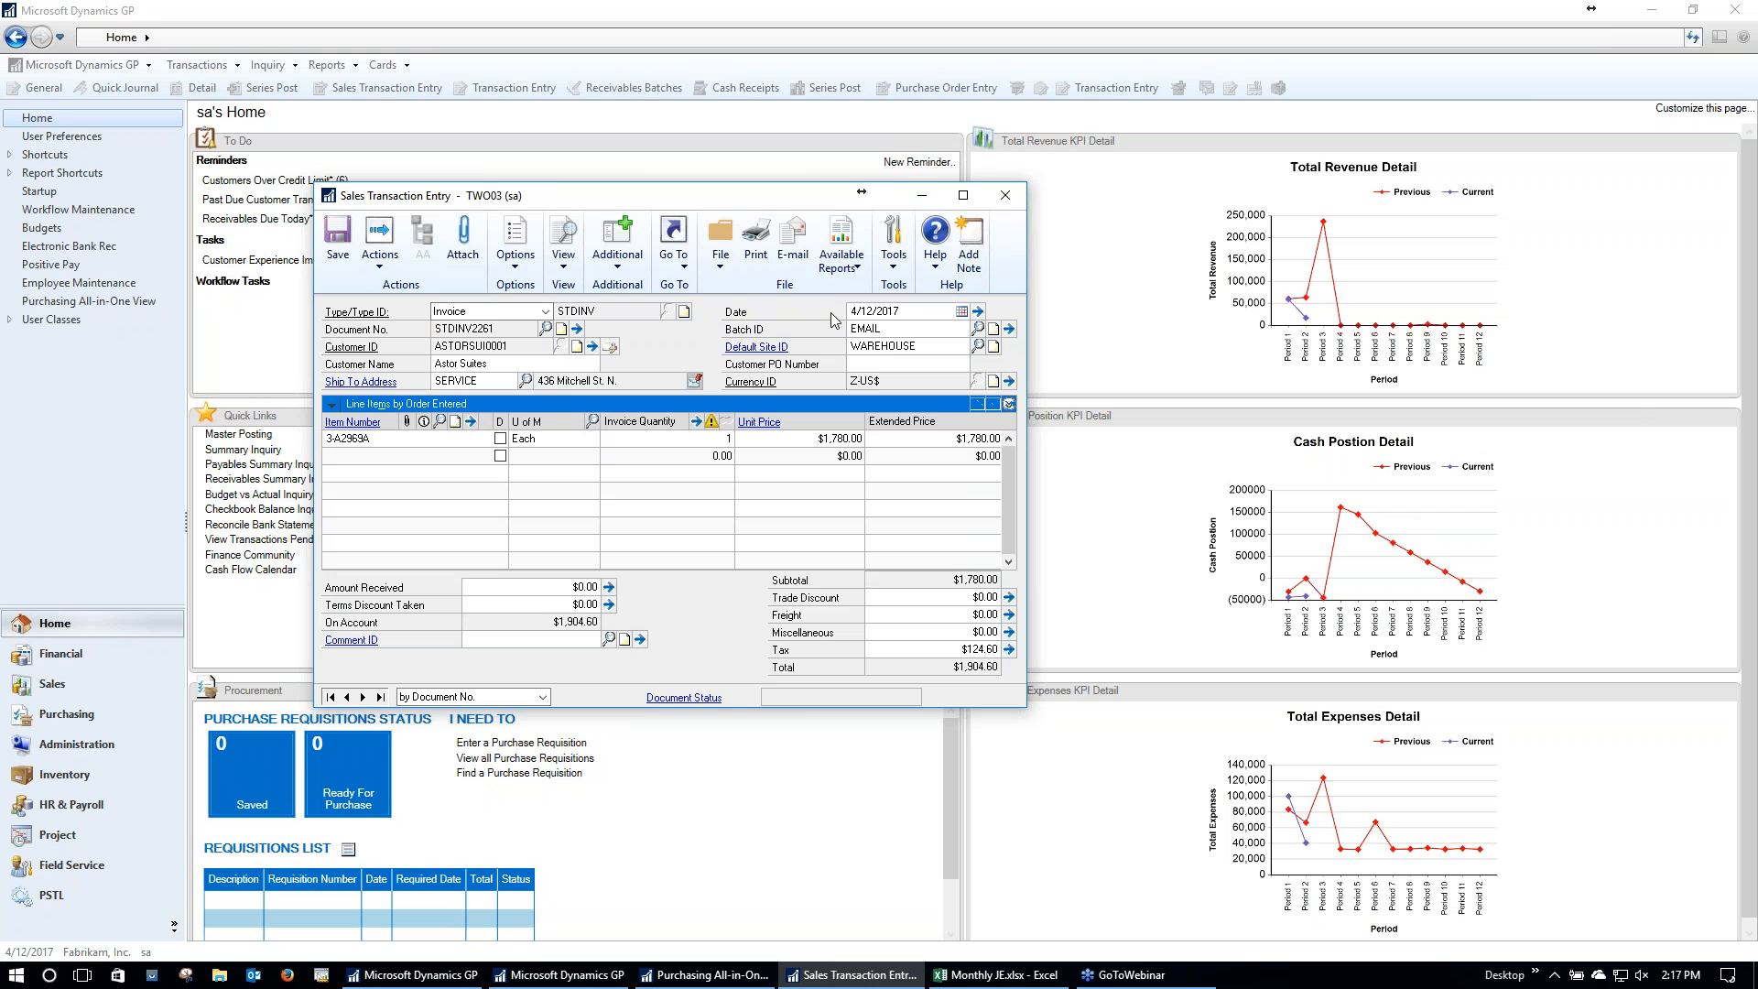
click(794, 247)
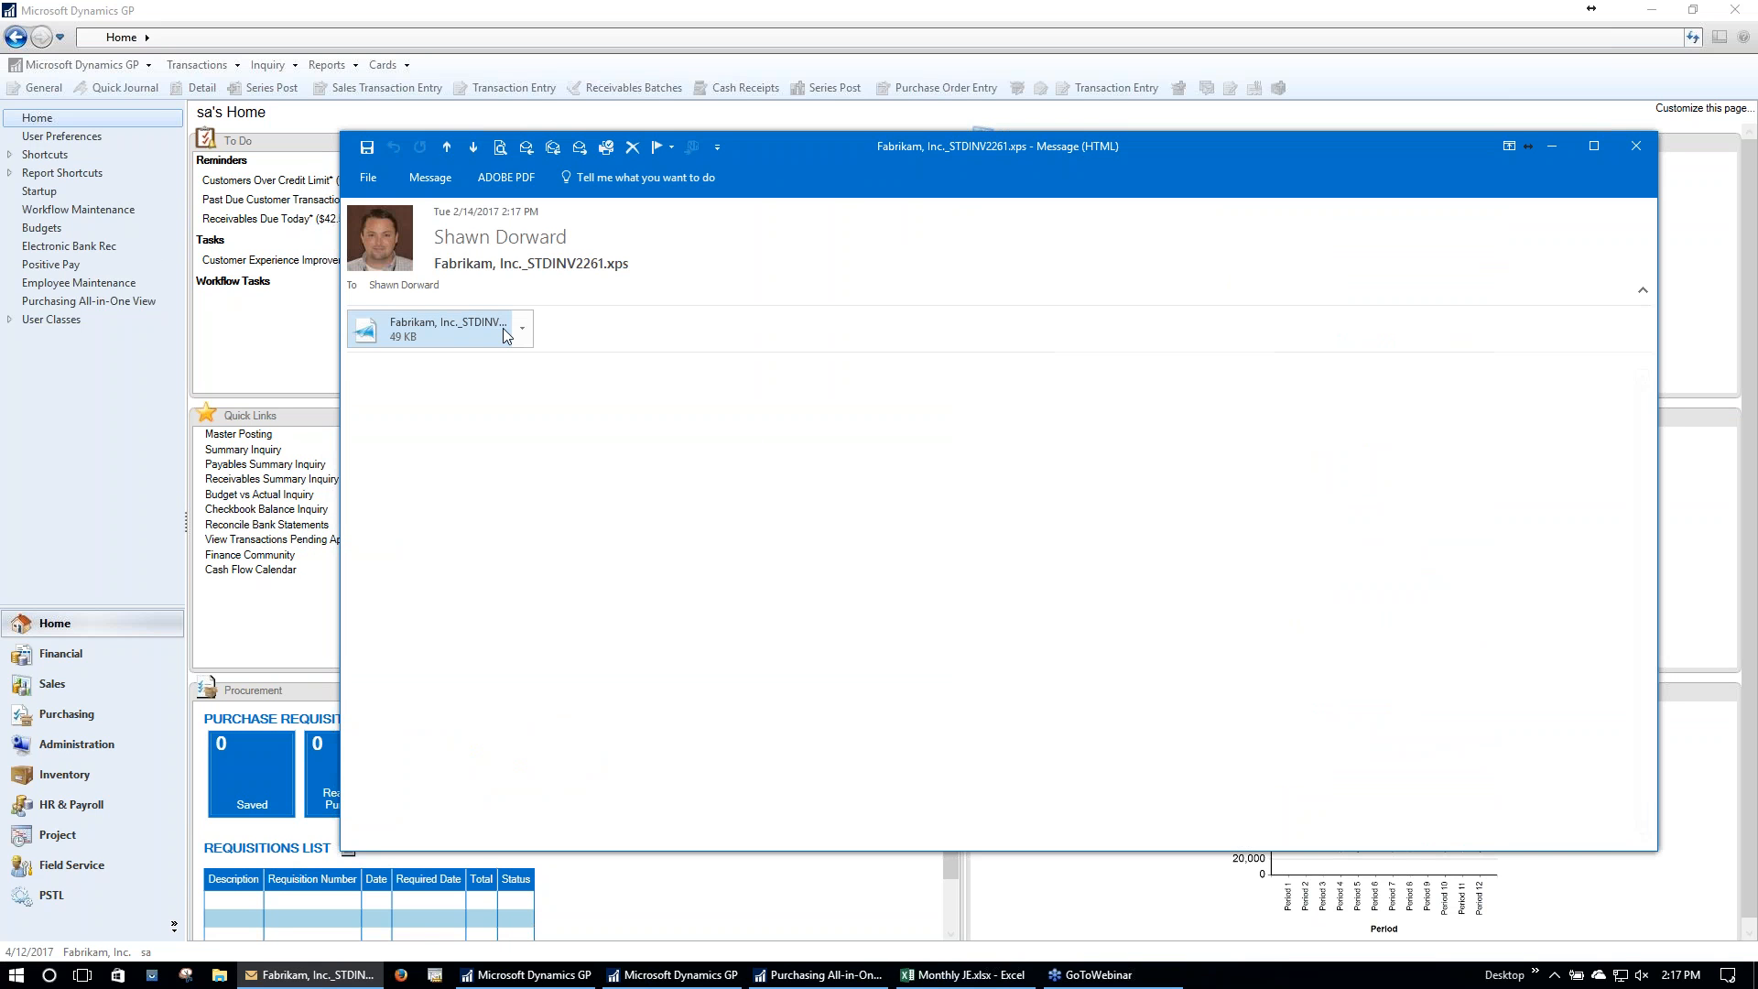
Step: Preview the invoice attached to the received e-mail, read through its line items and totals, and close the message
drag(433, 212, 592, 230)
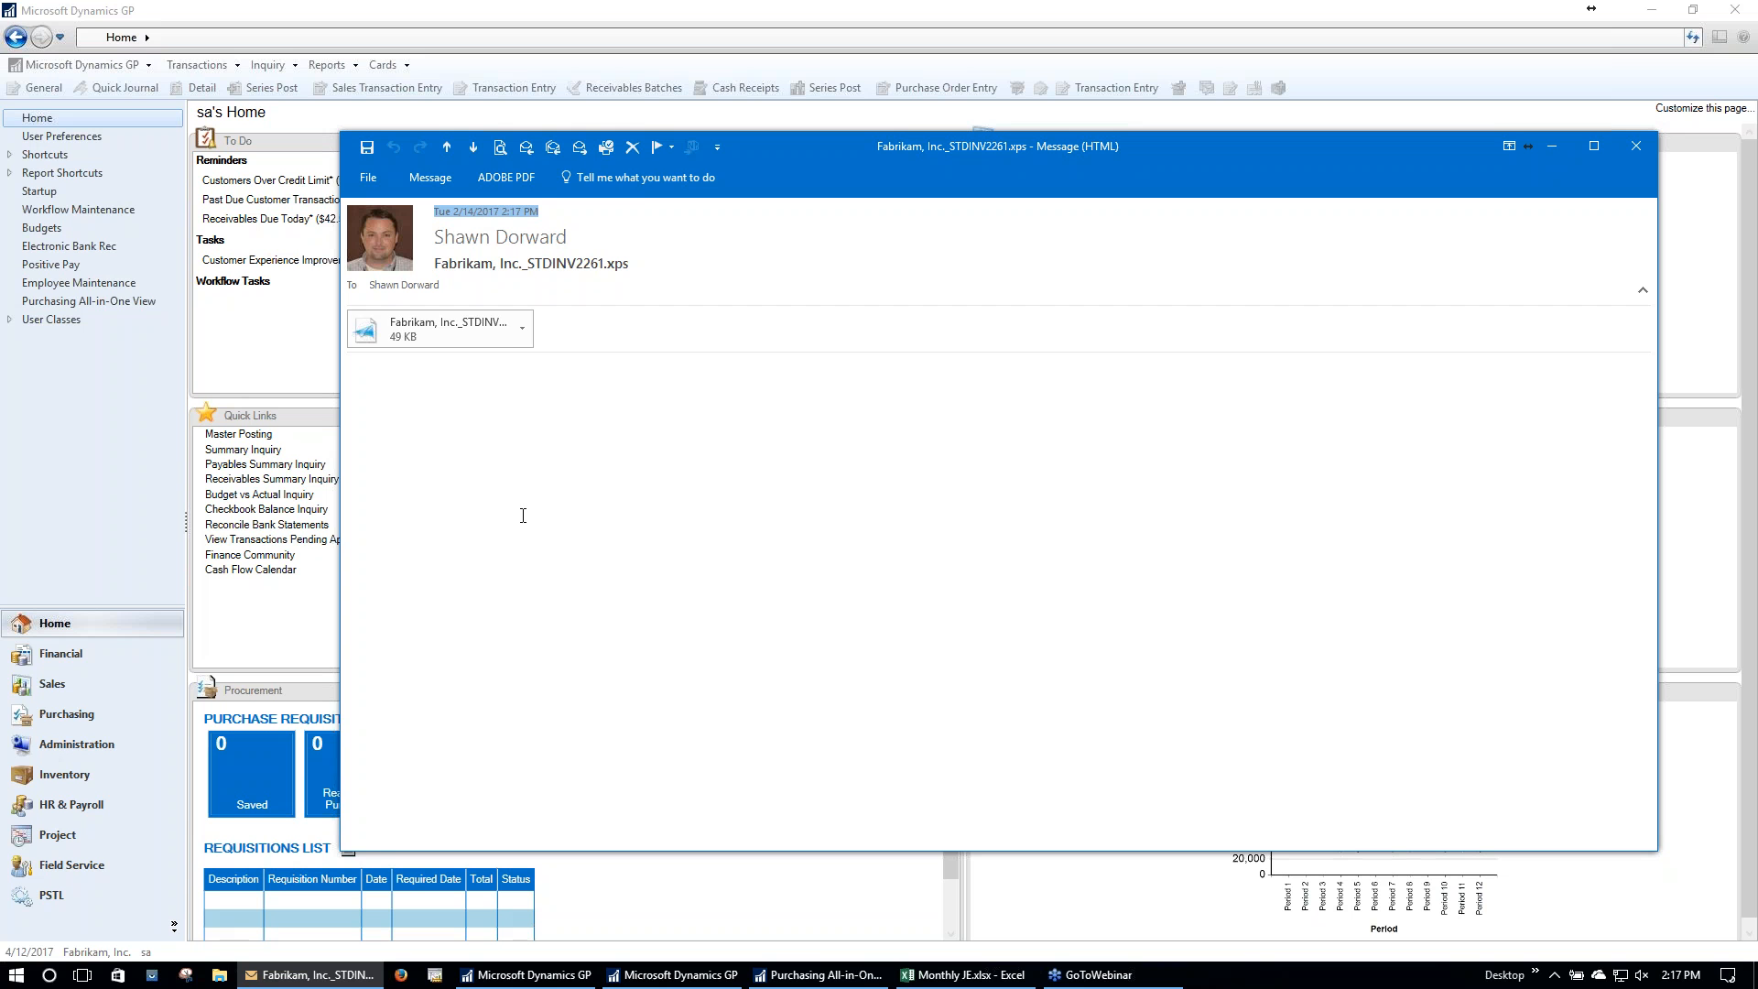
click(447, 327)
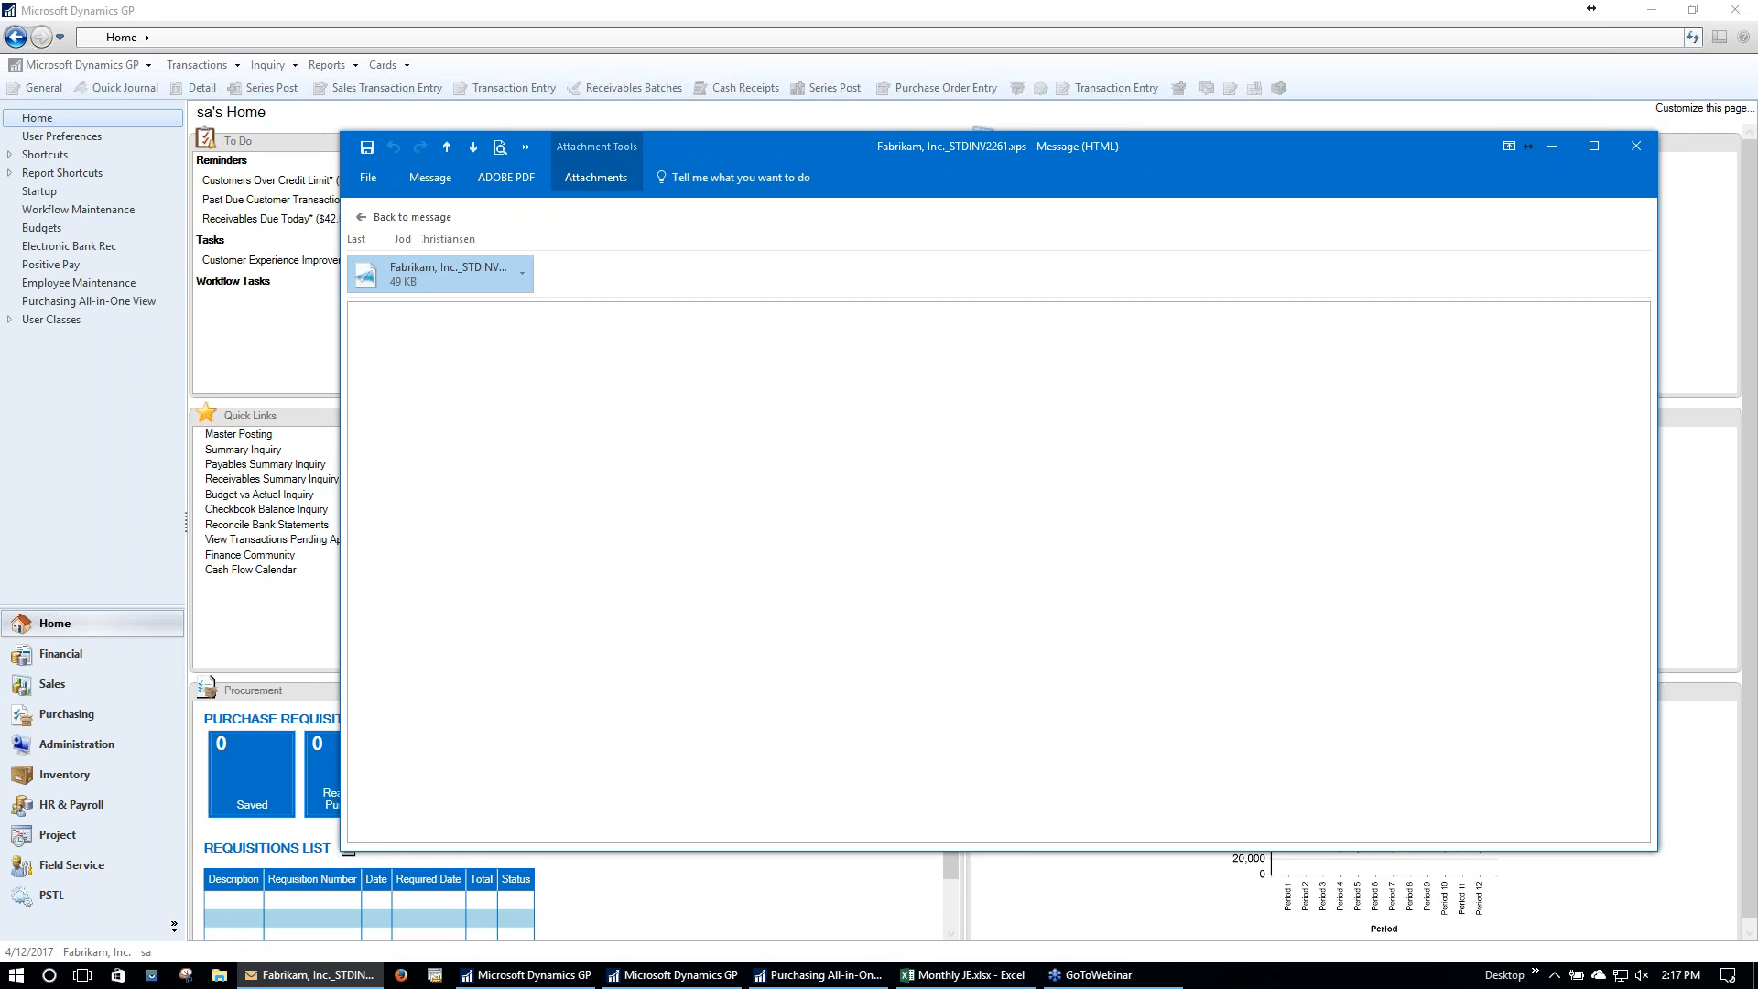
click(430, 380)
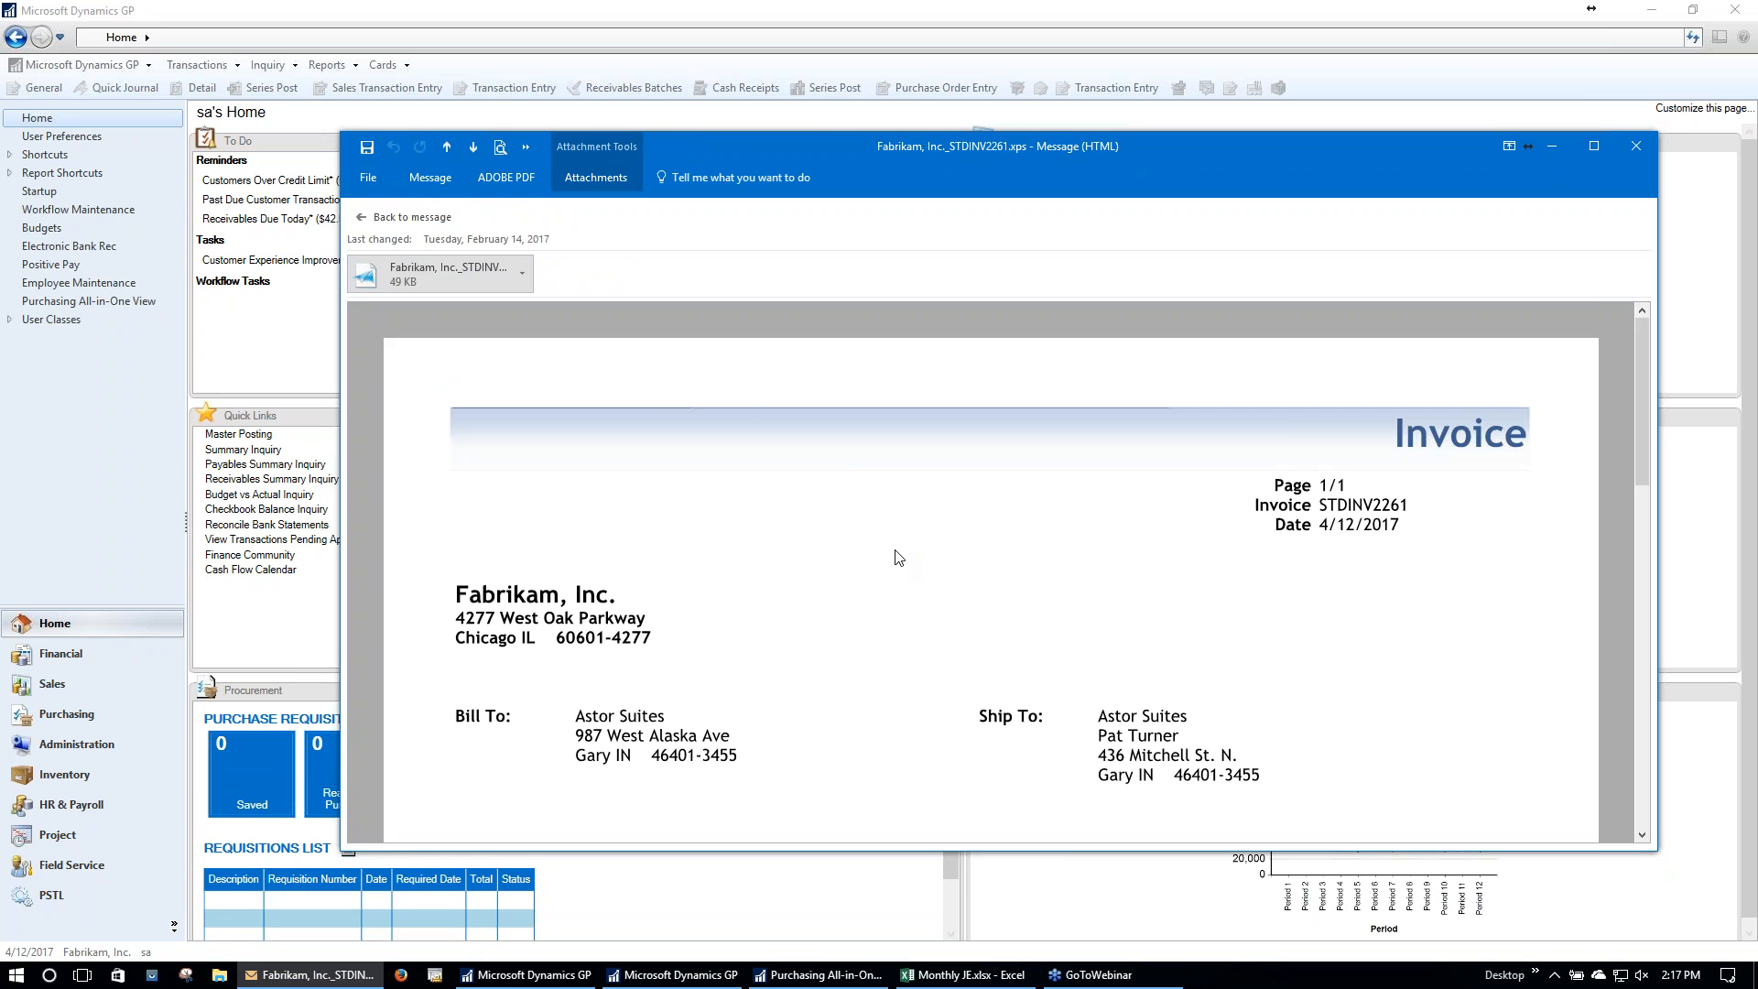
scroll(898, 557, down, 6)
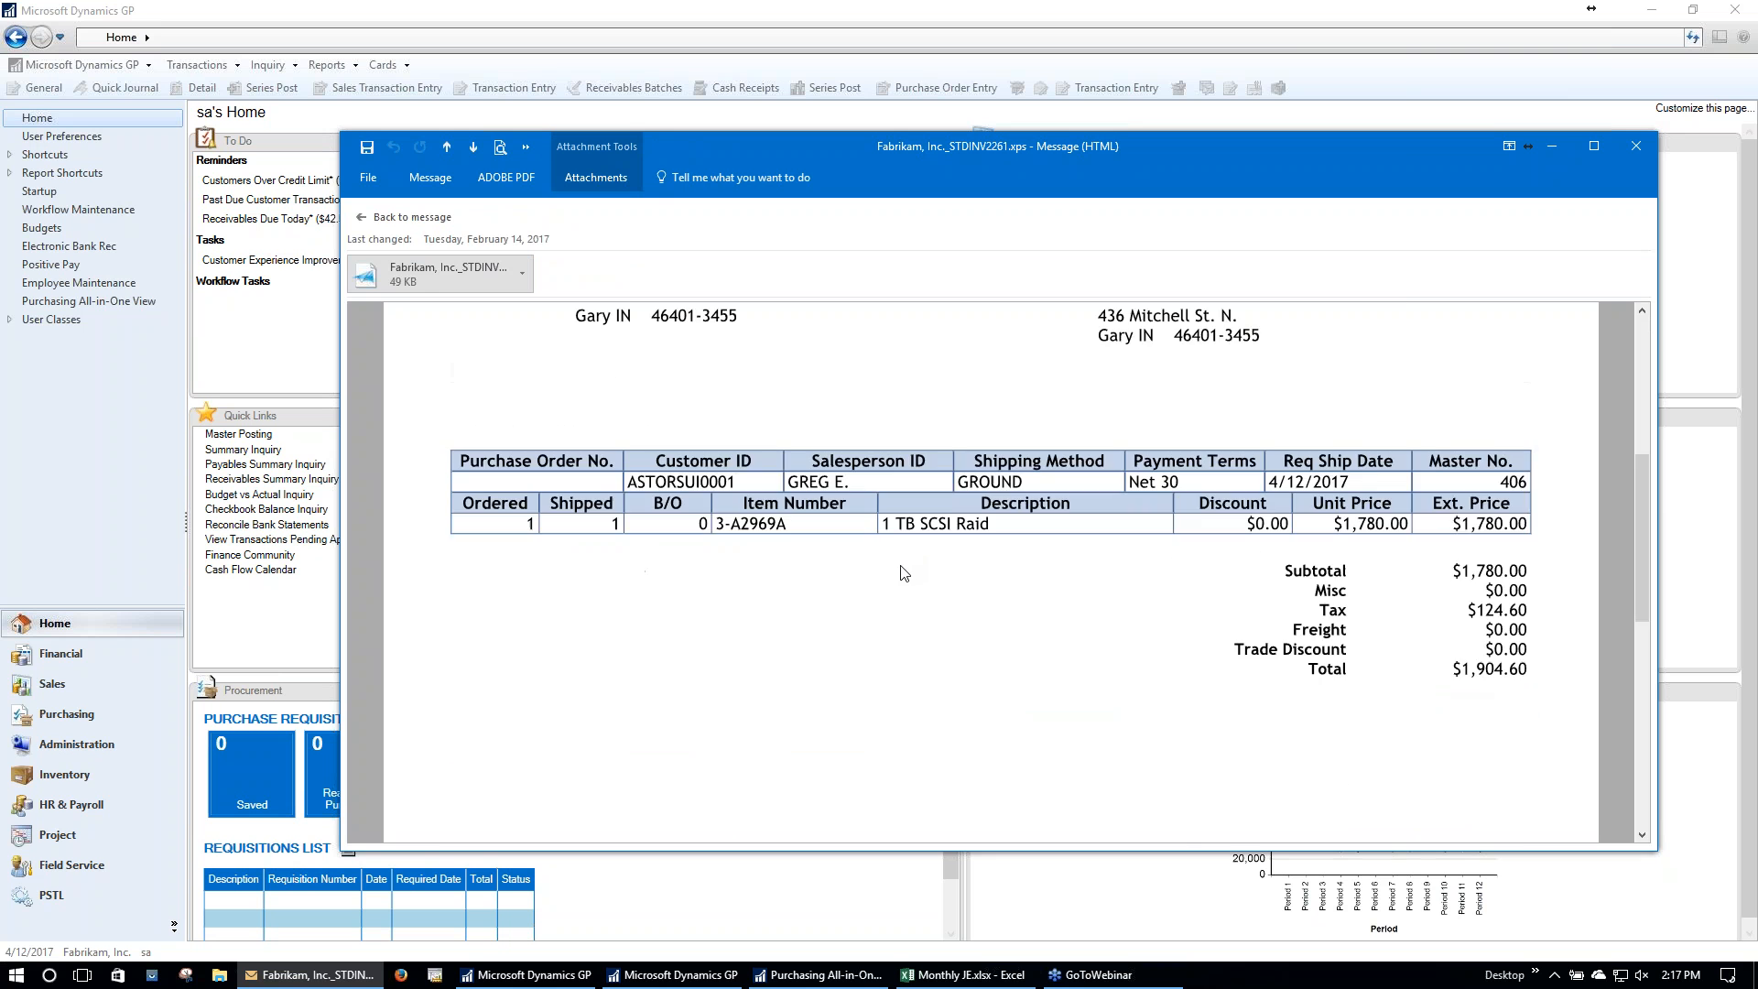
scroll(905, 574, down, 1)
click(1643, 145)
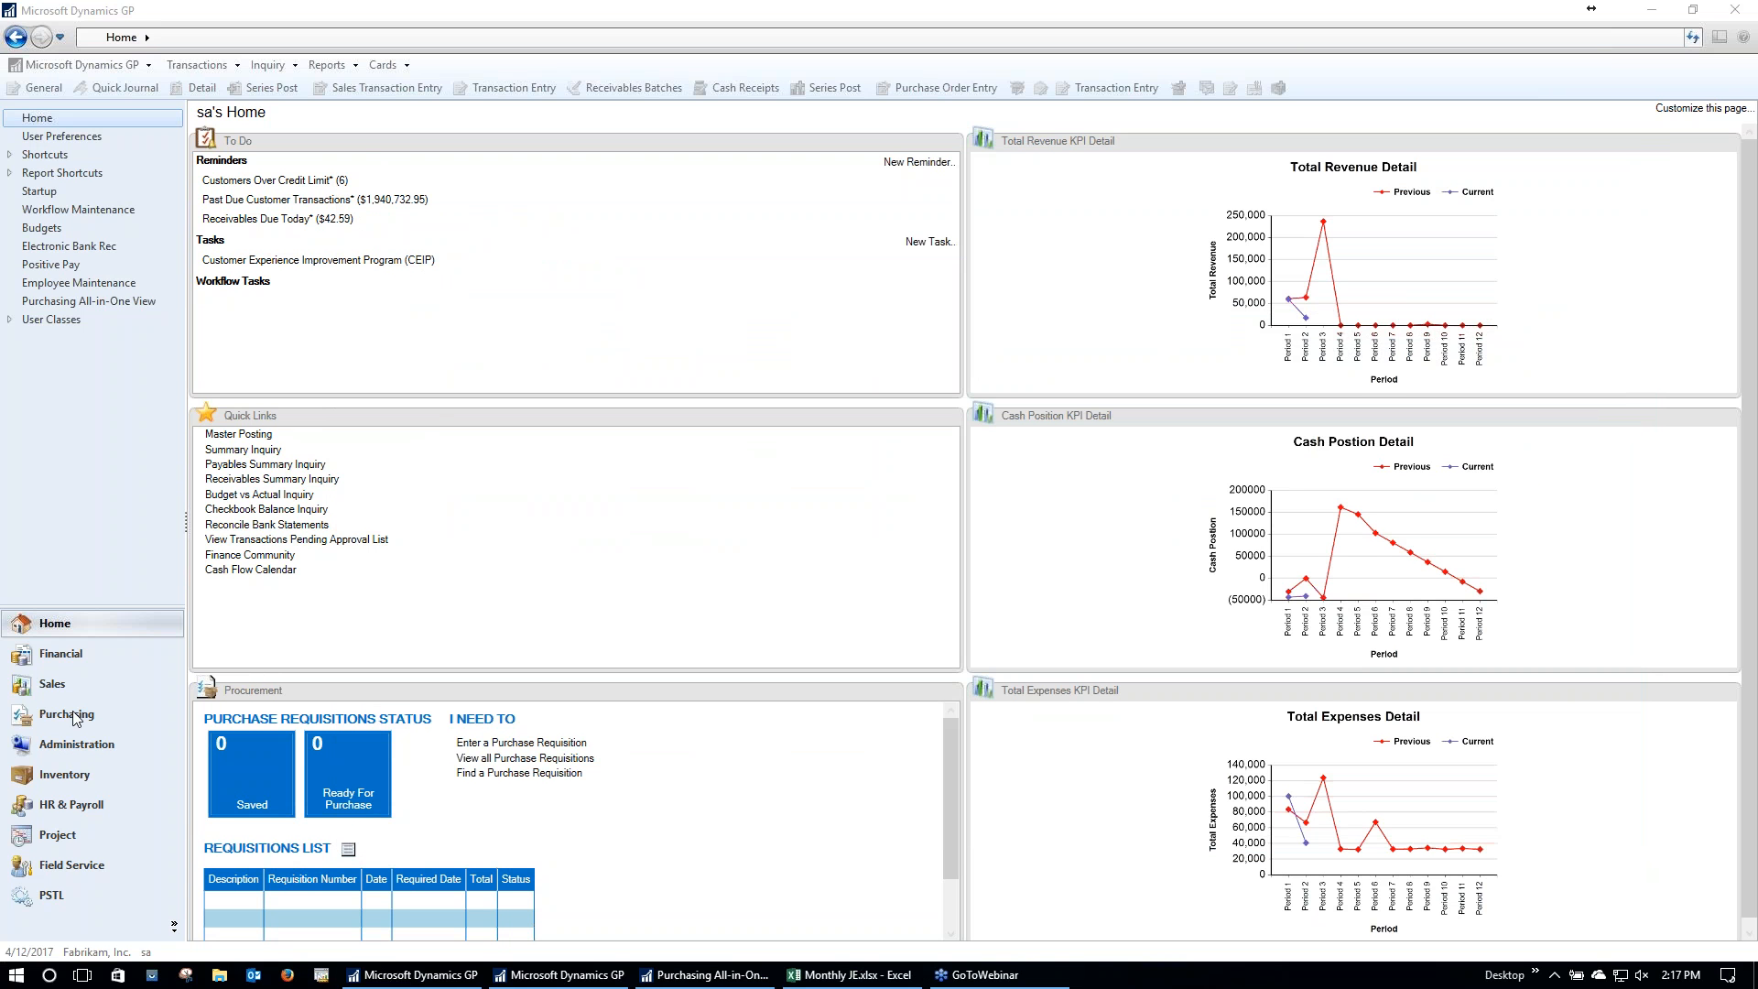
Step: Start a payables invoice from the Purchasing area and create the new batch UTL for it
click(517, 229)
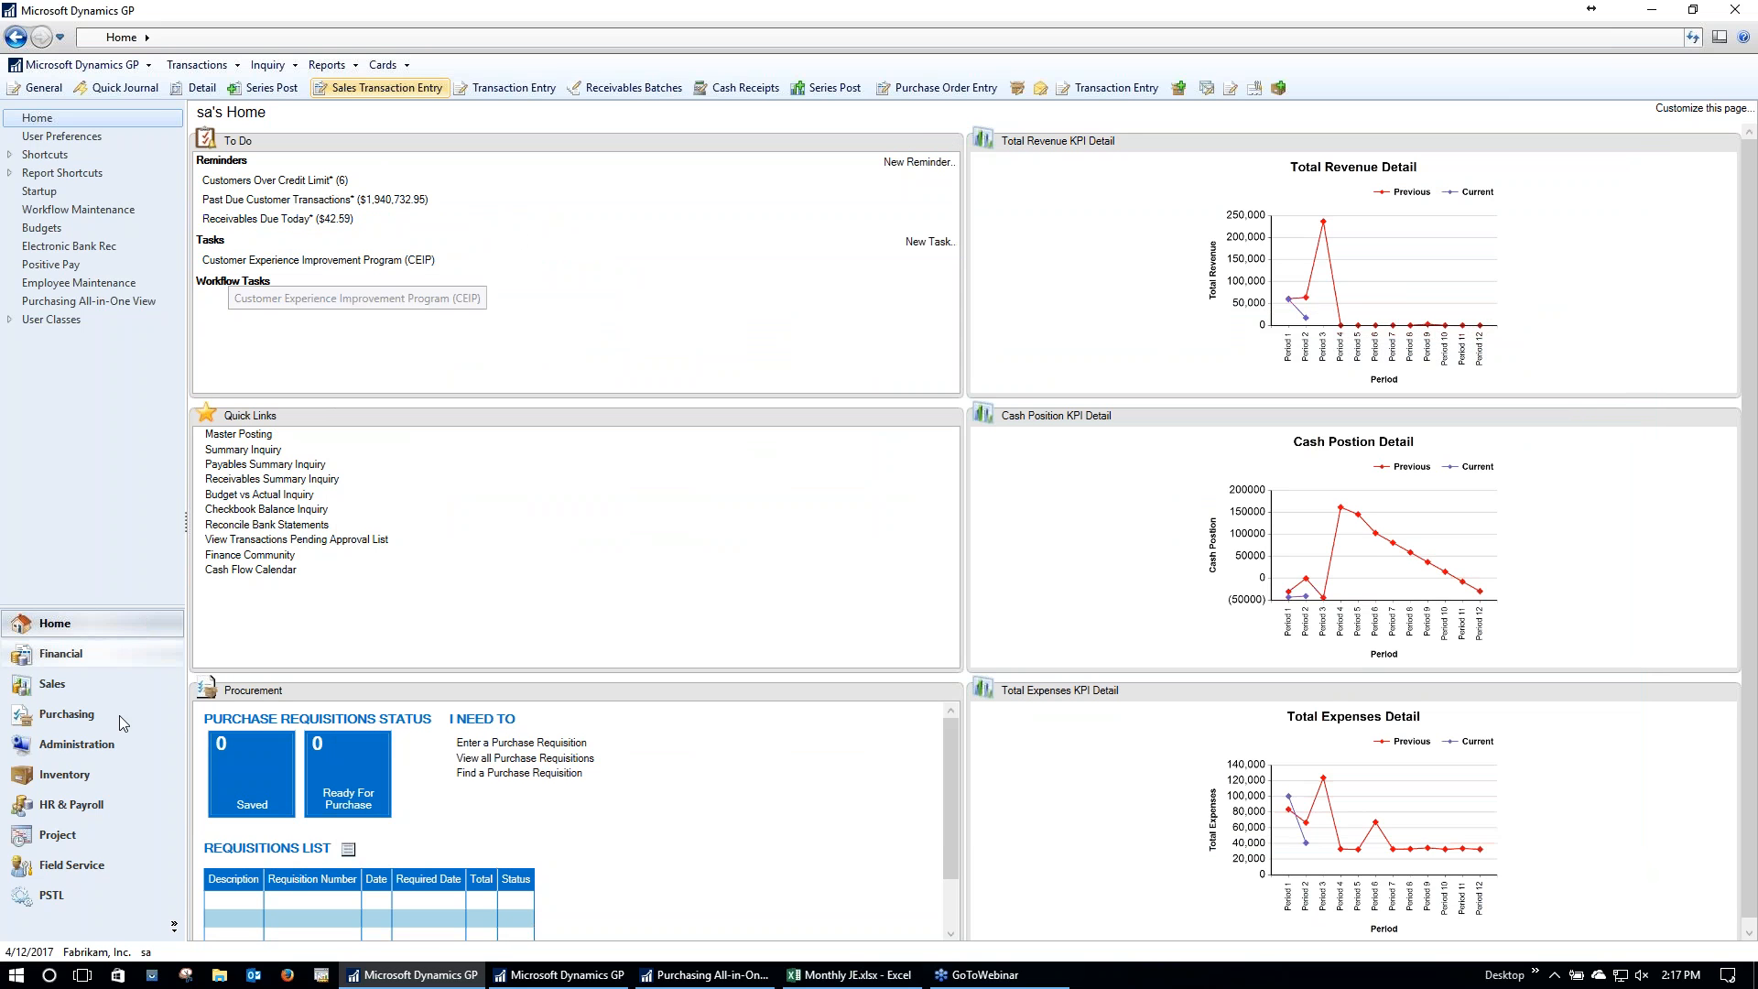
click(90, 716)
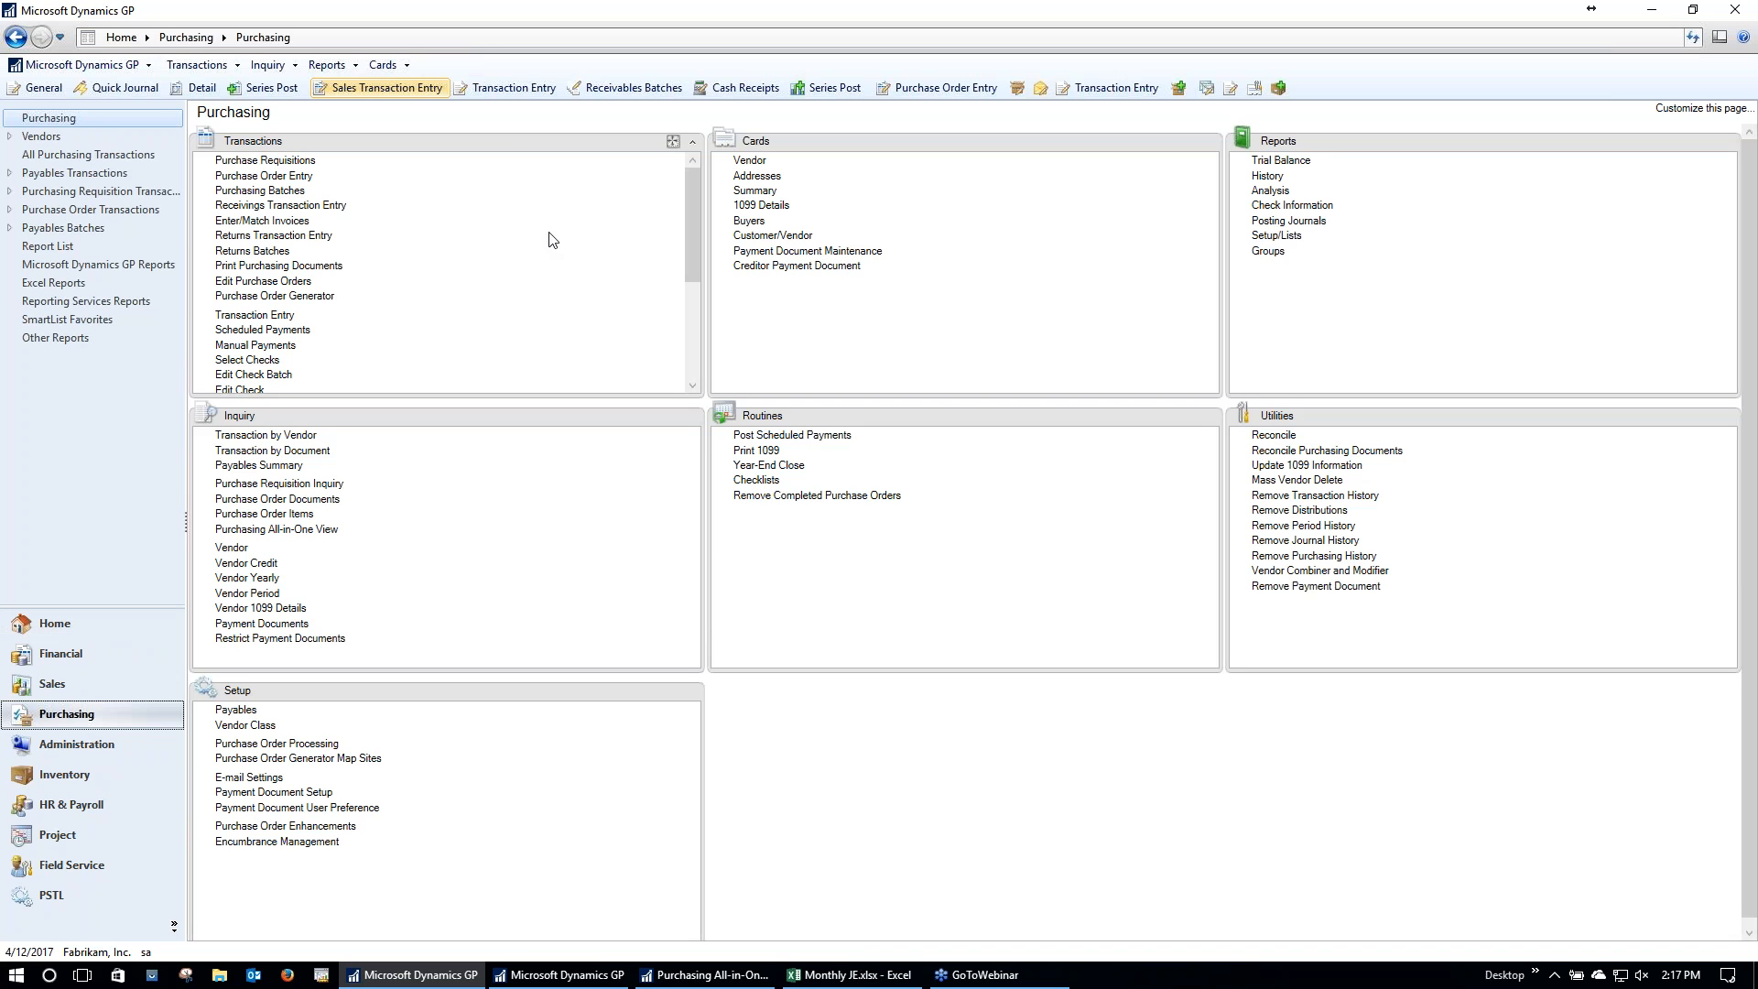
click(286, 316)
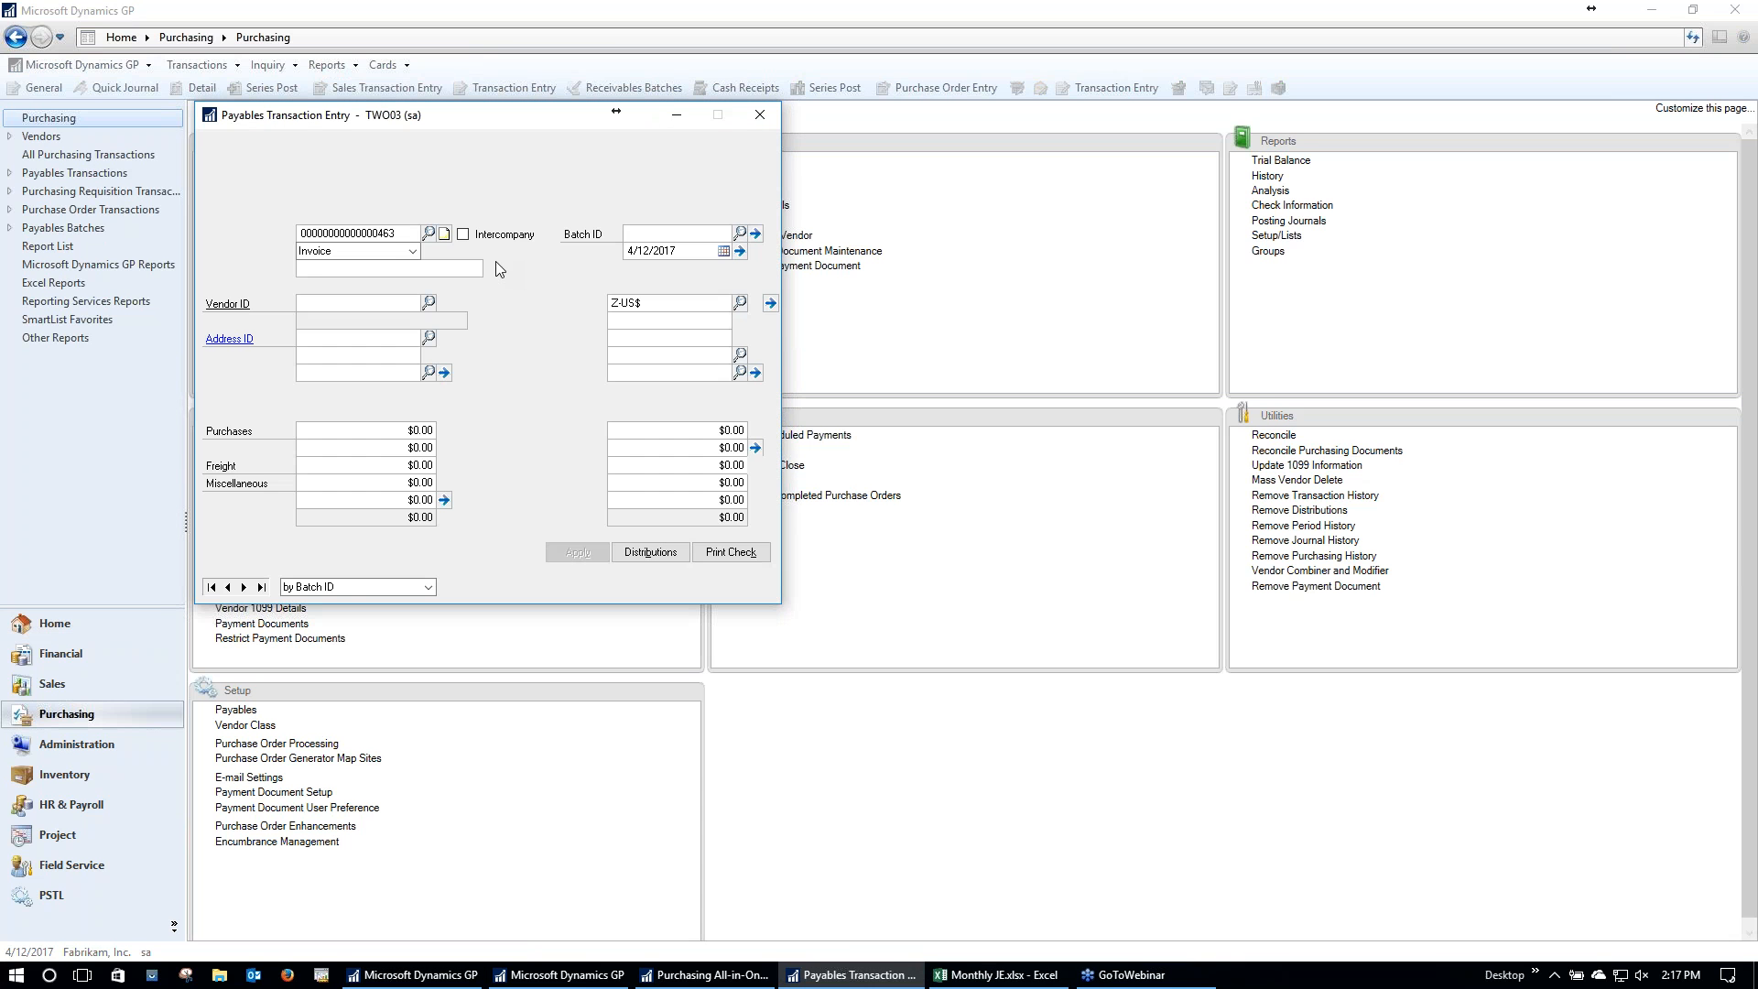
click(660, 234)
text(RE)
key(BackSpace)
key(BackSpace)
text(UTL)
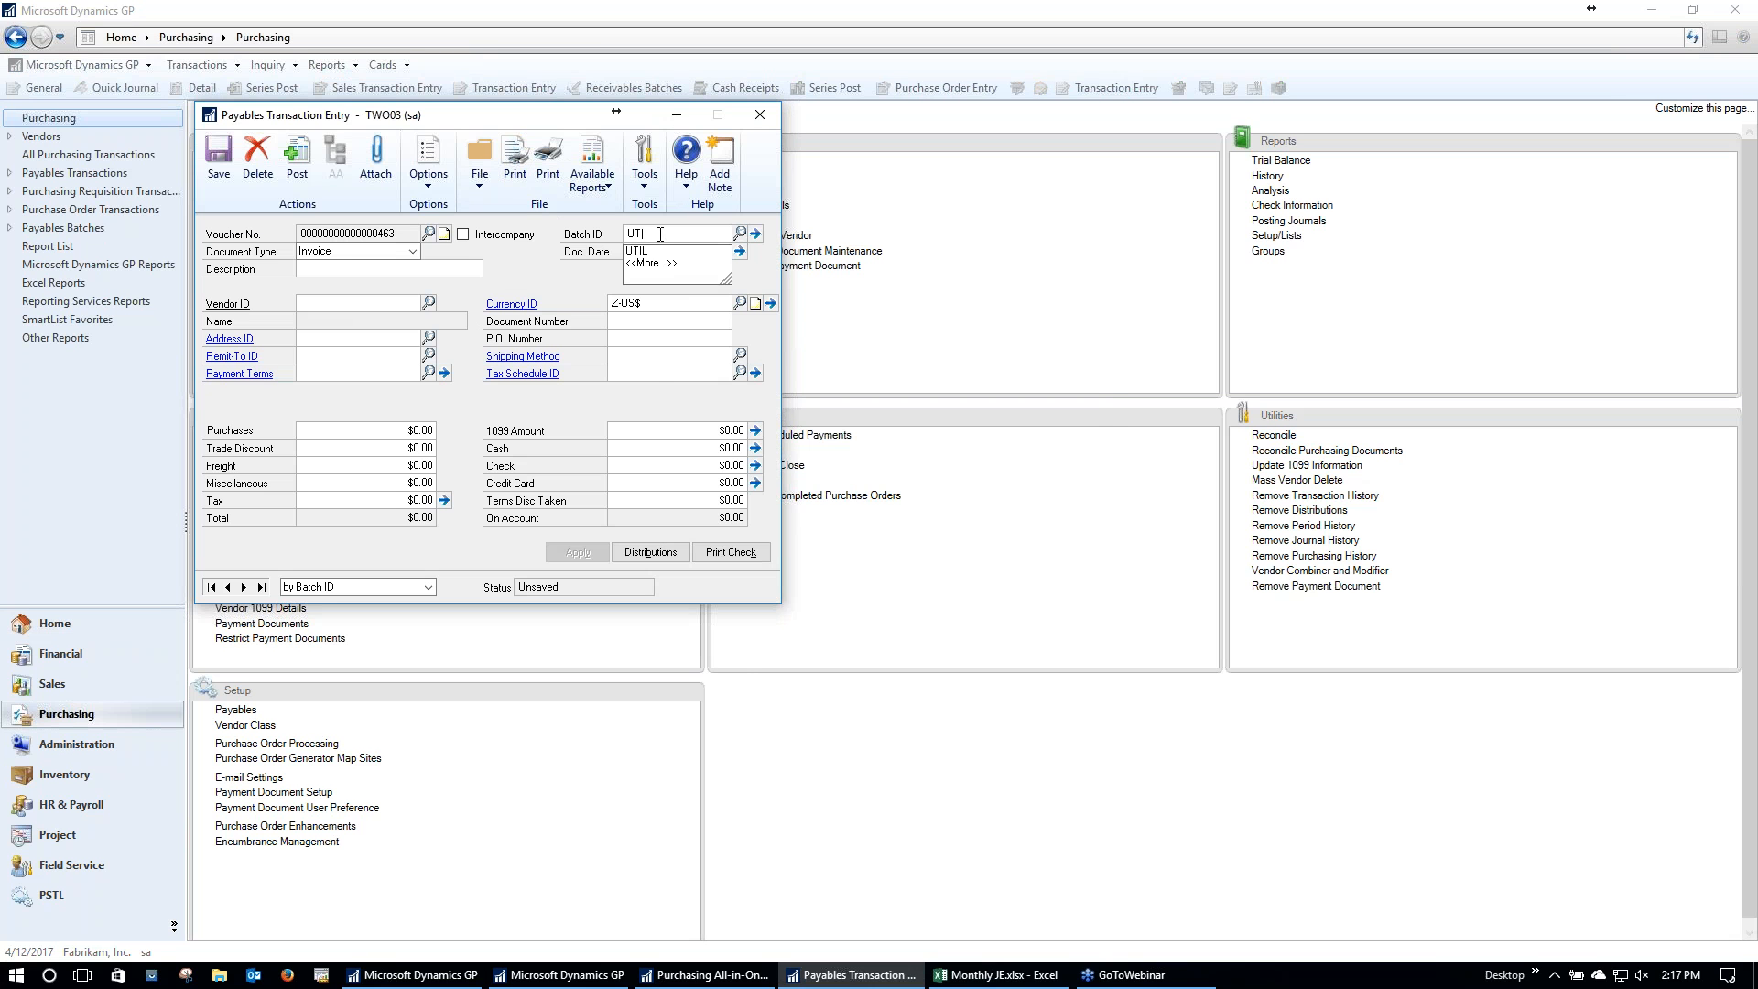
key(Tab)
key(Return)
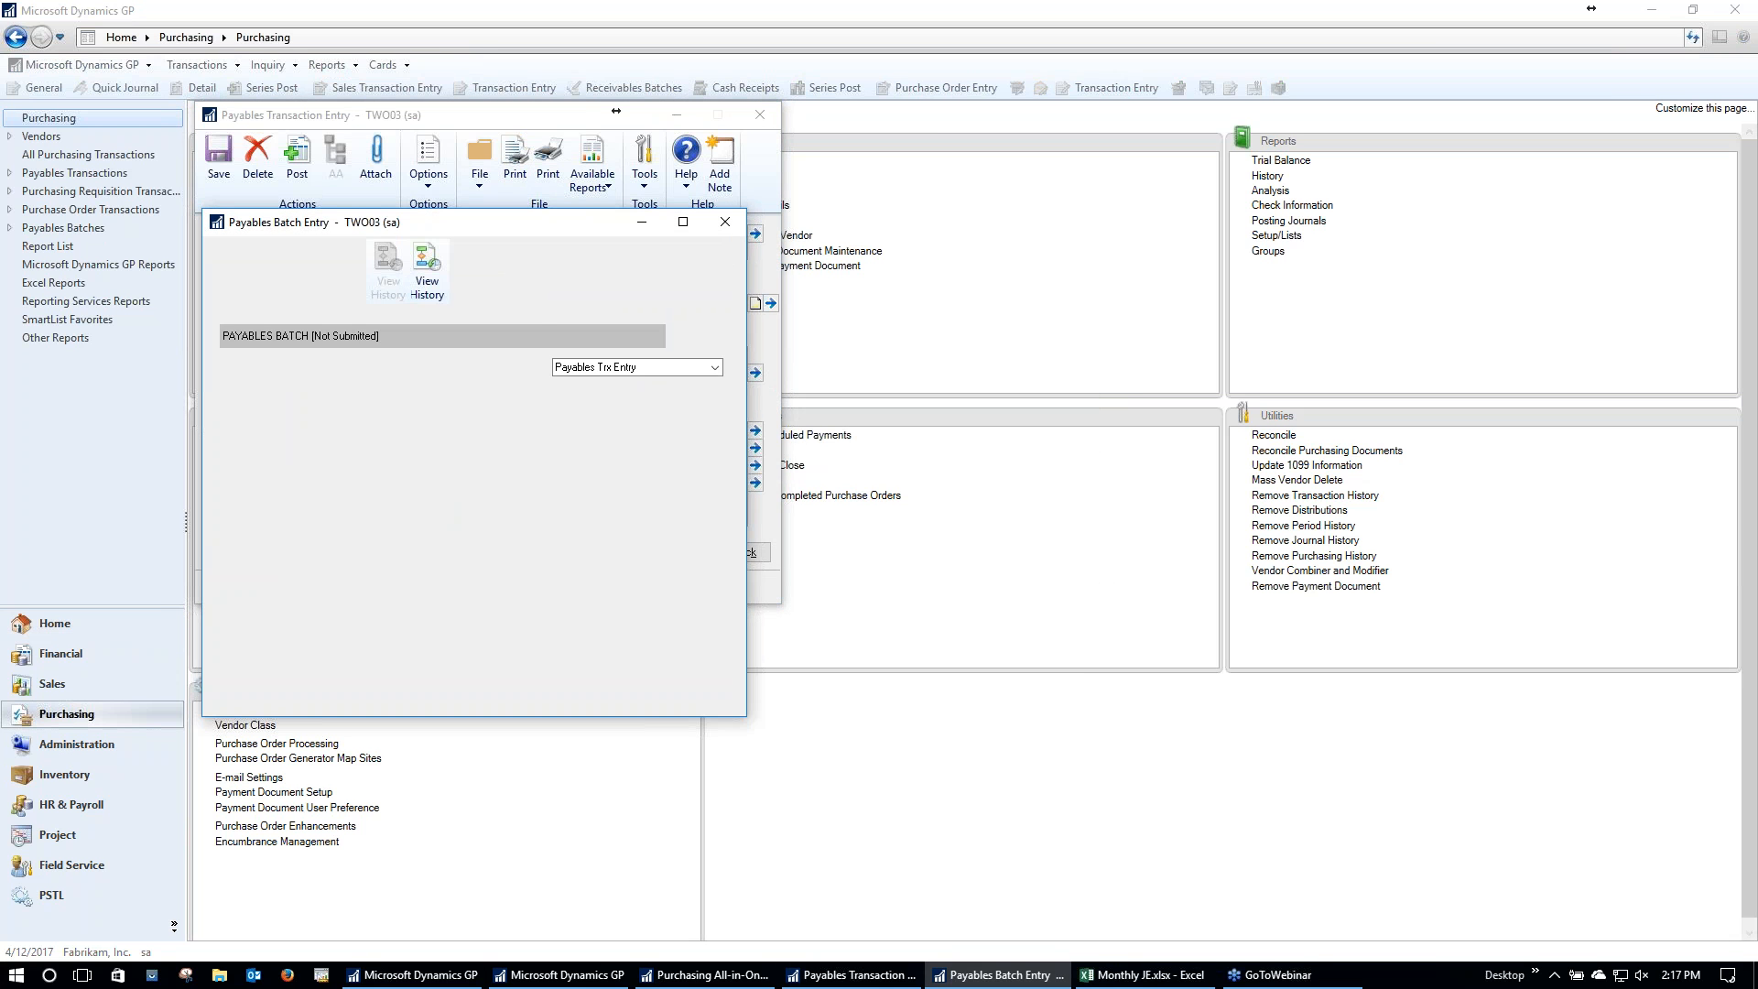
click(231, 264)
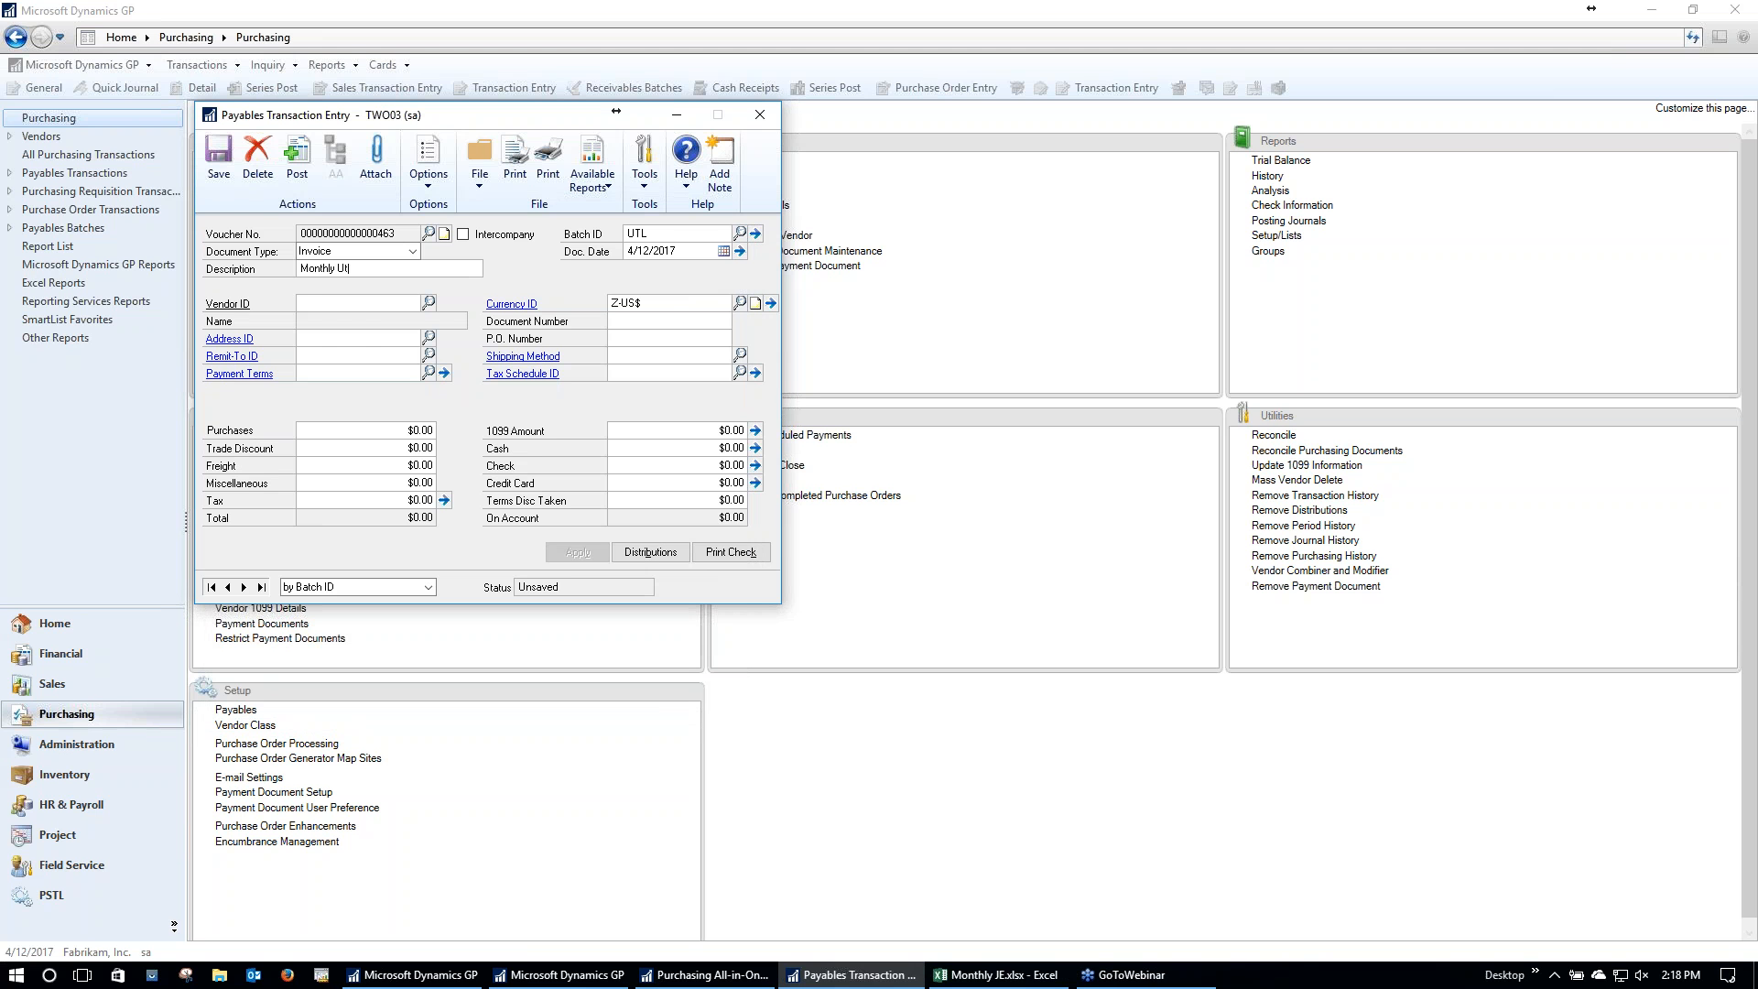
Step: Describe the invoice as Monthly Util for A Travel Company, with document number 123456 and $500.00 in purchases, and review its distributions
key(Tab)
text(A)
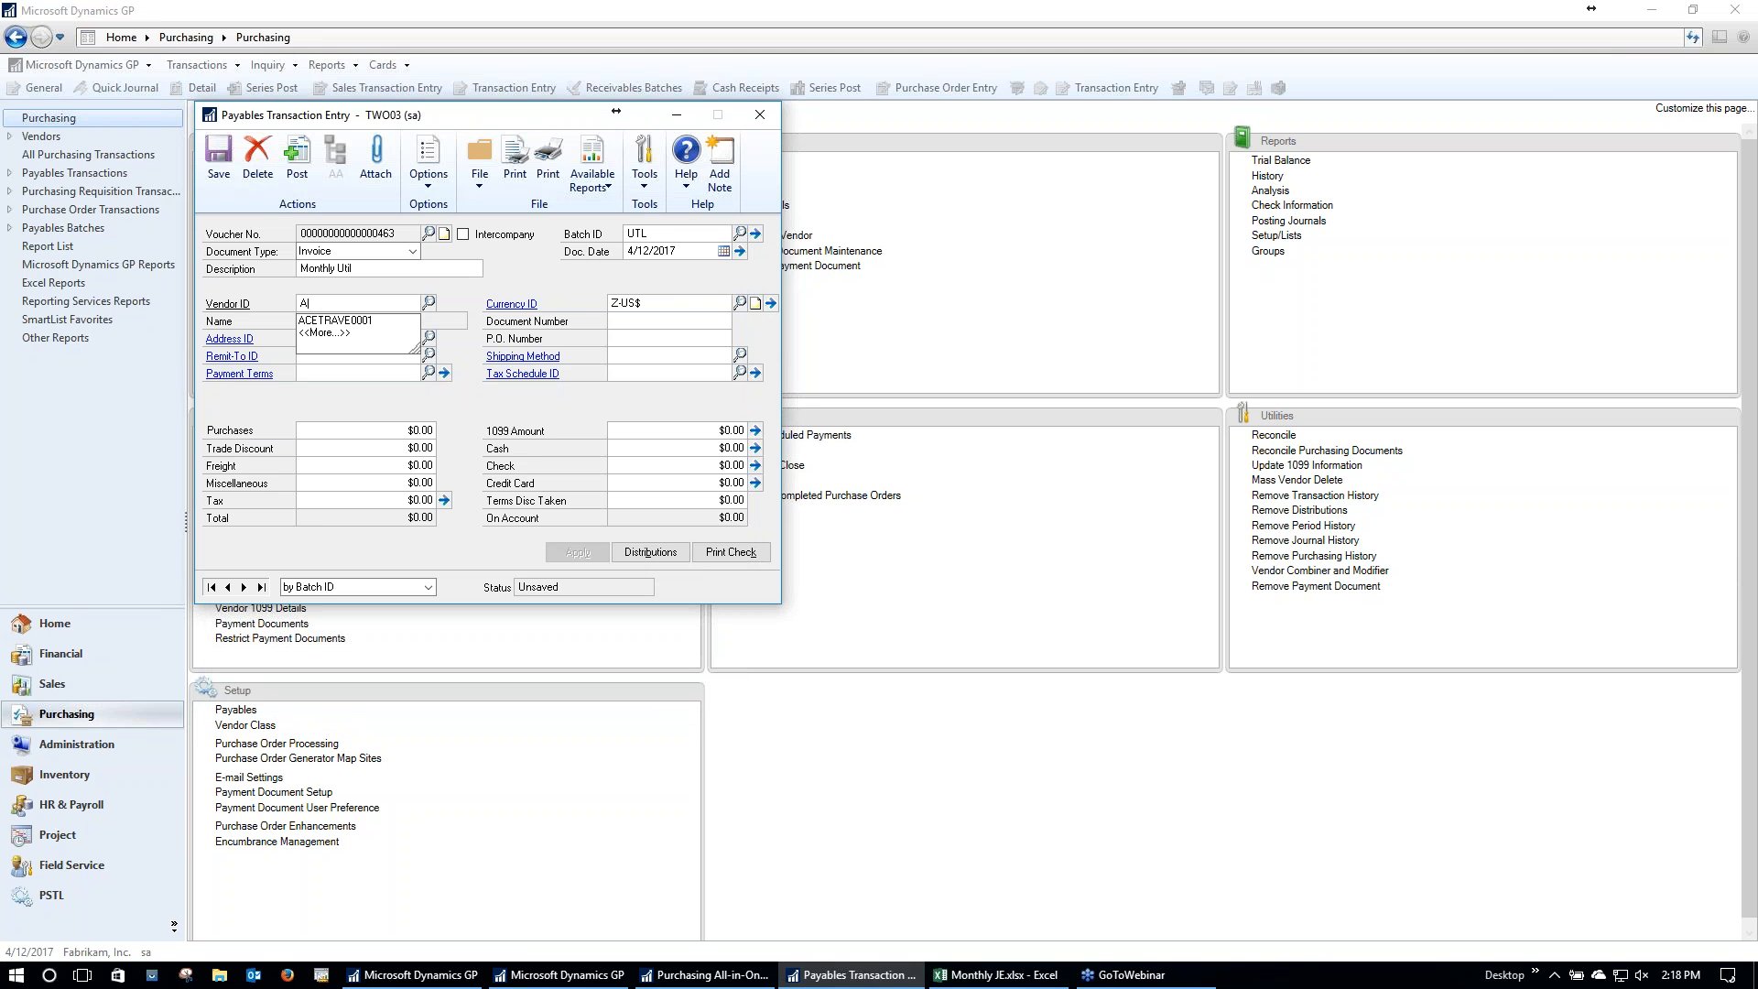
key(Tab)
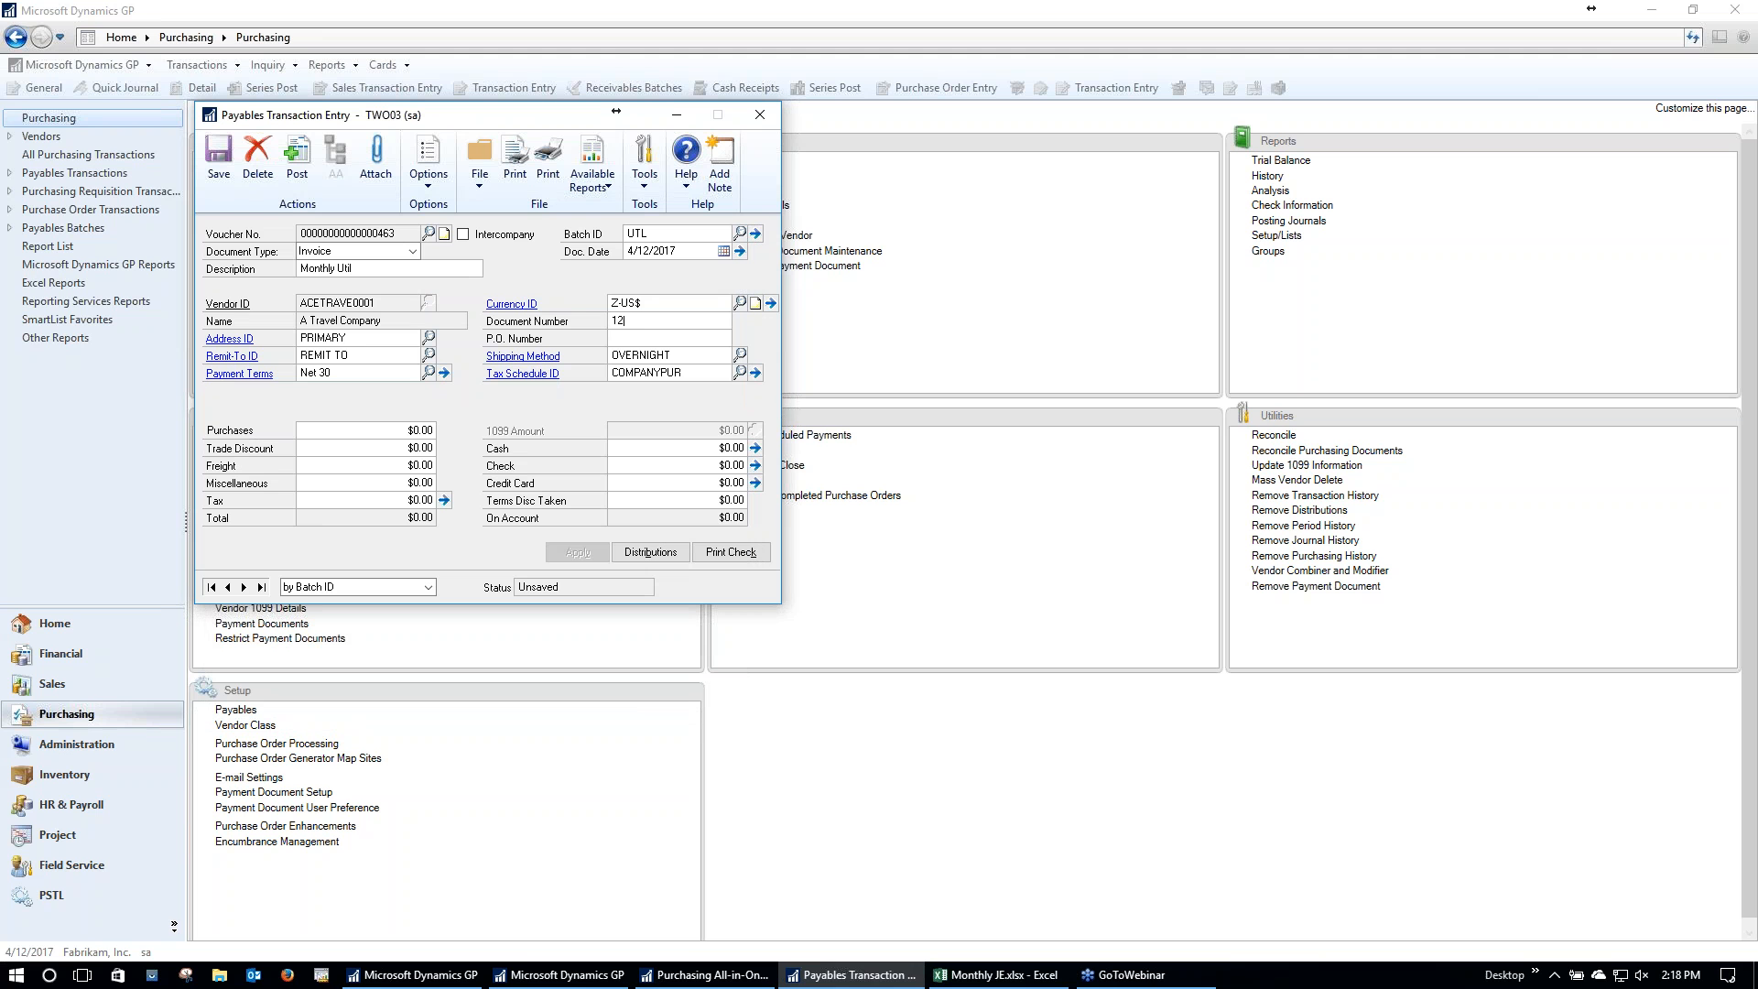
key(Tab)
key(Tab)
key(Tab)
text(500)
key(Tab)
drag(511, 128, 629, 128)
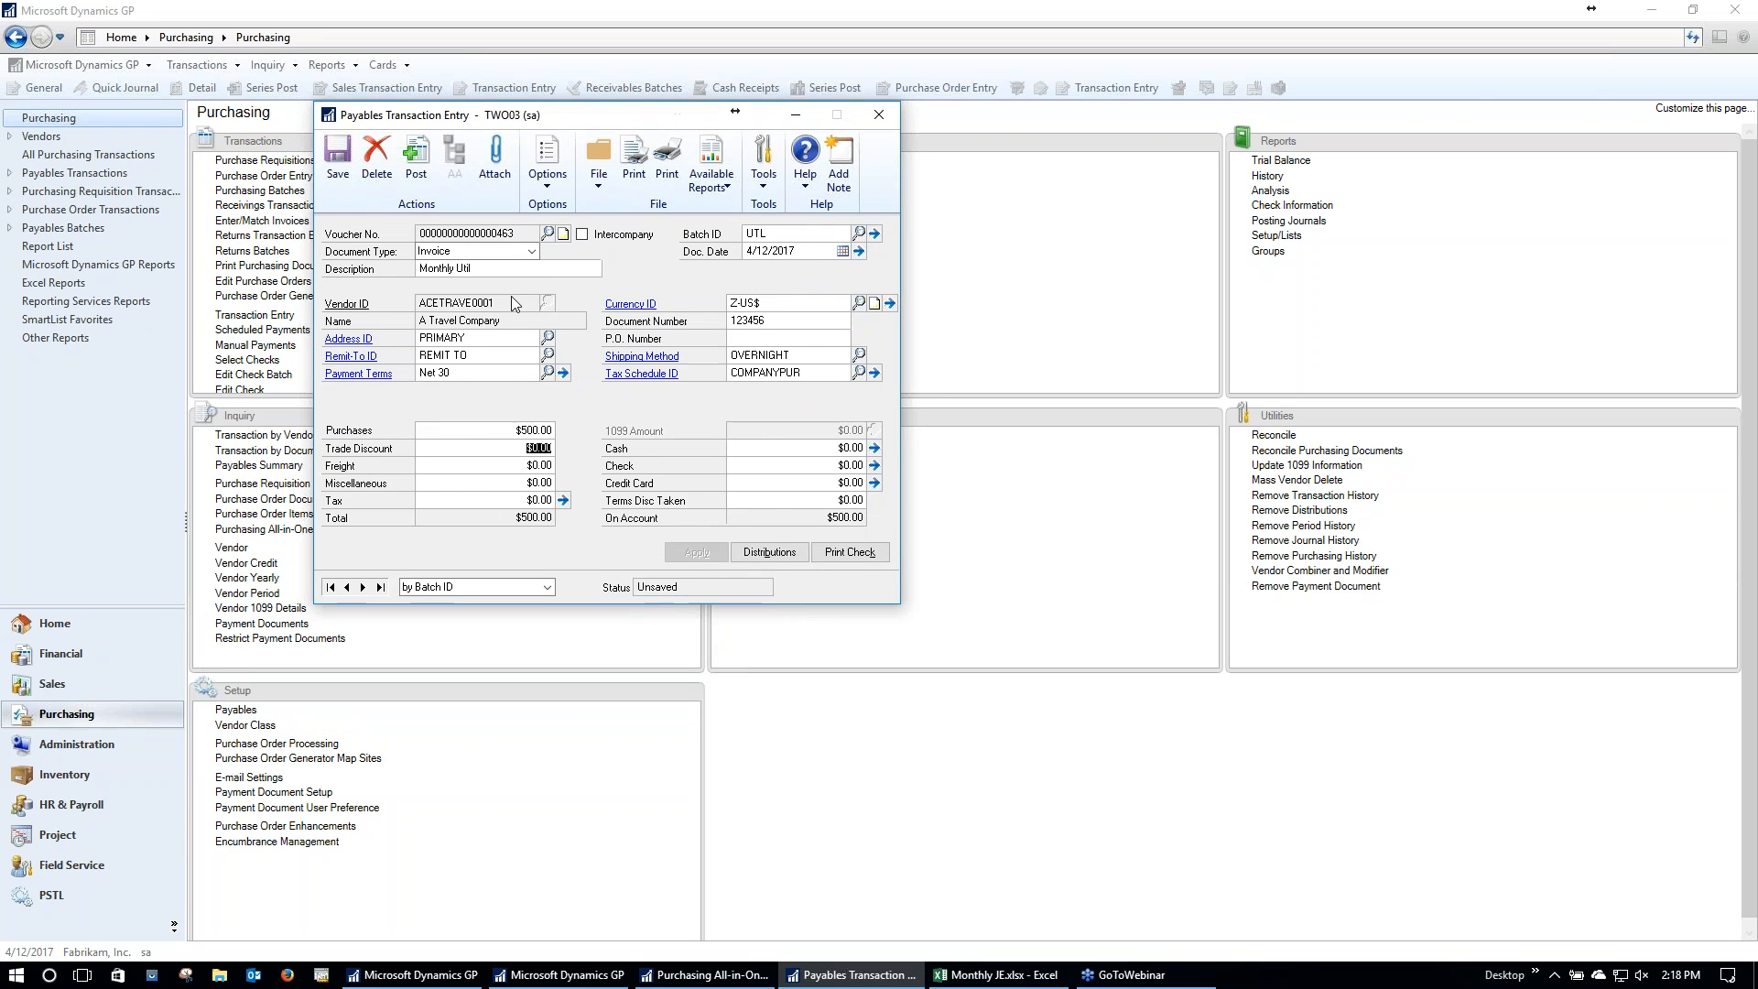
click(779, 559)
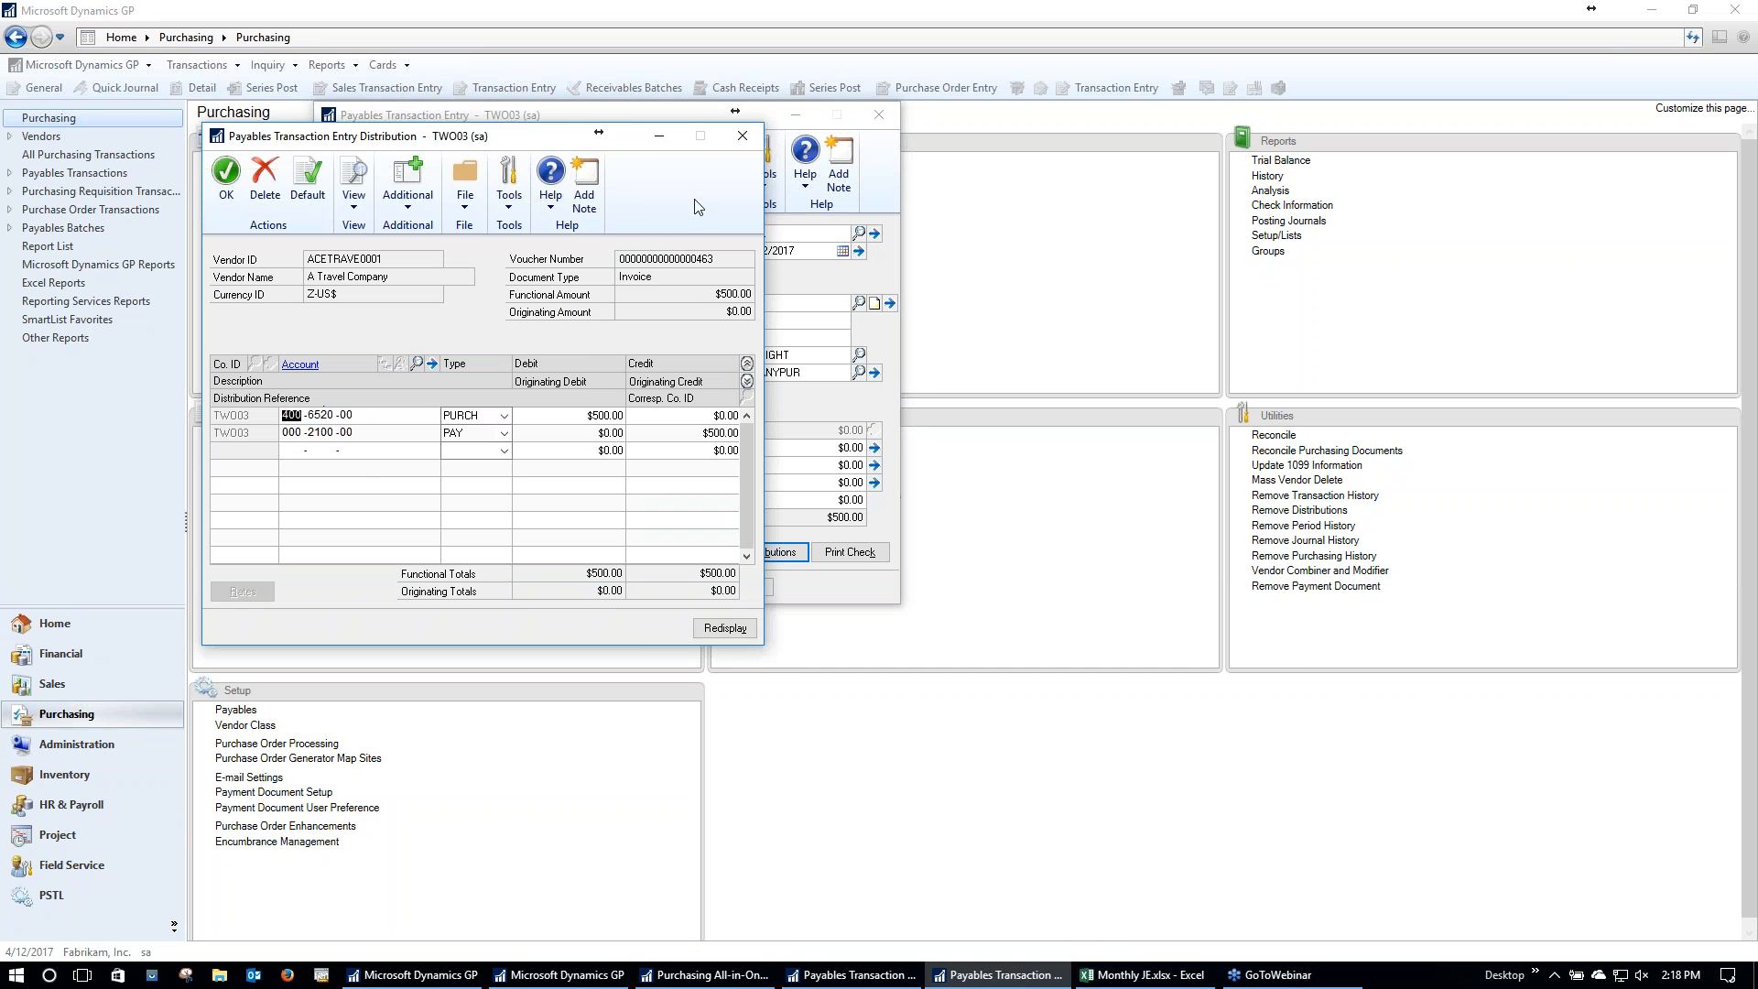
click(740, 138)
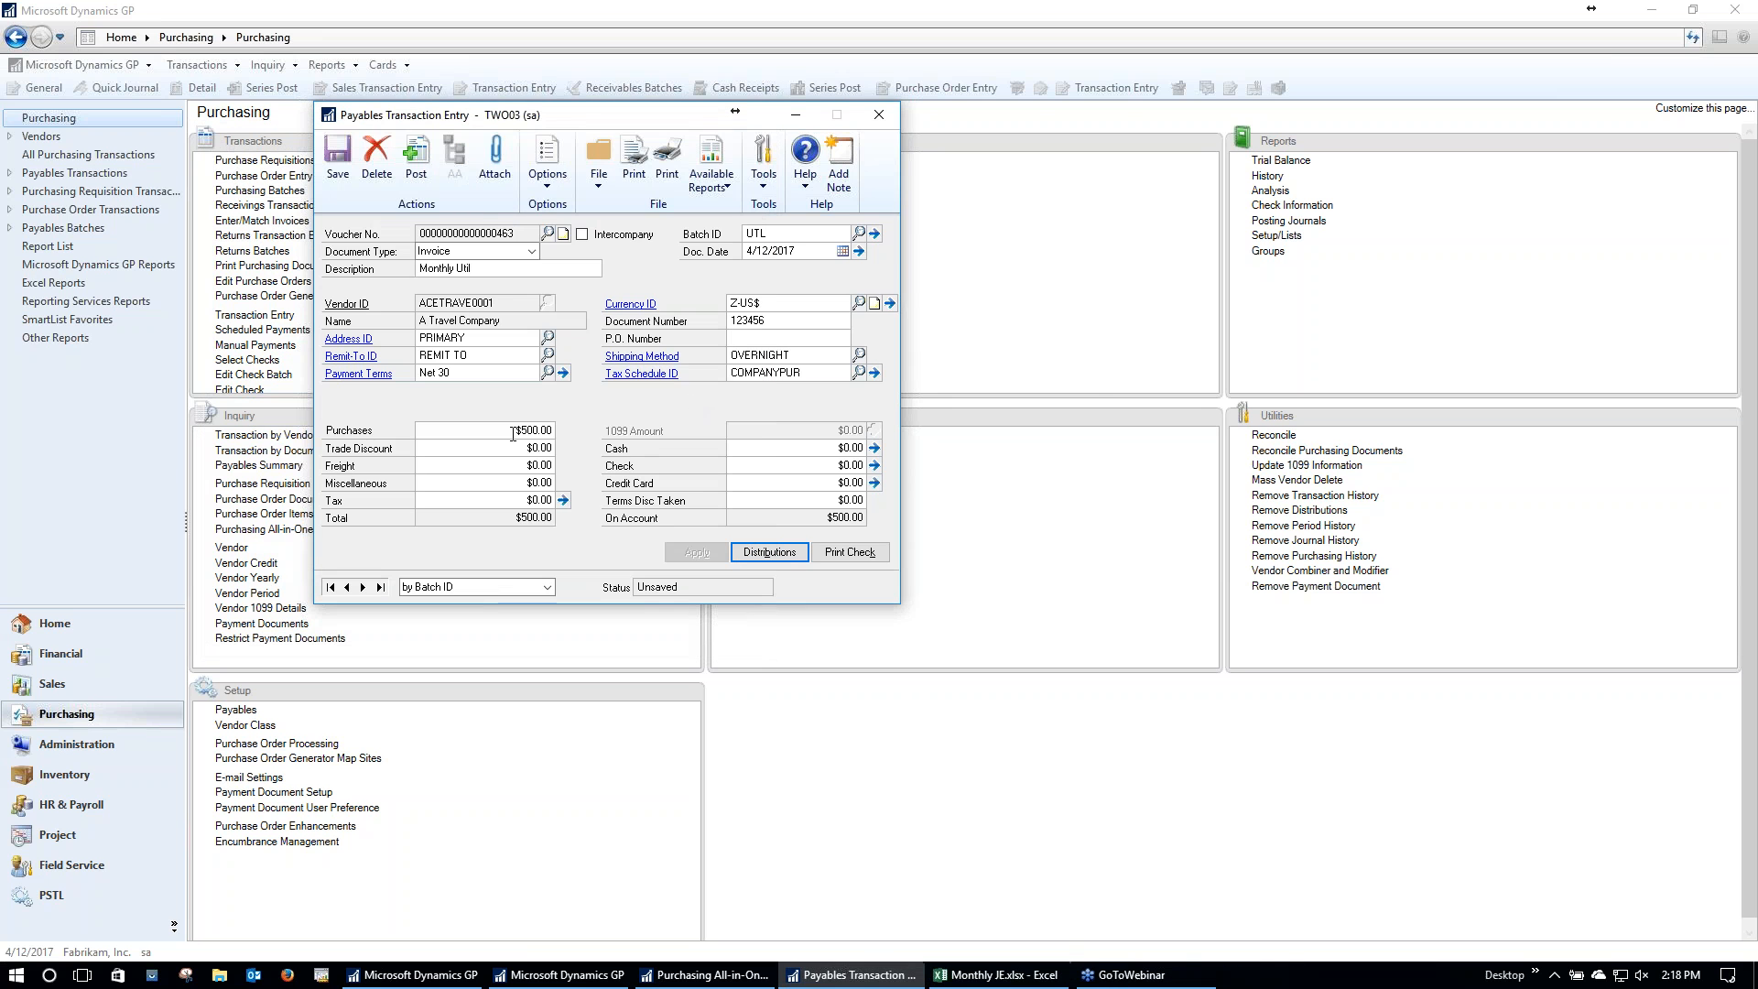
Step: Save the payables invoice, attach Invoice 1108.docx to it, and close the transaction entry
click(494, 162)
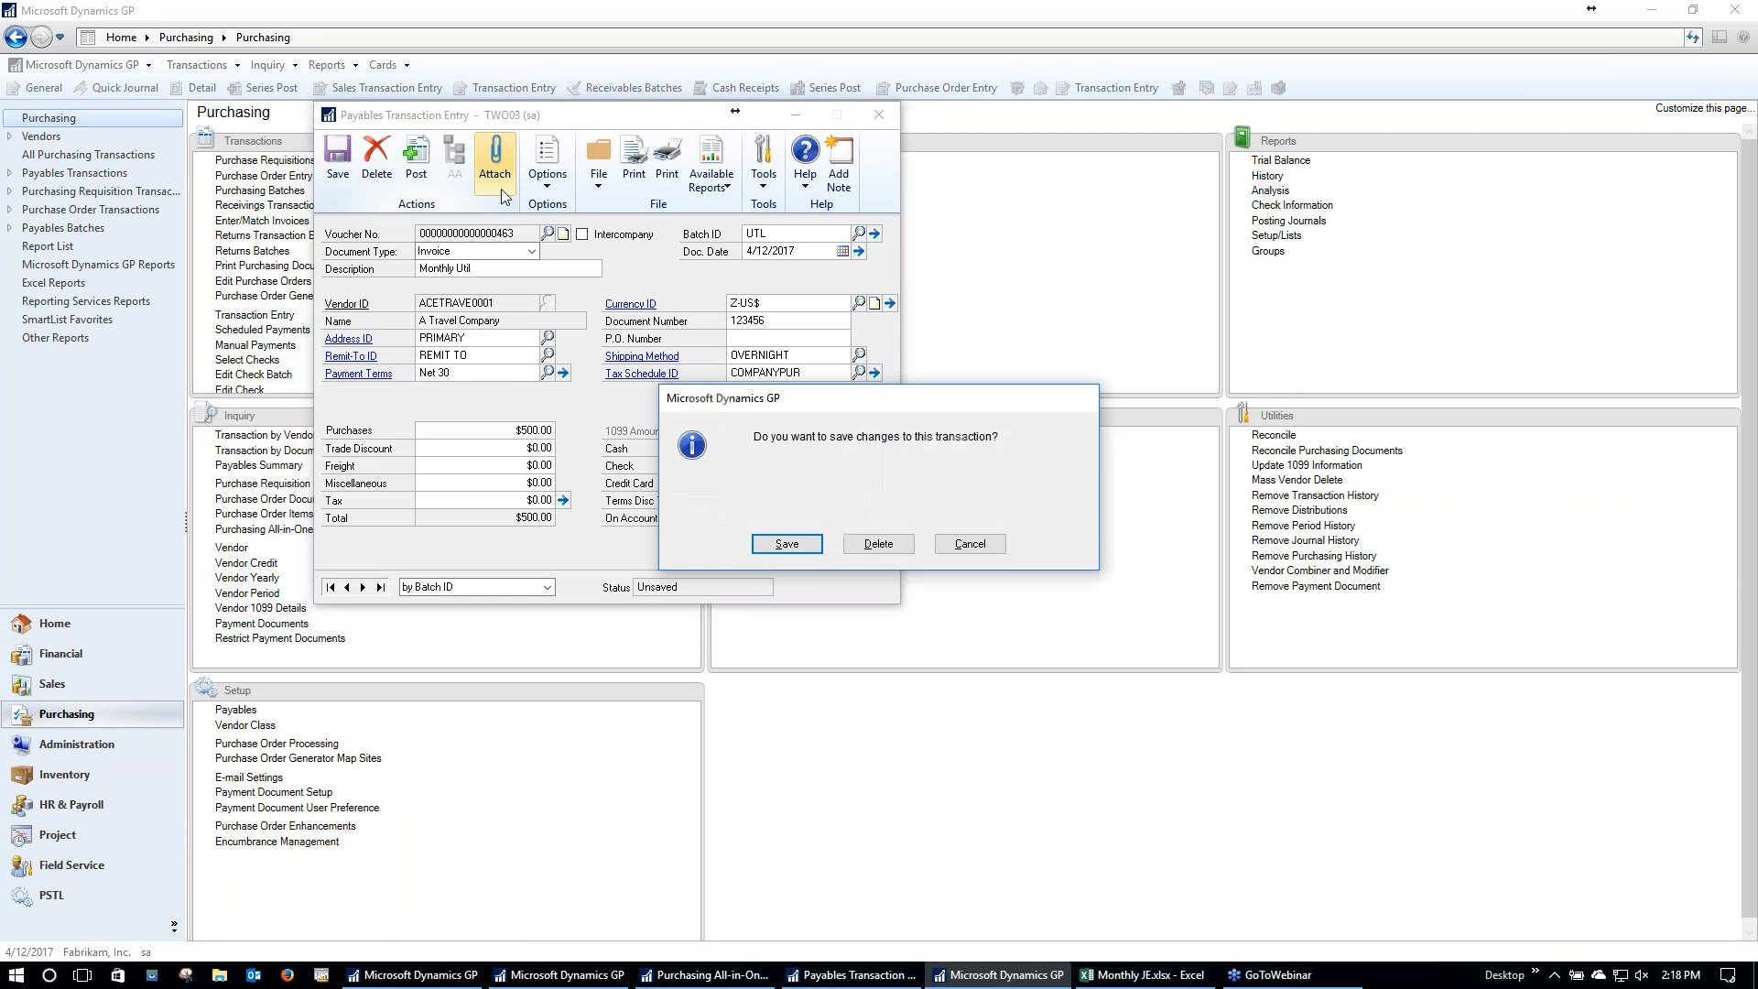
click(771, 546)
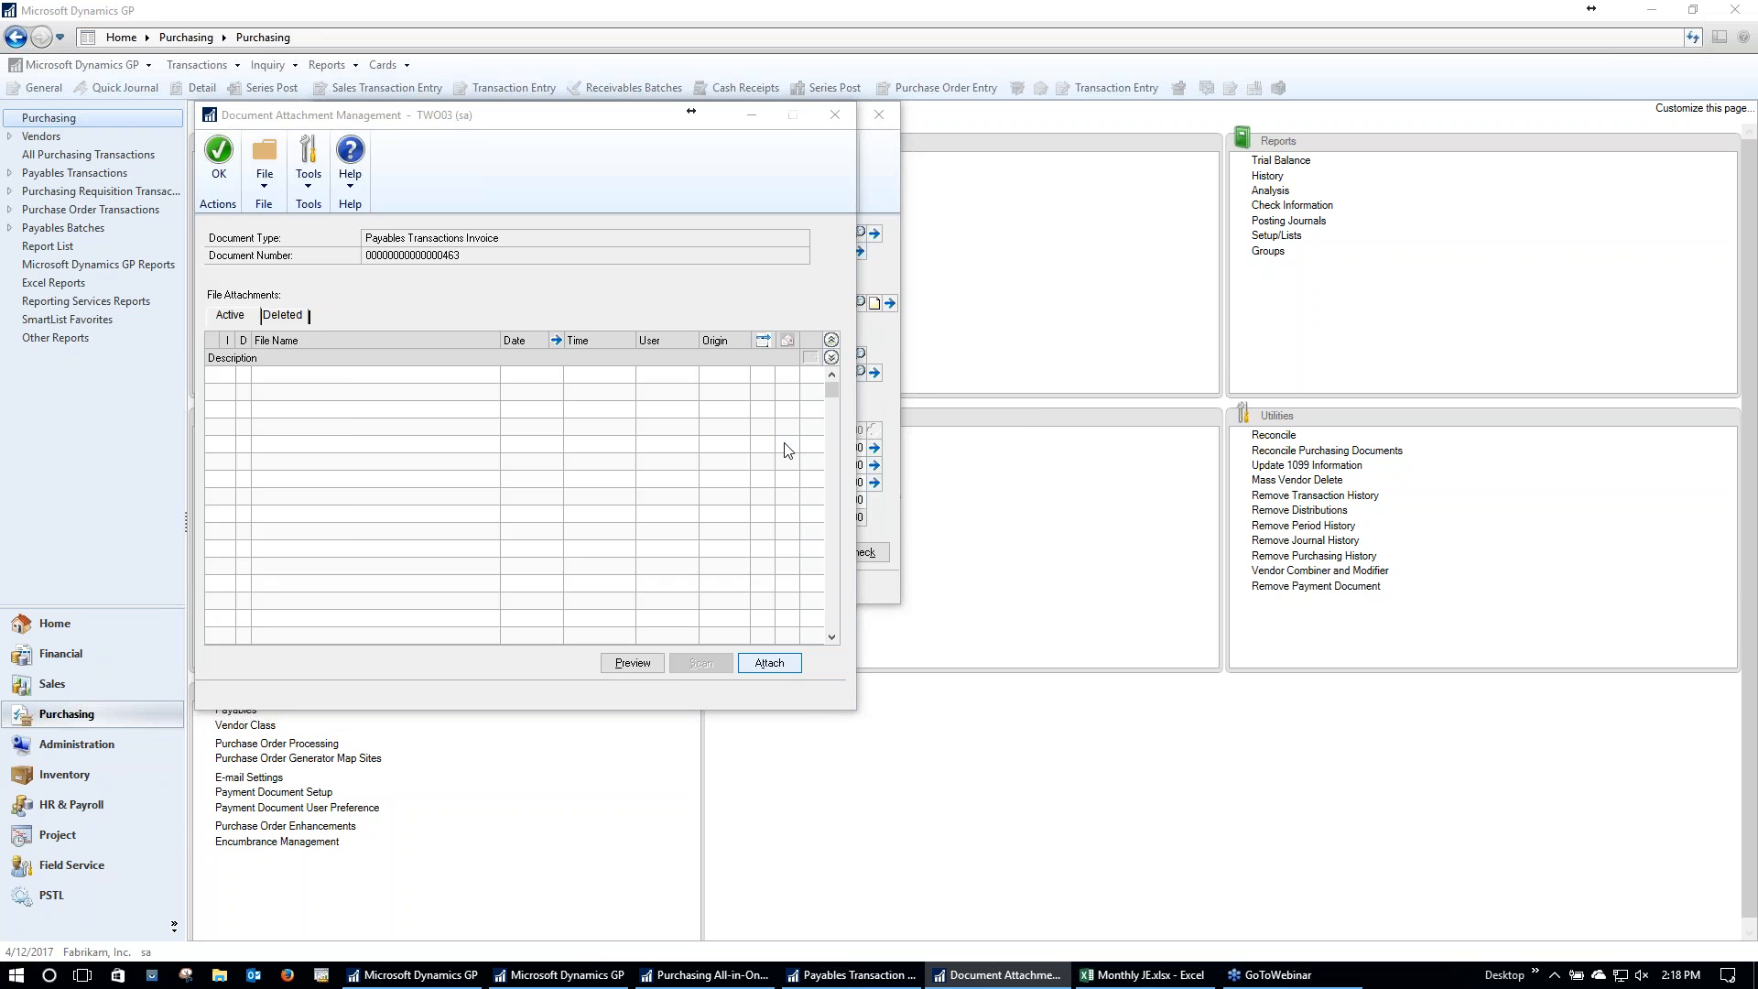
click(412, 295)
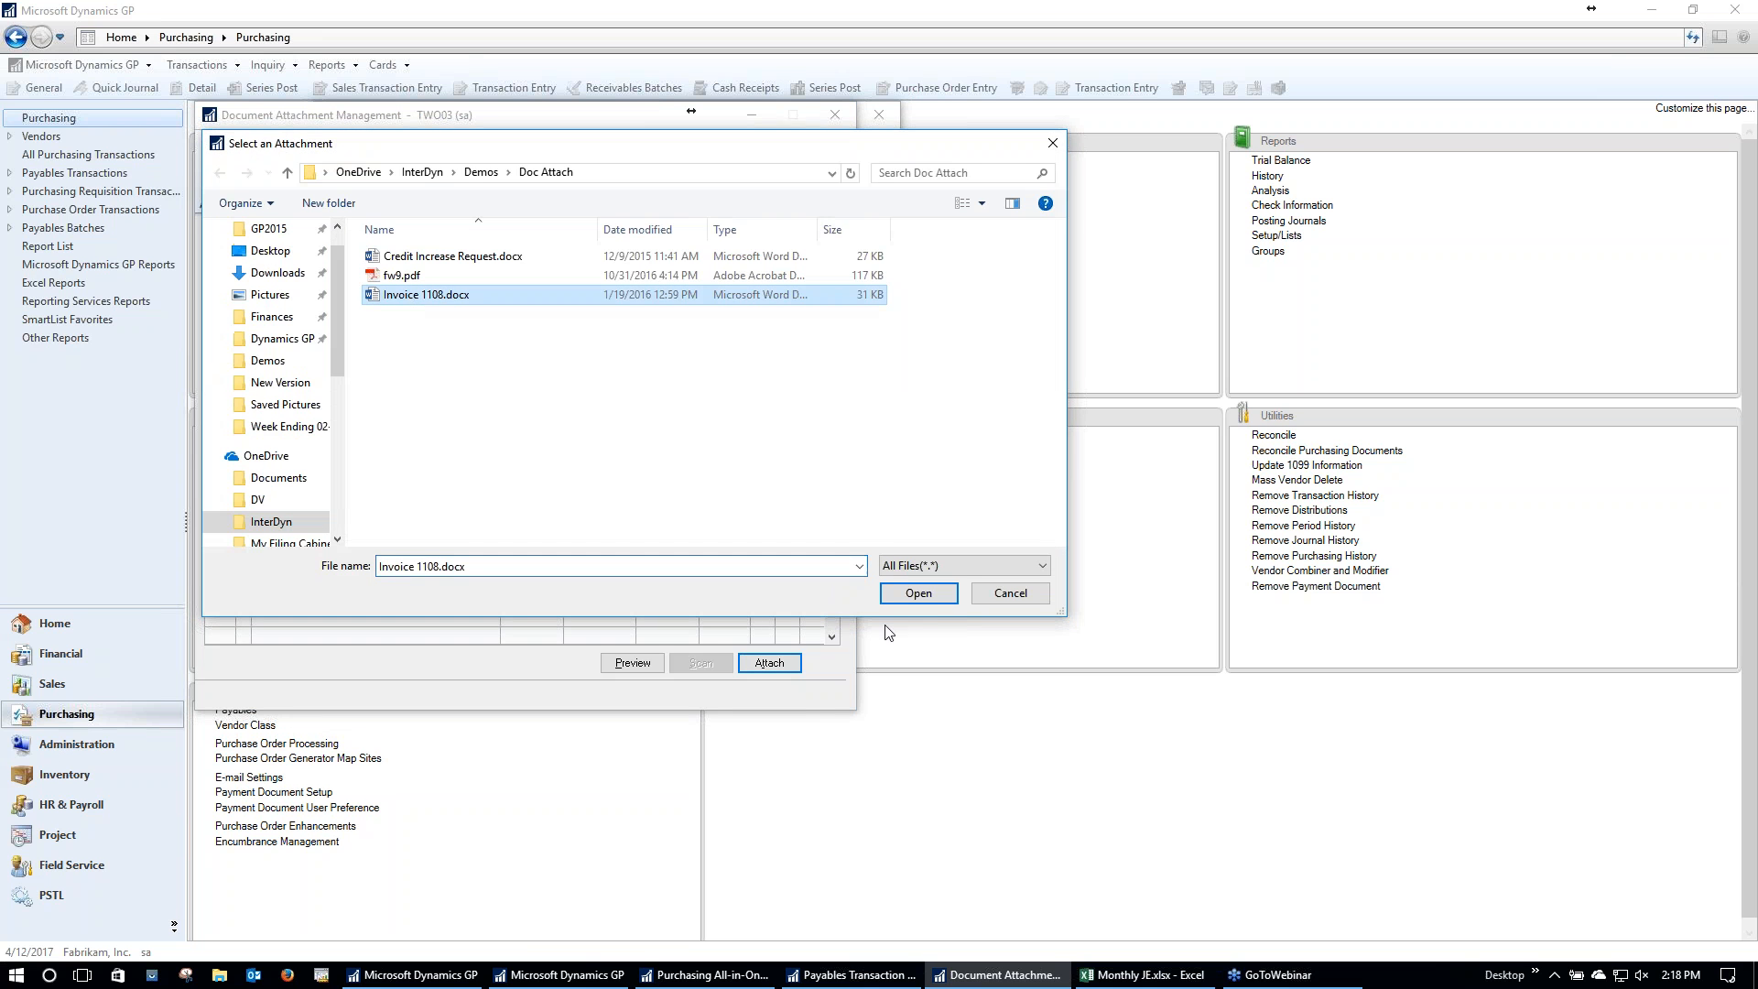
click(919, 594)
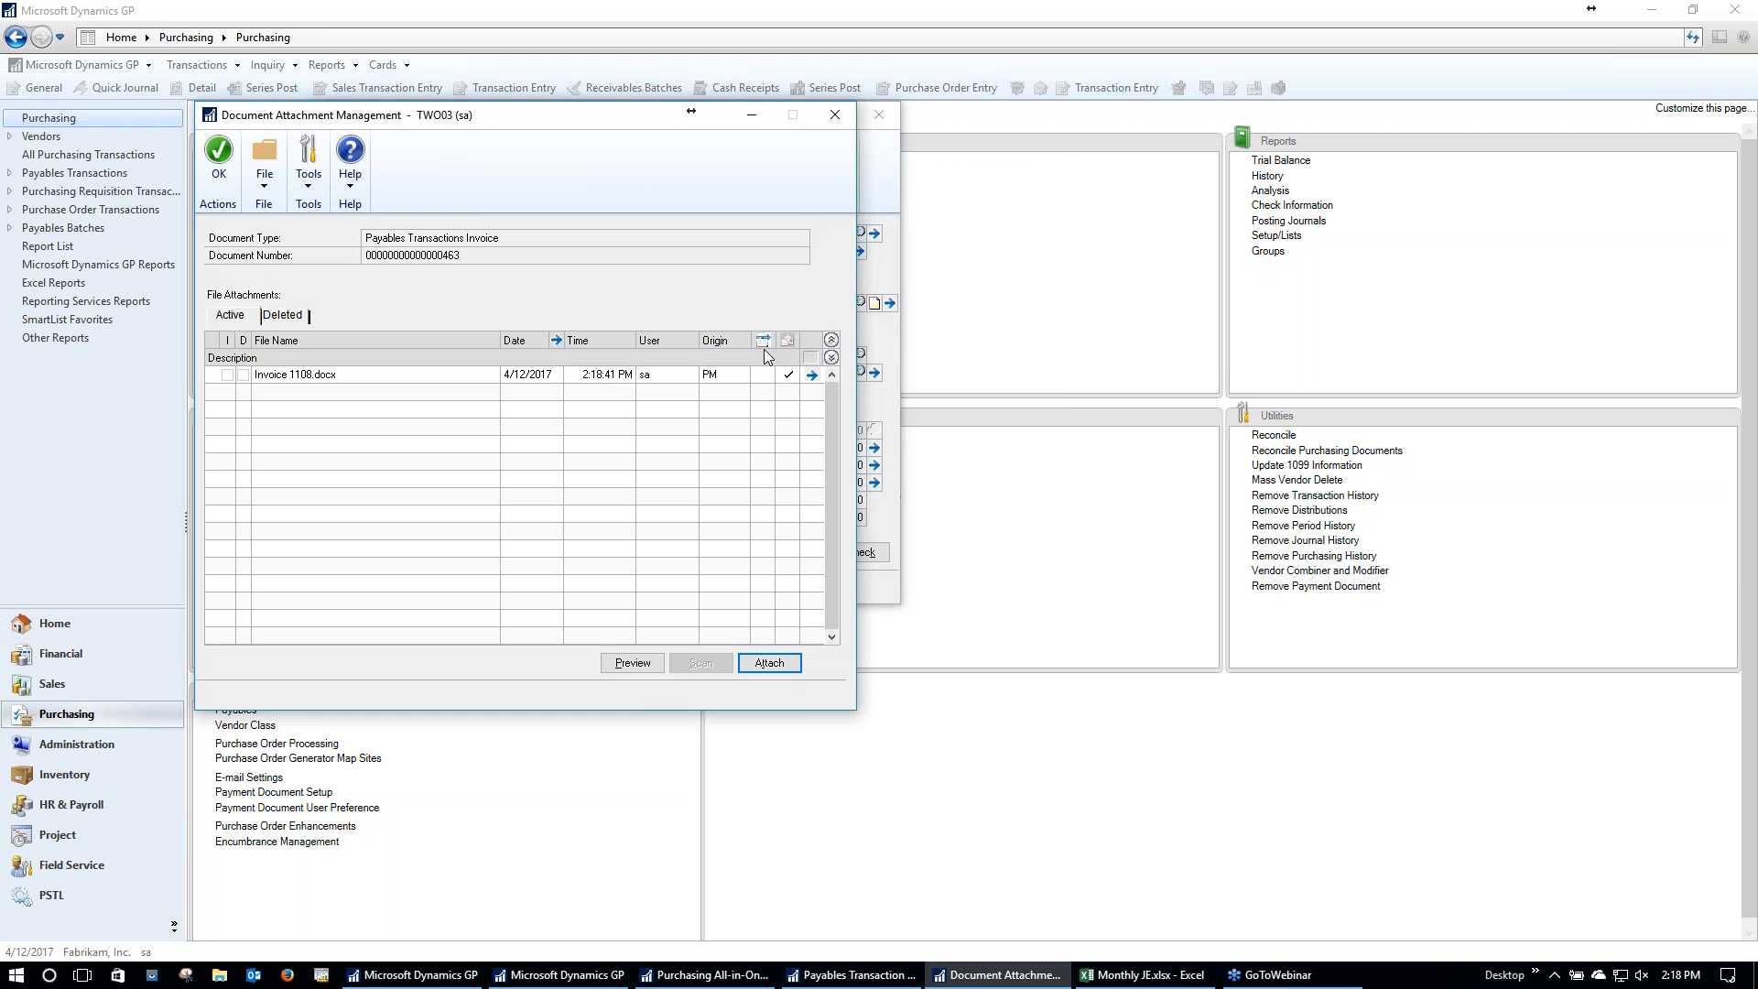
click(765, 341)
click(220, 163)
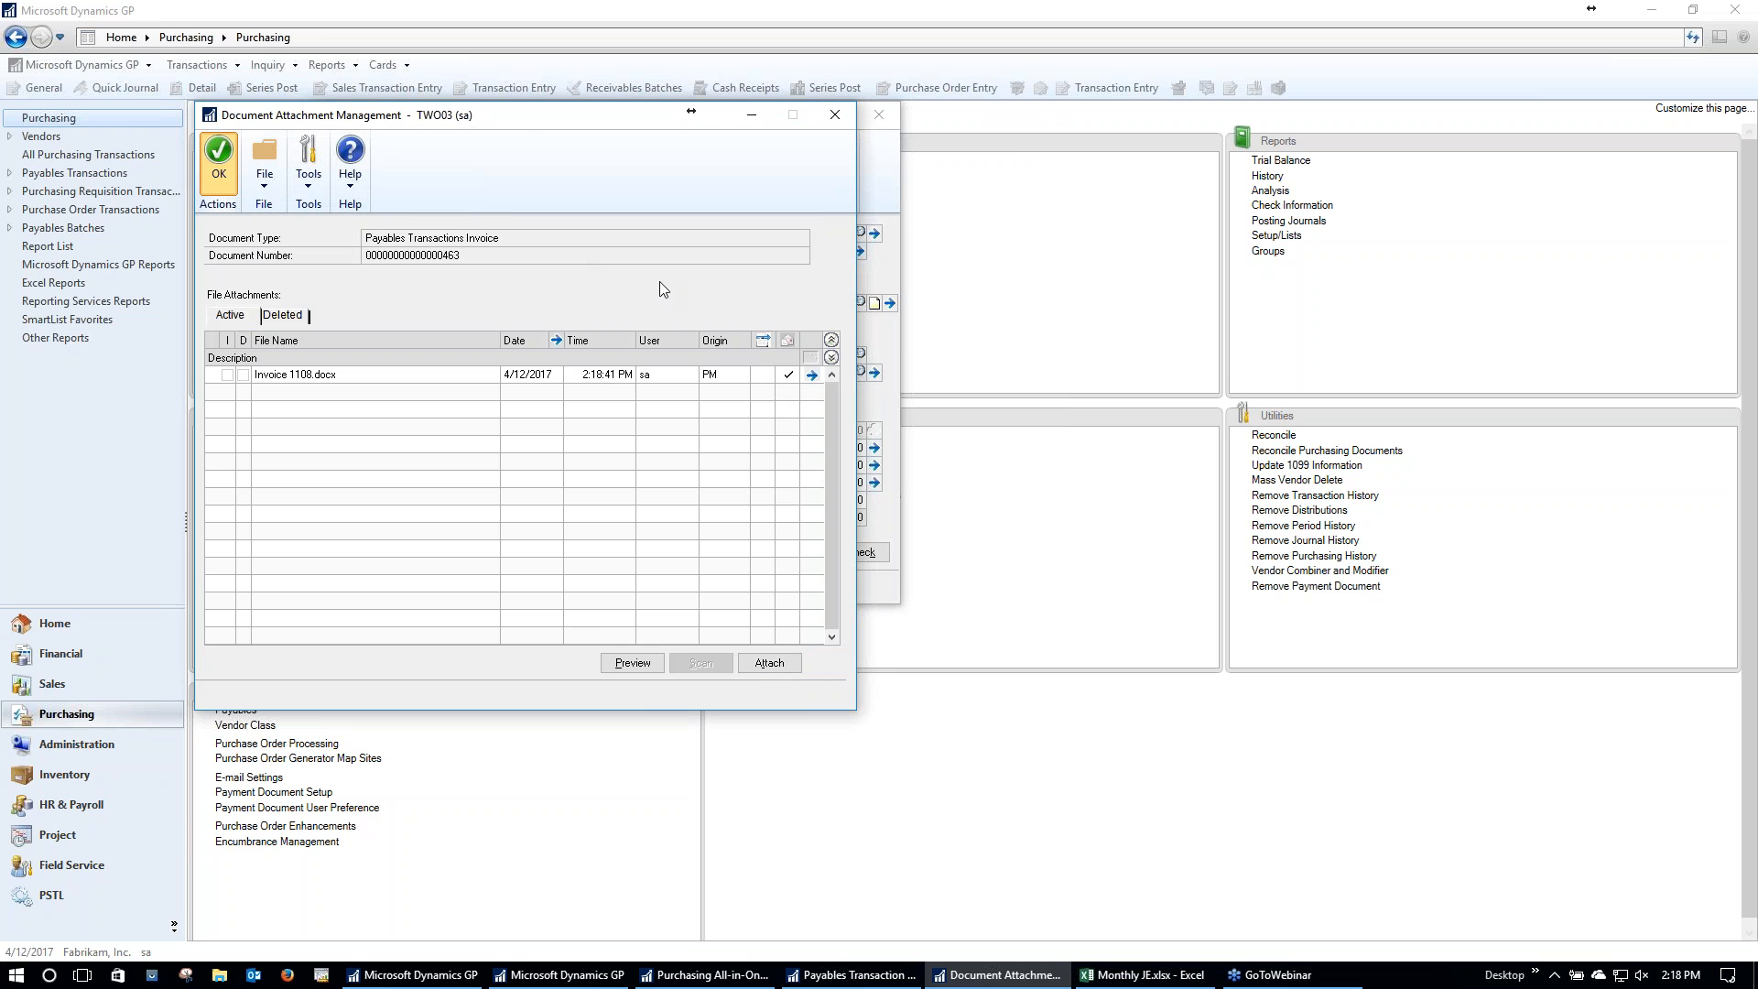
click(339, 158)
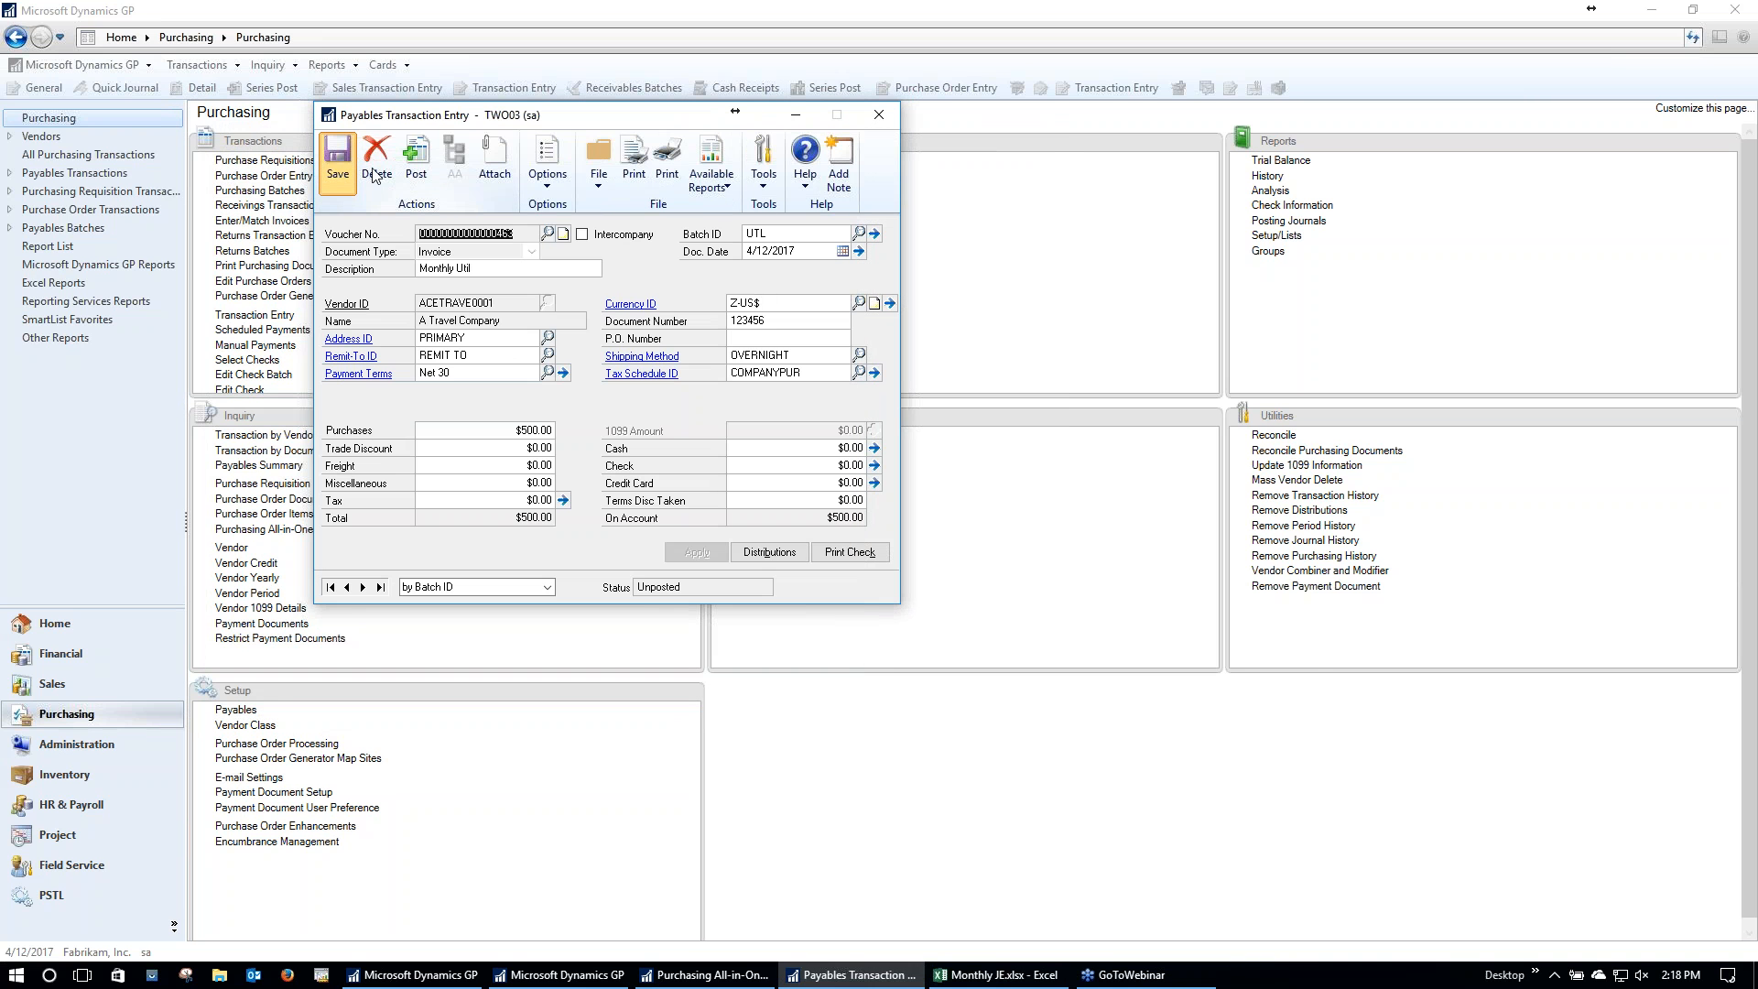
key(alt+F4)
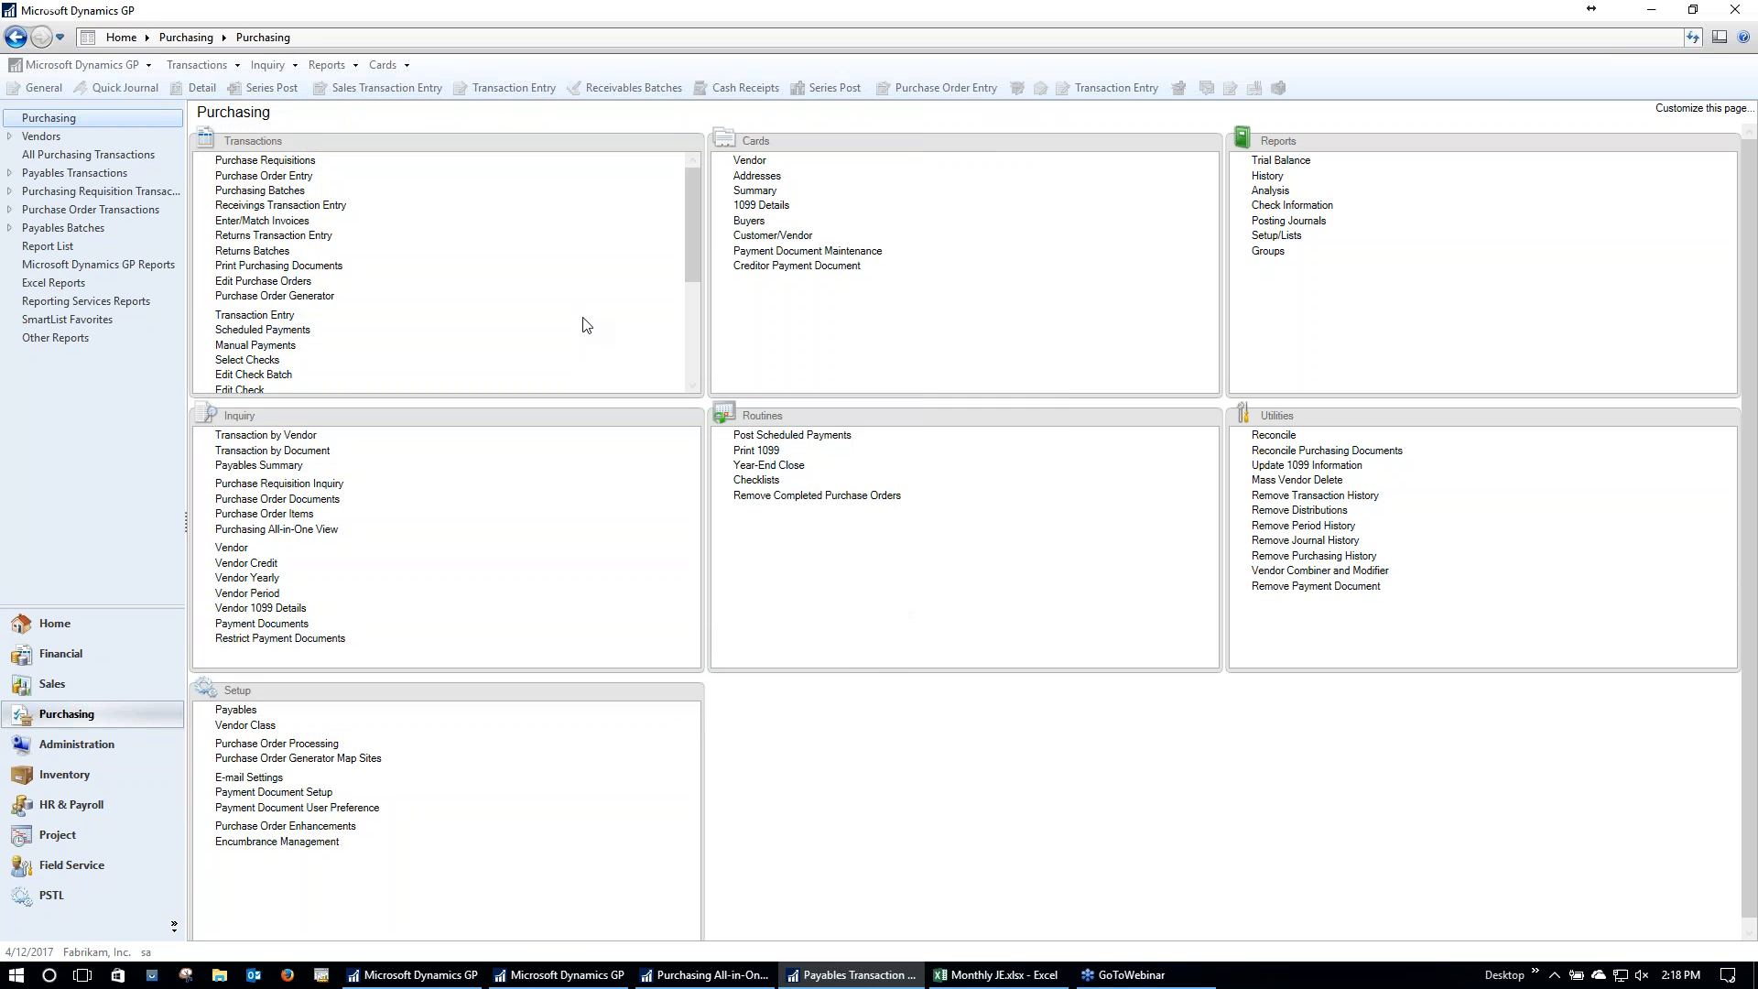
Step: Open payables batch UTL from the Purchasing transactions and submit it for workflow approval with the comments left blank
drag(697, 238, 698, 362)
click(232, 356)
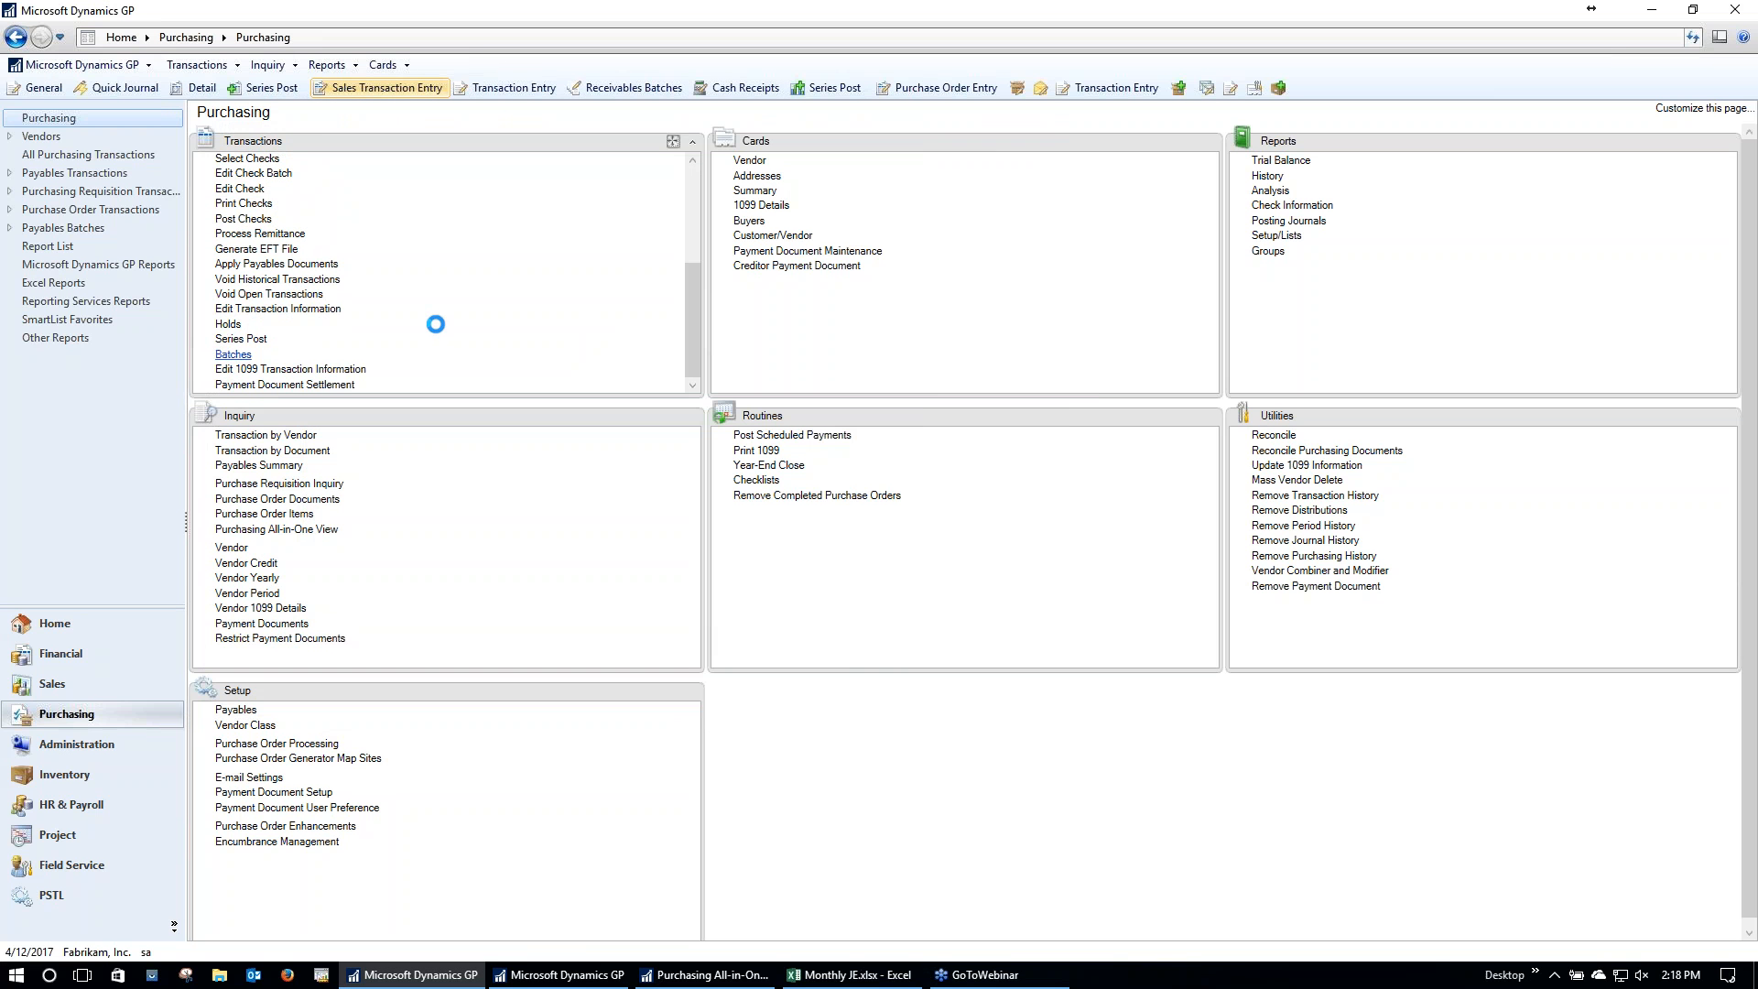
text(UTL)
key(Tab)
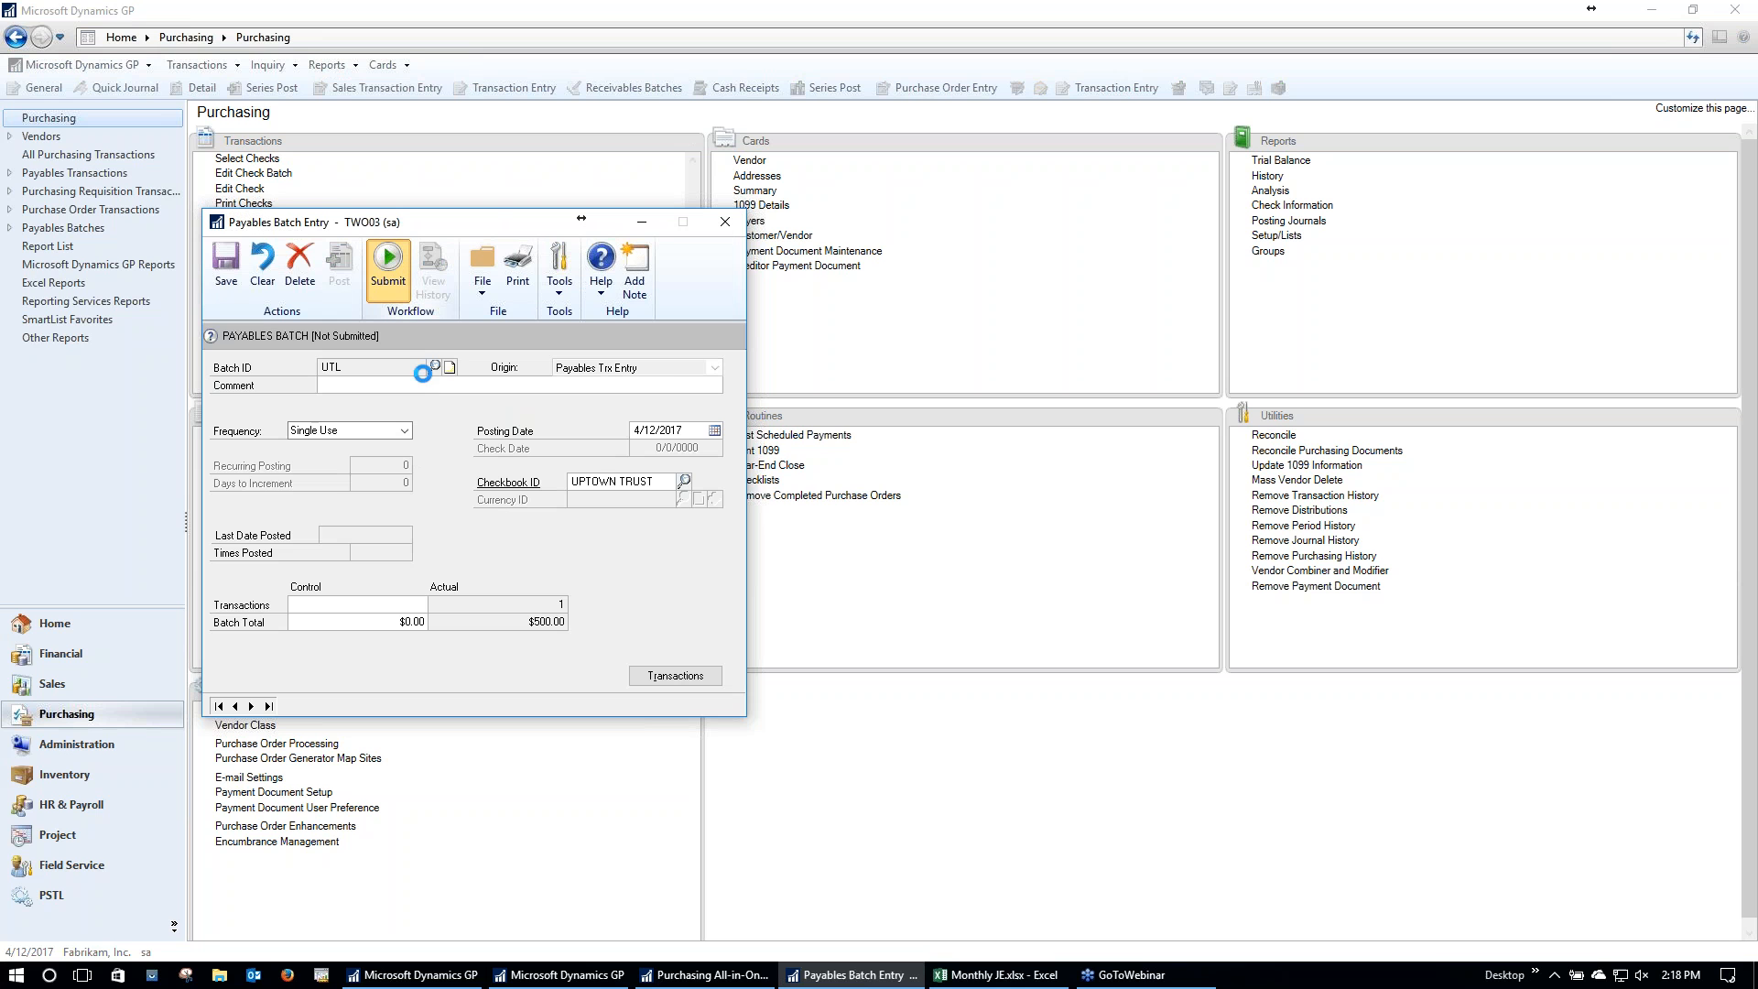
click(388, 264)
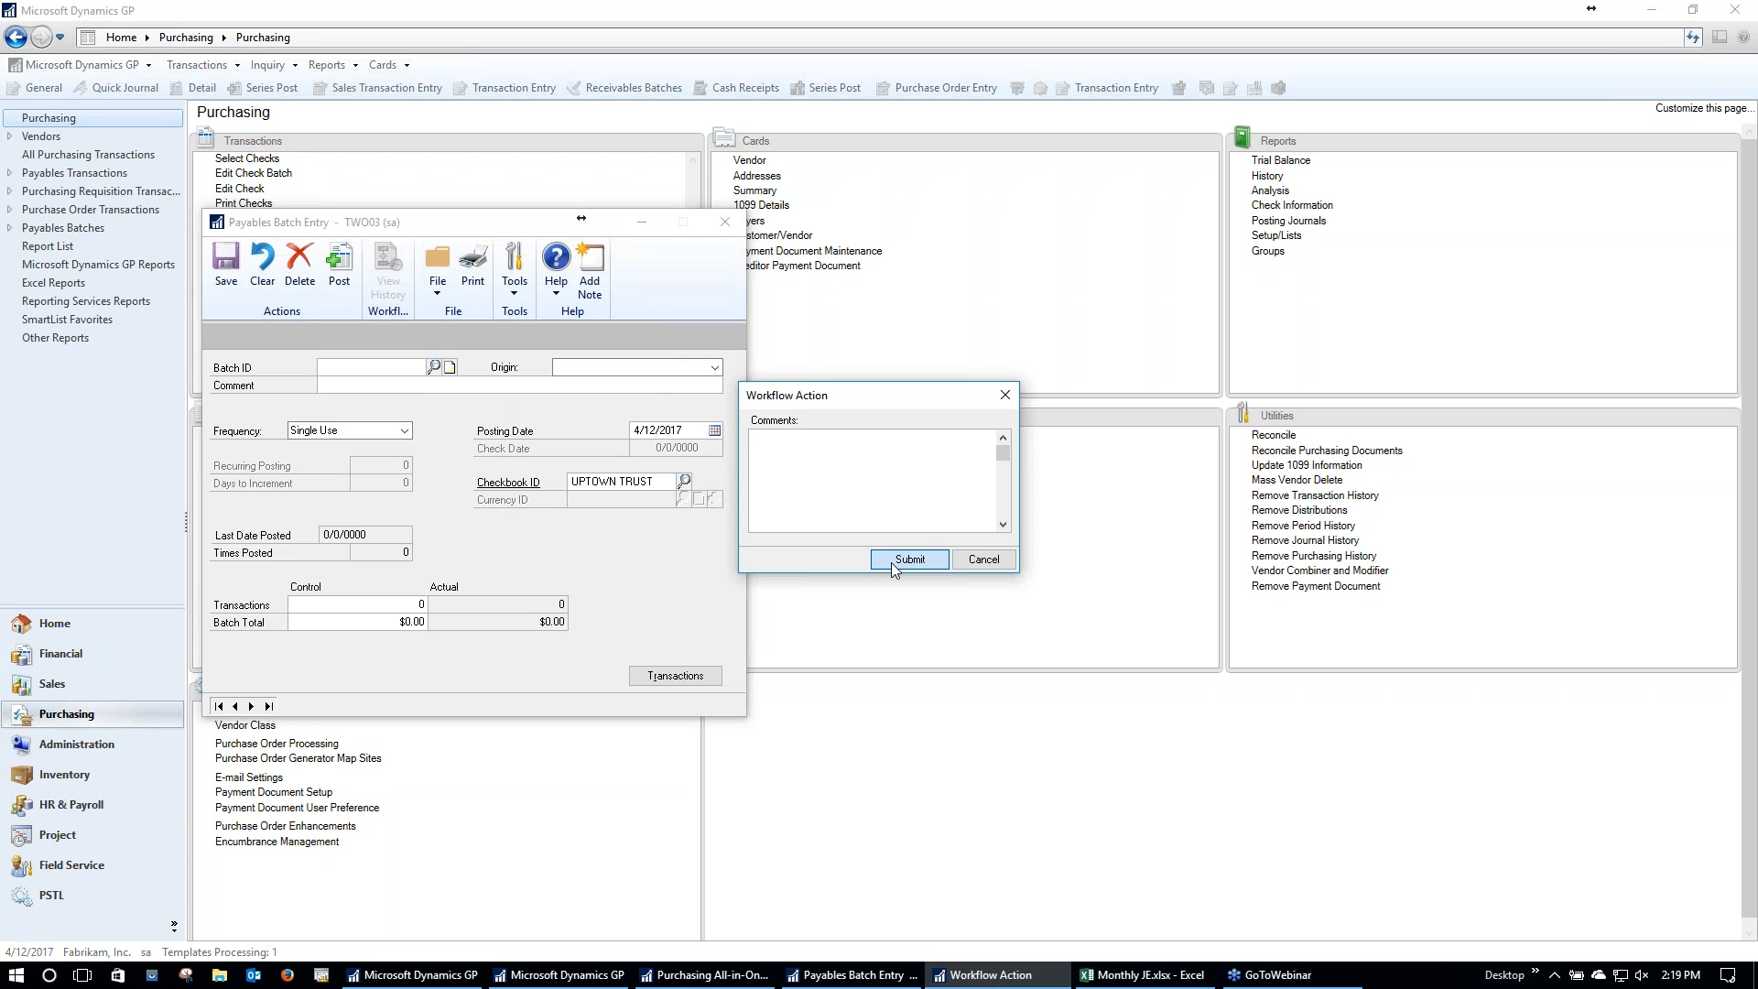
click(893, 566)
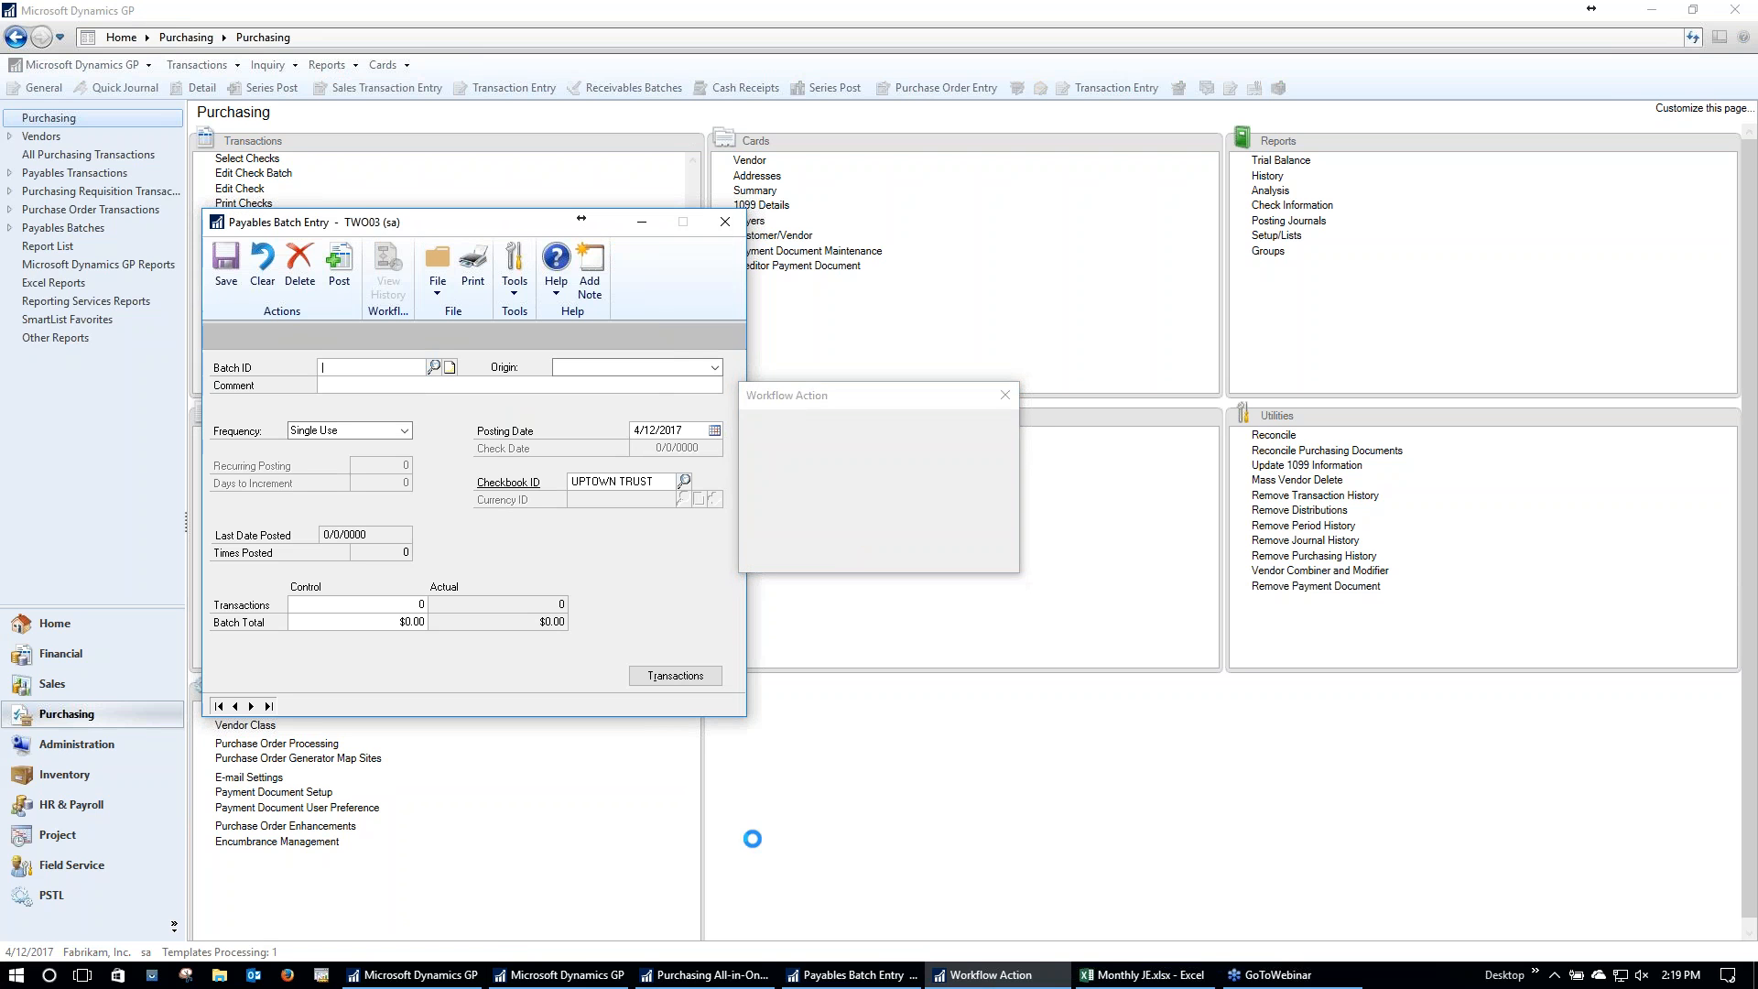
Step: Look at the home pages of both Dynamics GP sessions and check their workflow tasks for the submitted payables batch
click(589, 976)
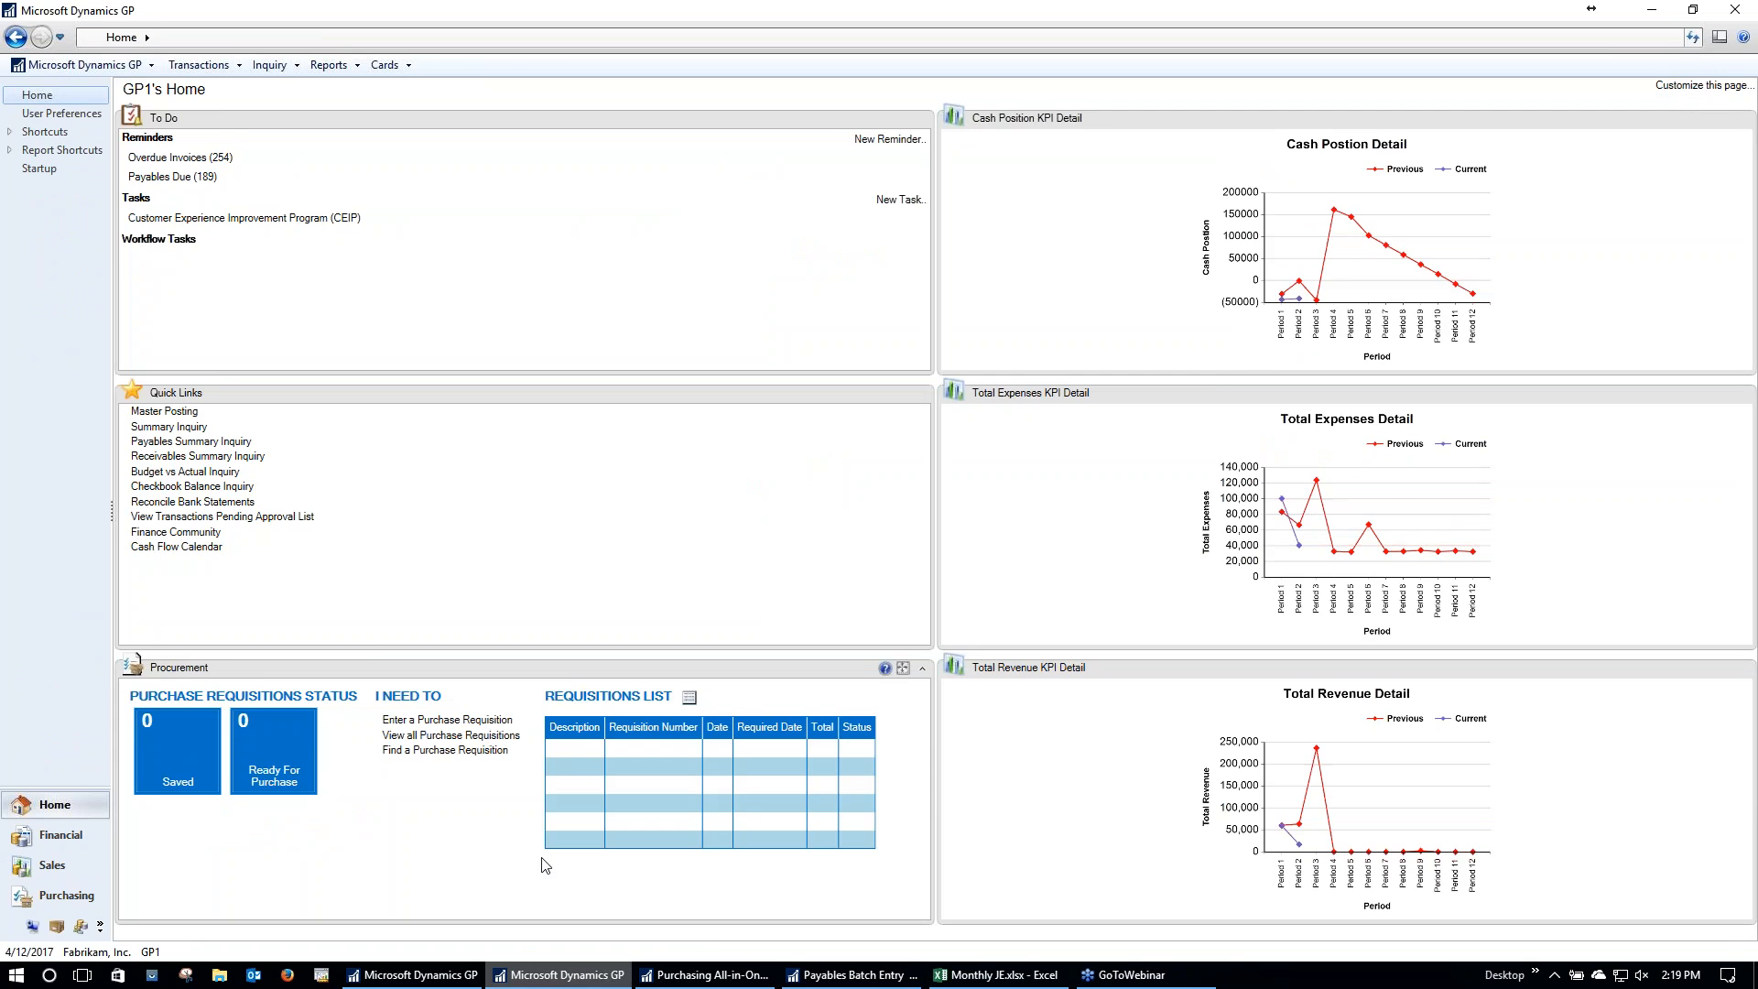
click(416, 976)
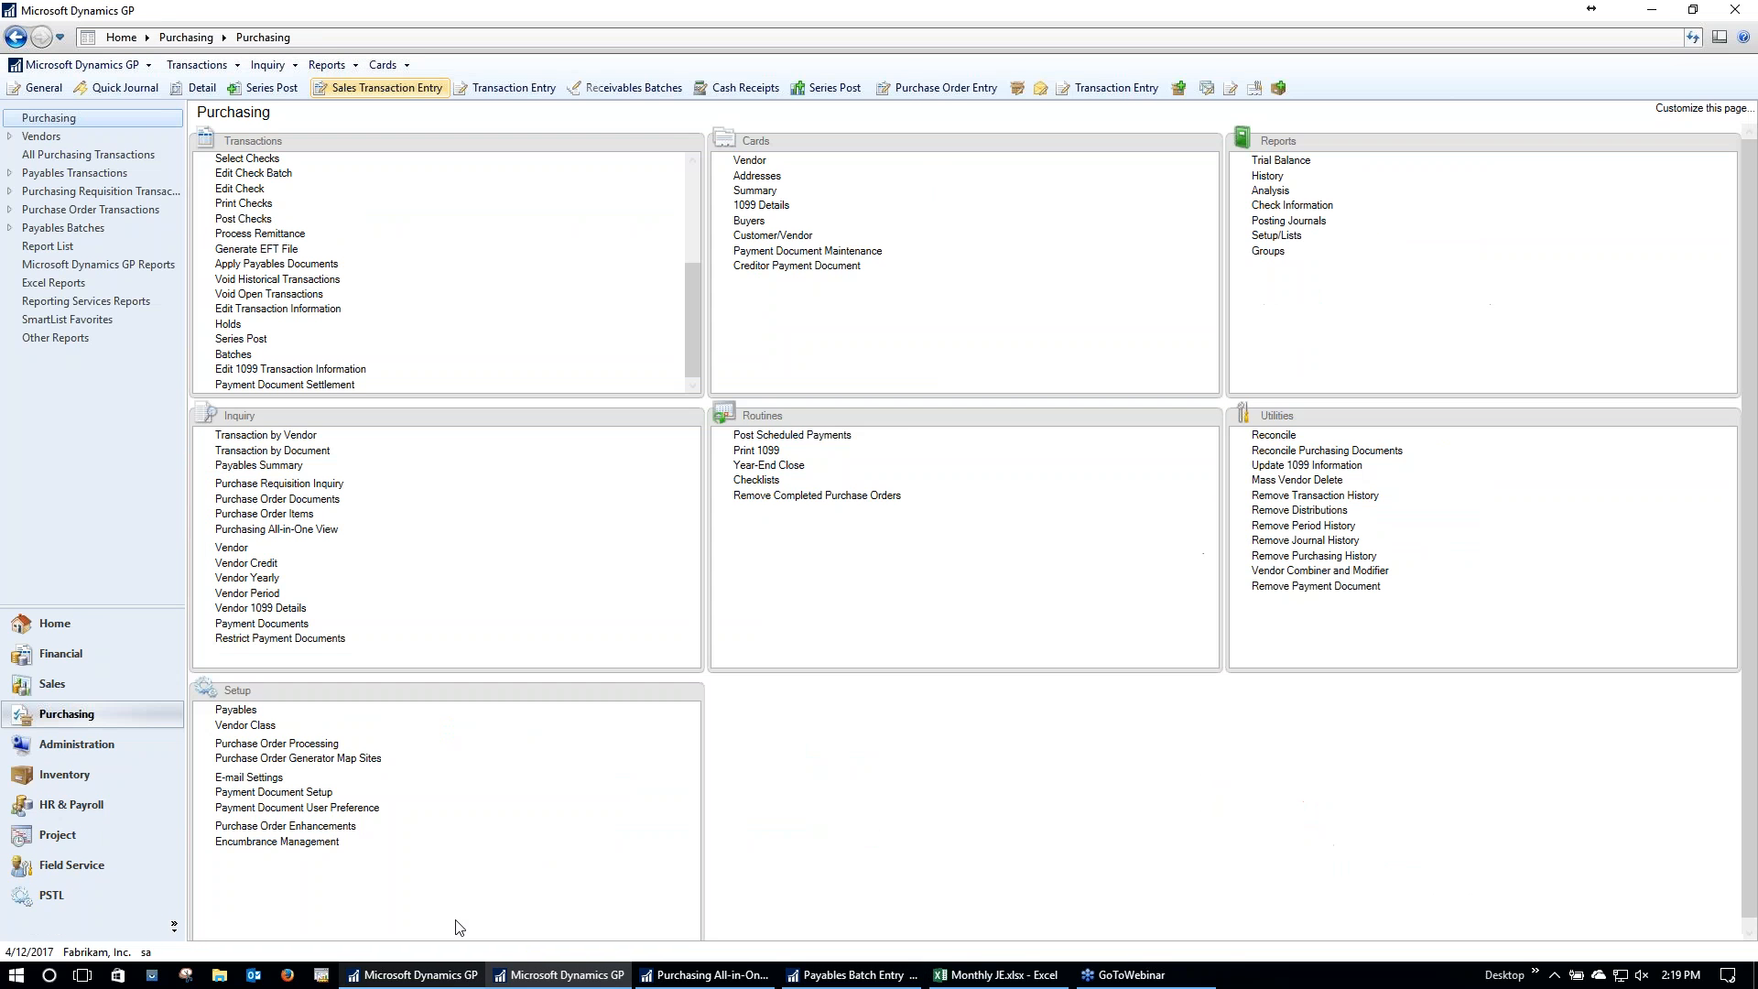
click(83, 623)
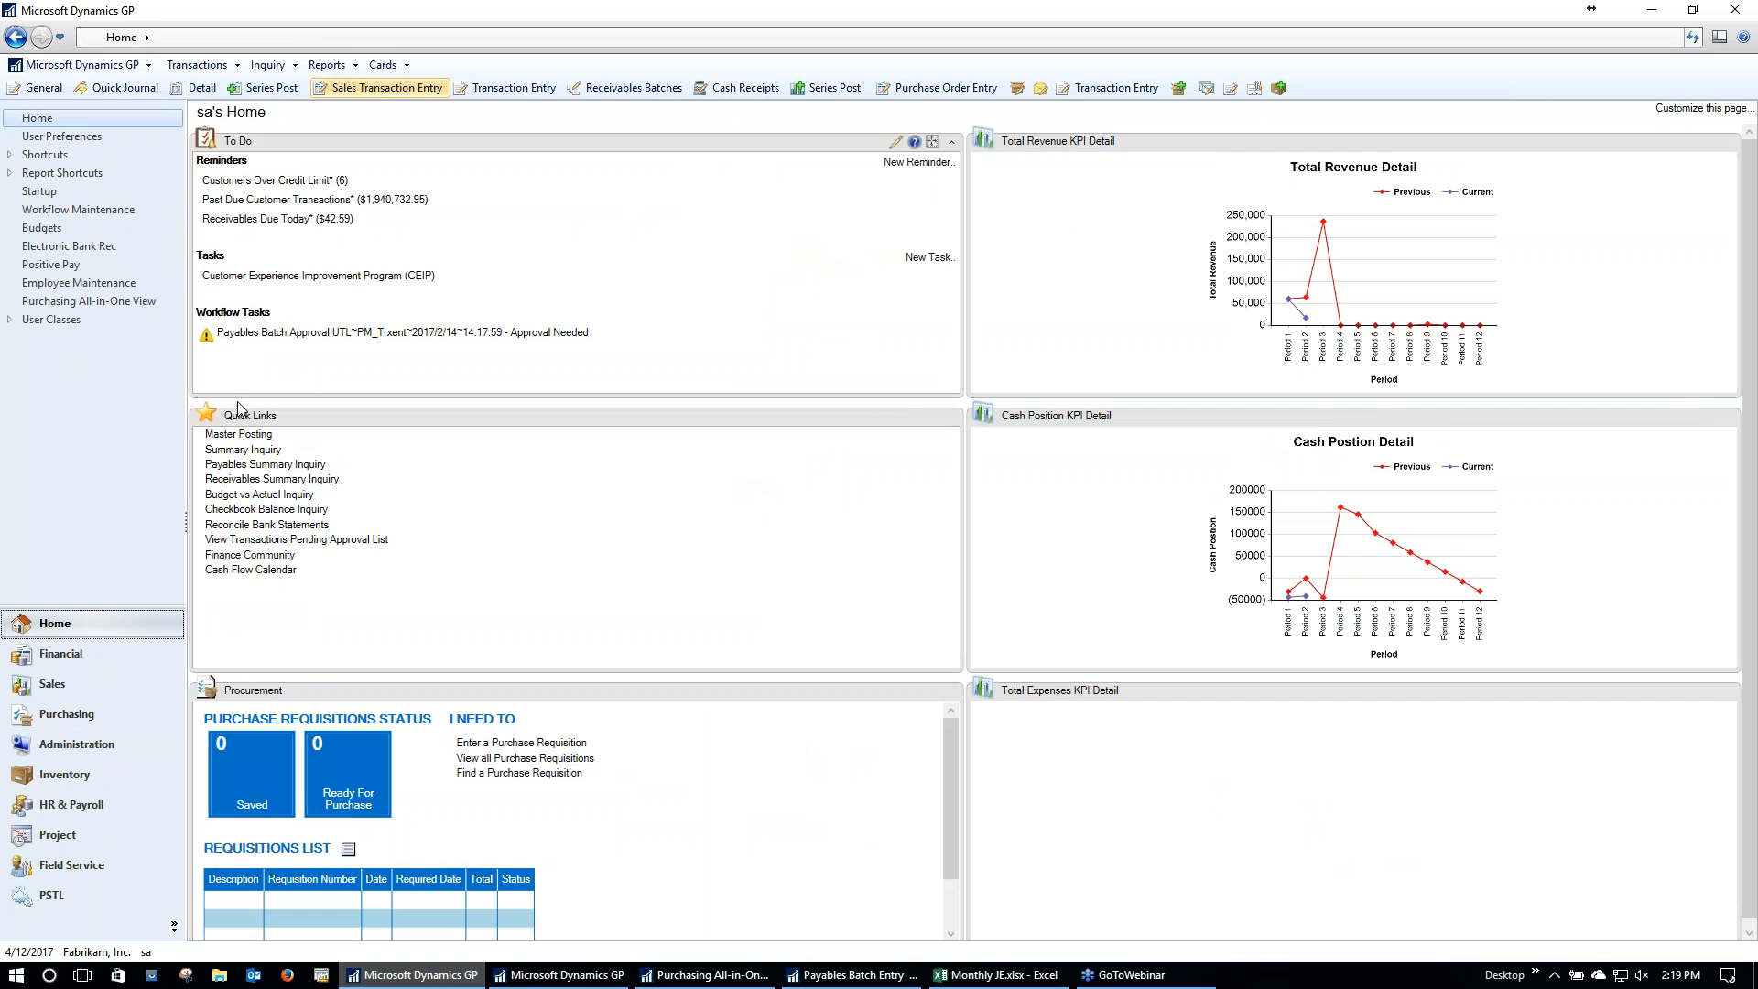
Step: Open the Cash - Operating Account card from the Financial area, view its period summary and drill into the Period 3 debits
click(123, 649)
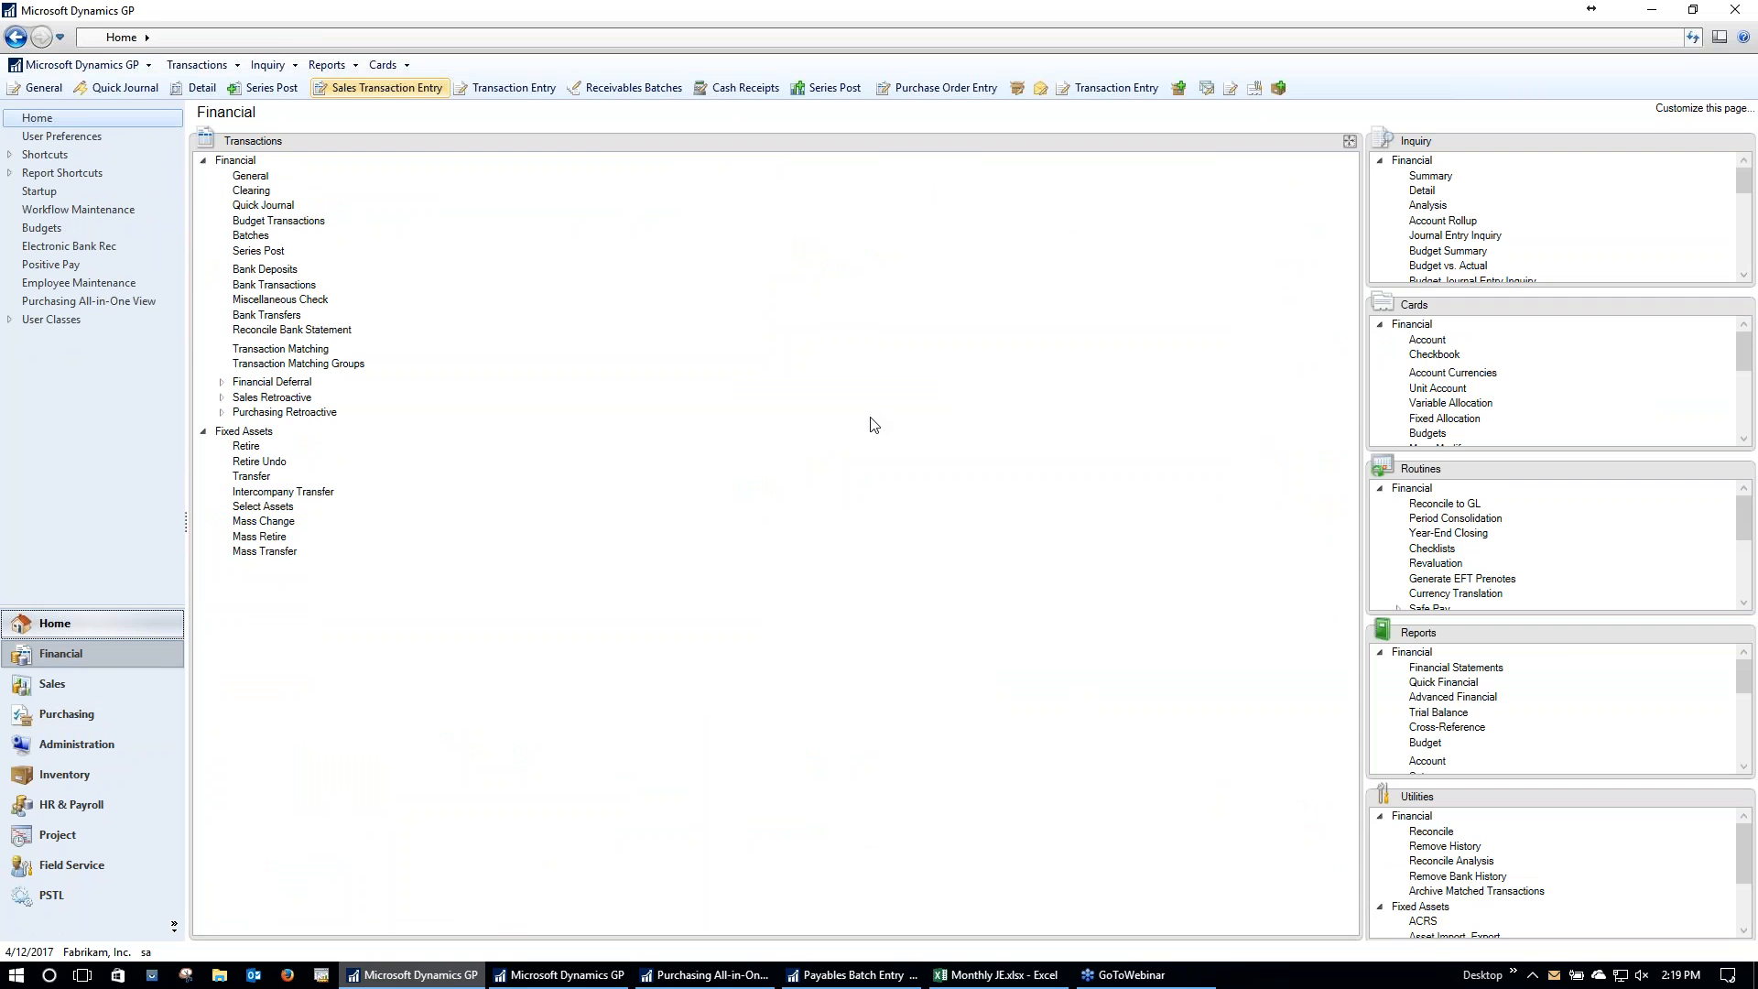
click(1427, 340)
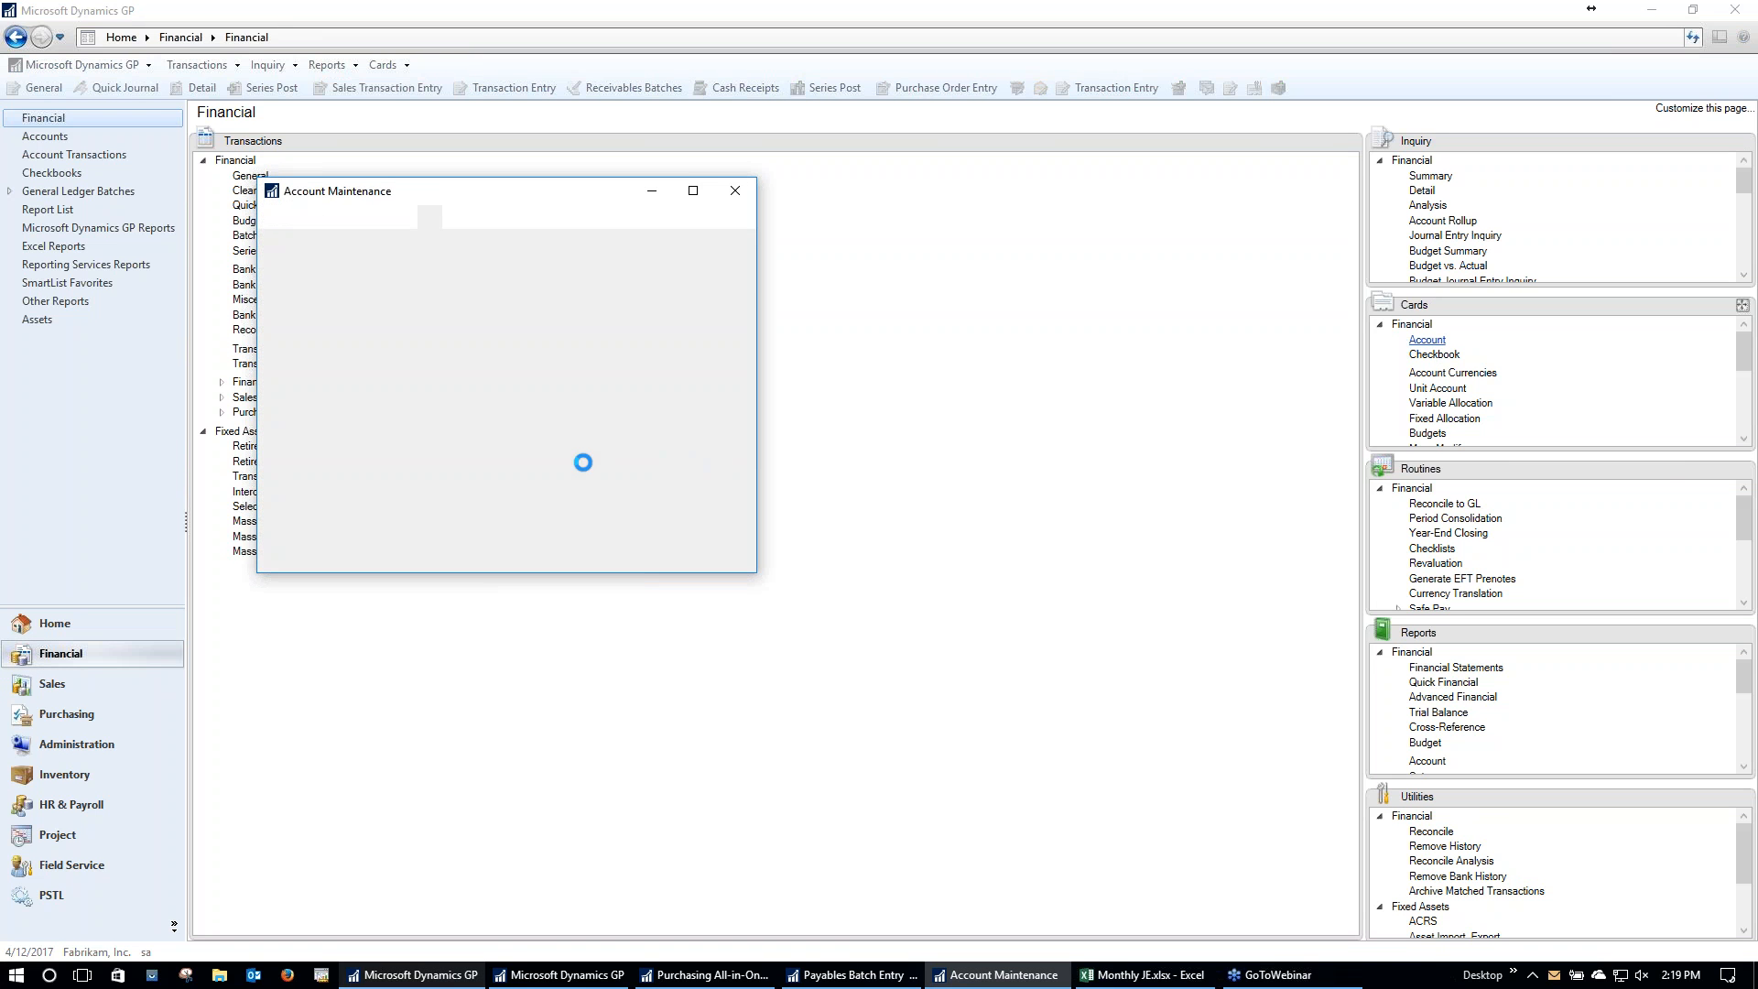
click(278, 626)
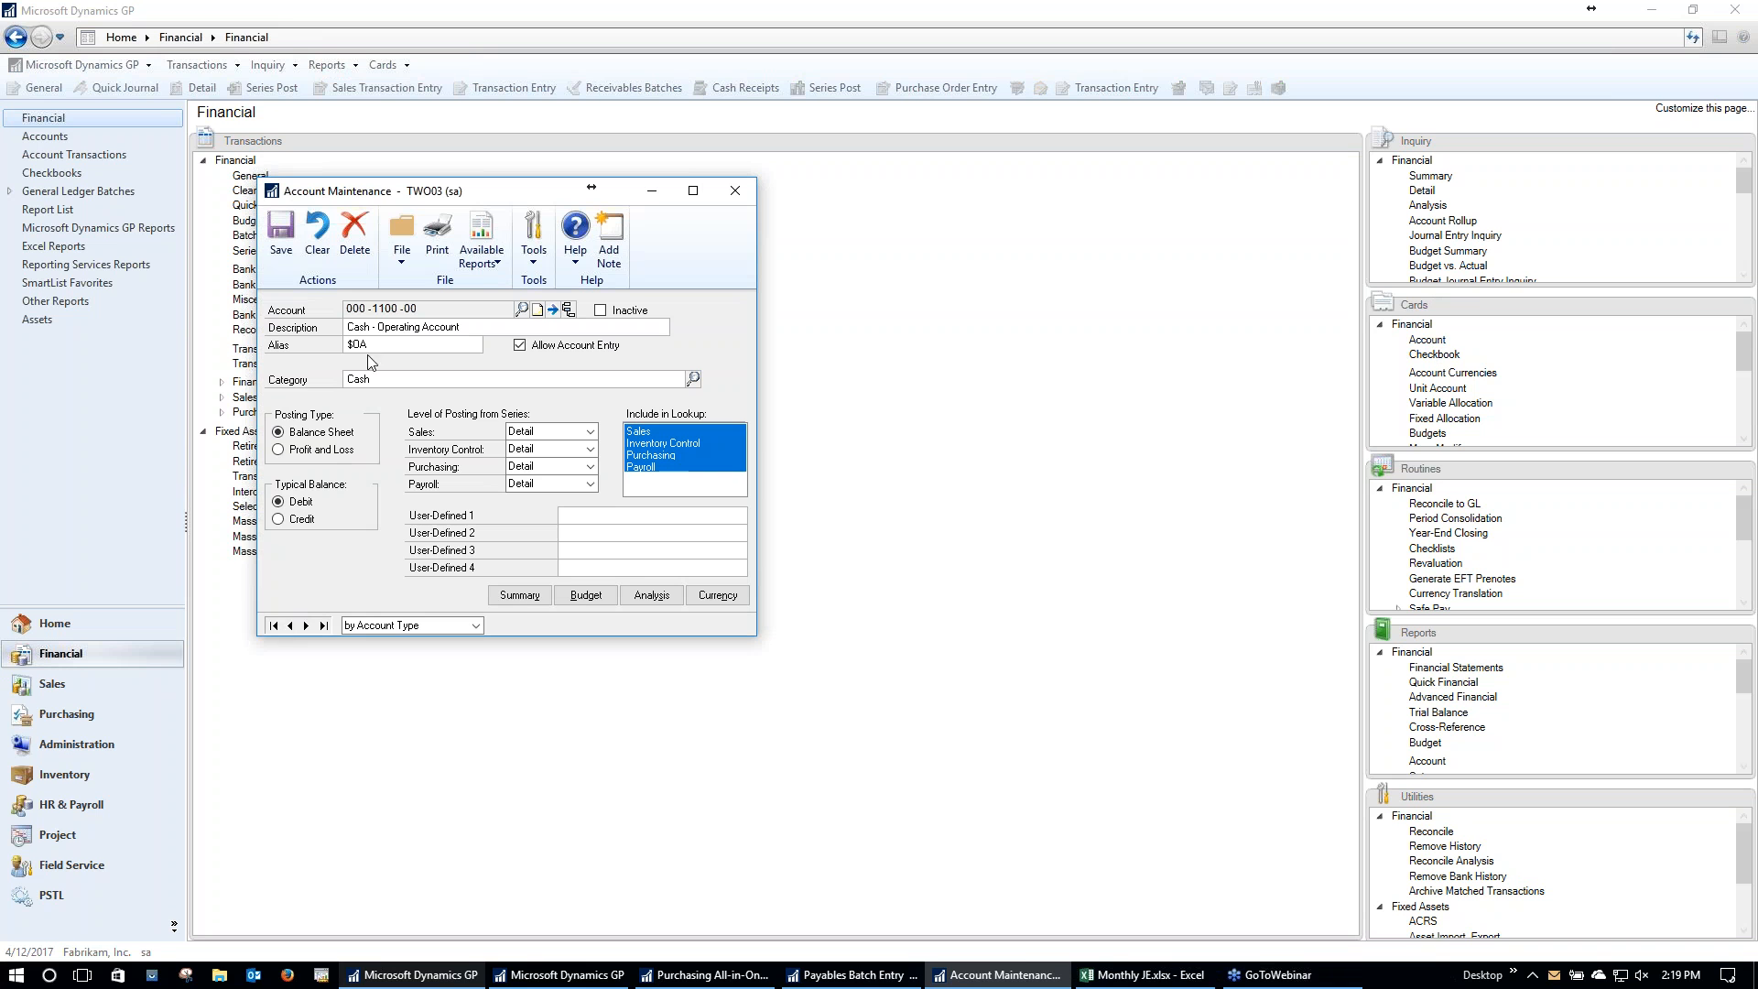
click(519, 596)
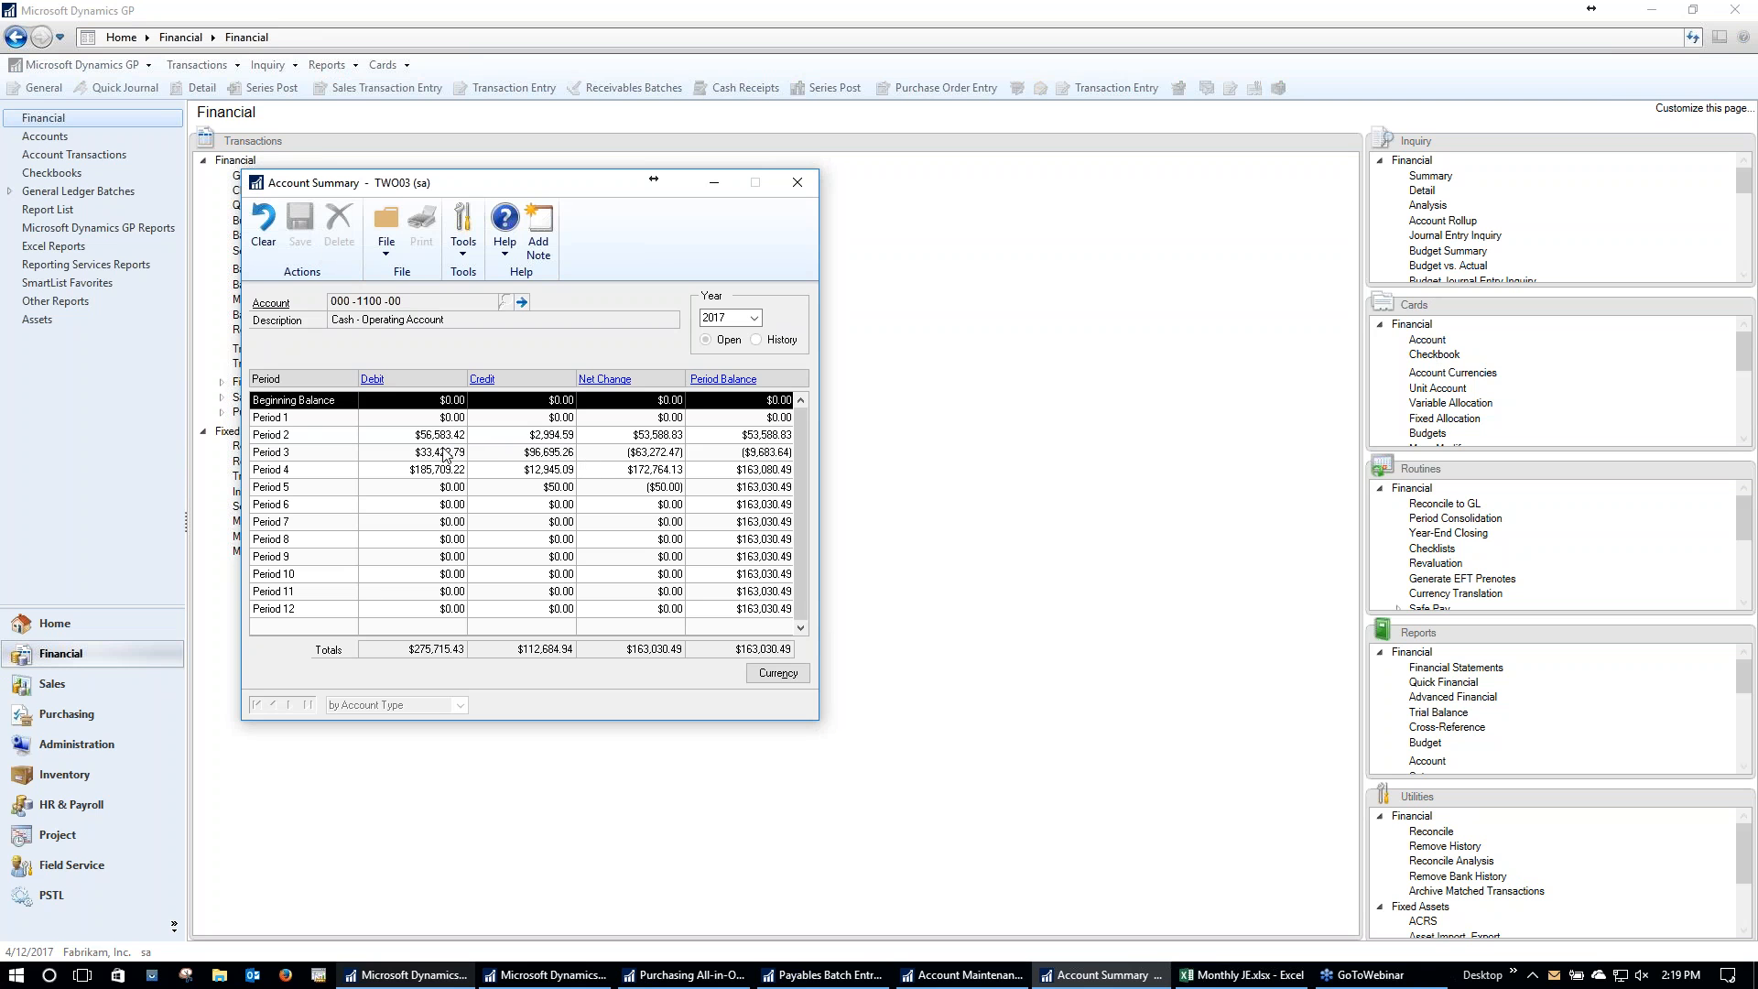
click(441, 454)
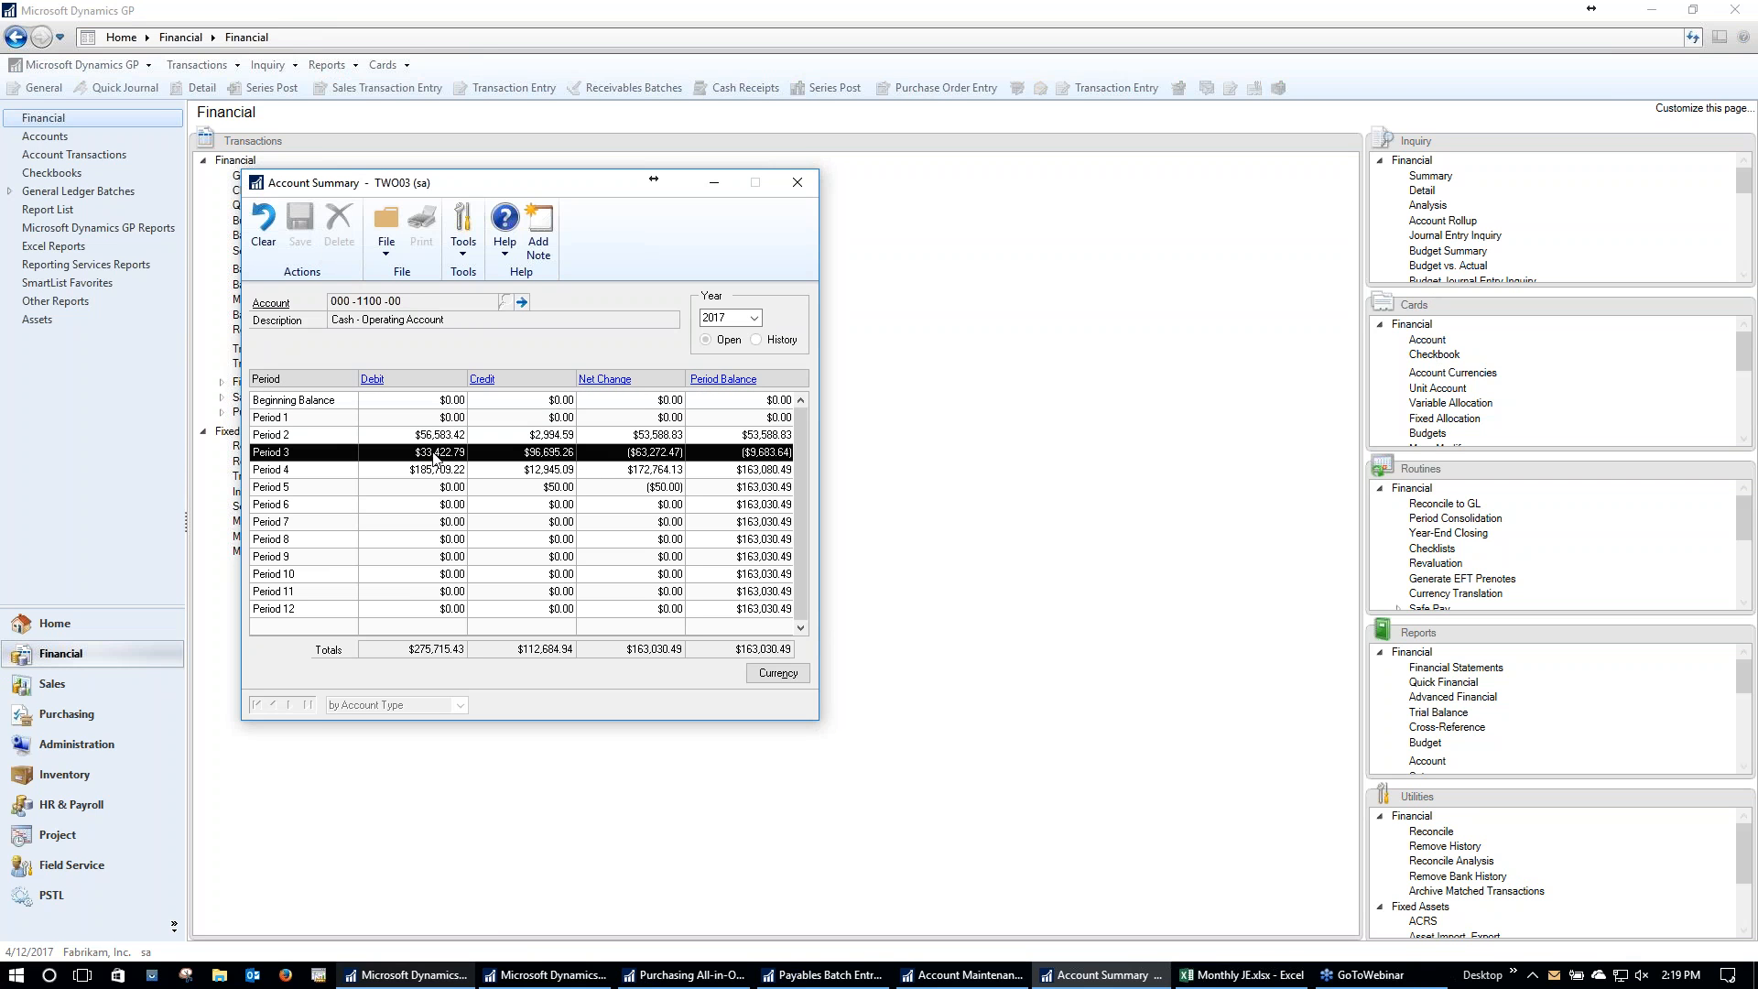
click(372, 380)
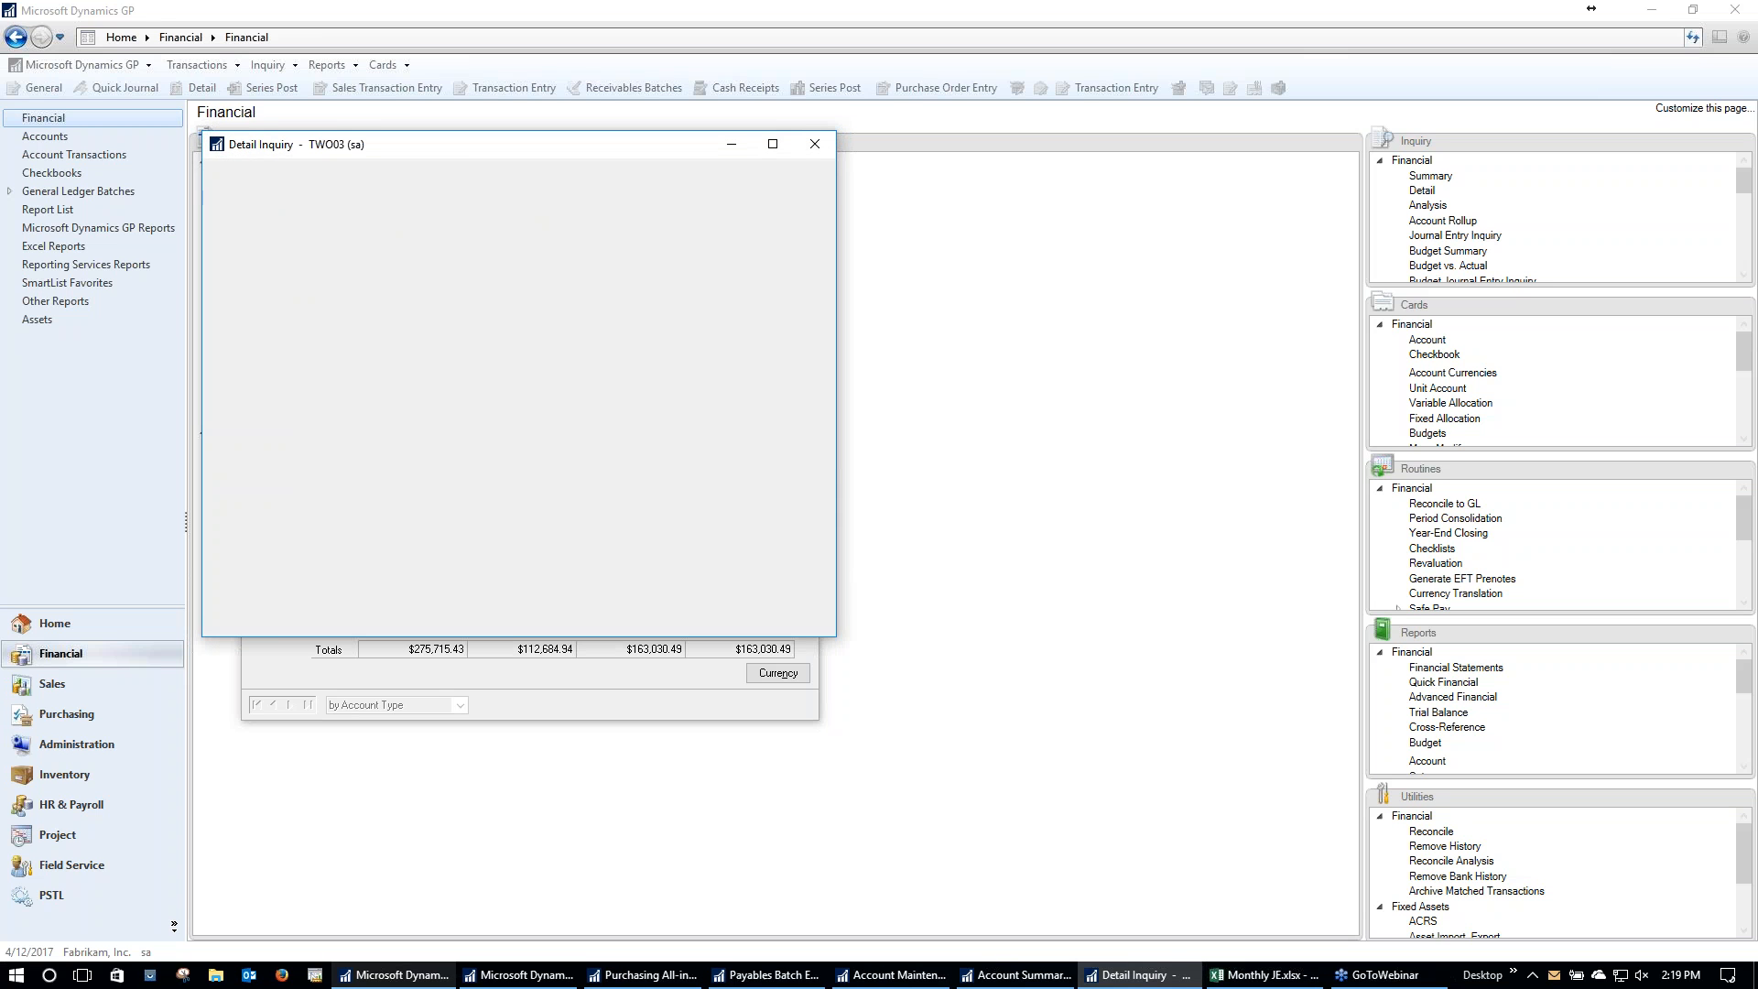
Step: Browse the March 2017 detail transactions and trace journal entry 1,368 dated 3/16/2017 back to its source cash receipt
click(489, 353)
click(676, 350)
drag(809, 474, 809, 529)
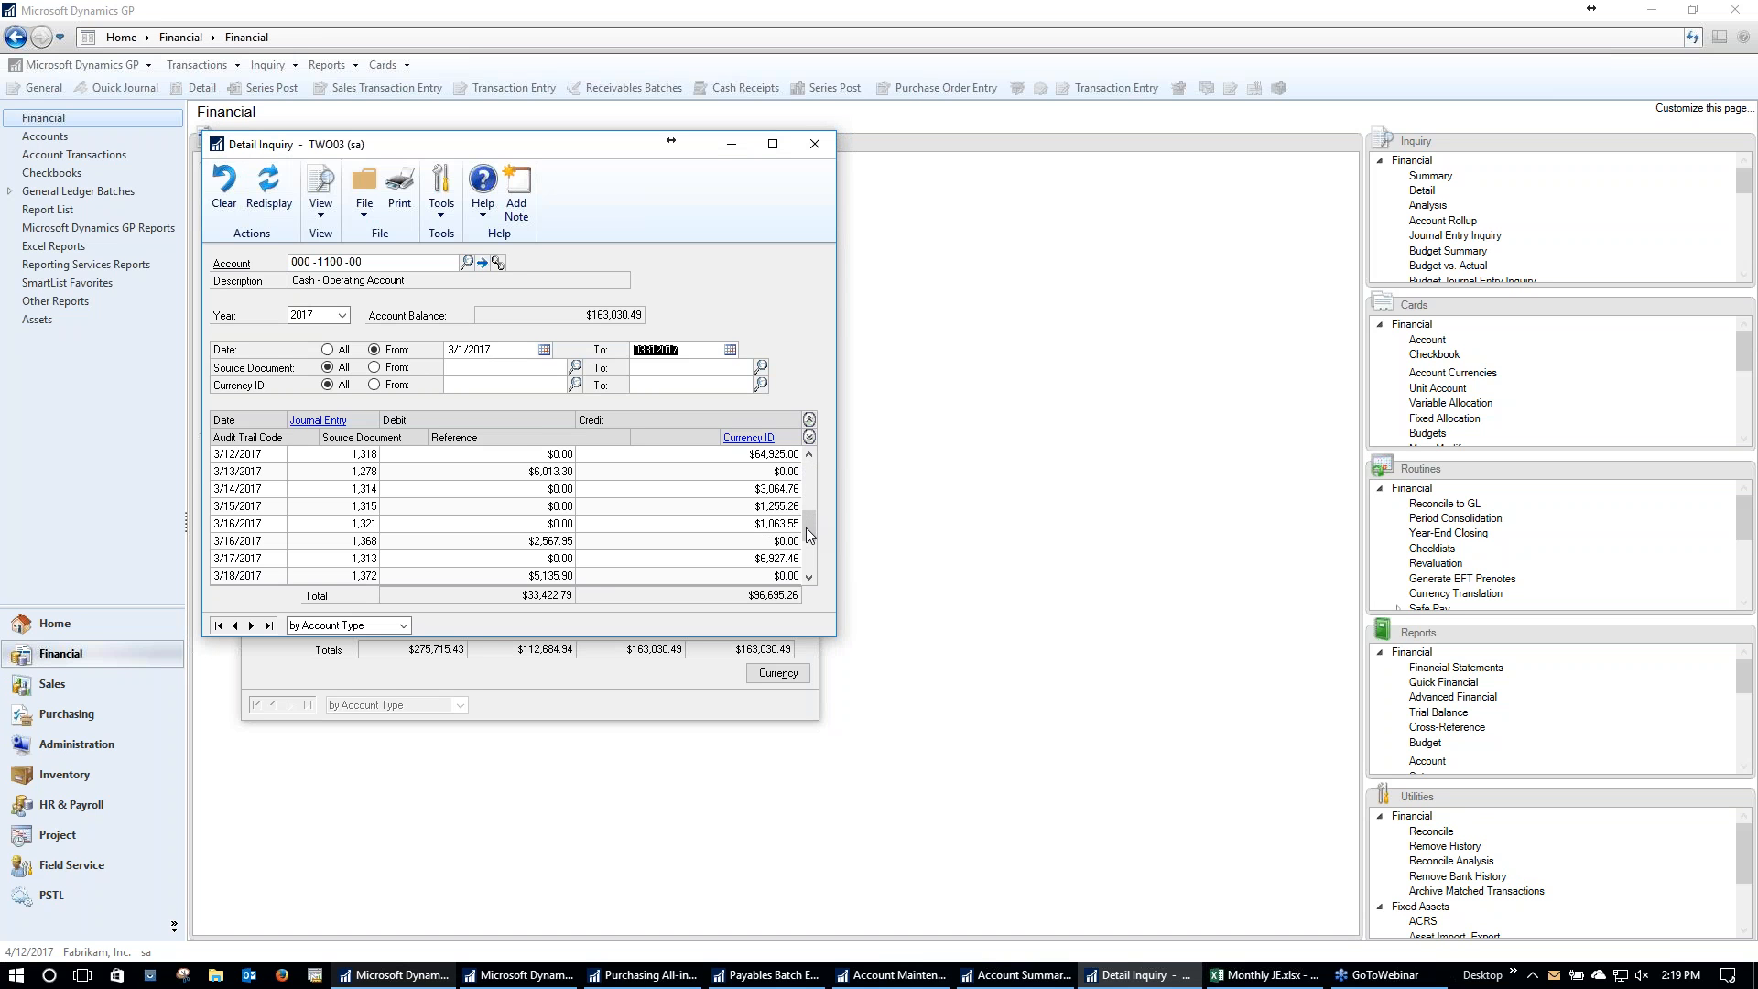
click(542, 544)
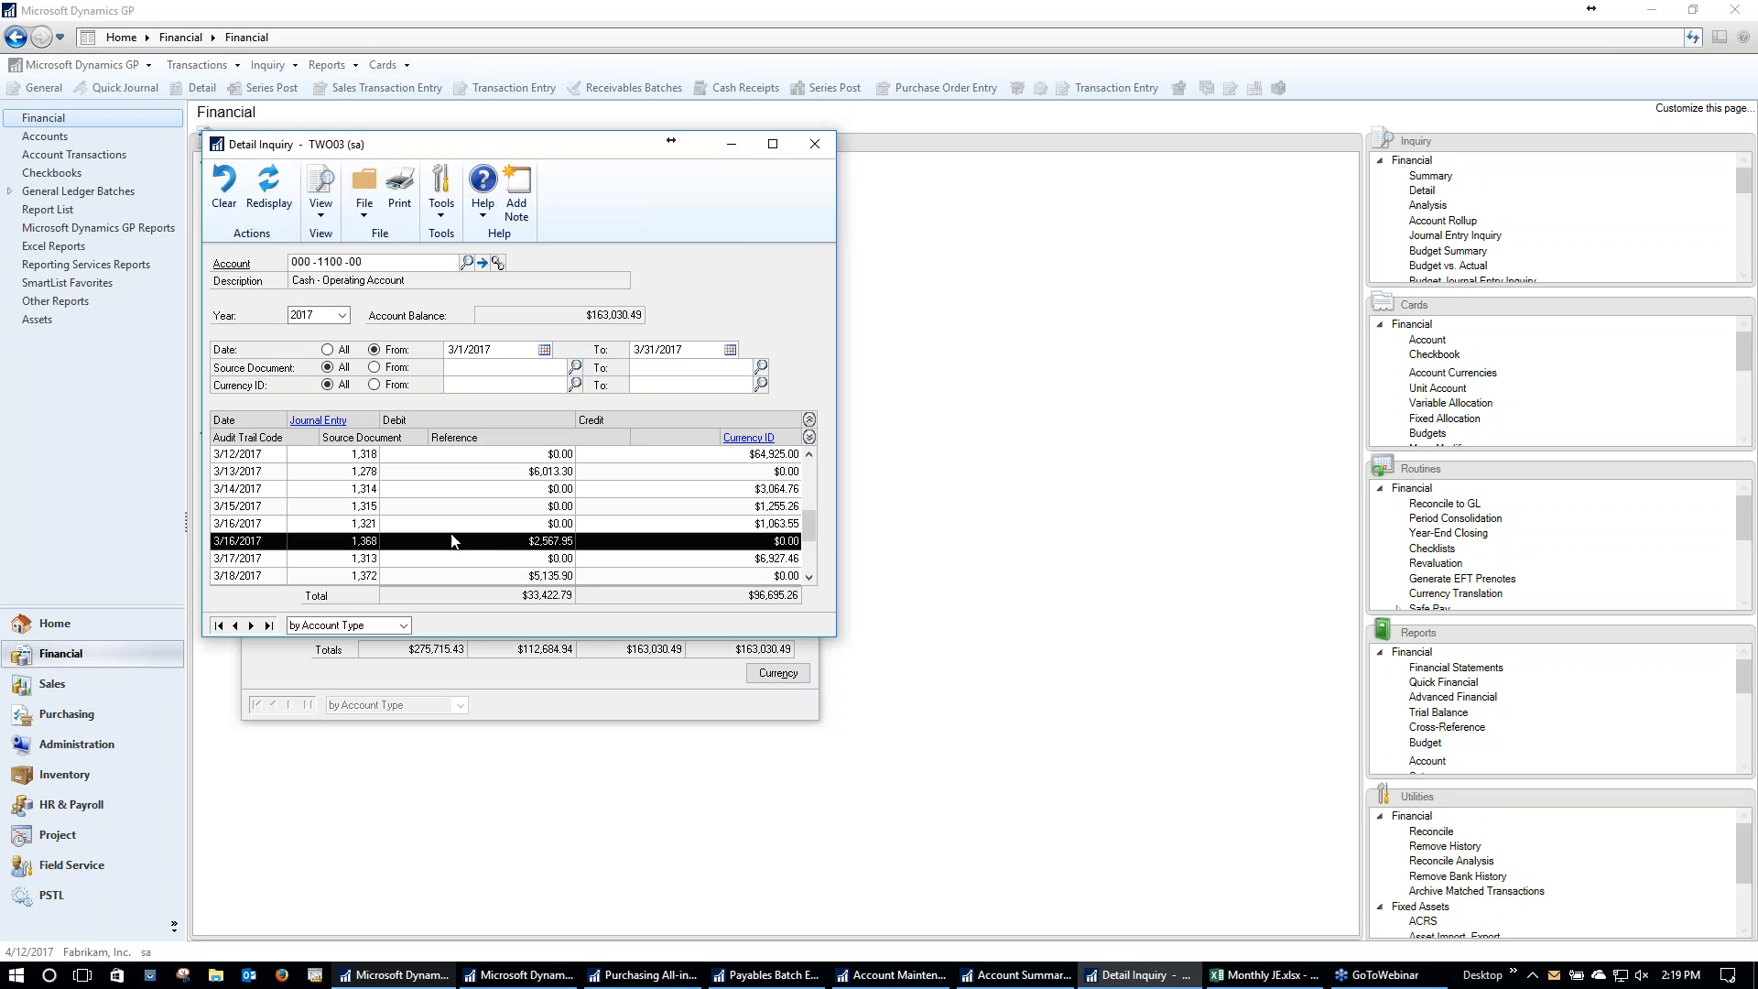
click(316, 422)
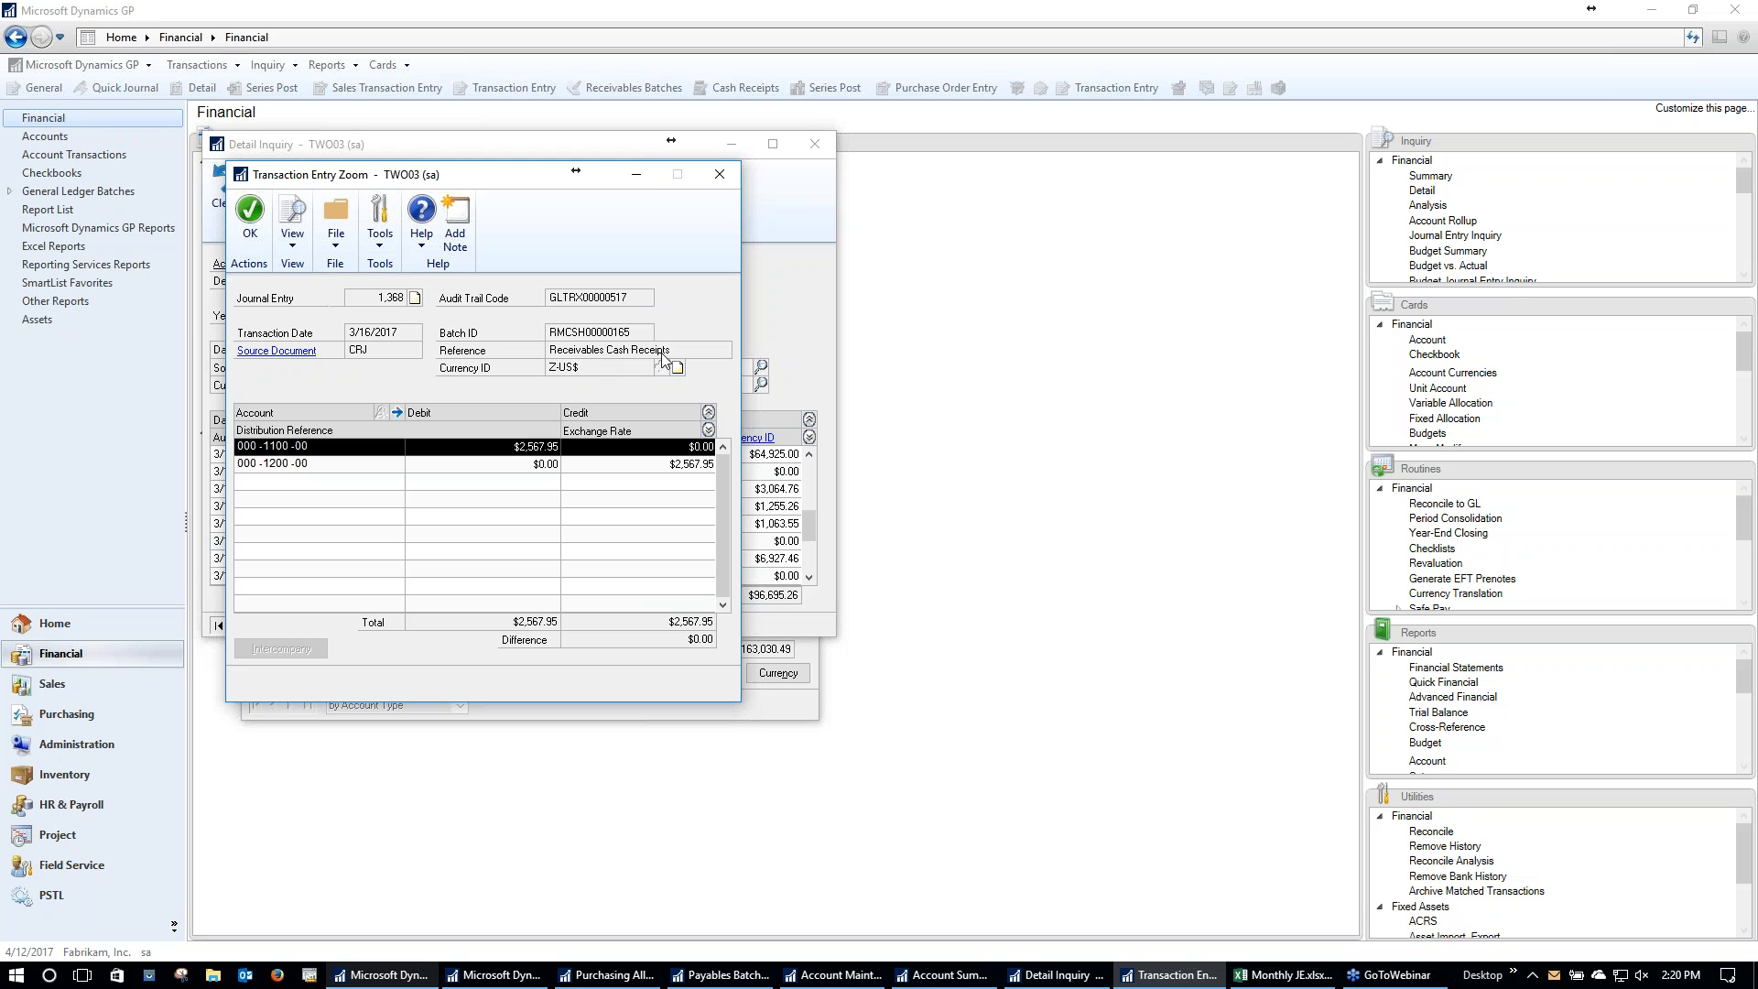
click(283, 352)
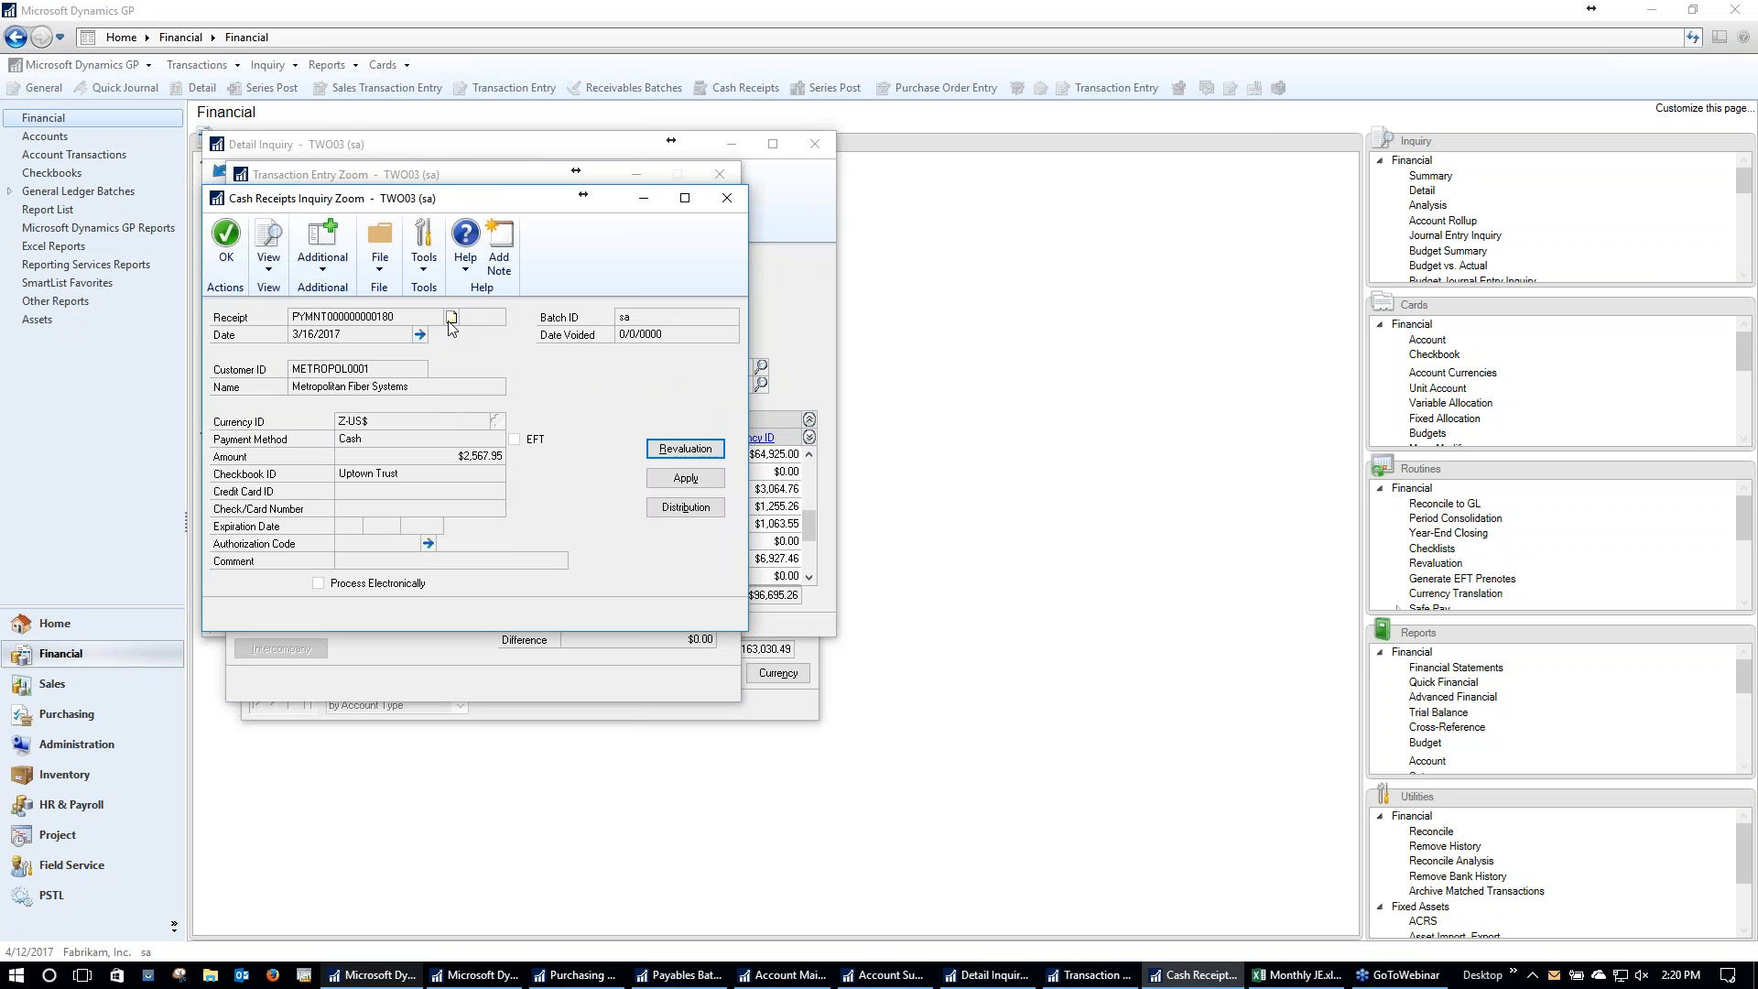
Step: Close the cash receipt, journal entry, detail inquiry, account summary and account maintenance windows
click(725, 200)
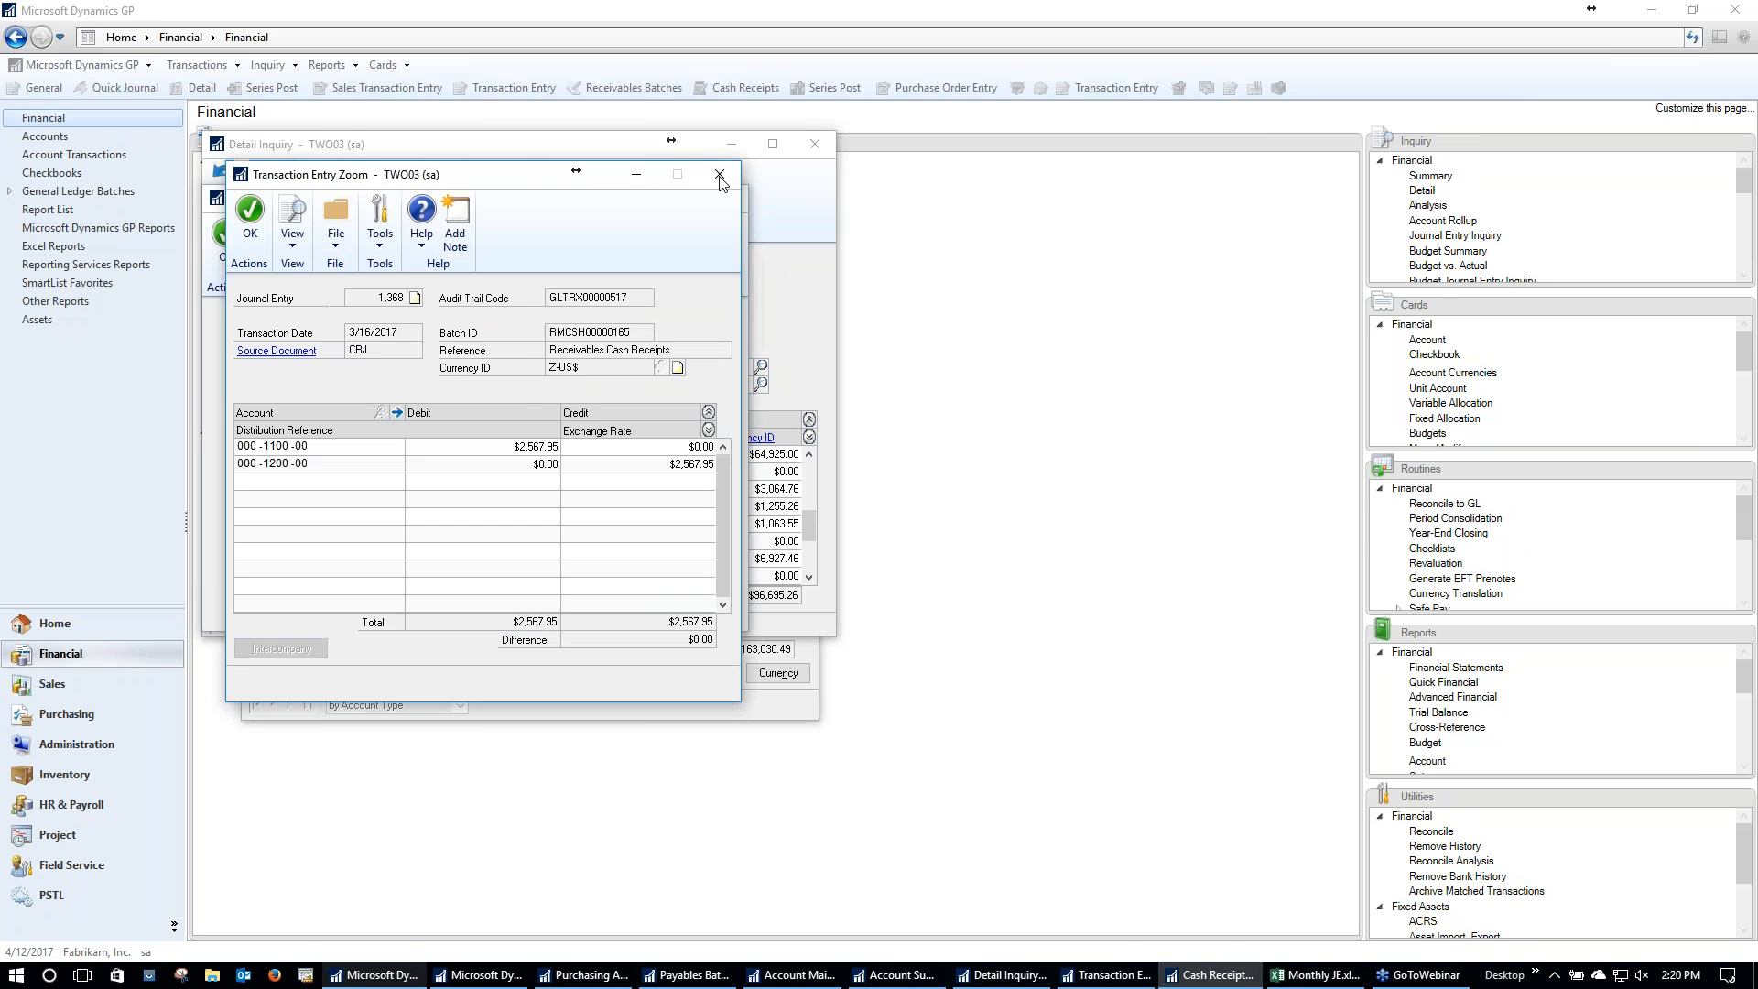
click(727, 180)
click(815, 144)
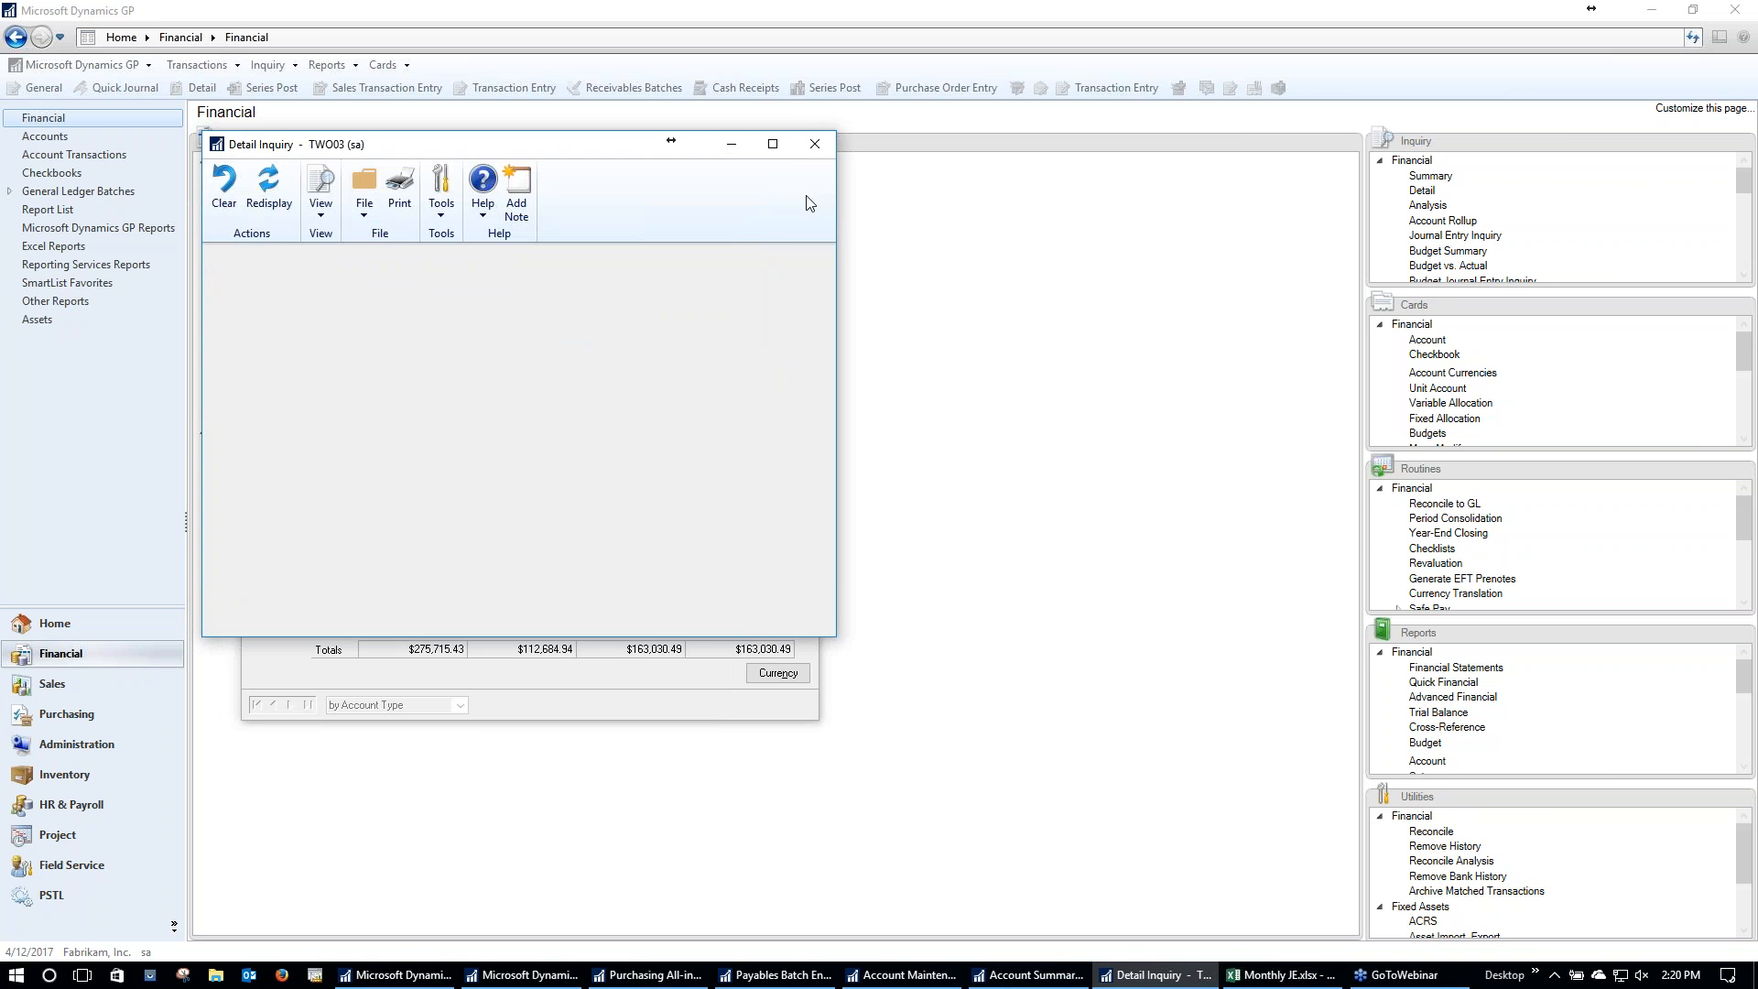
click(798, 188)
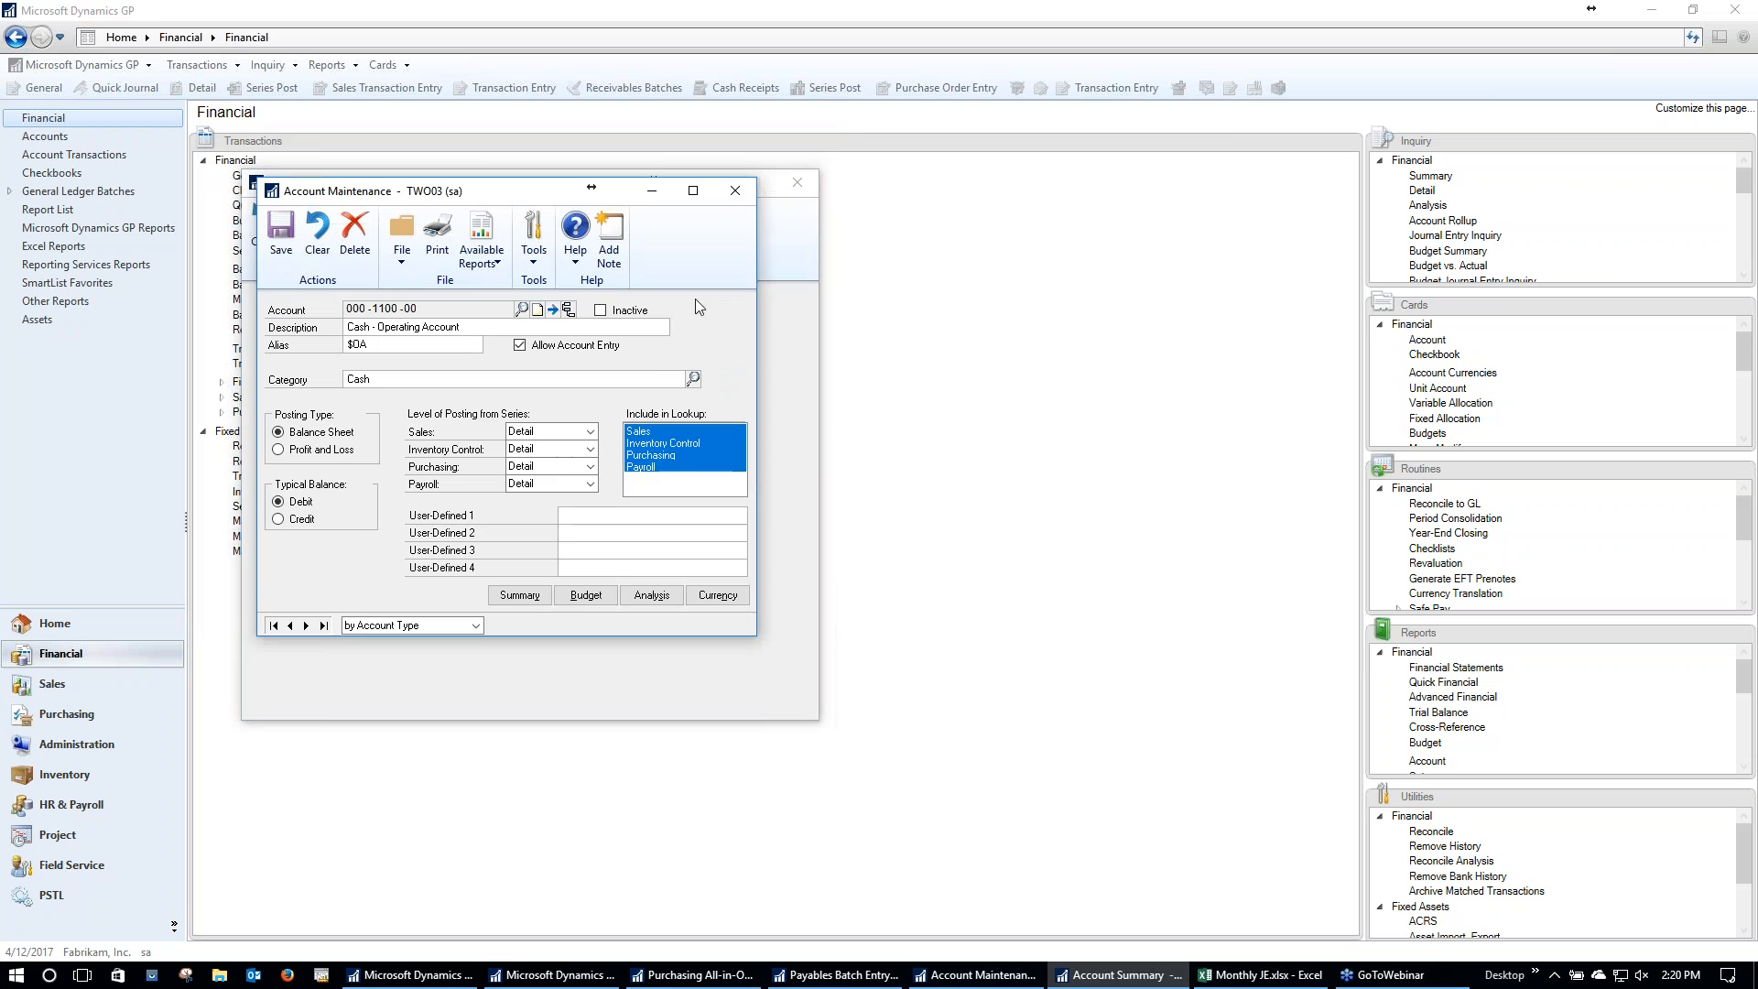
click(738, 196)
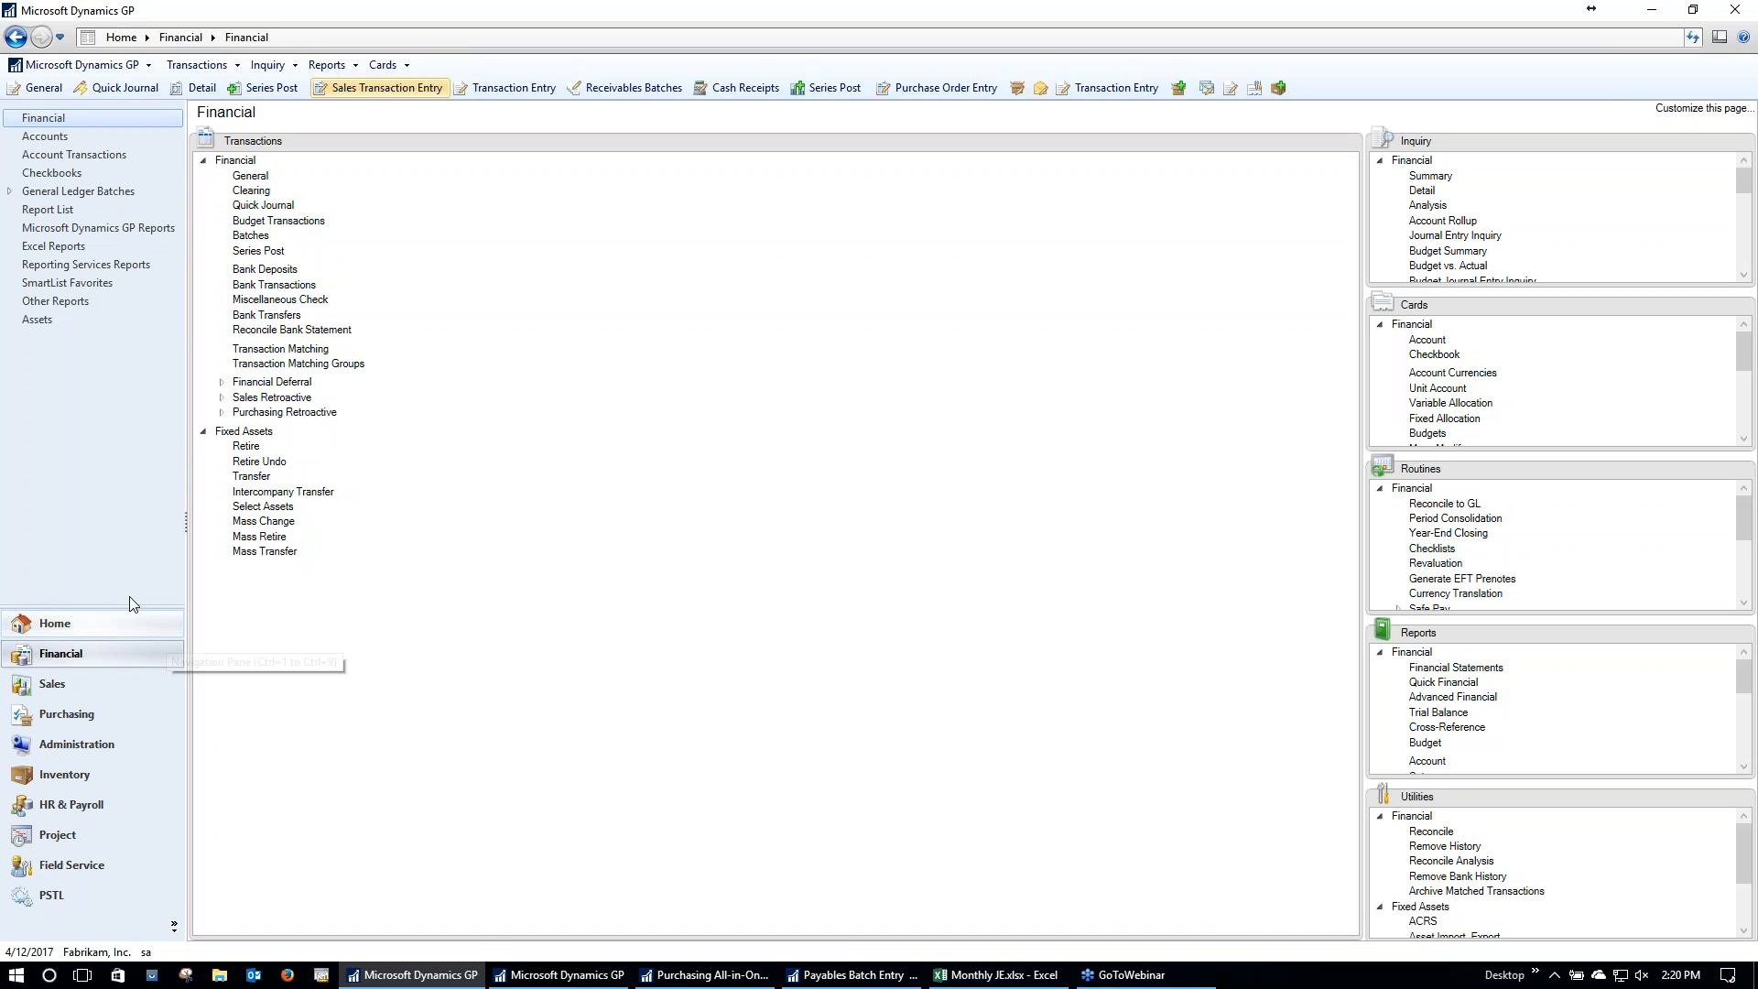
Step: Load the financial Excel Reports list and open the Financial area in the second Dynamics GP session
click(69, 248)
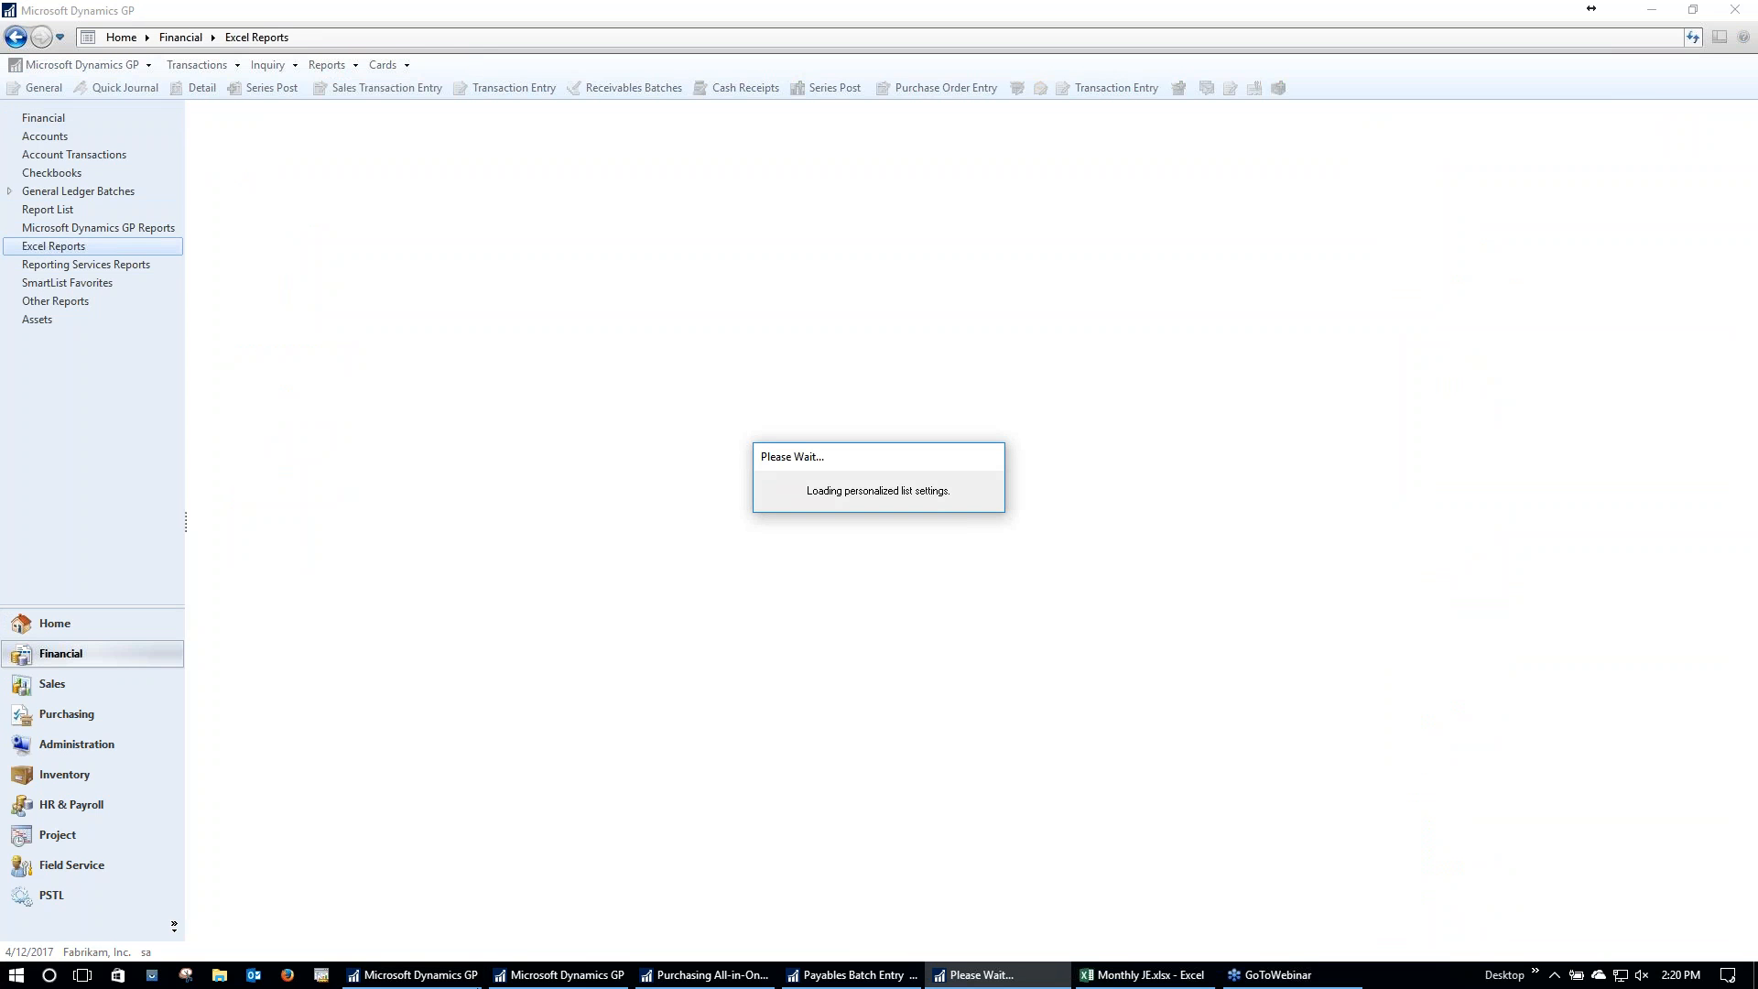
click(548, 980)
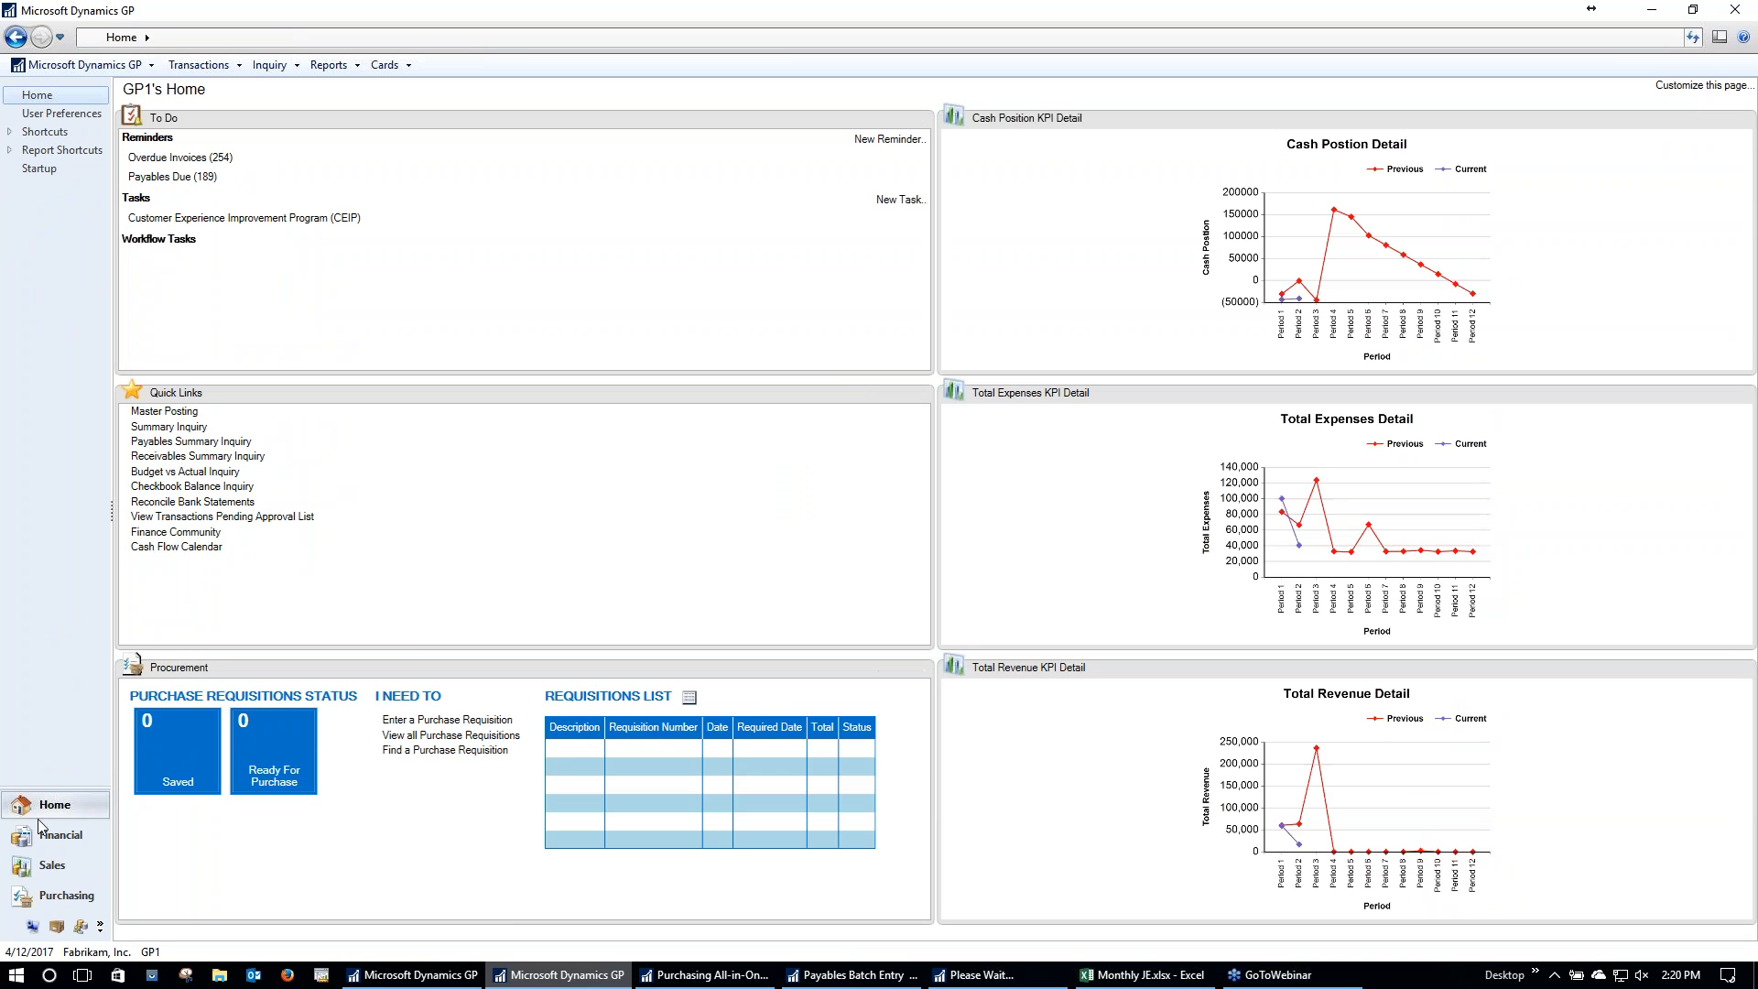
click(859, 980)
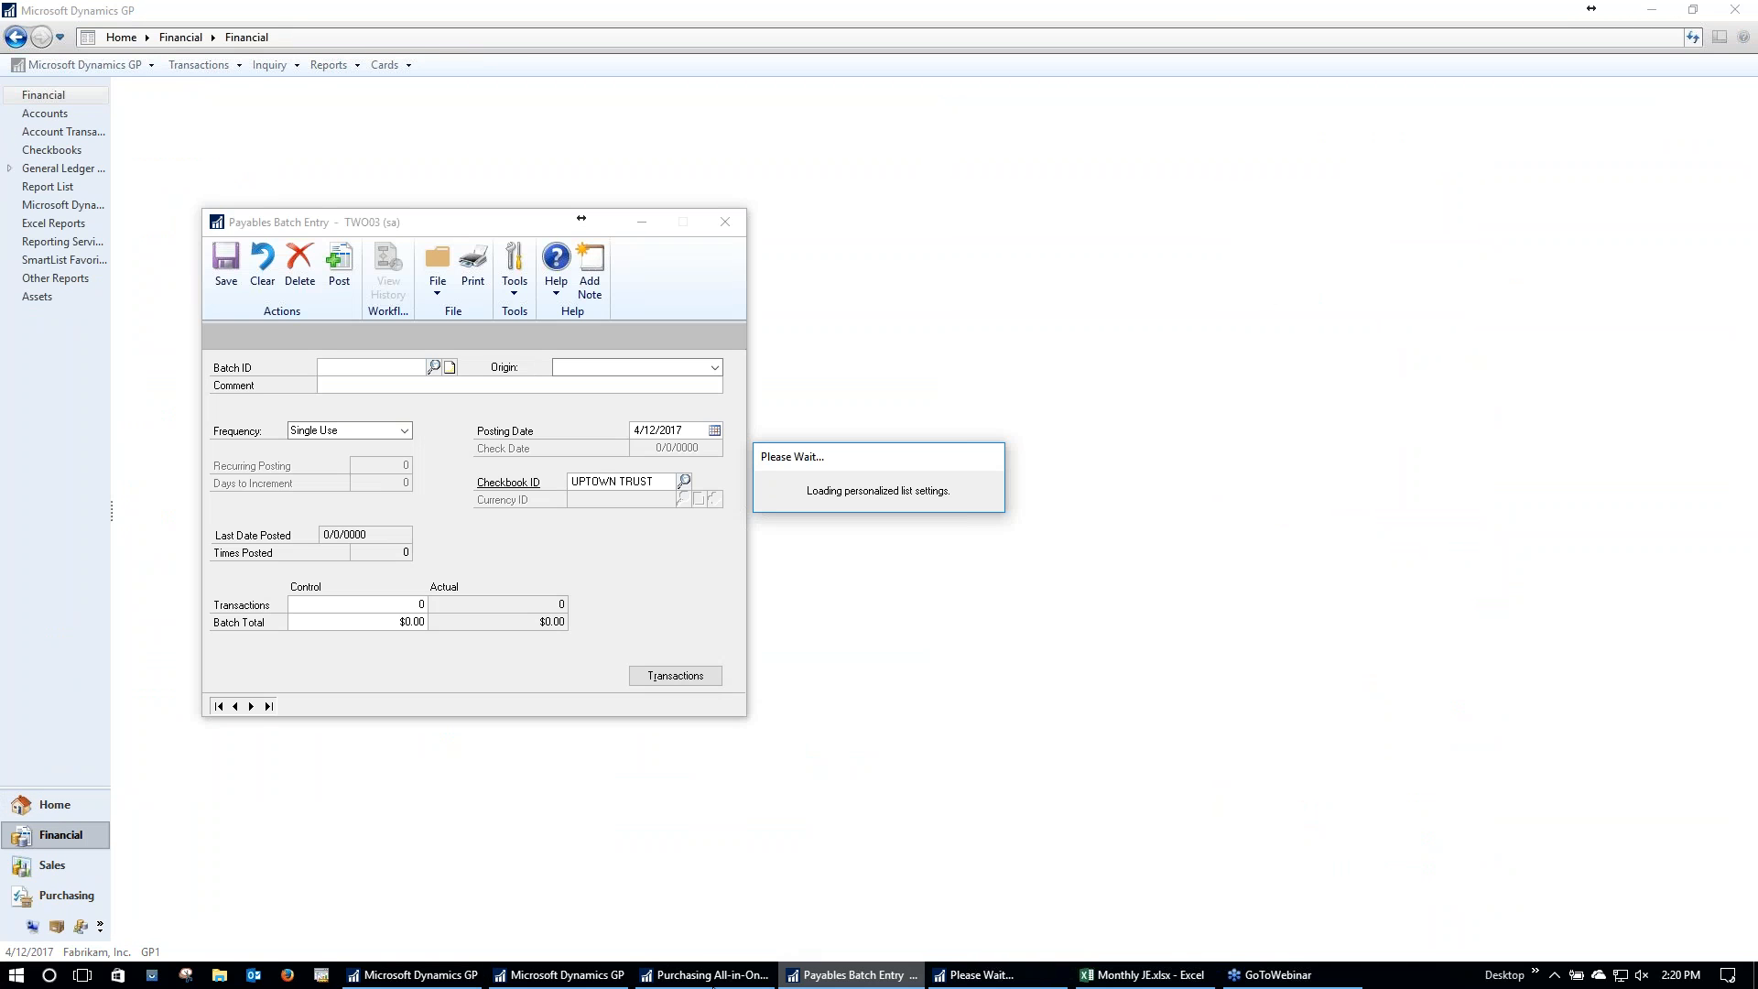
click(556, 976)
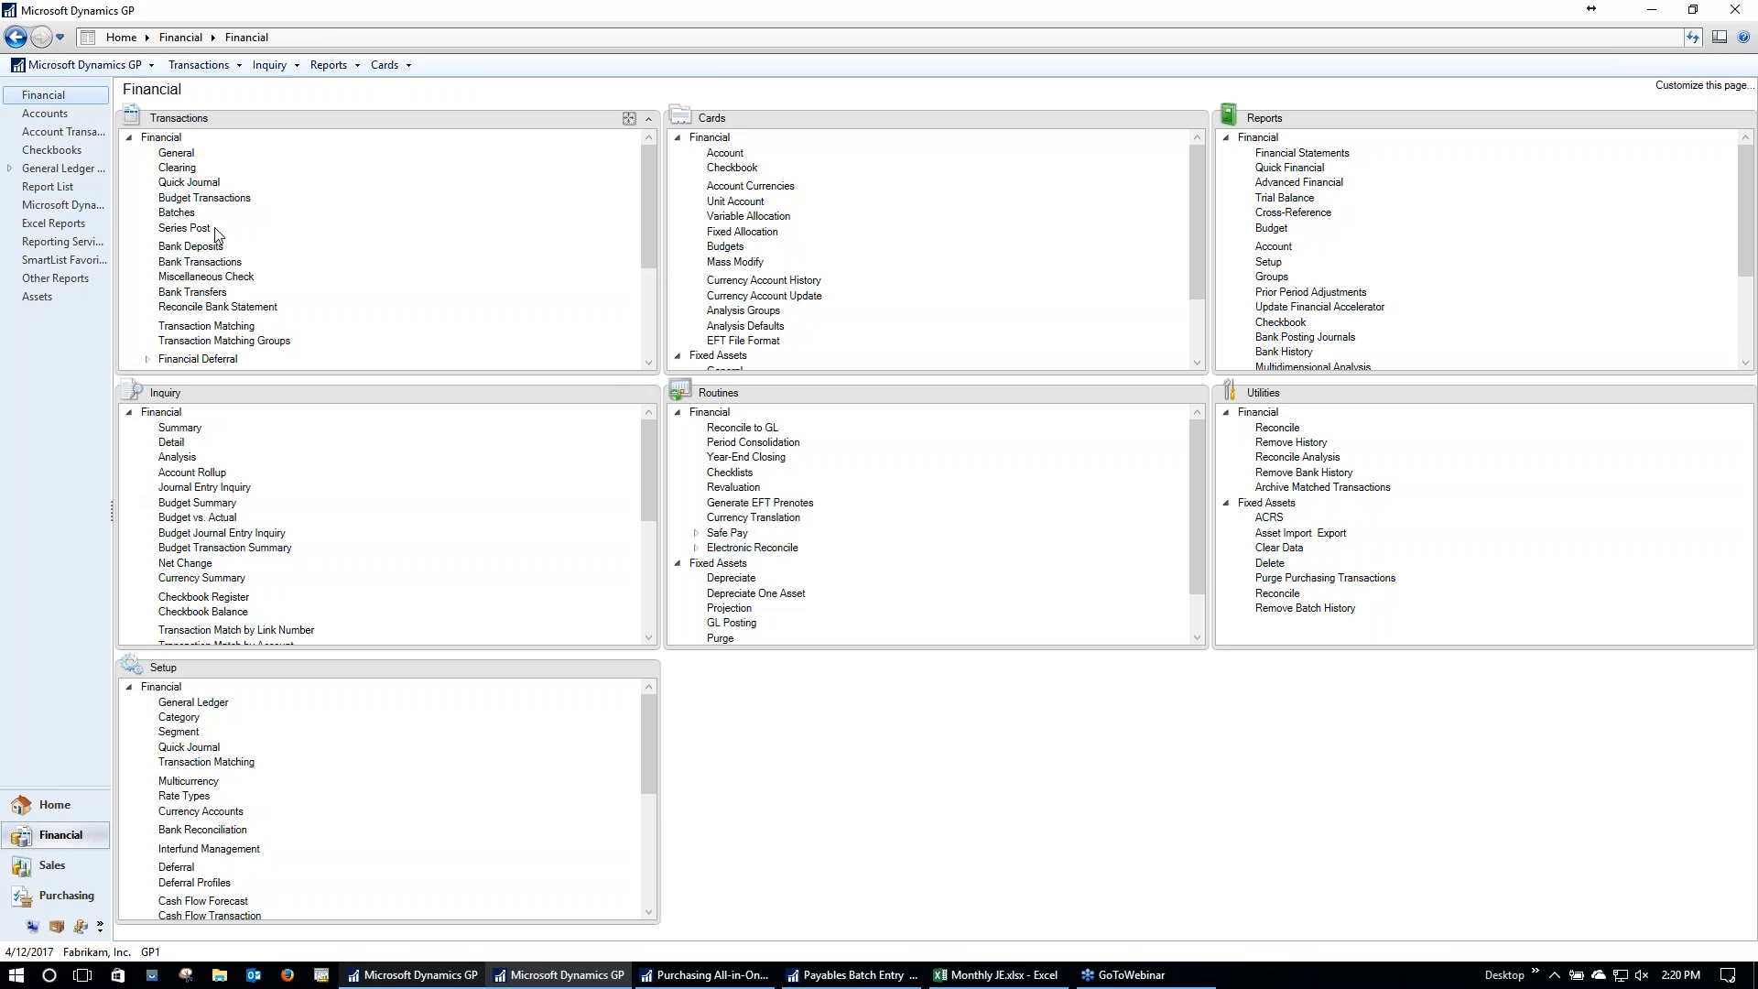
Step: Review the list of budgets, highlight BUDGET 2008, close the list and enlarge the navigation pane's list of areas
click(732, 247)
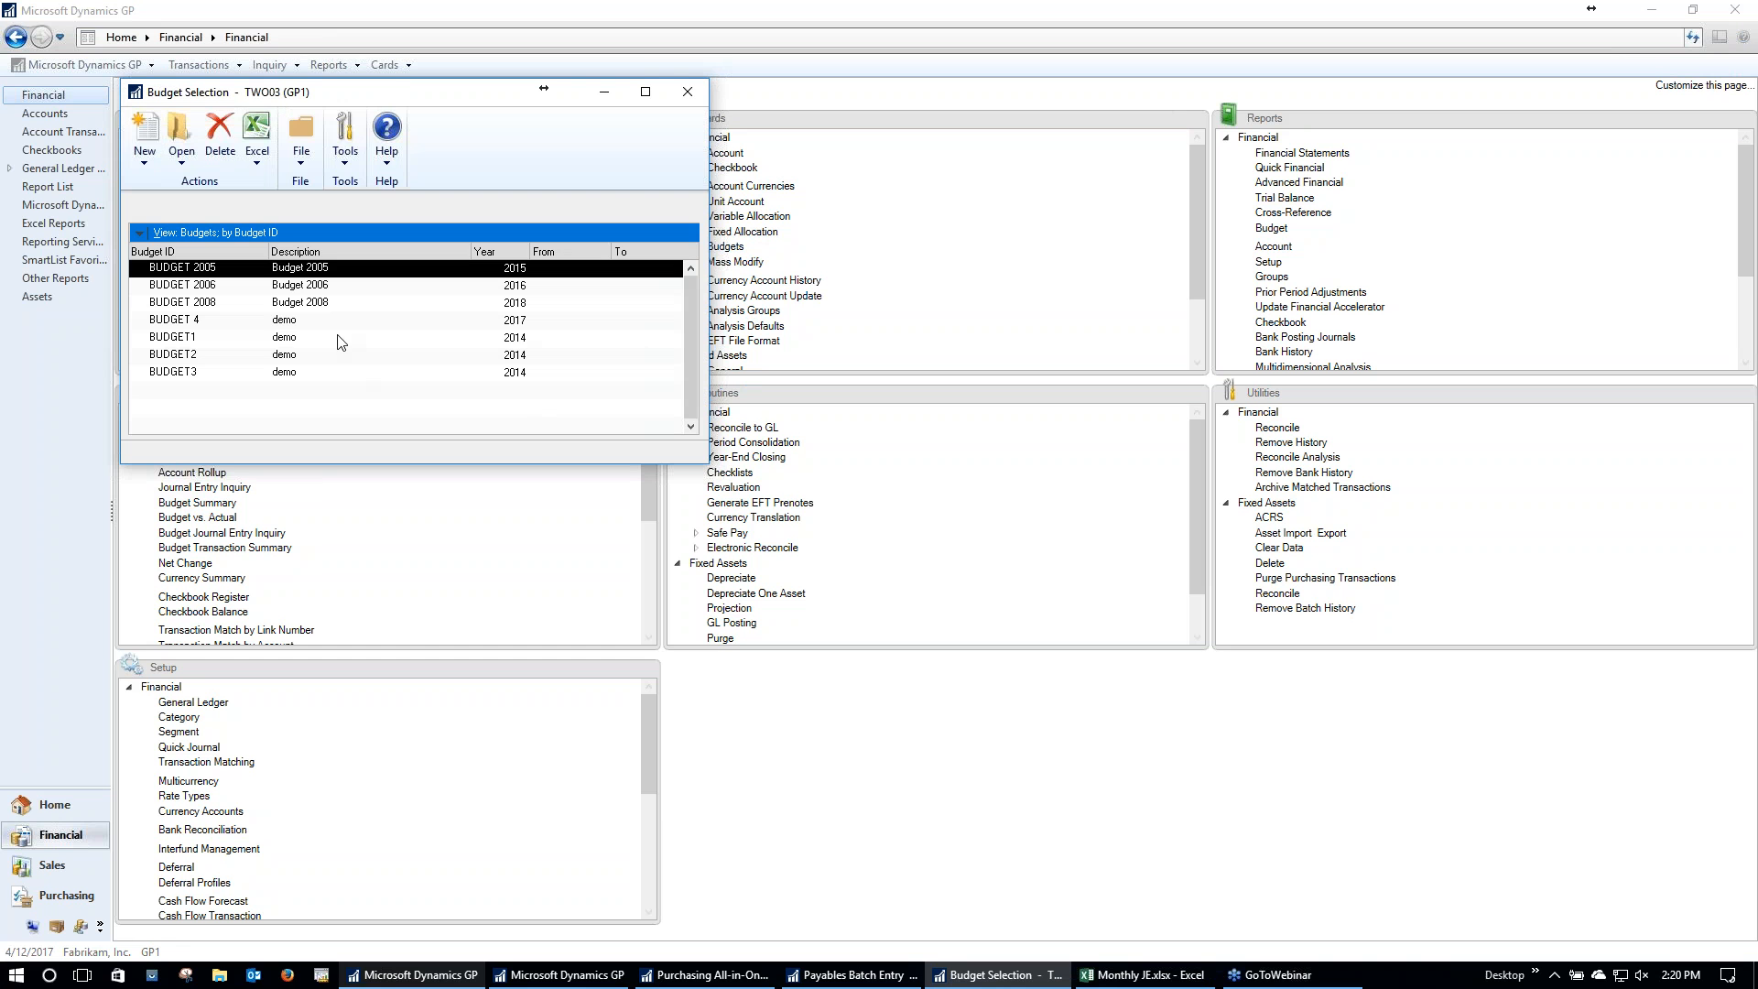
click(239, 304)
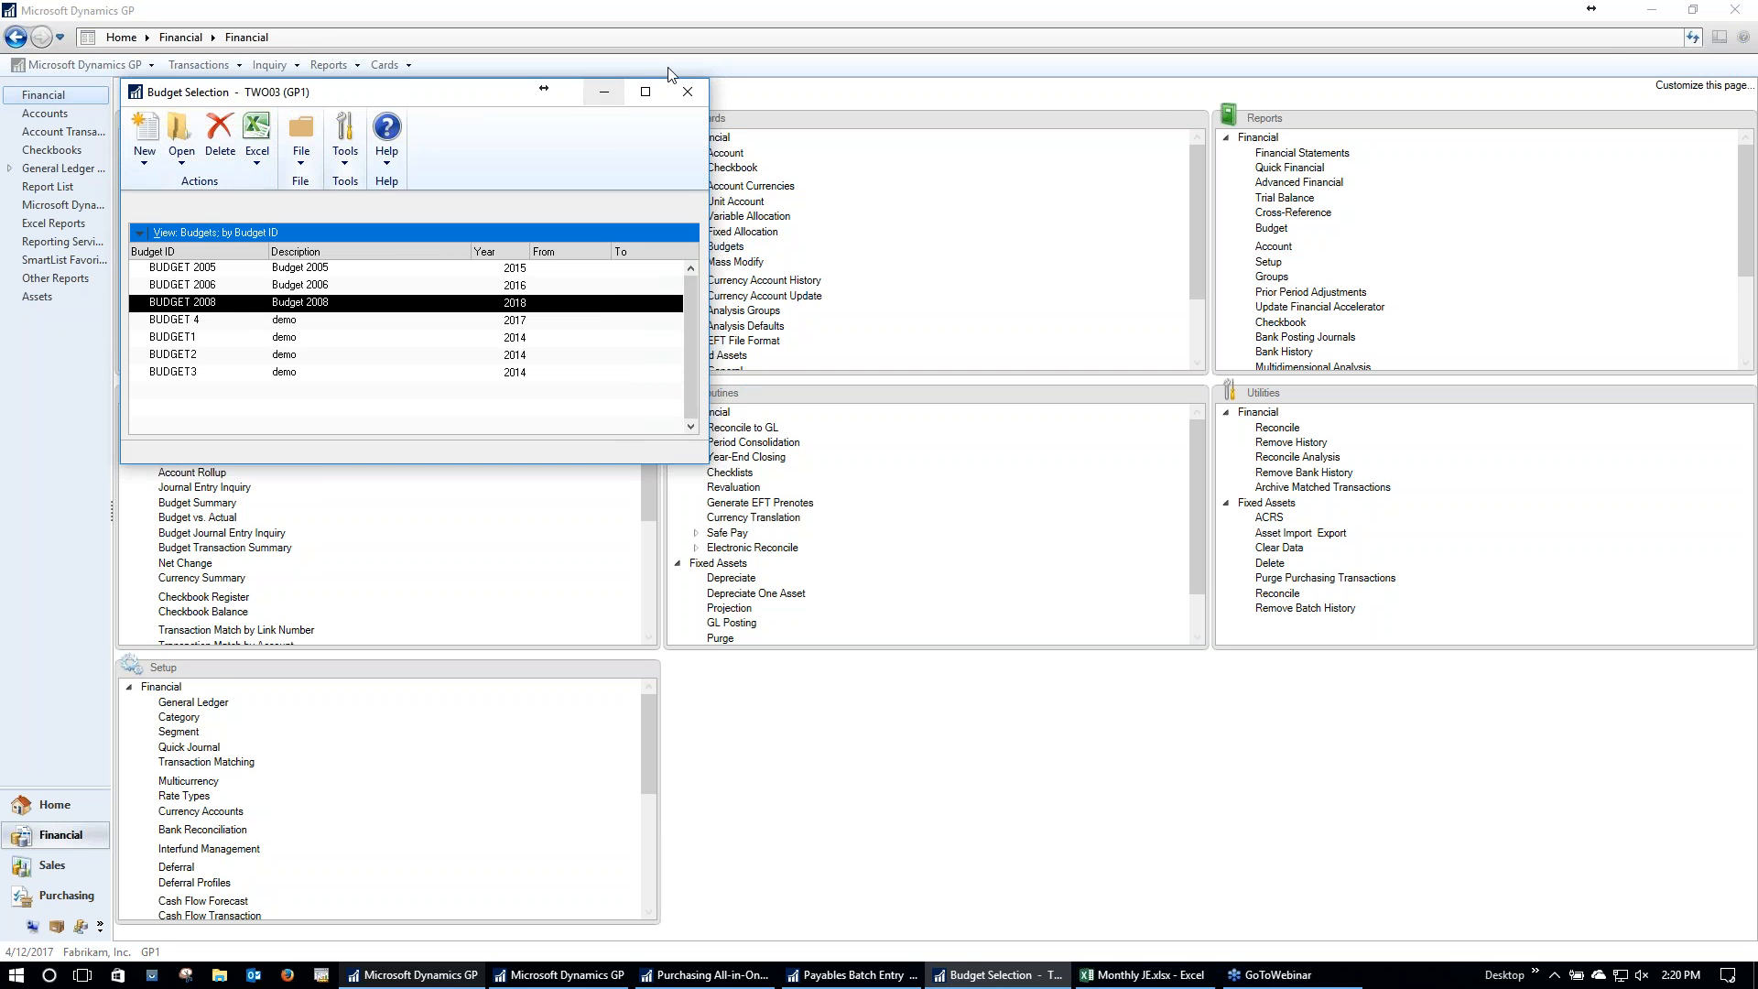
click(685, 89)
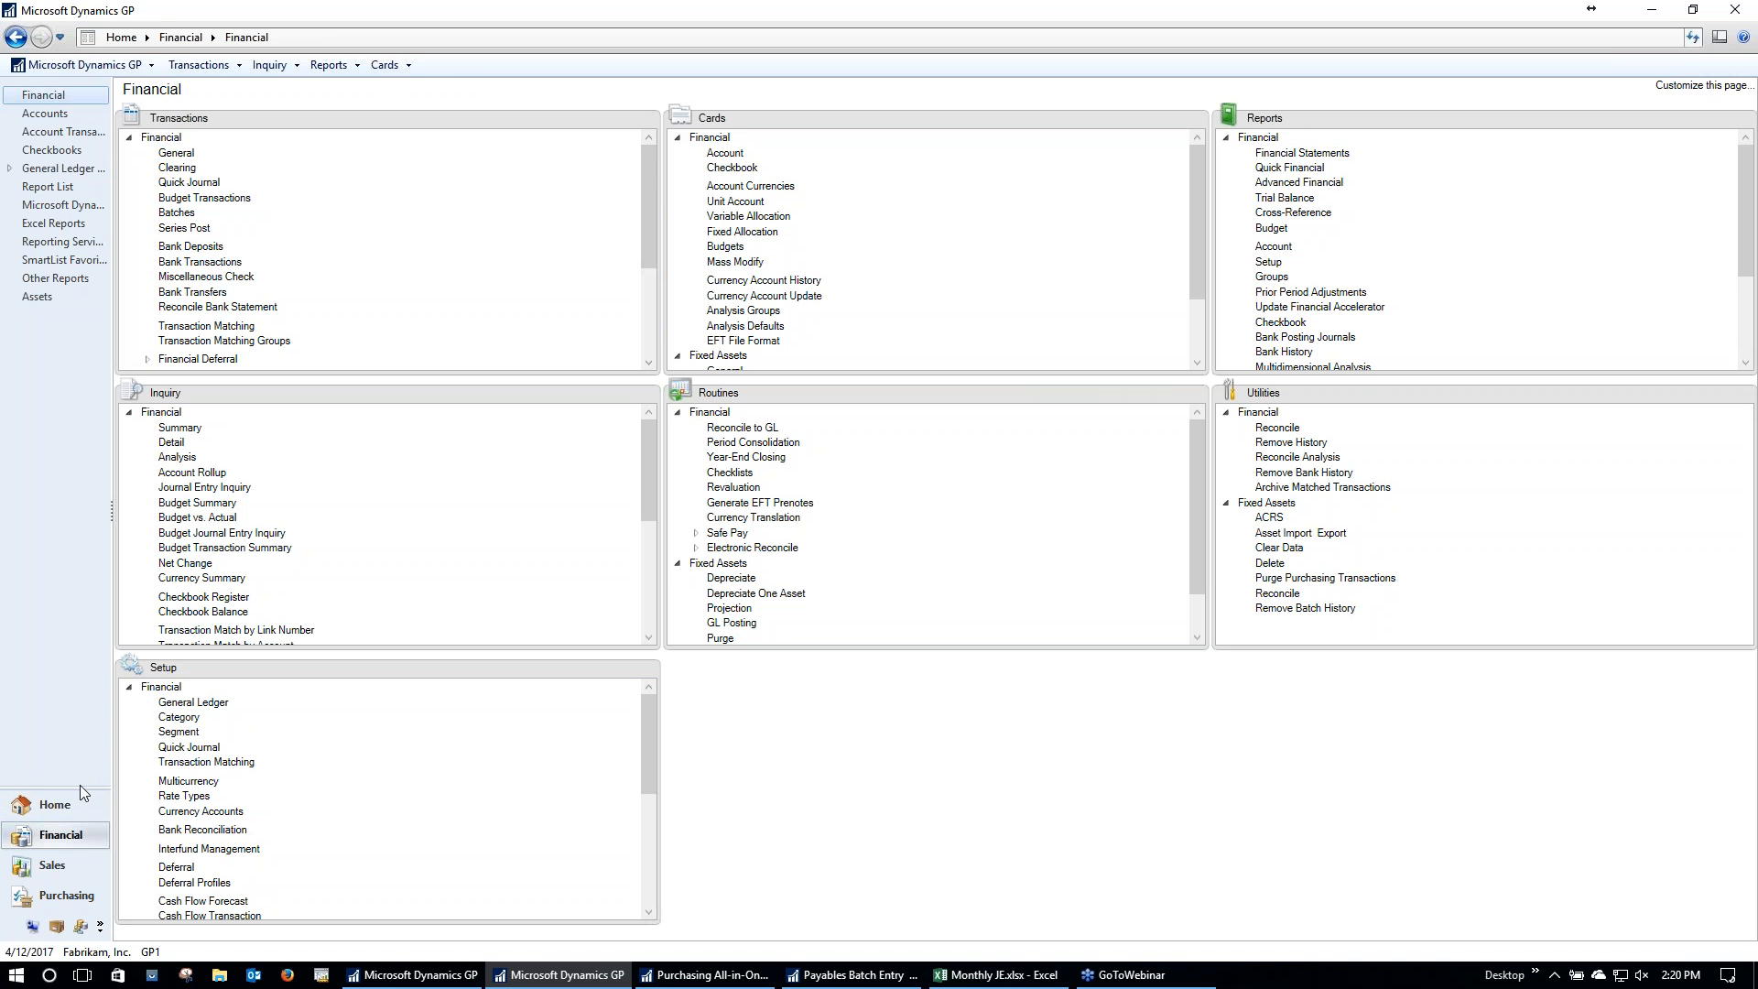
drag(78, 783, 79, 662)
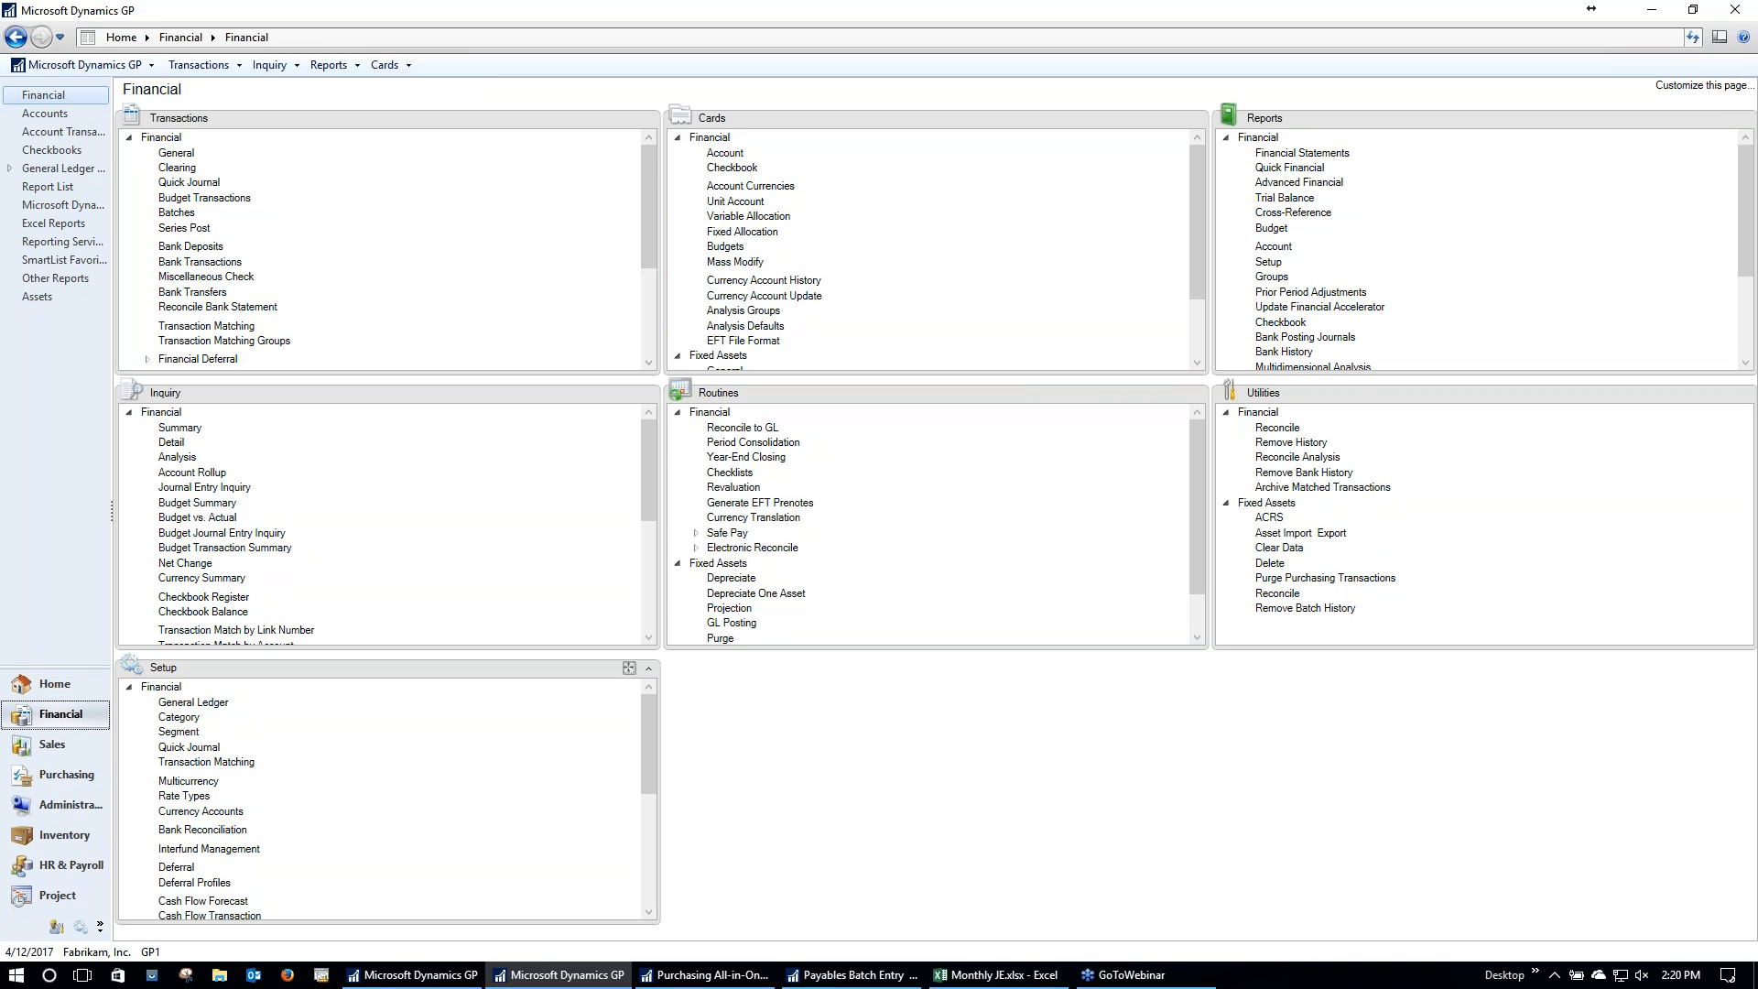
Step: Return to the first session, look through the financial Excel Reports list and open the TWO04 Financial Dashboard workbook in Excel
click(404, 976)
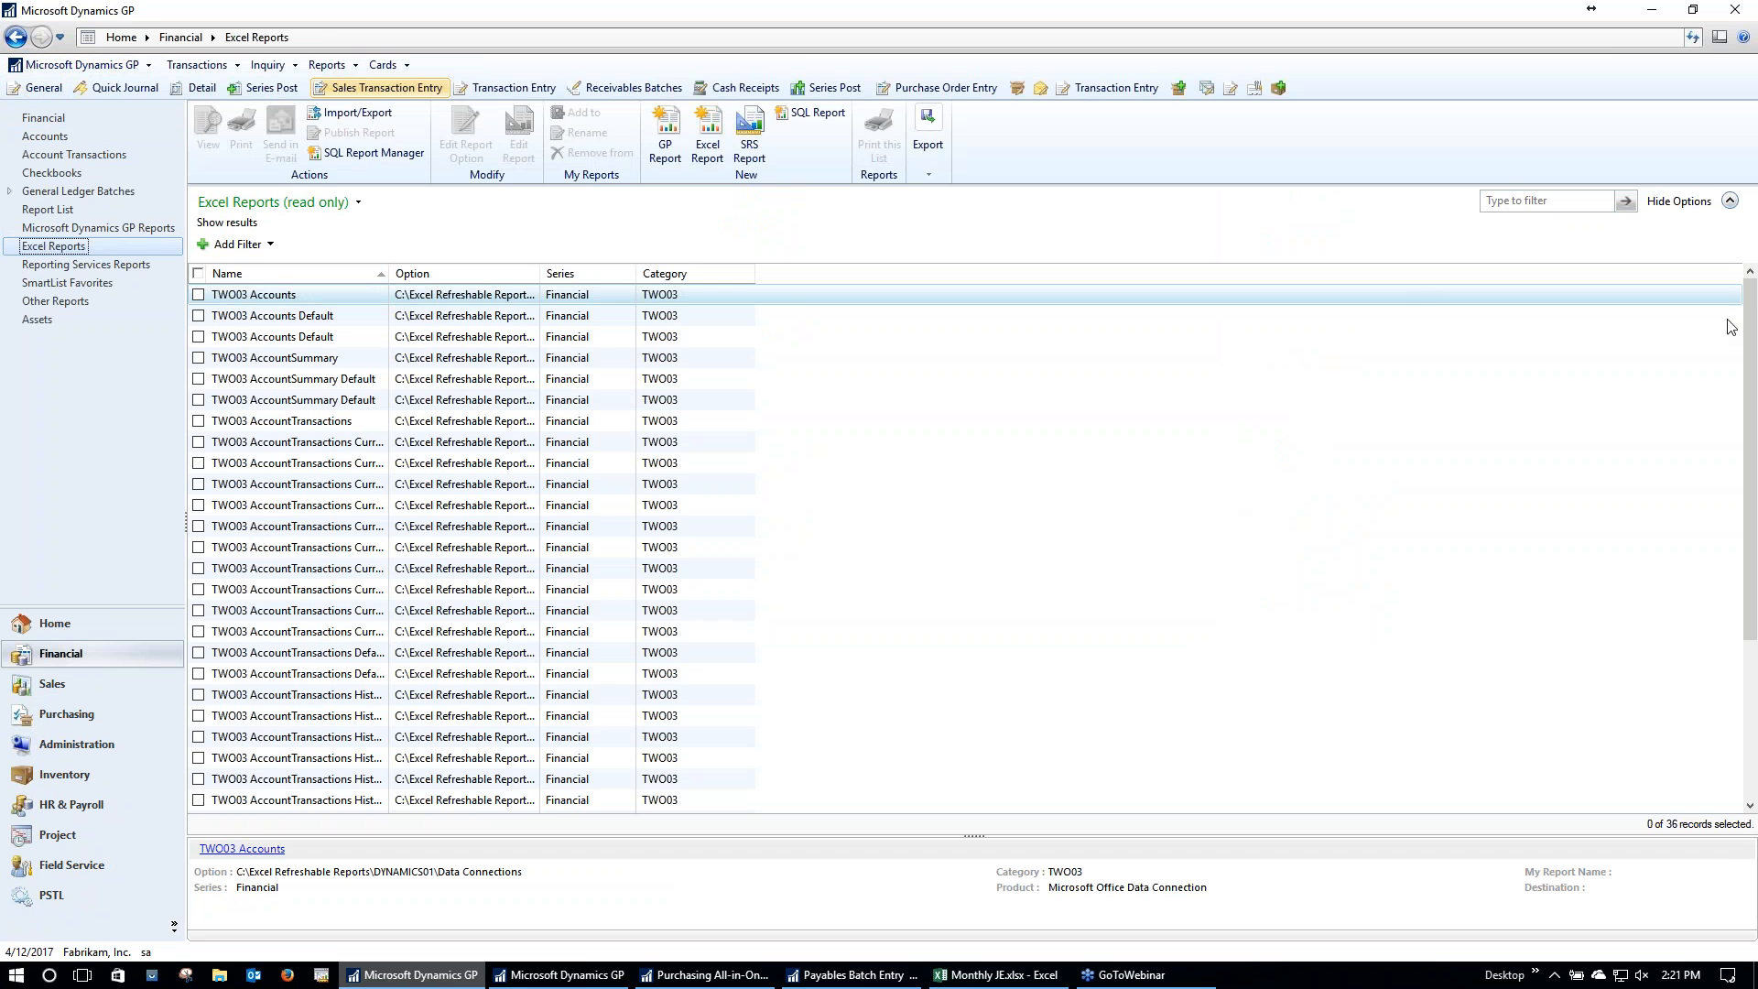
drag(1749, 303, 1750, 400)
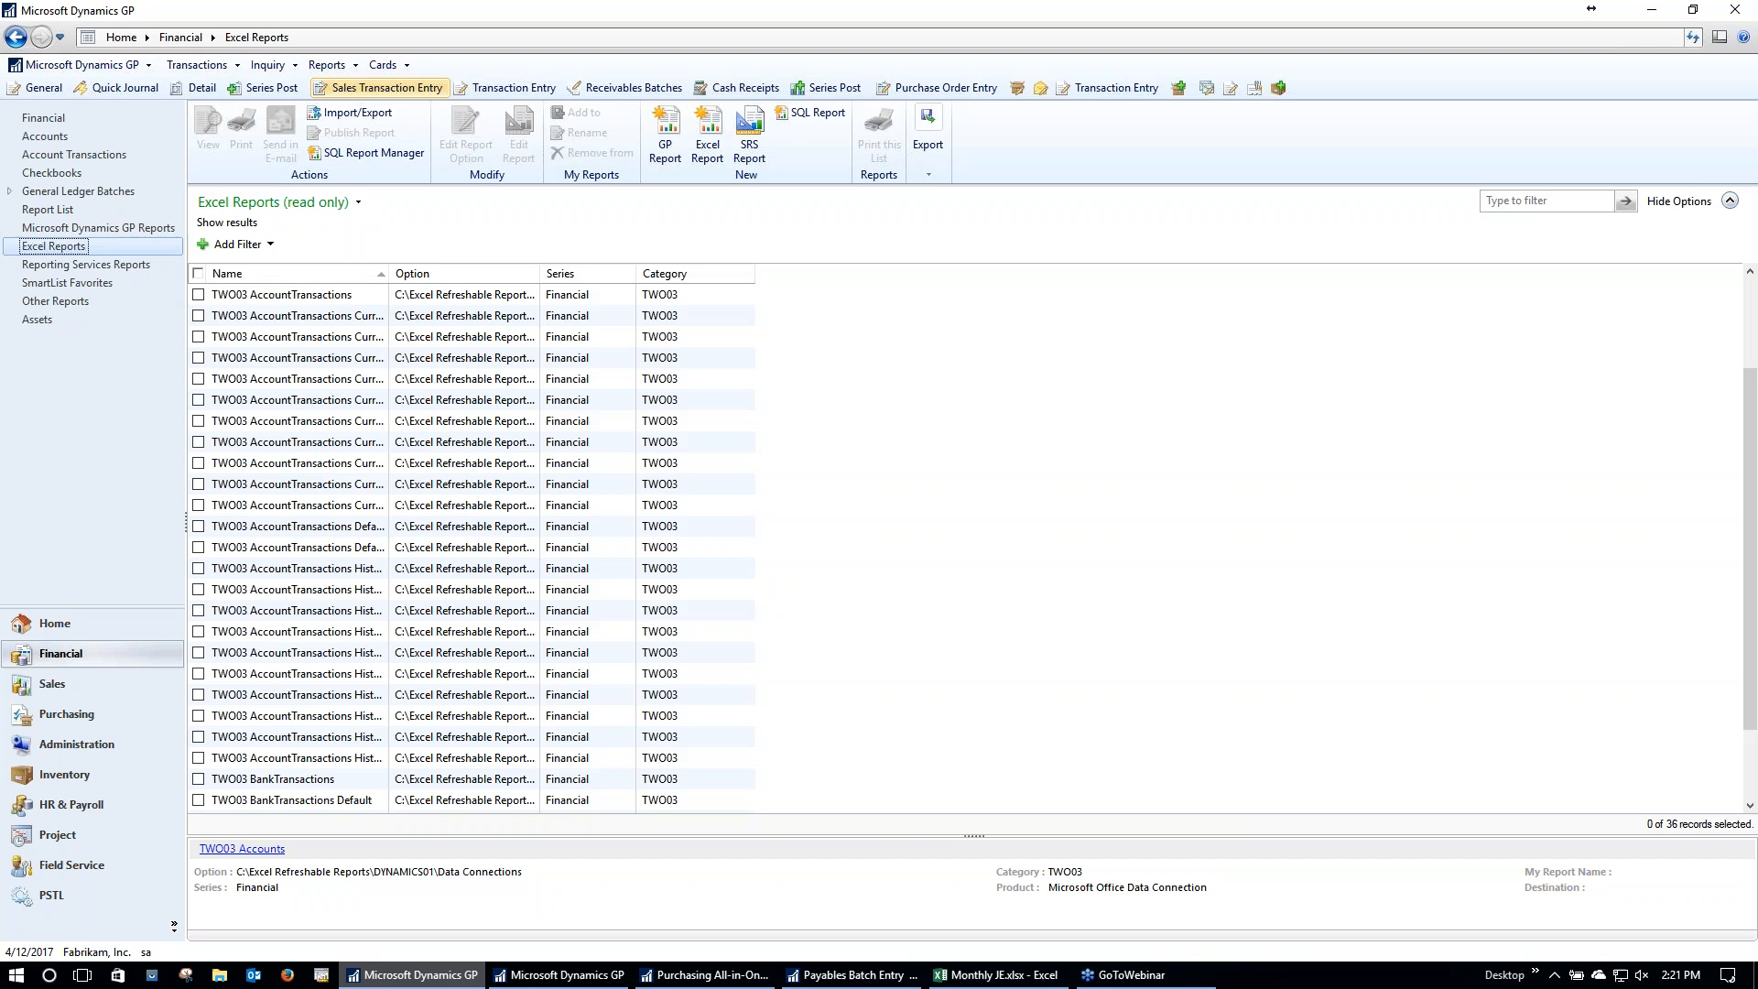
drag(0, 374, 959, 244)
click(1228, 250)
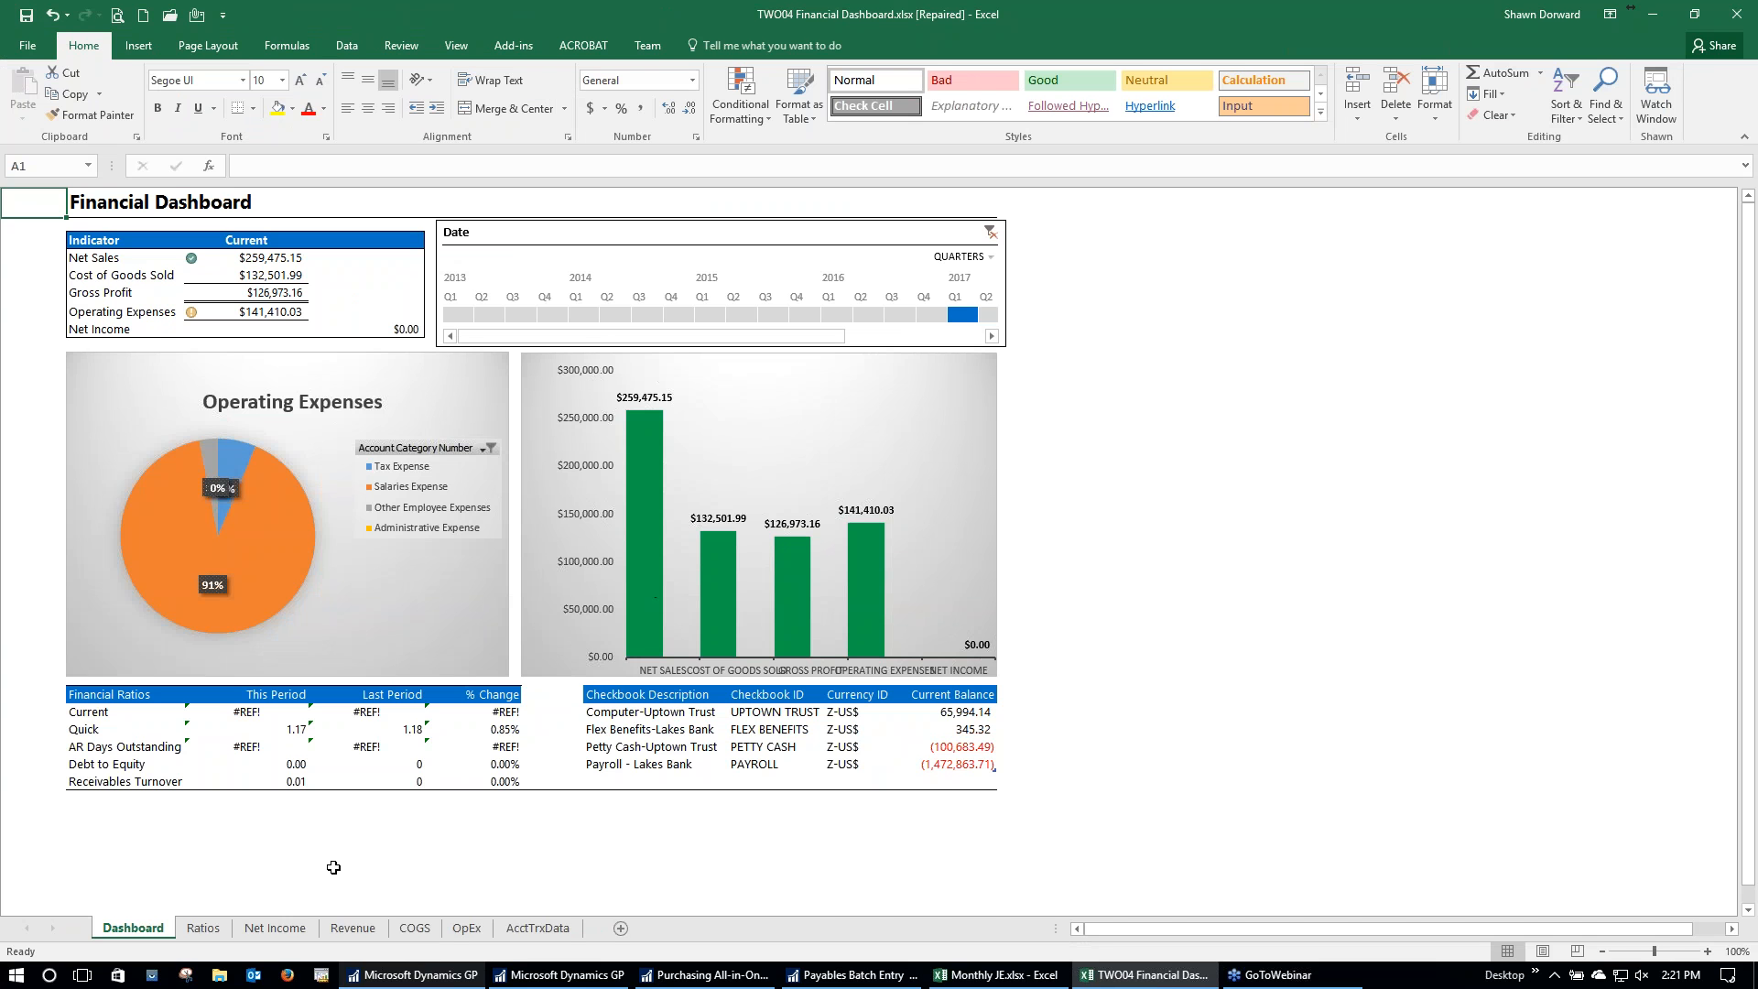
Step: Examine the Ratios, Net Income and Revenue sheets behind the financial dashboard
click(218, 932)
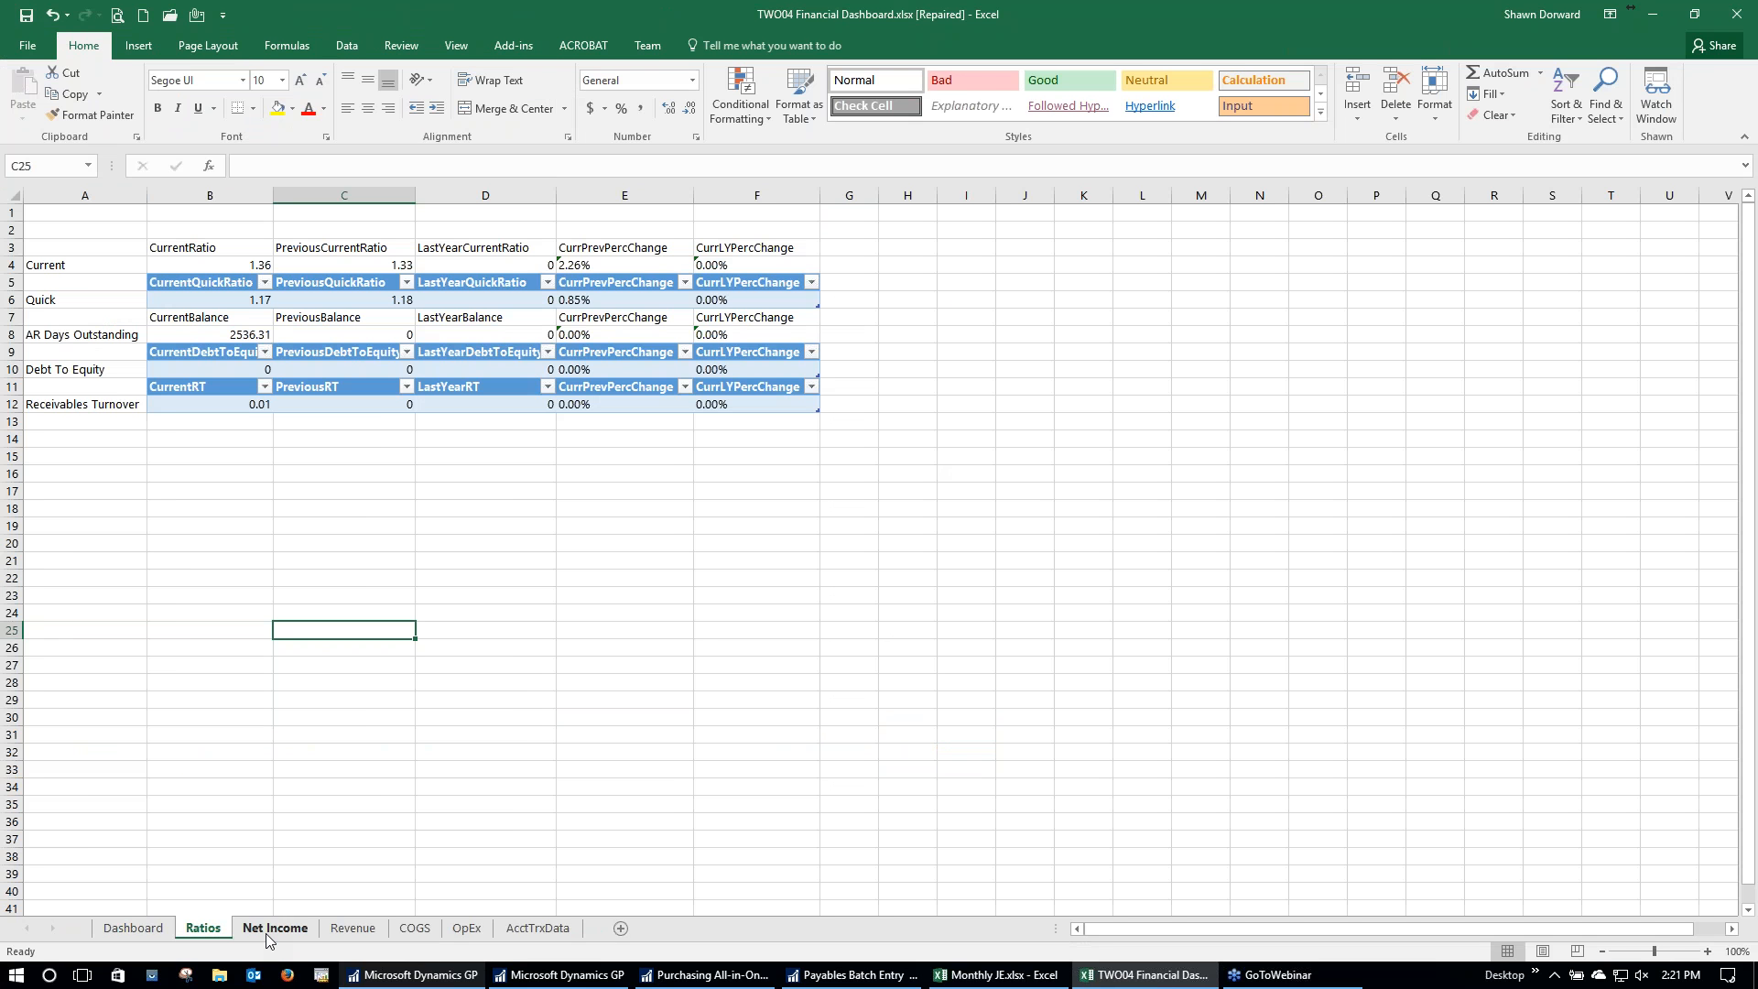
click(266, 931)
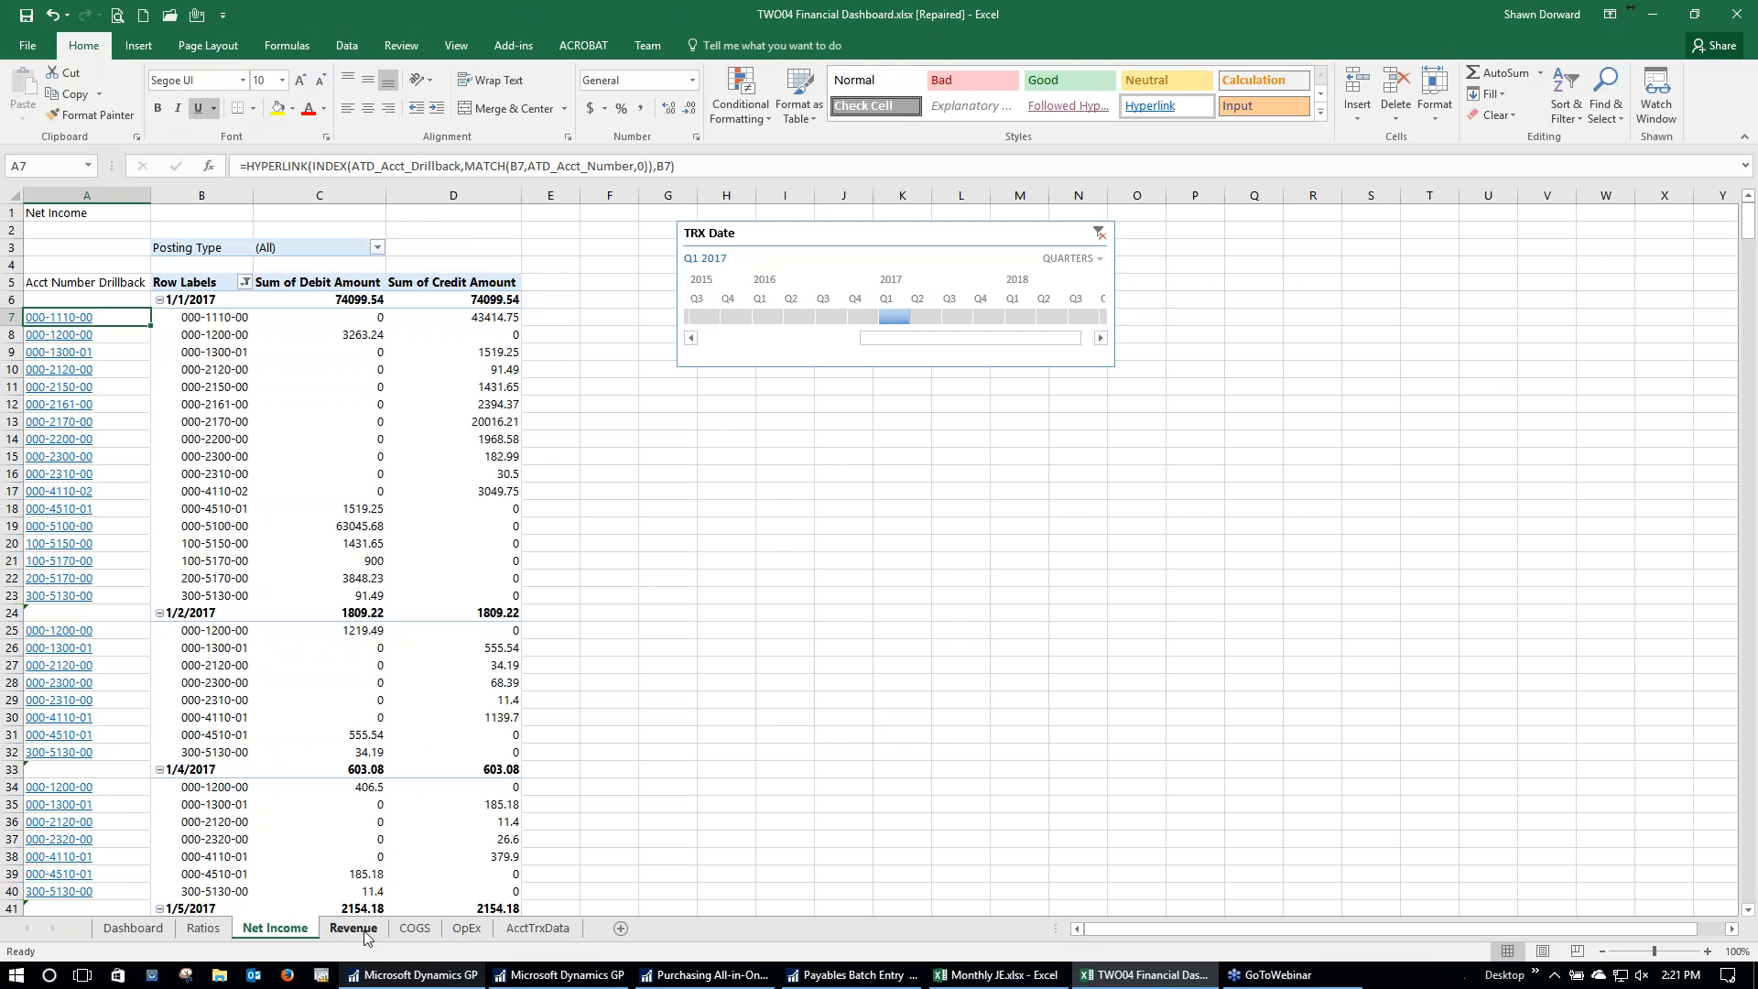
click(365, 932)
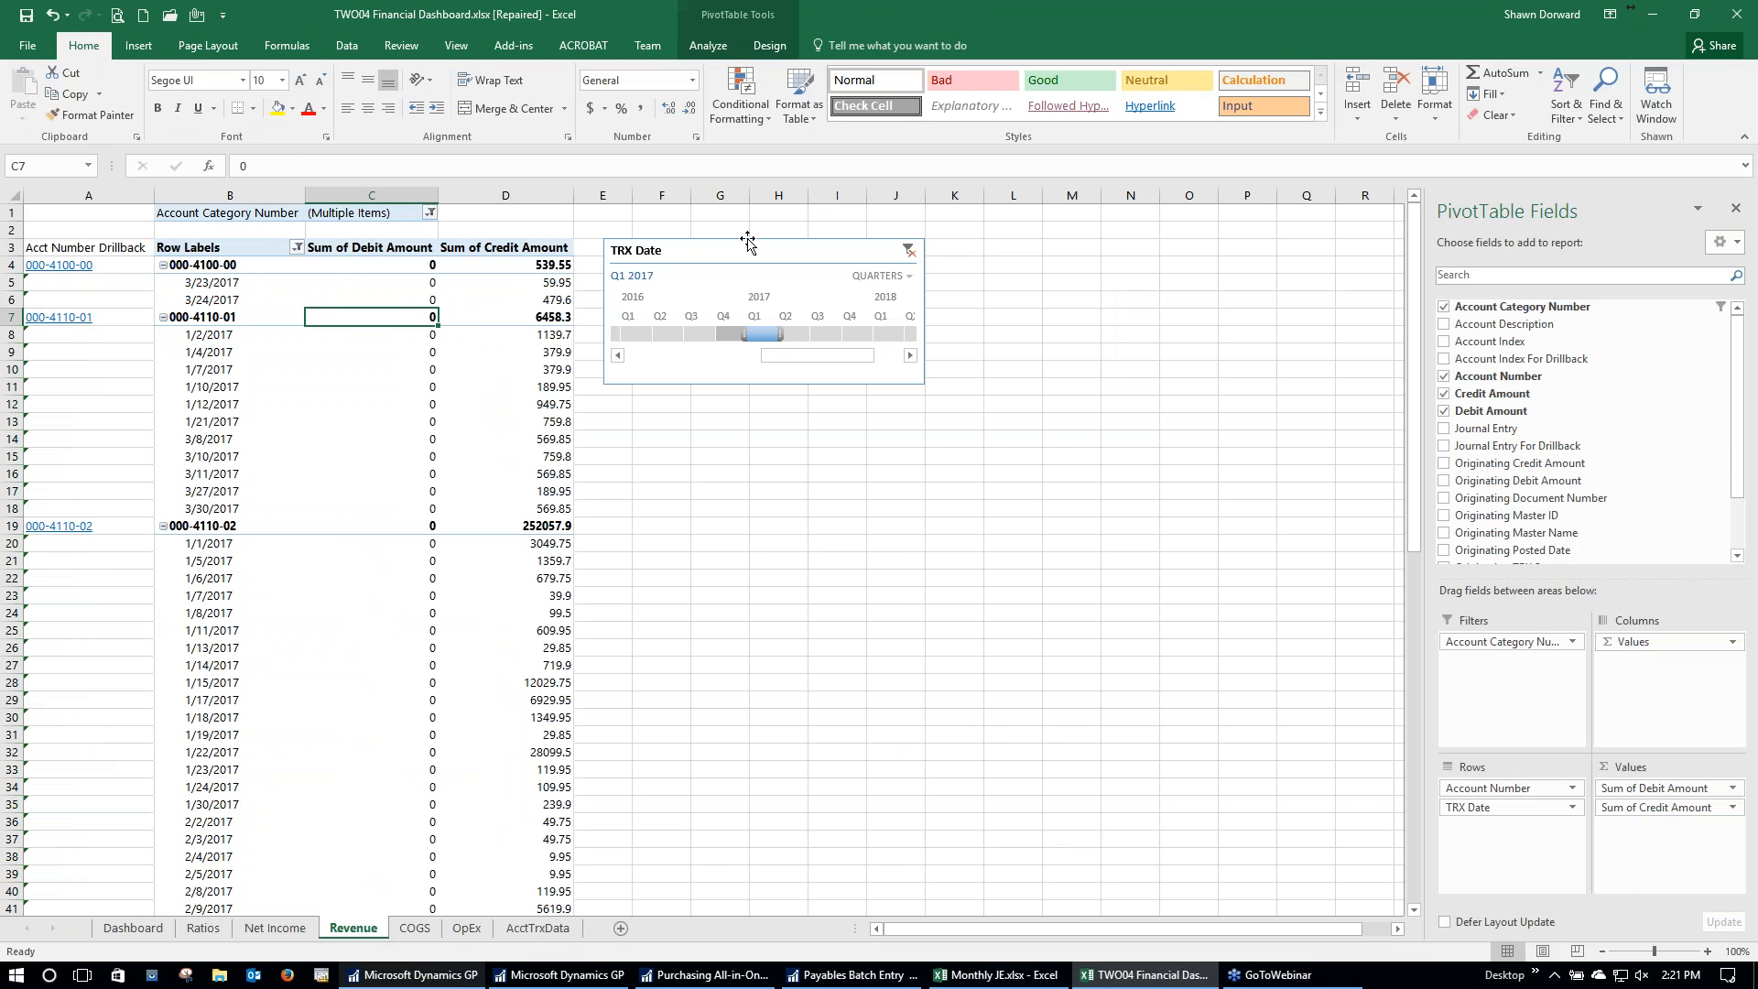
Step: Extend the Revenue sheet's TRX Date timeline to Q1 - Q2 2017 and return to the home page in Dynamics GP
drag(785, 334, 810, 331)
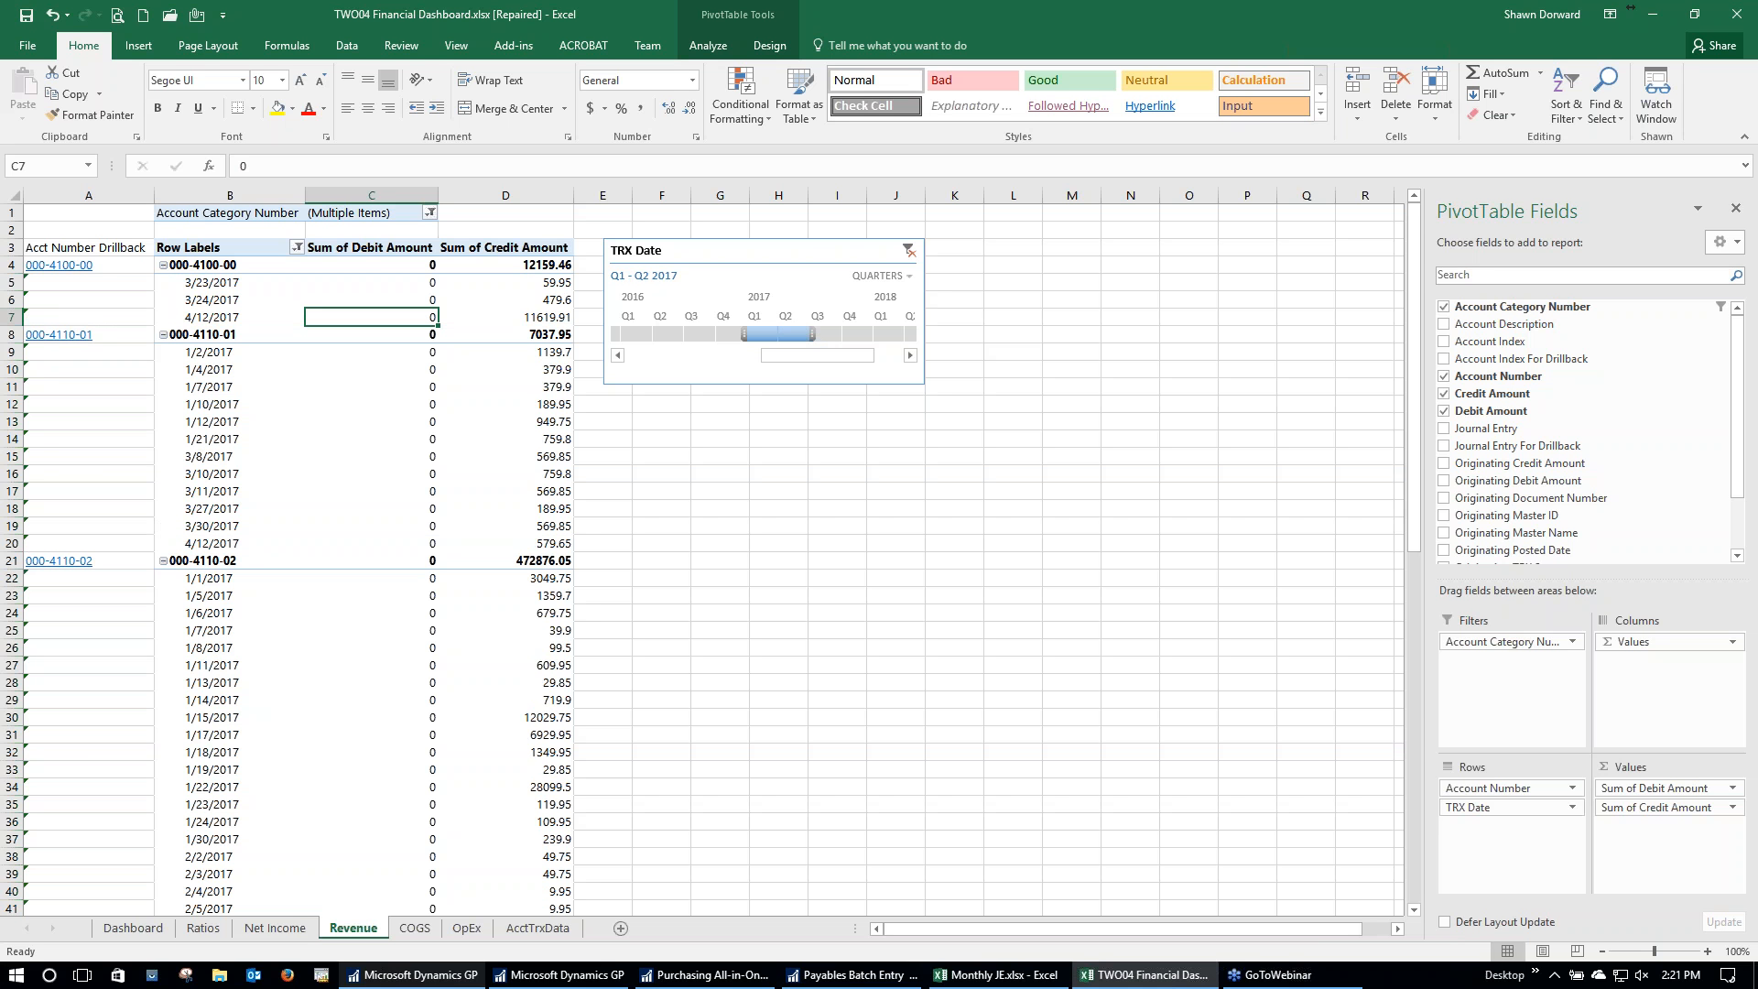
click(437, 976)
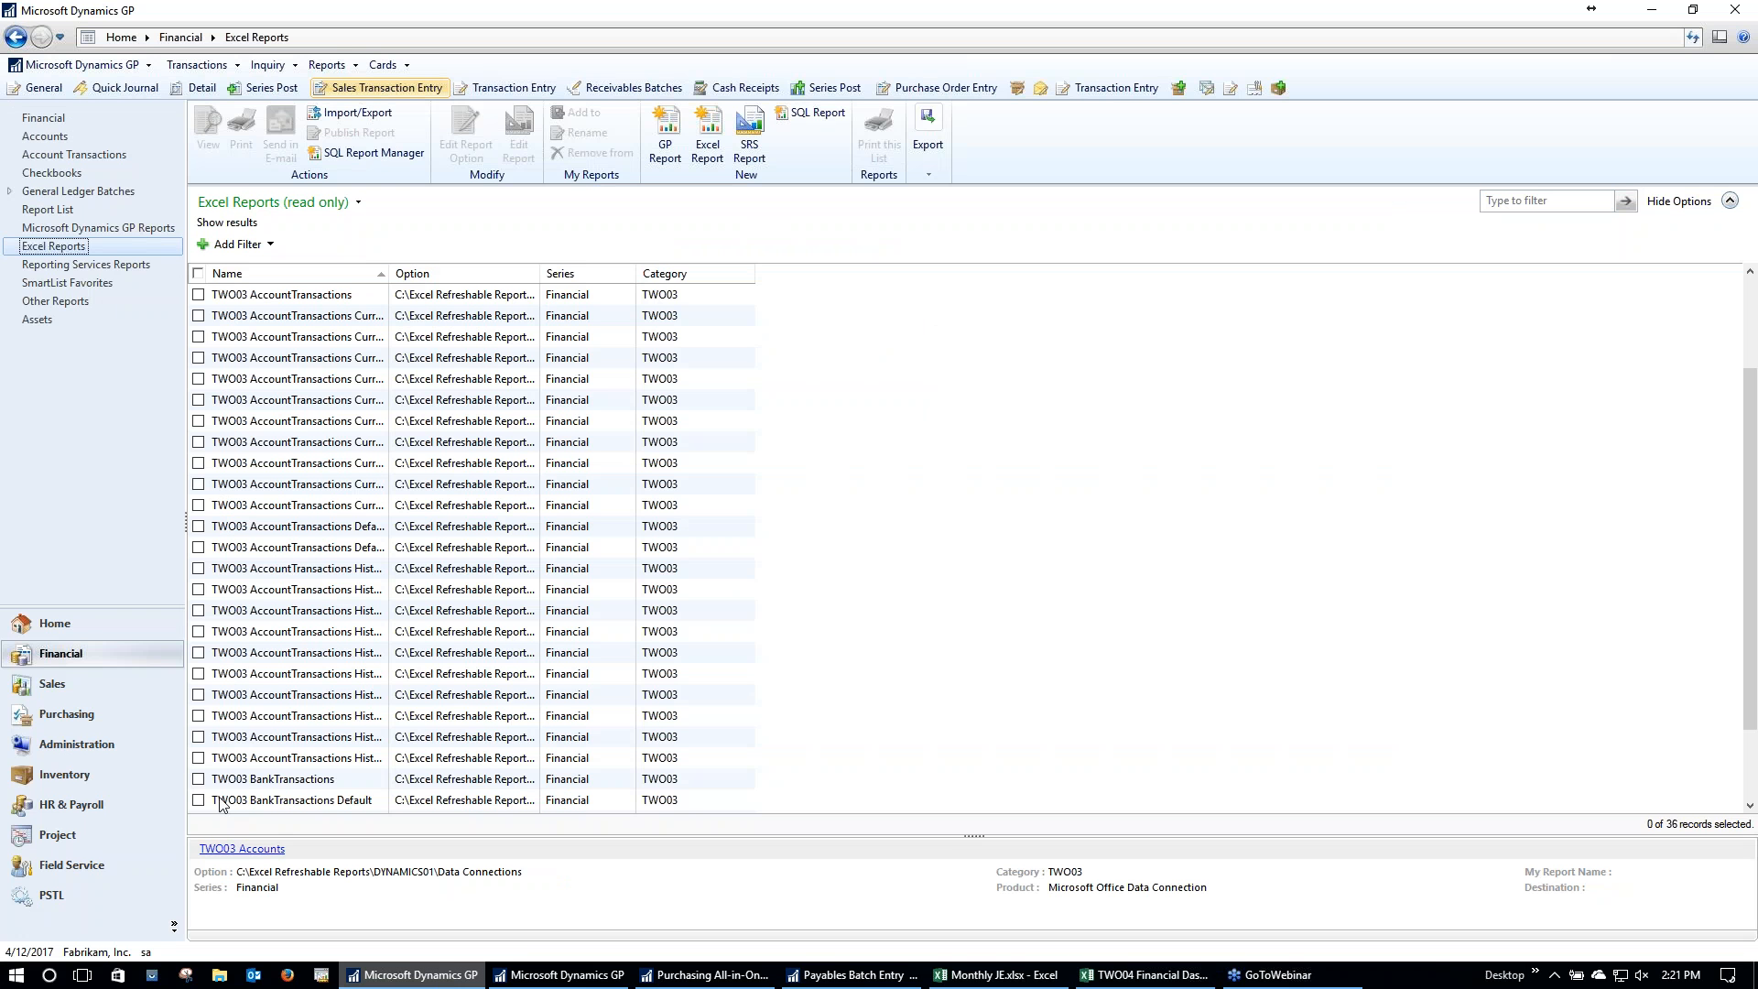
click(55, 623)
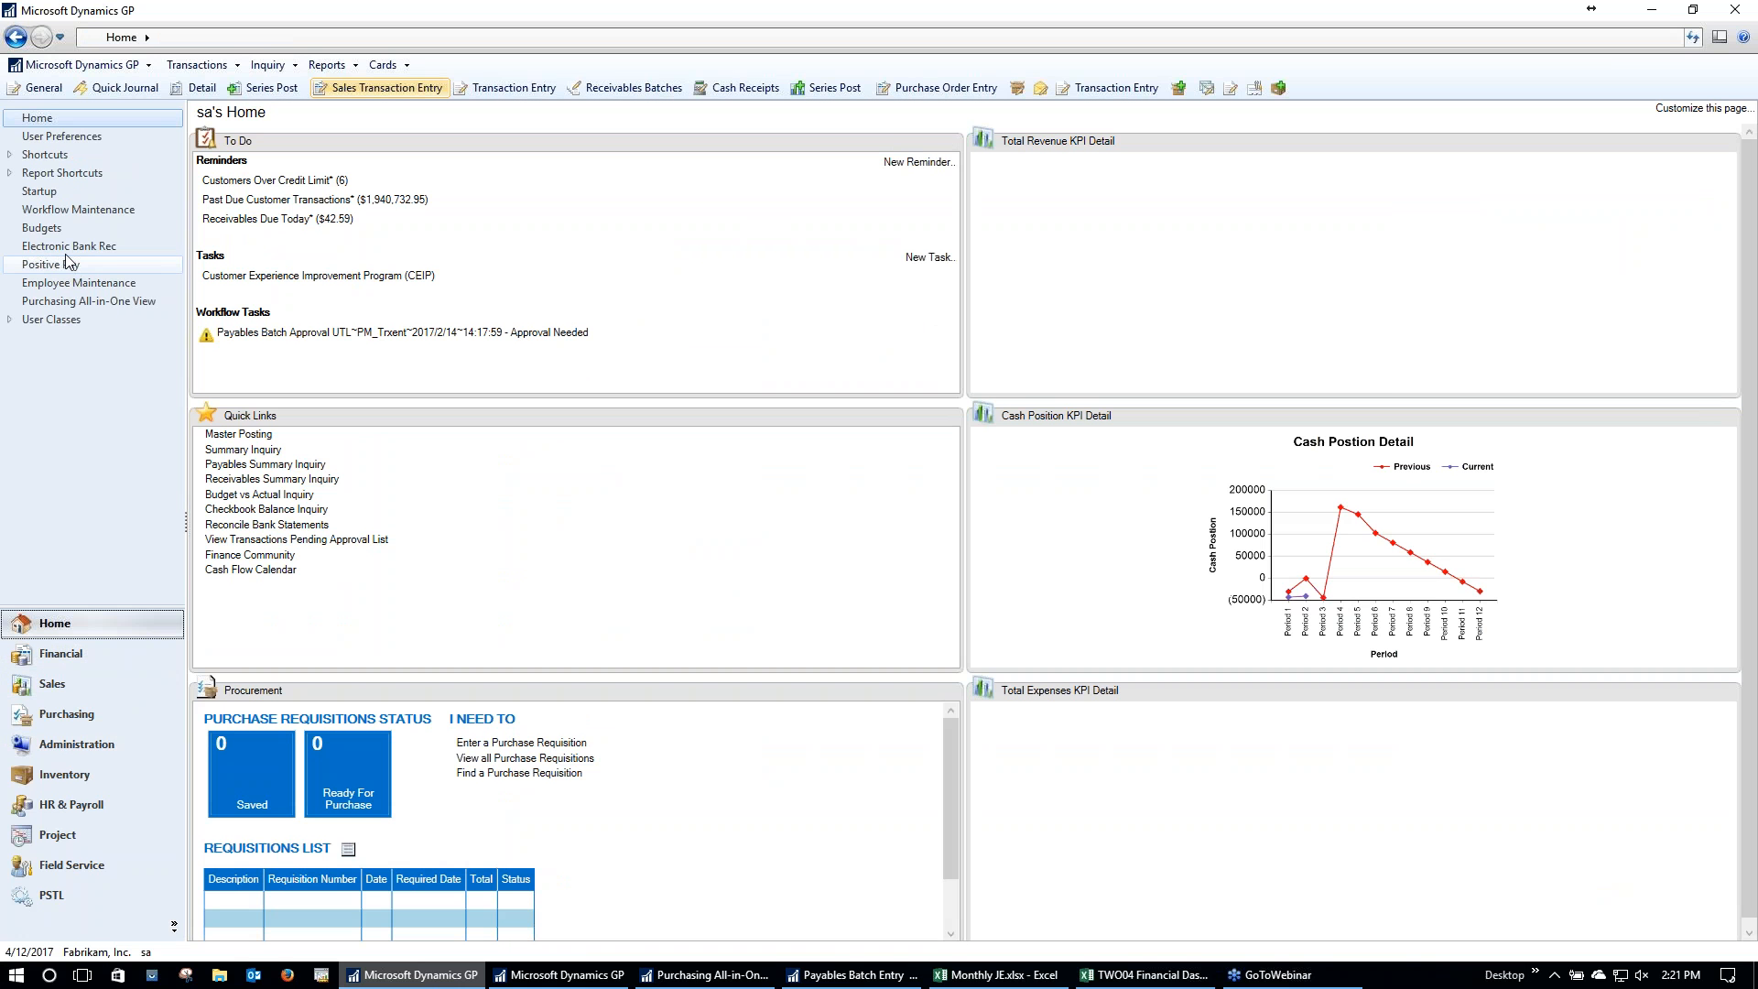
Step: View the Electronic Bank Rec, Positive Pay upload history and Employee Maintenance windows in turn, closing each one
click(66, 249)
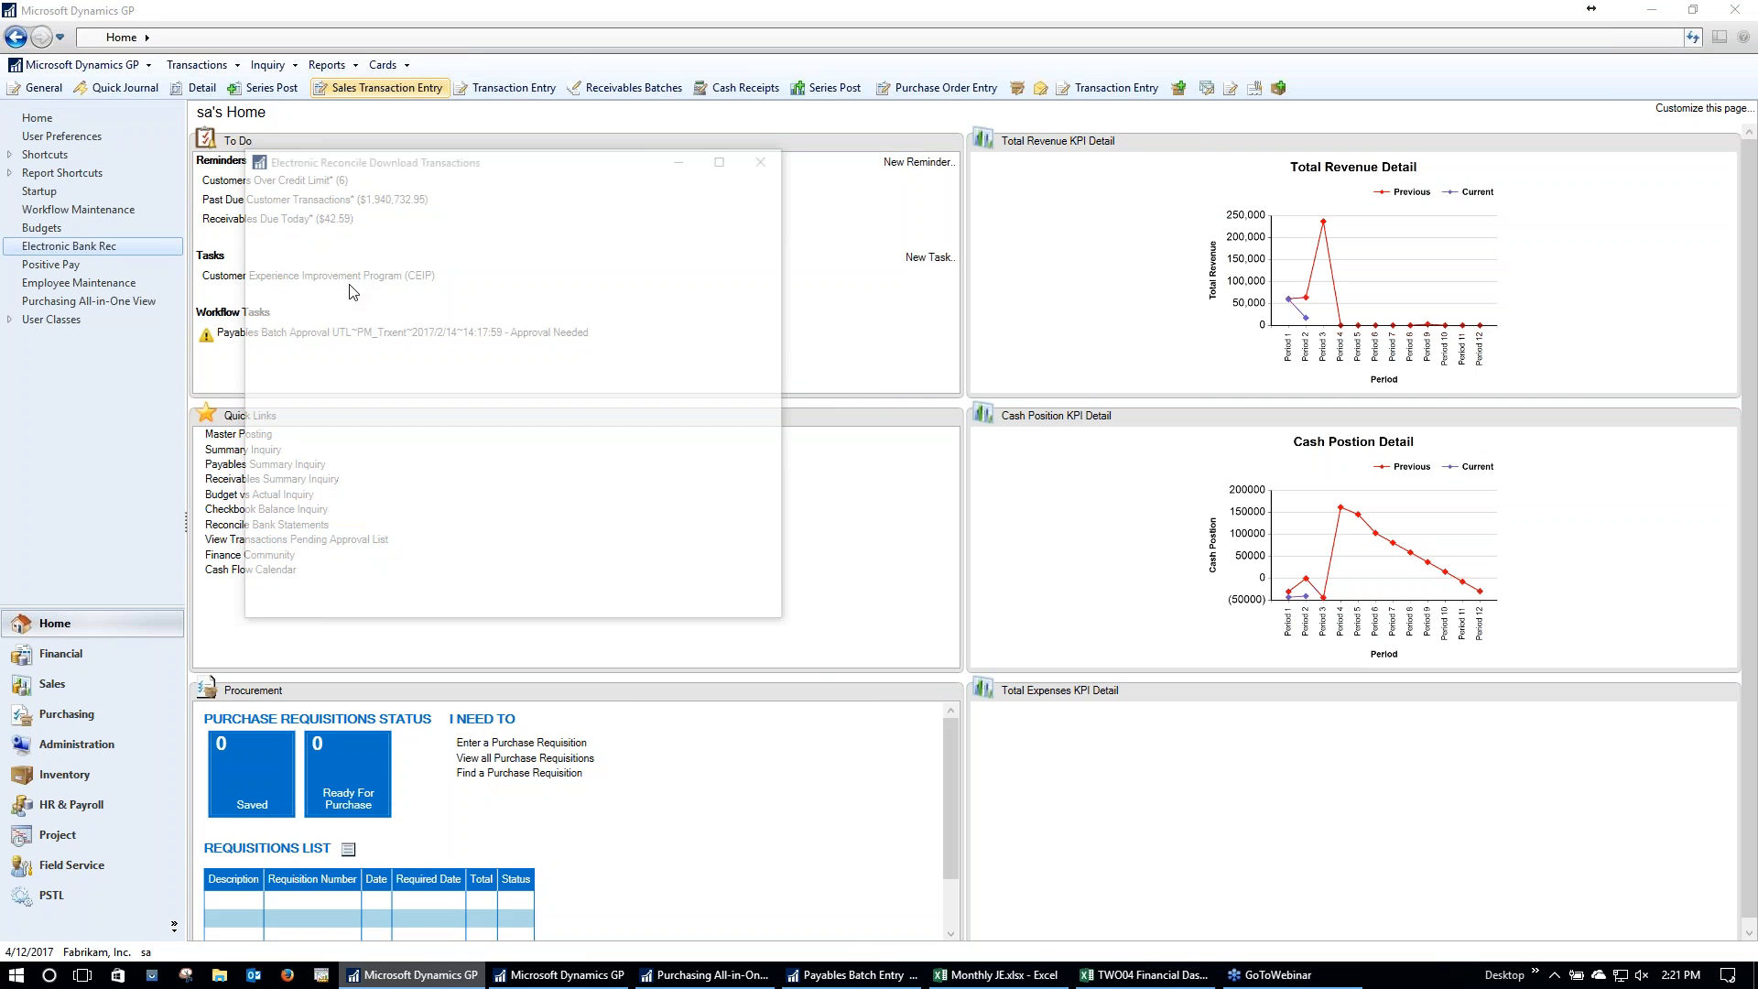
click(765, 161)
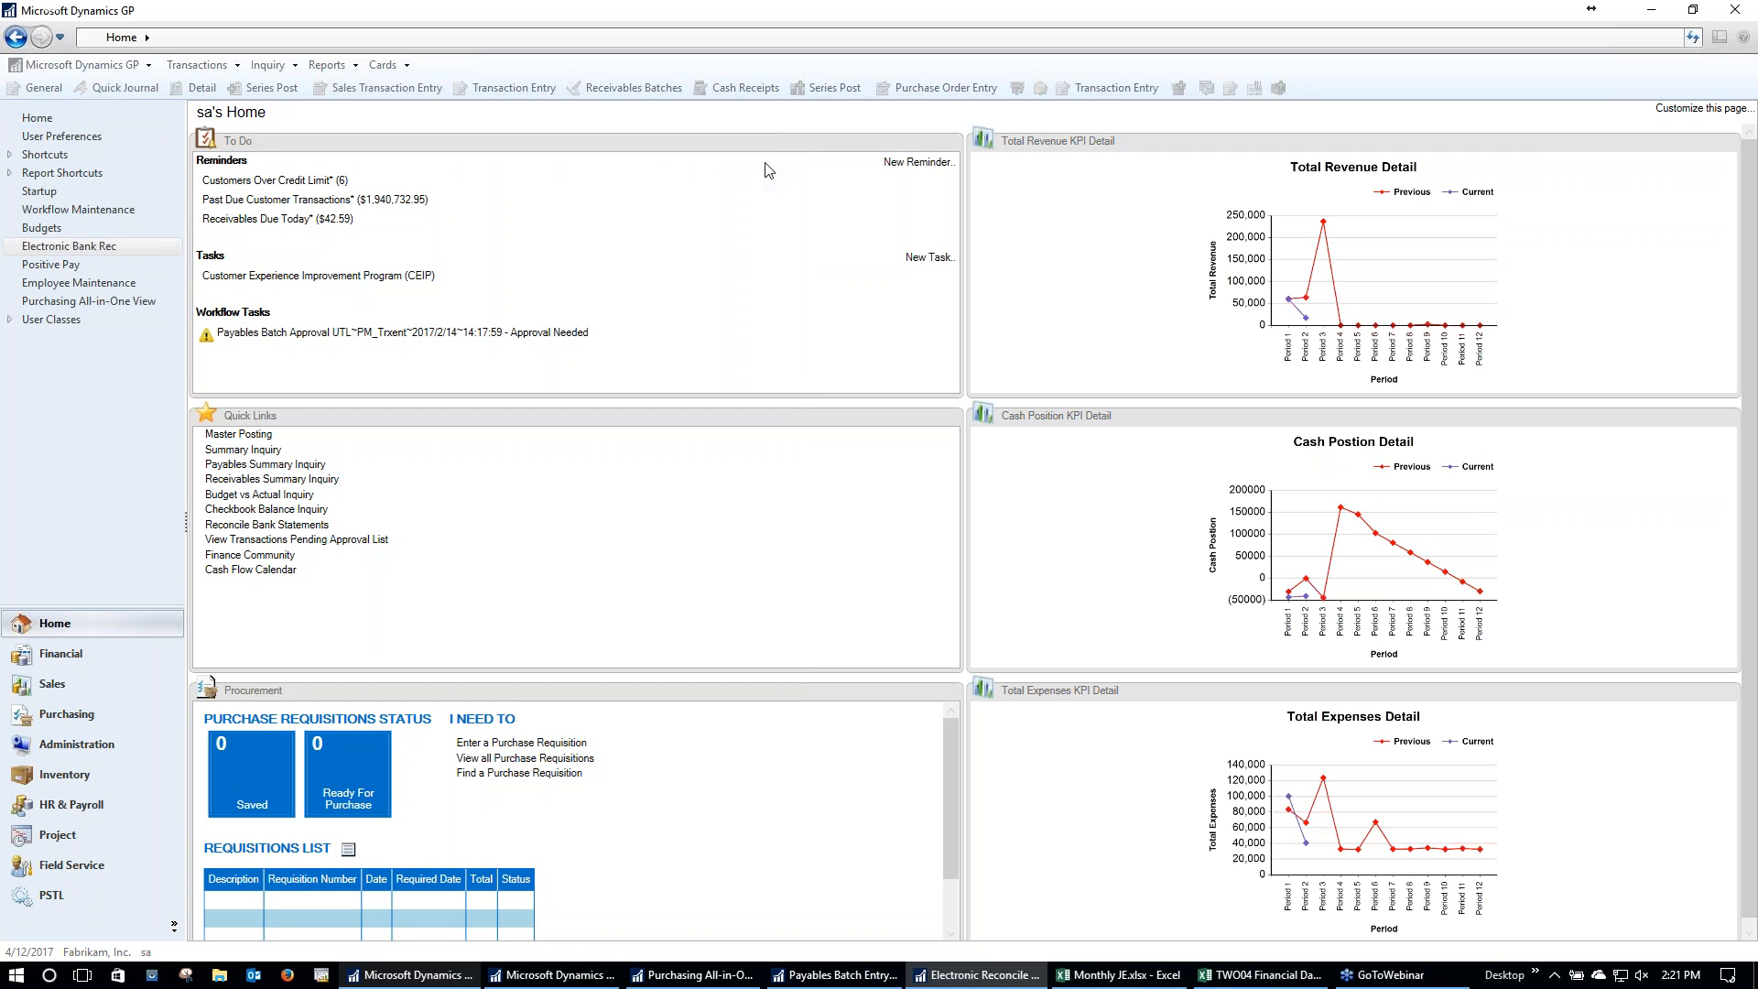
click(52, 265)
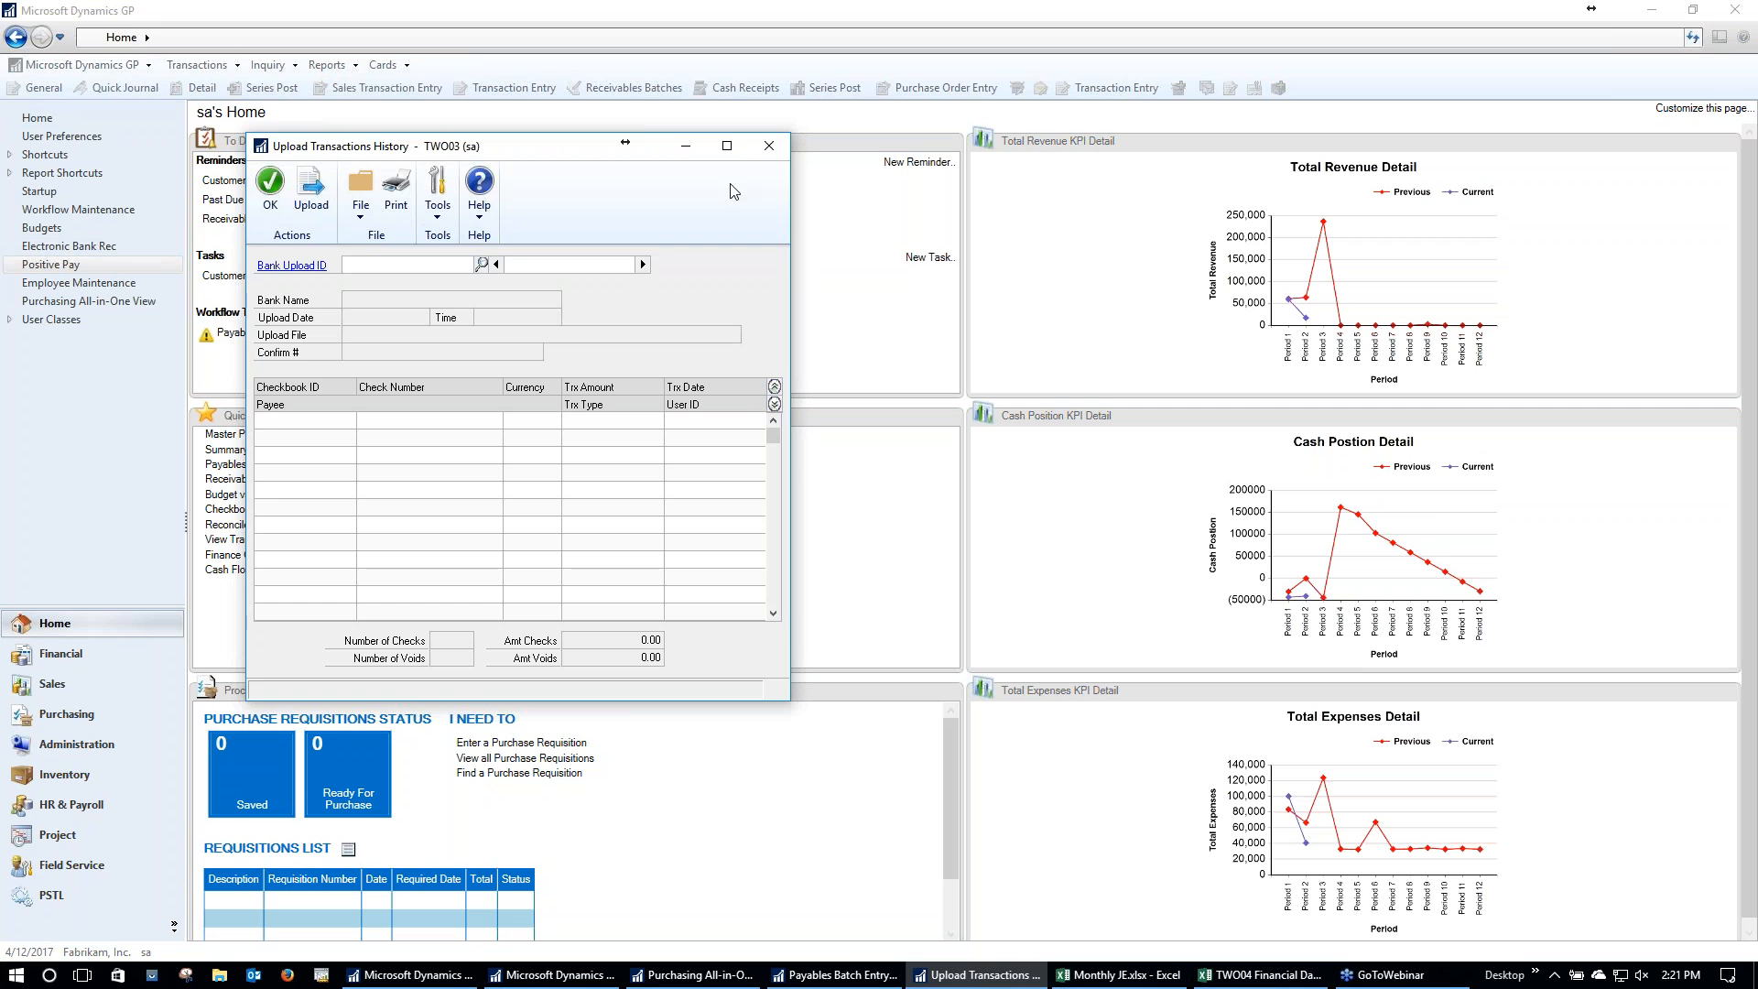
click(767, 148)
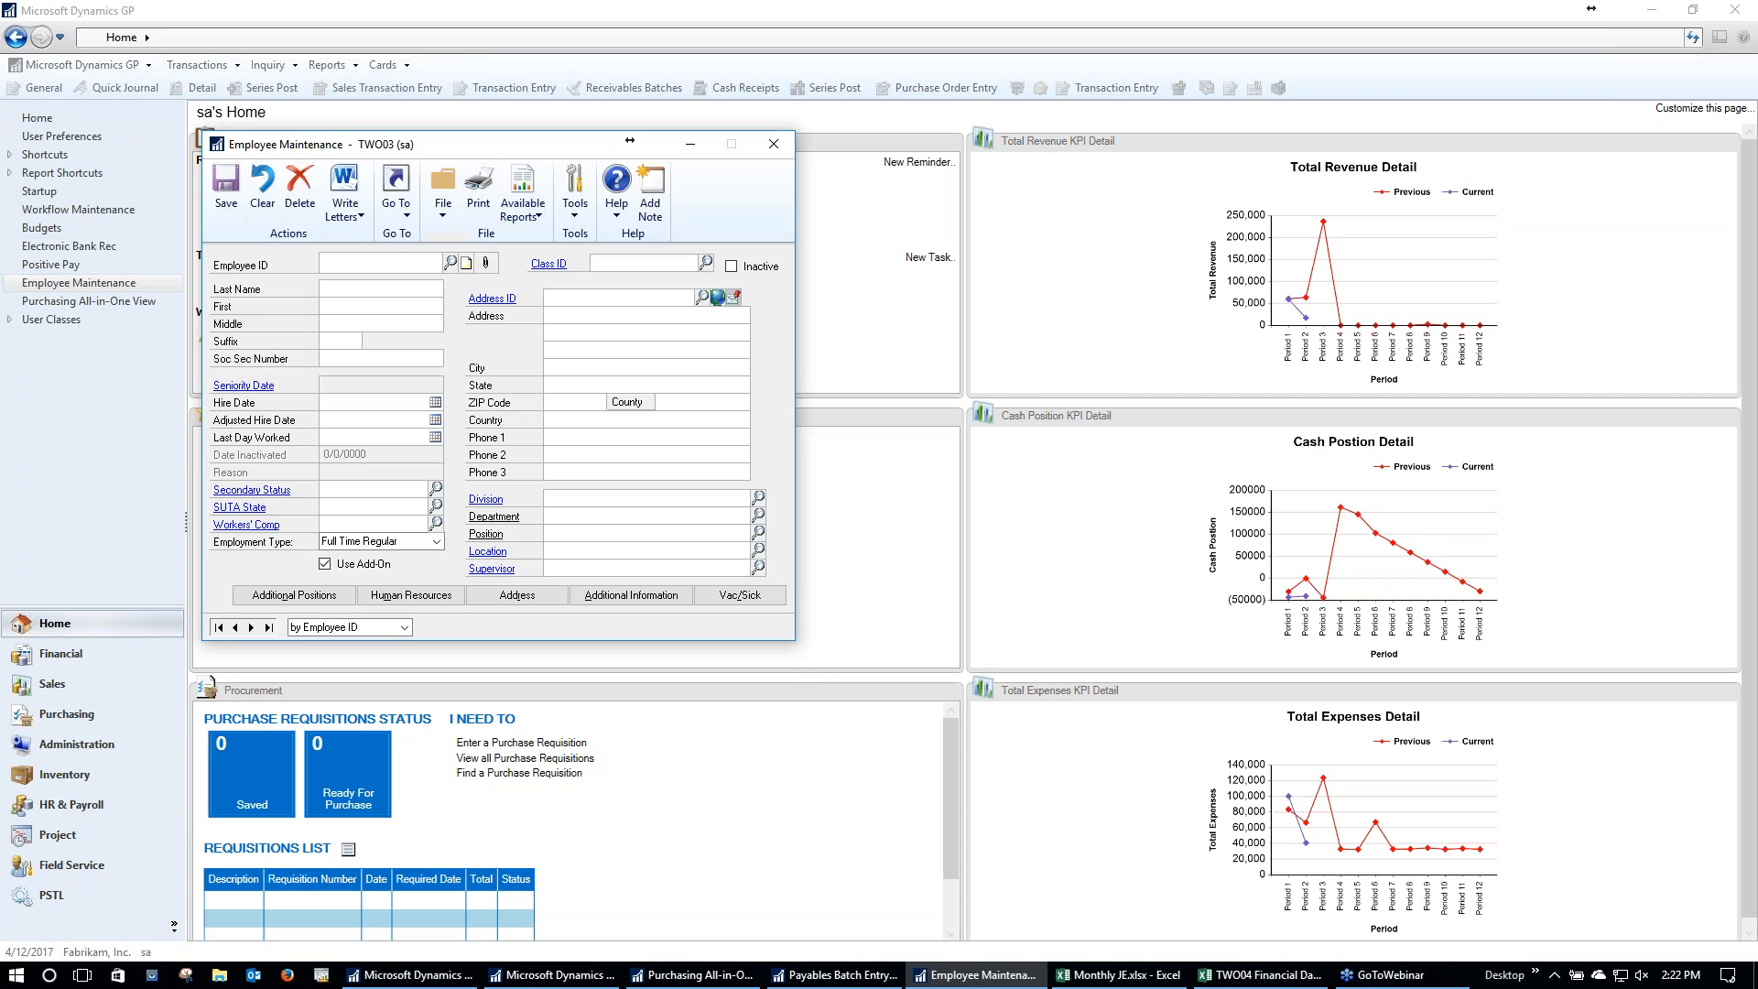
click(774, 145)
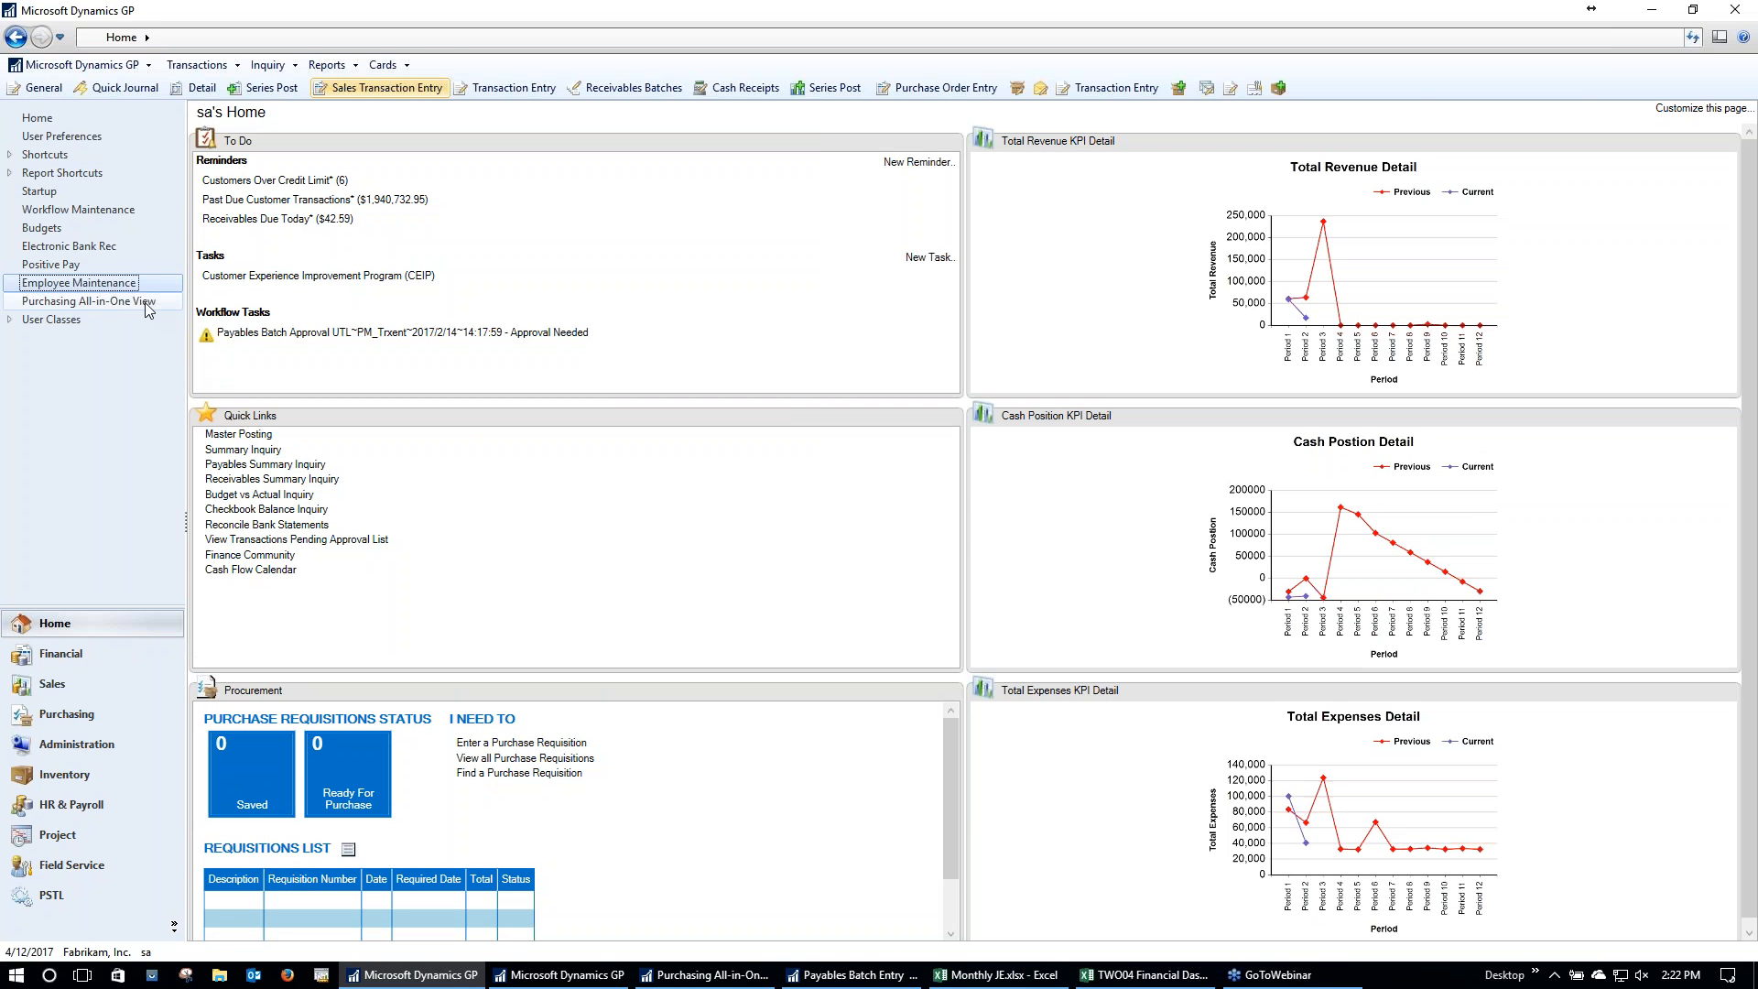
Step: In the Purchasing All-in-One View, trace the $400.00 payment of 8/15/2013 to its invoice, view that transaction's details and close both windows
click(145, 302)
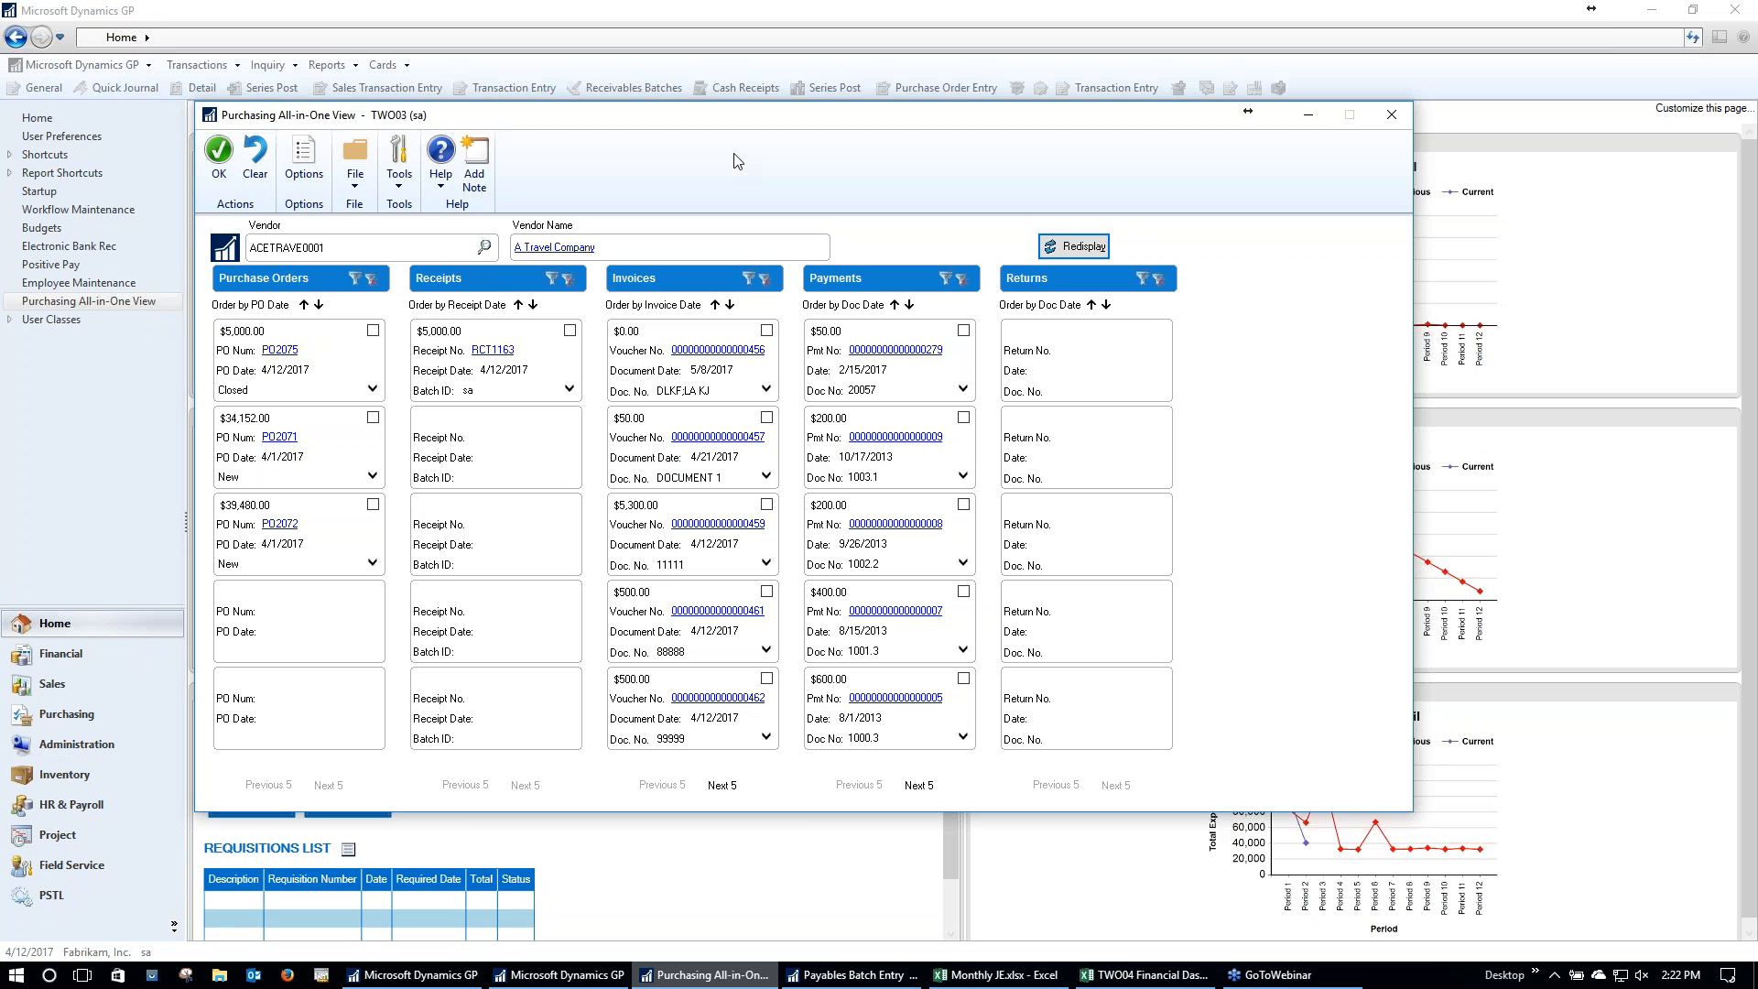
click(963, 593)
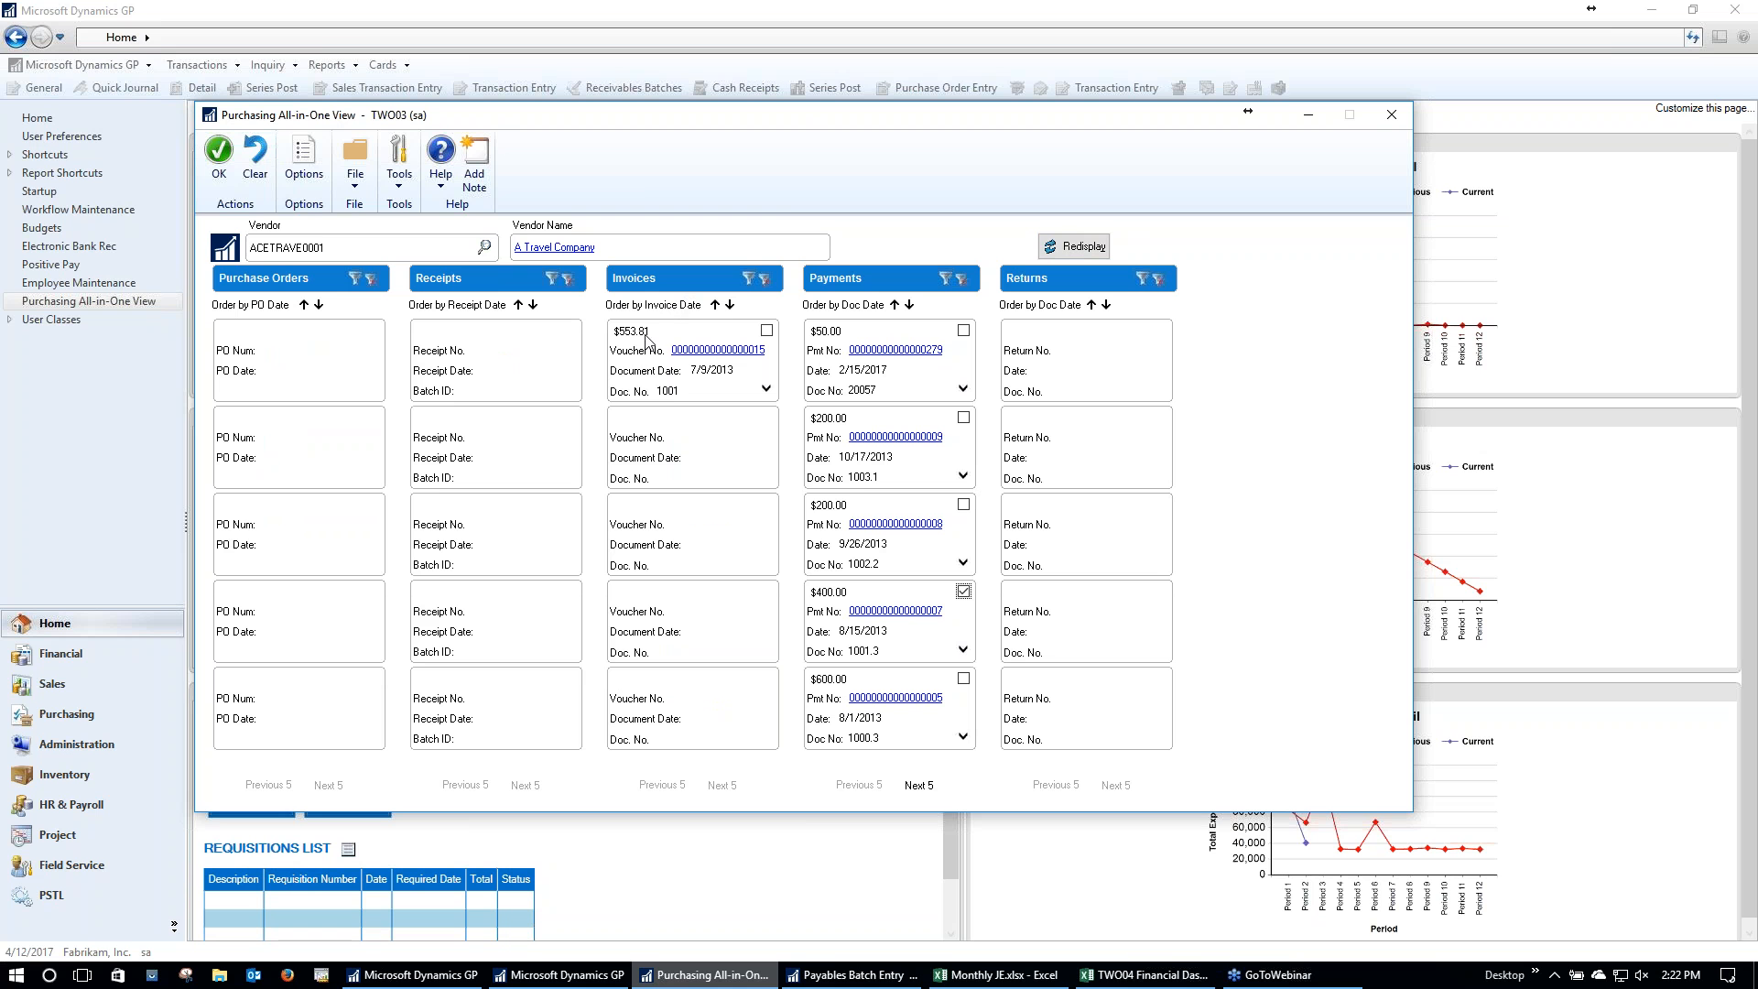
click(699, 350)
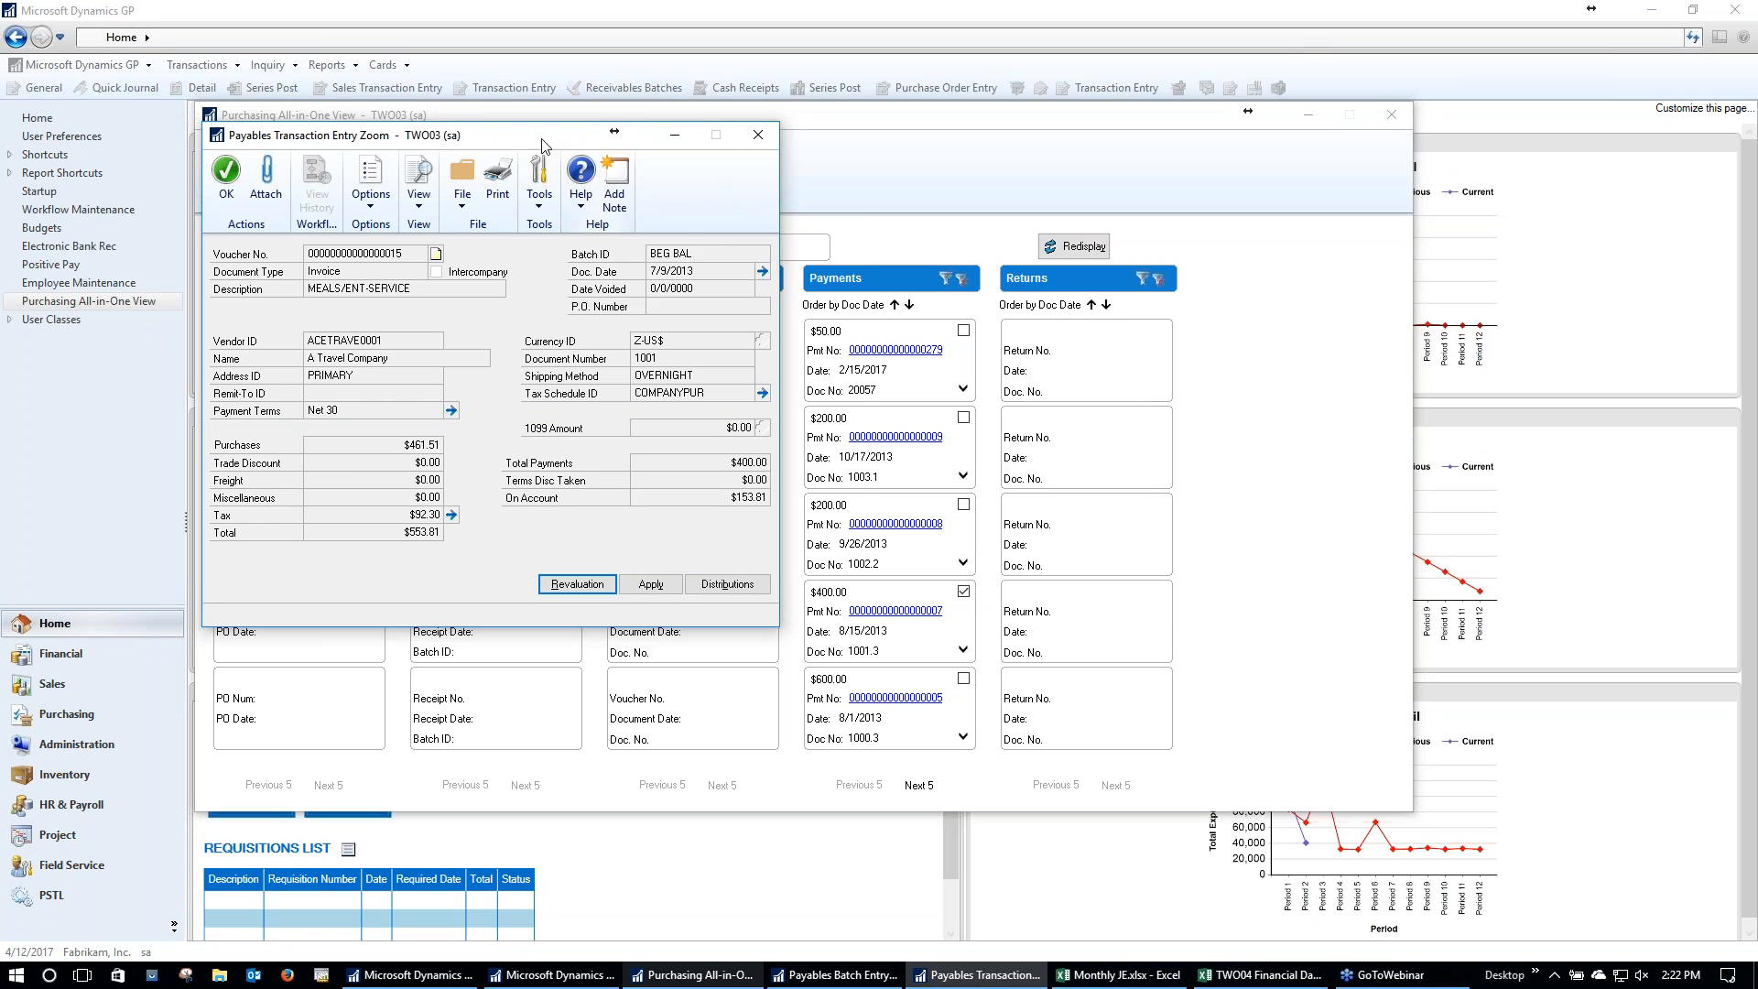
drag(543, 138, 643, 165)
click(832, 152)
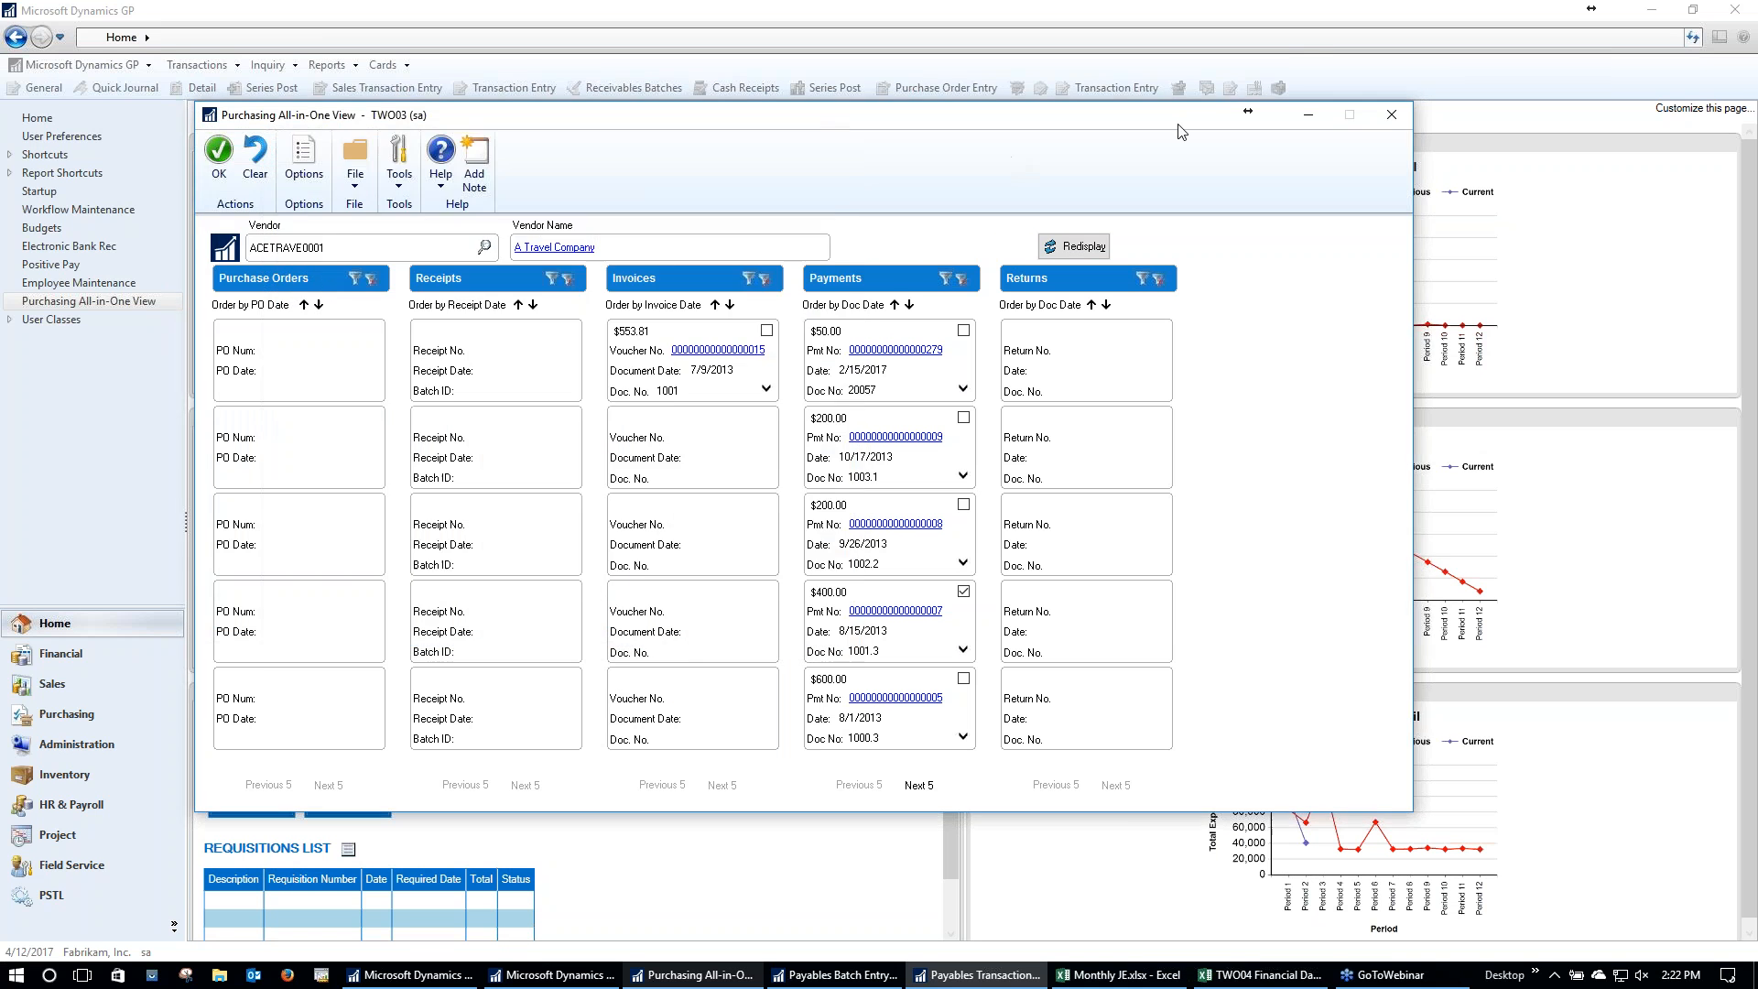
click(1391, 117)
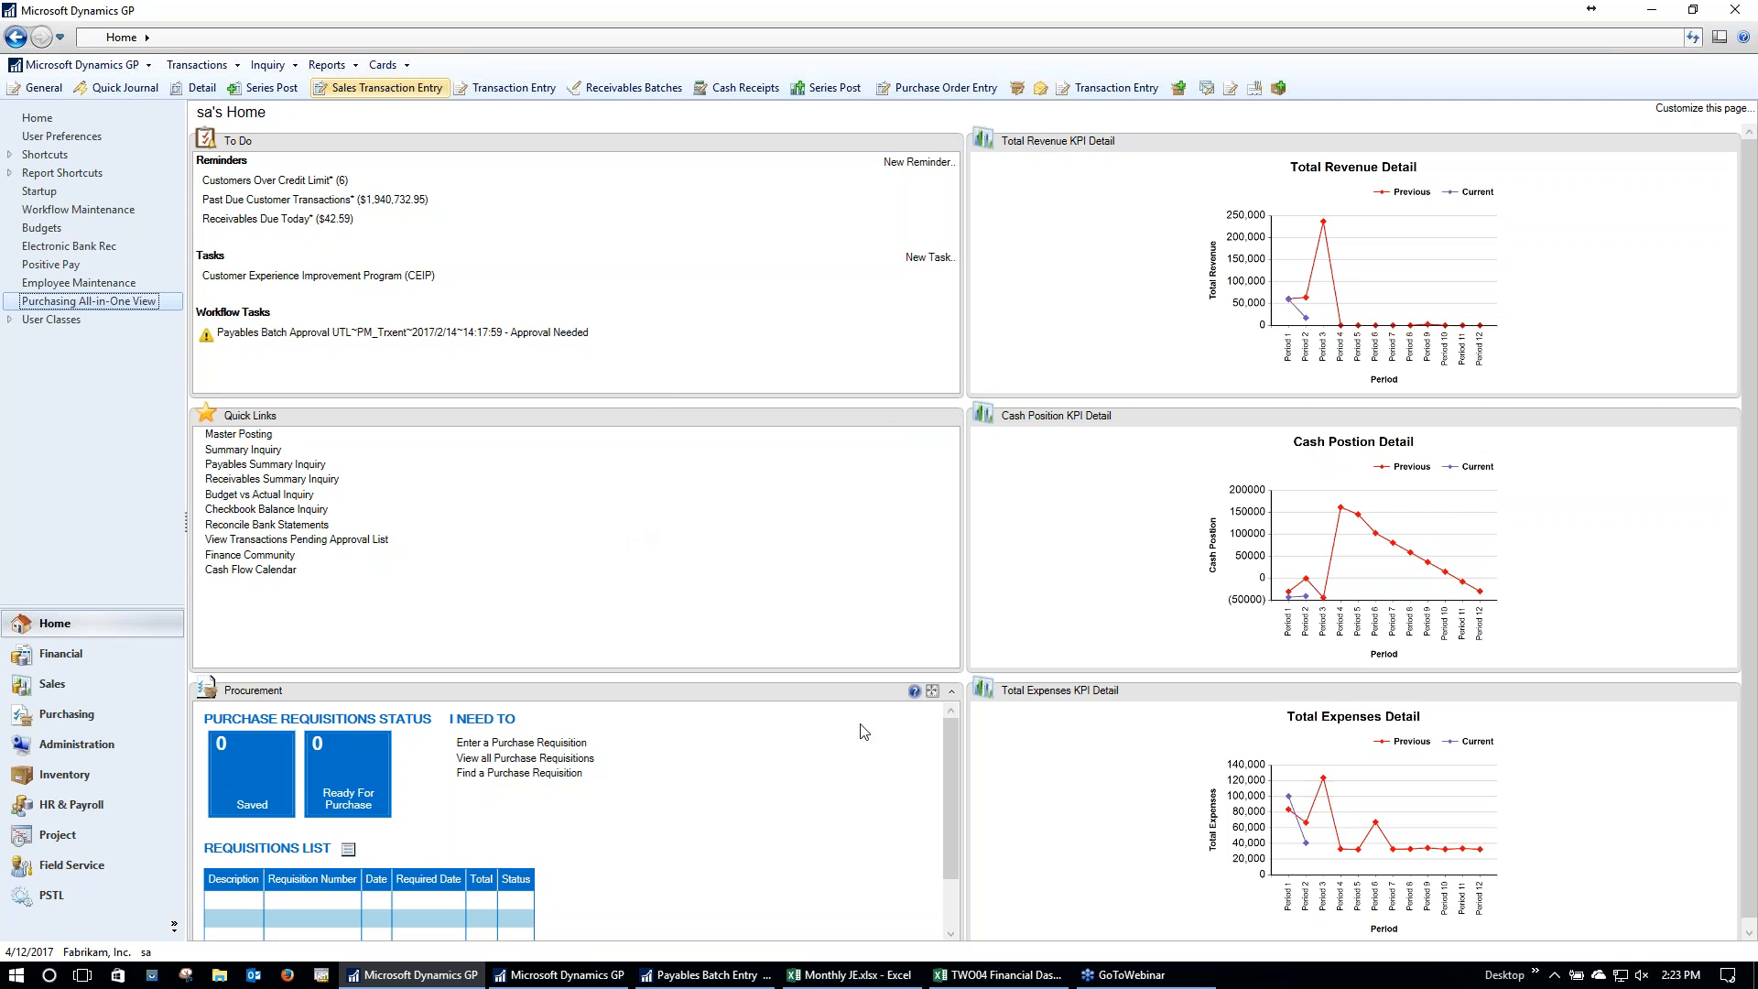
Step: Switch to GoToWebinar, minimize the Manage Webinar page and advance the presentation to the Dynamics GP On Premise Pricing slide
click(1133, 974)
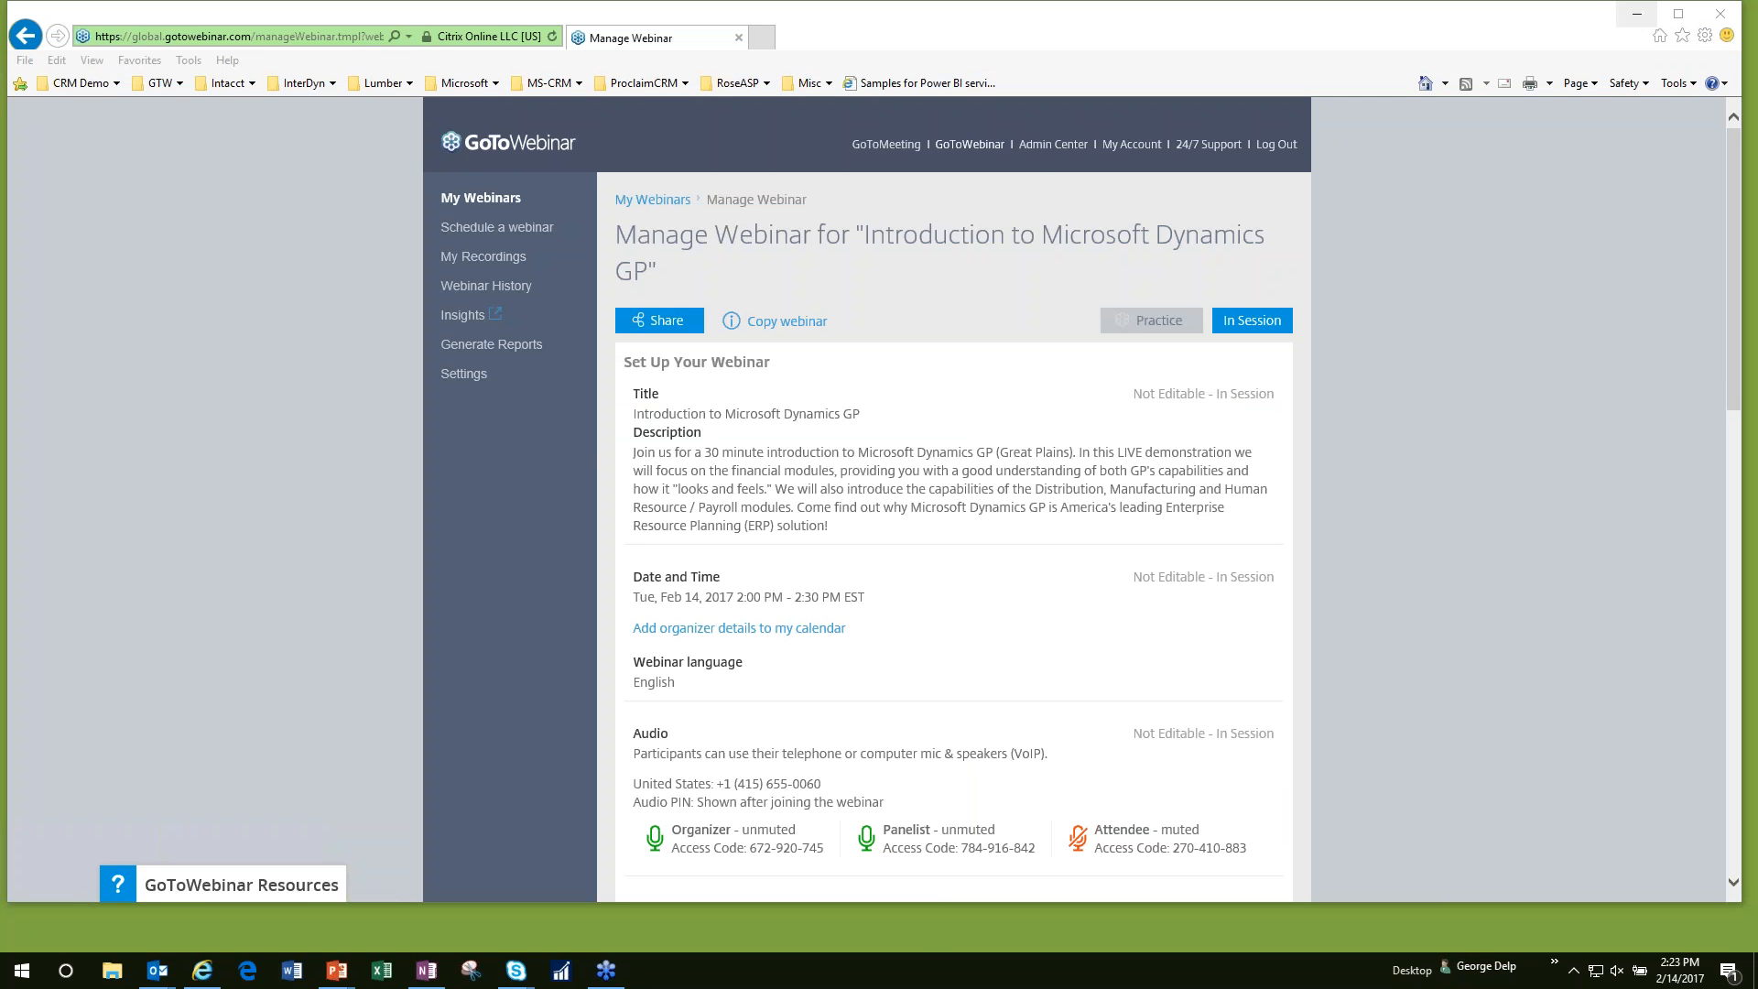
click(1637, 15)
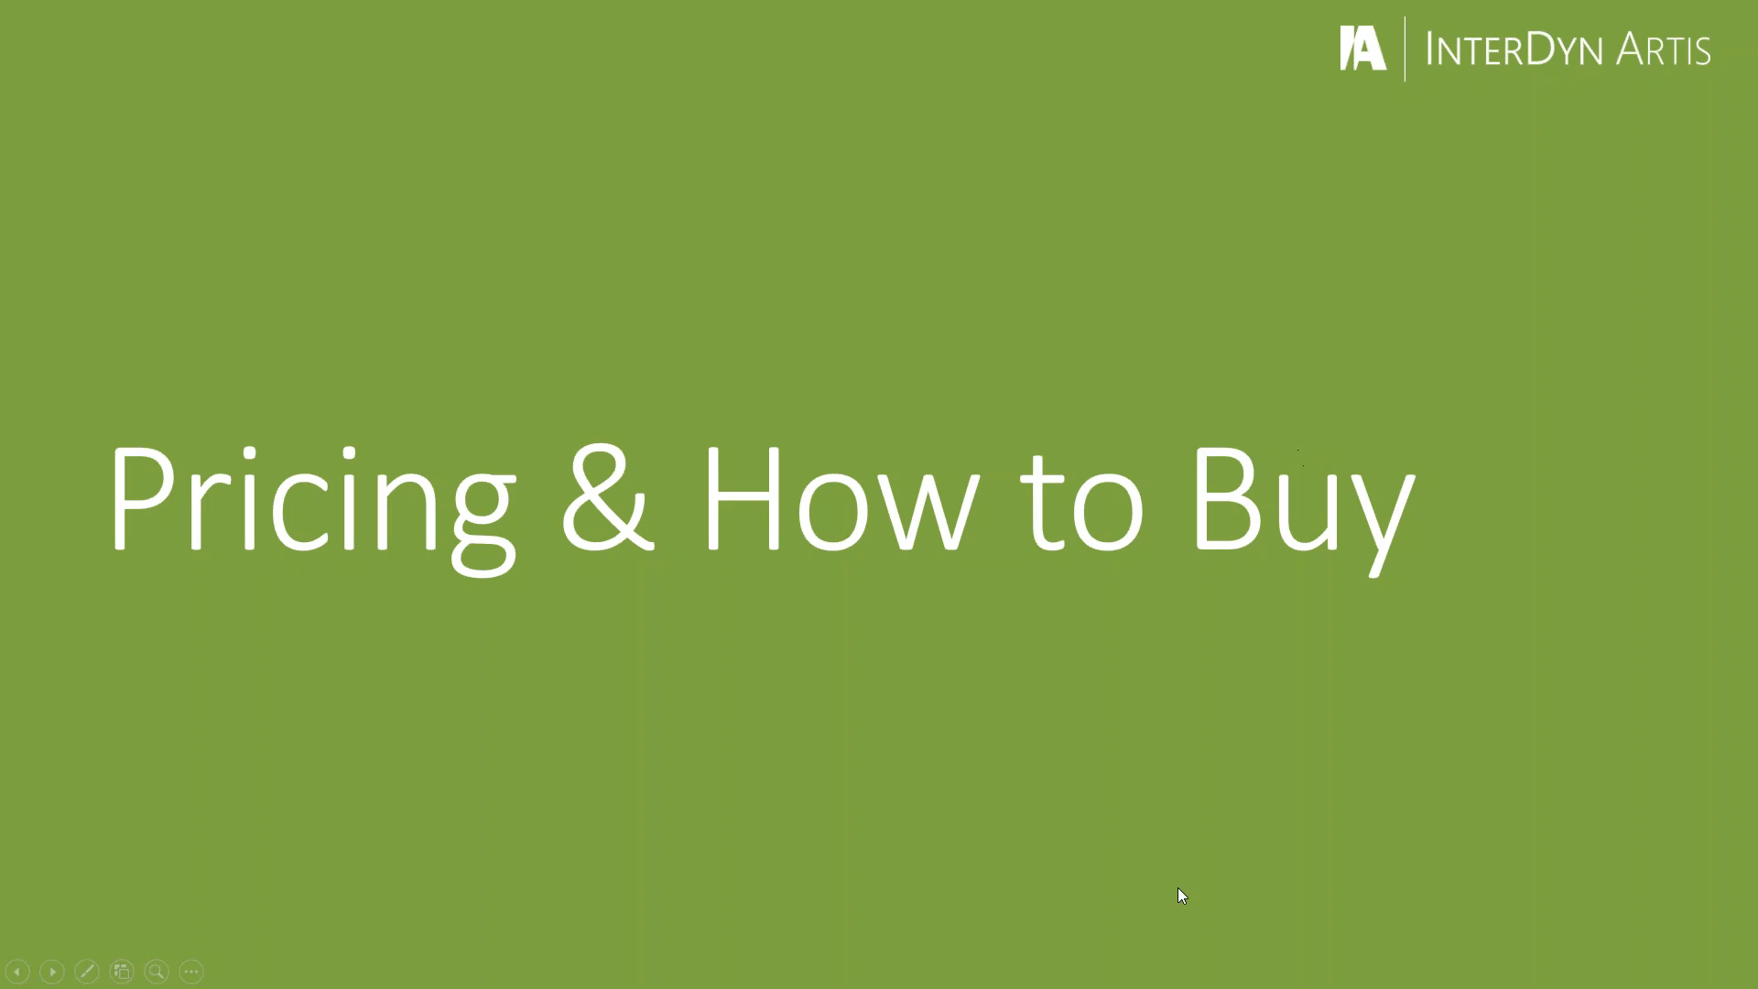
click(1224, 739)
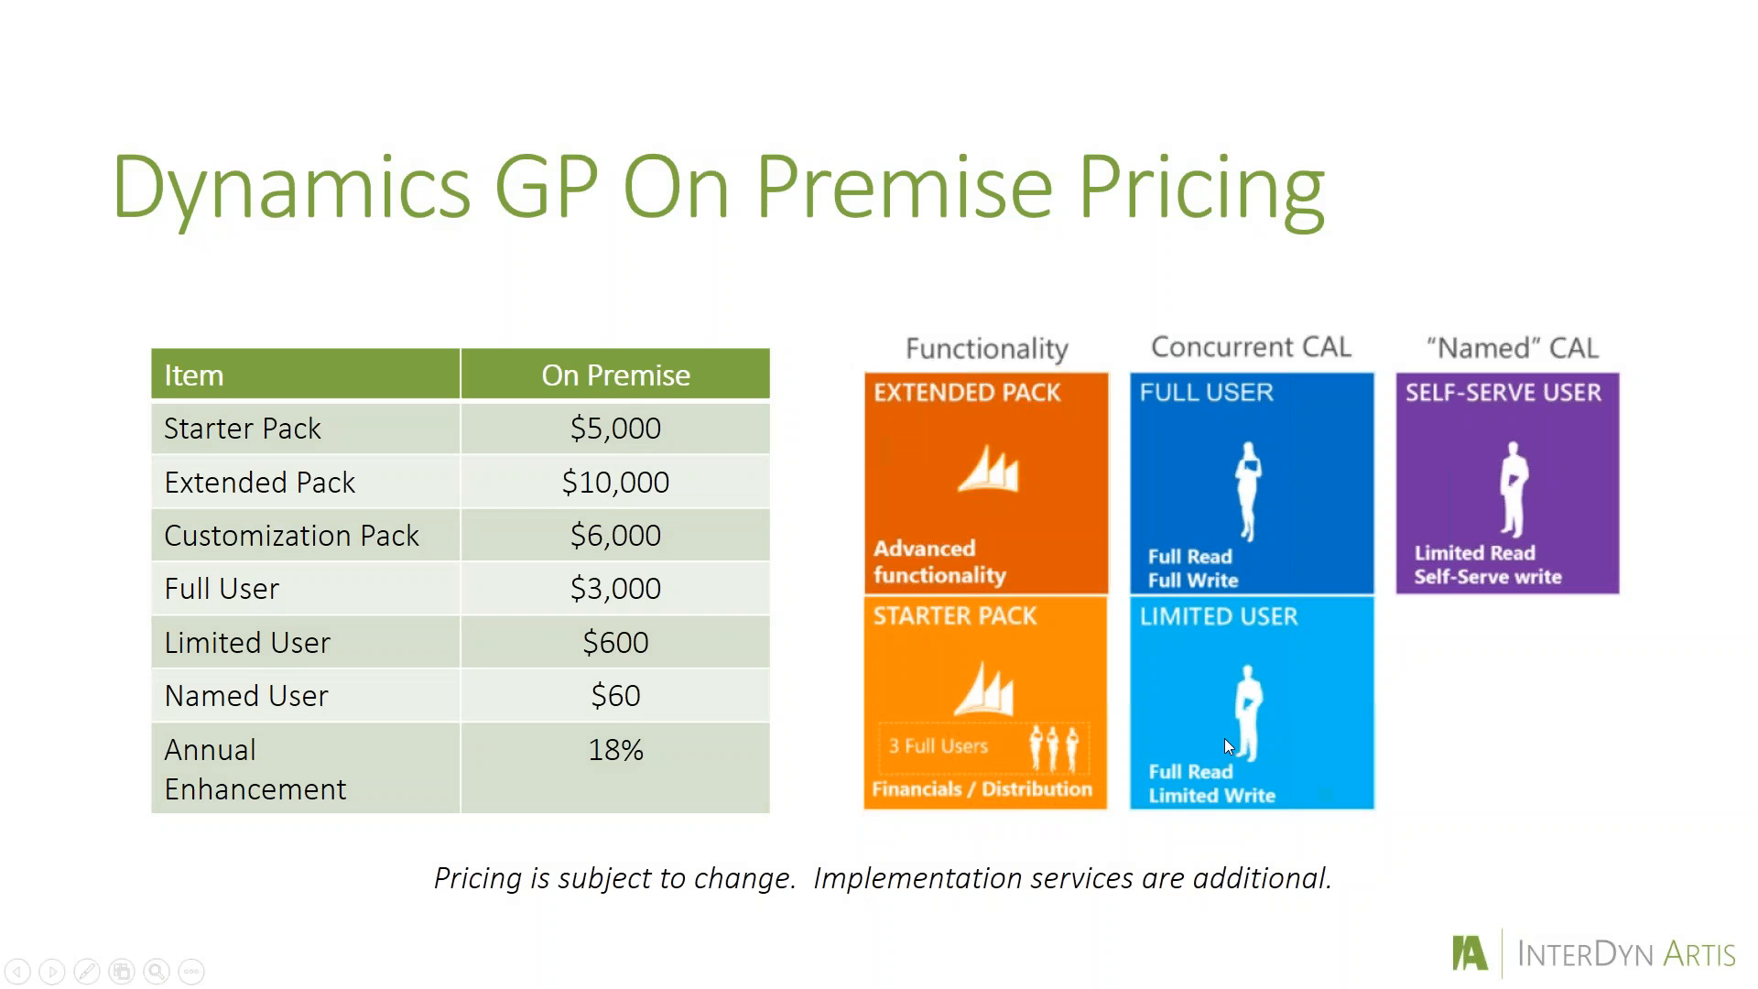